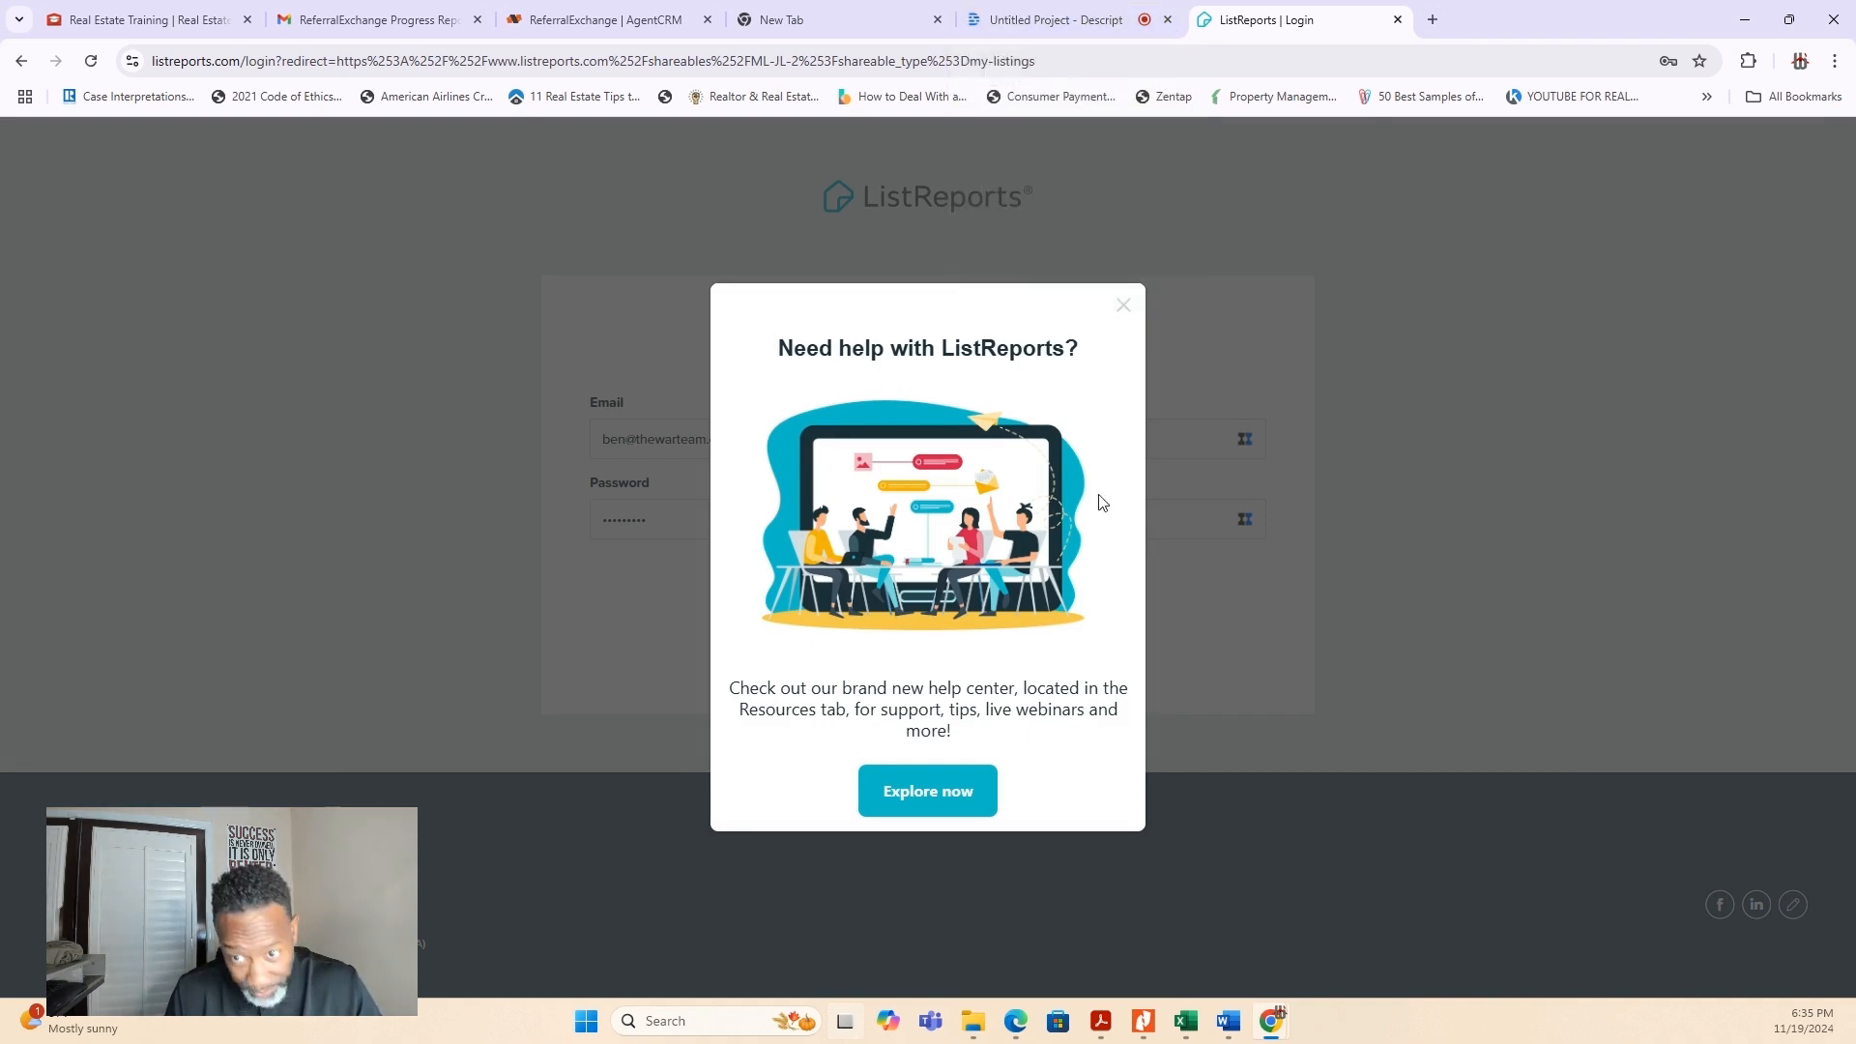
- Dismiss the help center pop-up and log in with the prefilled account credentials
{"action": "left_click", "coordinate": [1119, 307]}
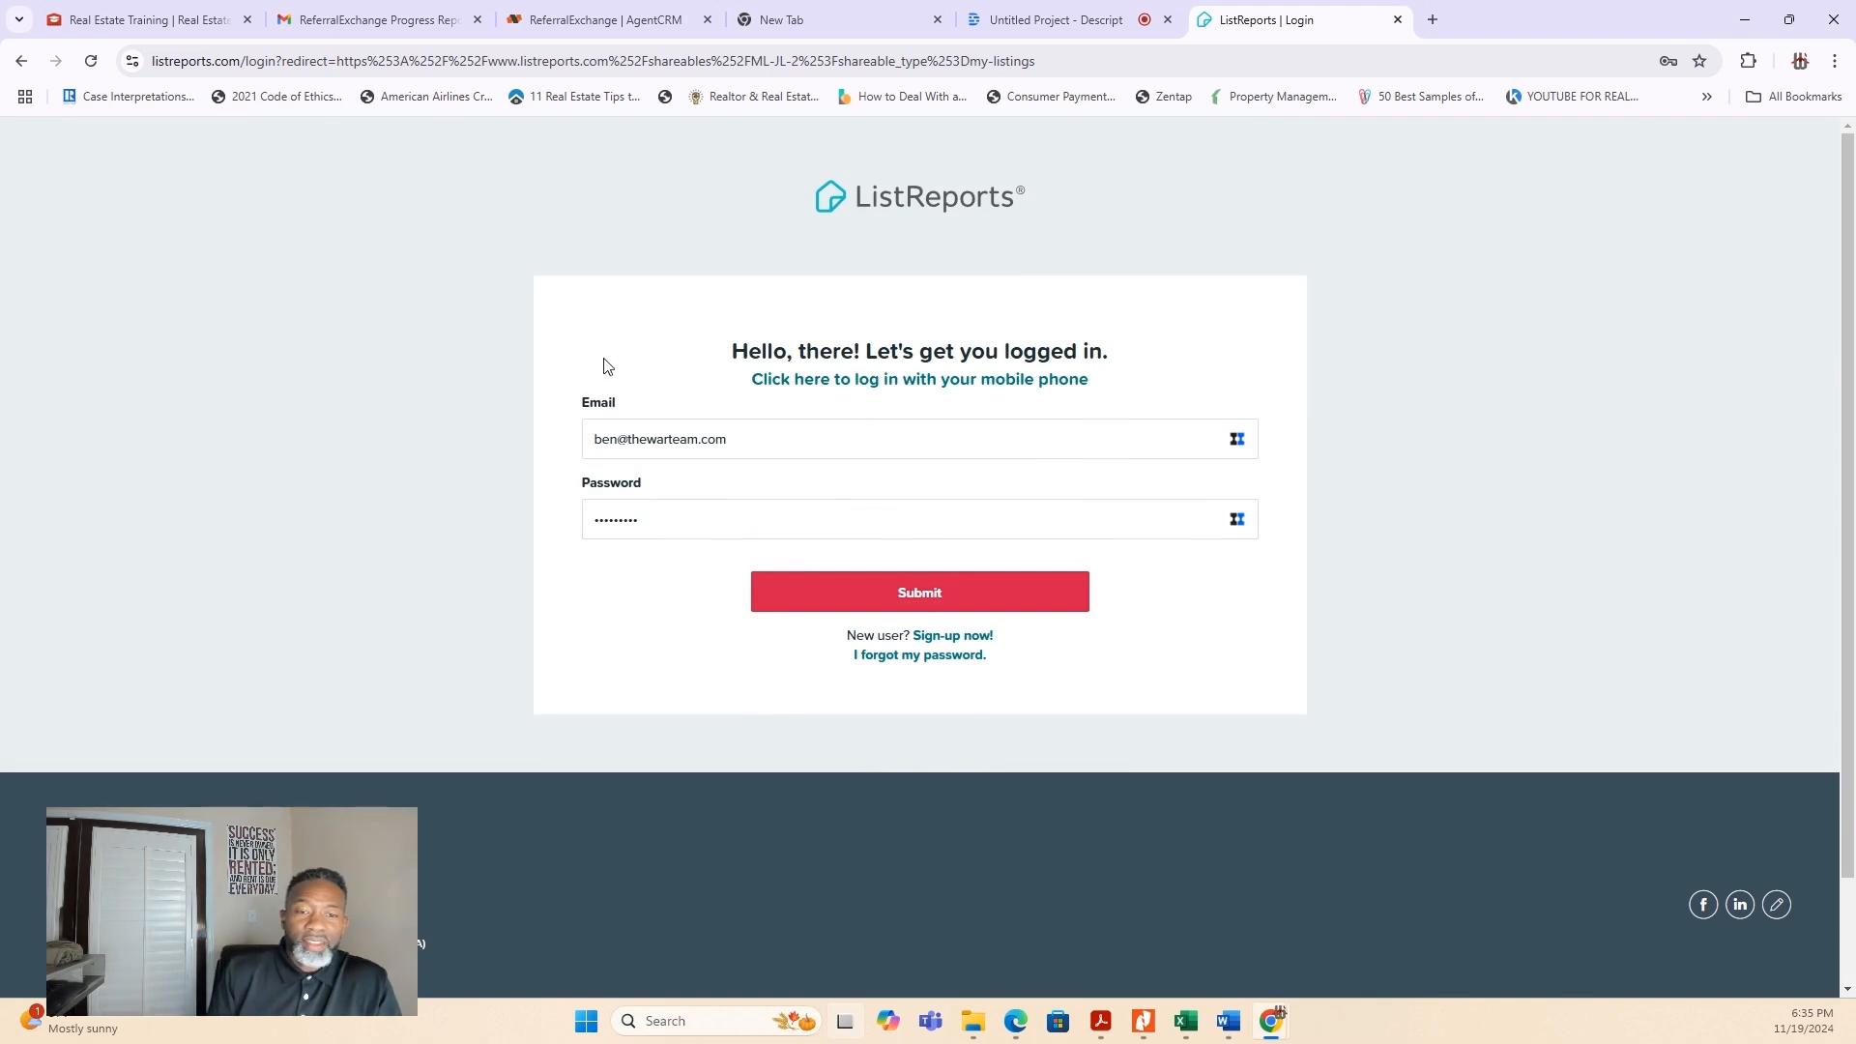
{"action": "left_click", "coordinate": [928, 592]}
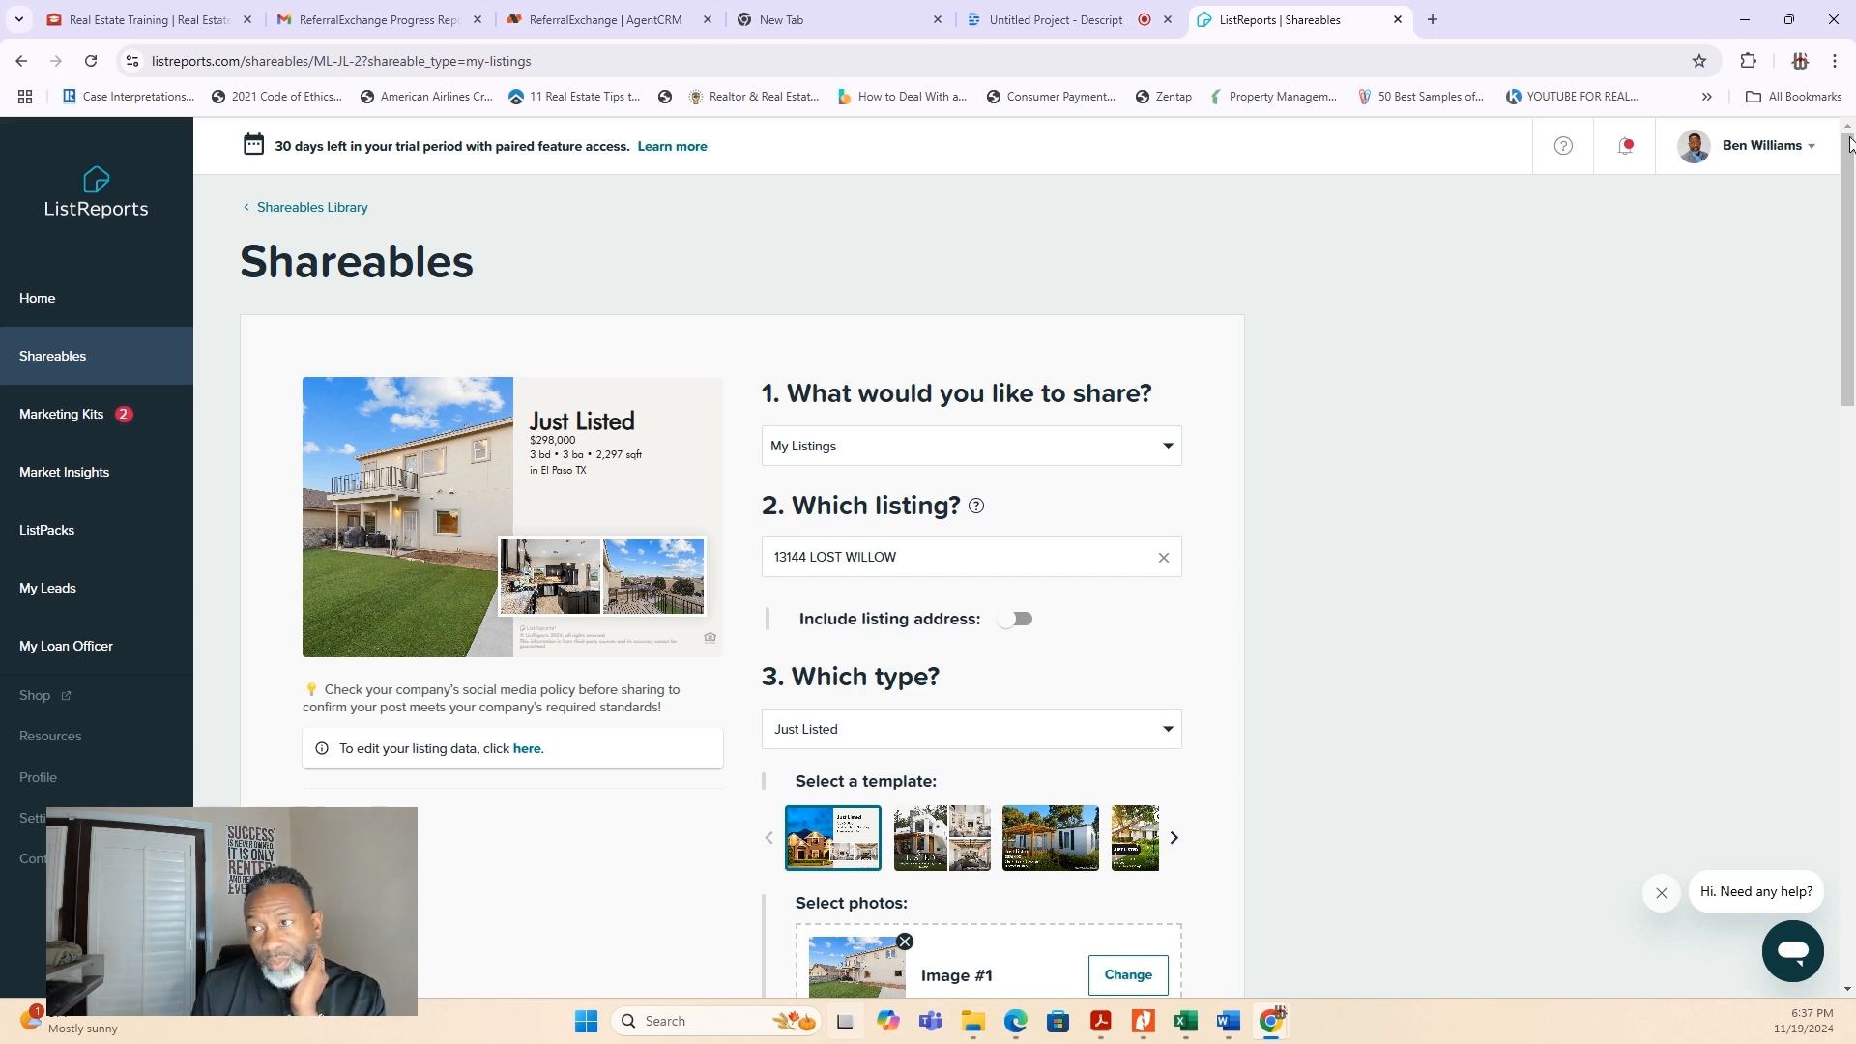
- Open the account profile and review the personal information, from the basic info and bio through the additional info
{"action": "left_click", "coordinate": [1791, 152]}
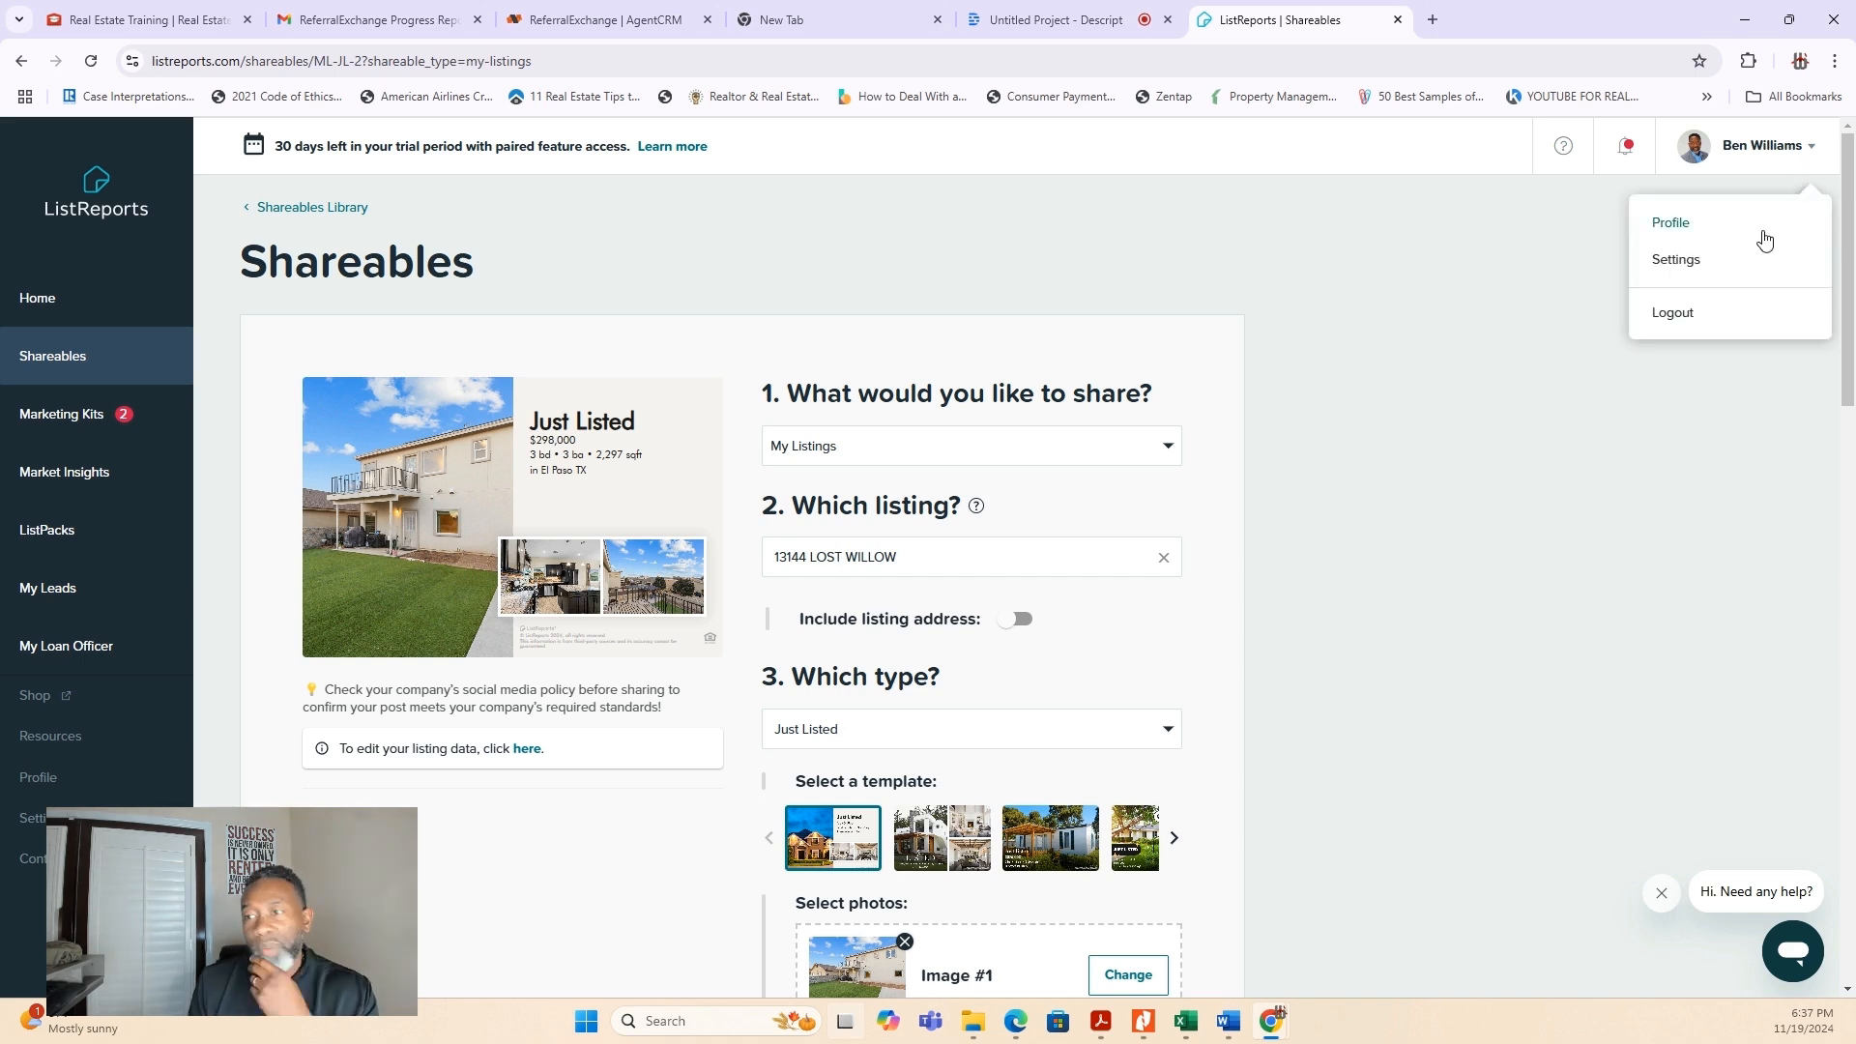
{"action": "left_click", "coordinate": [1699, 228]}
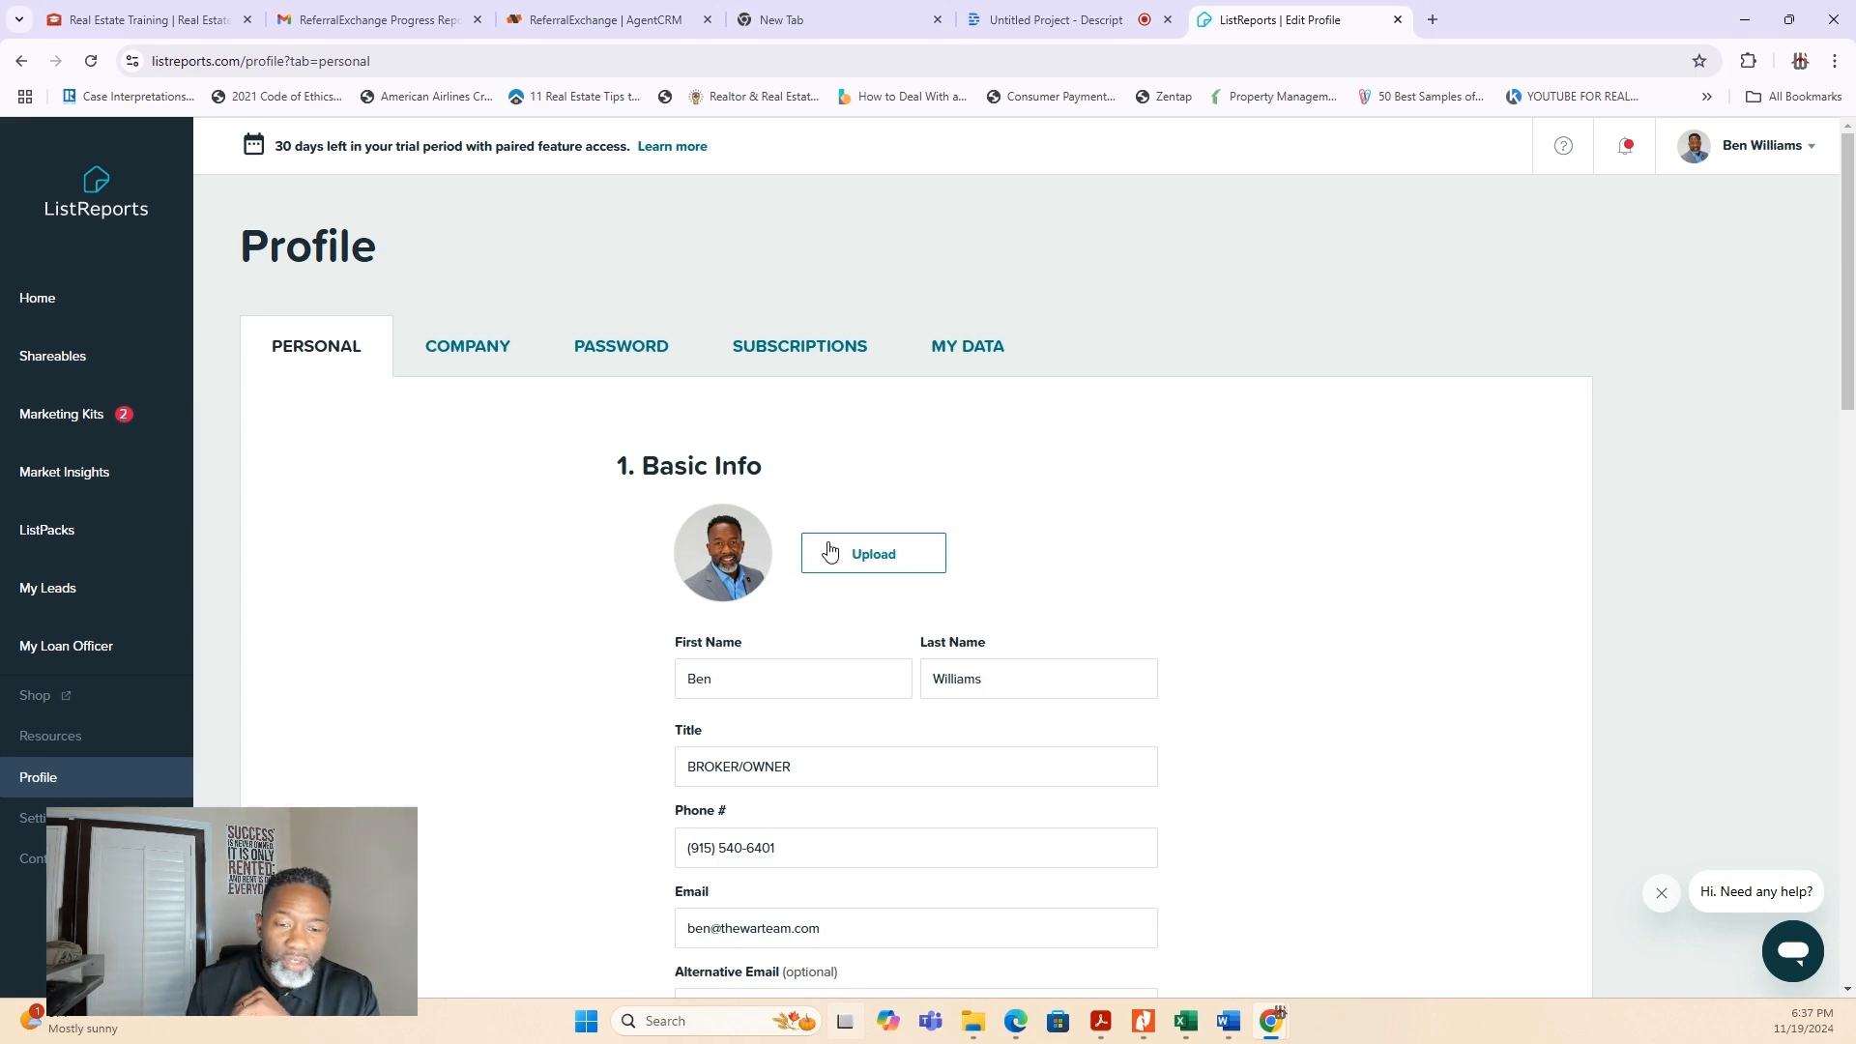
{"action": "scroll", "coordinate": [829, 551], "scroll_direction": "down", "scroll_amount": 2}
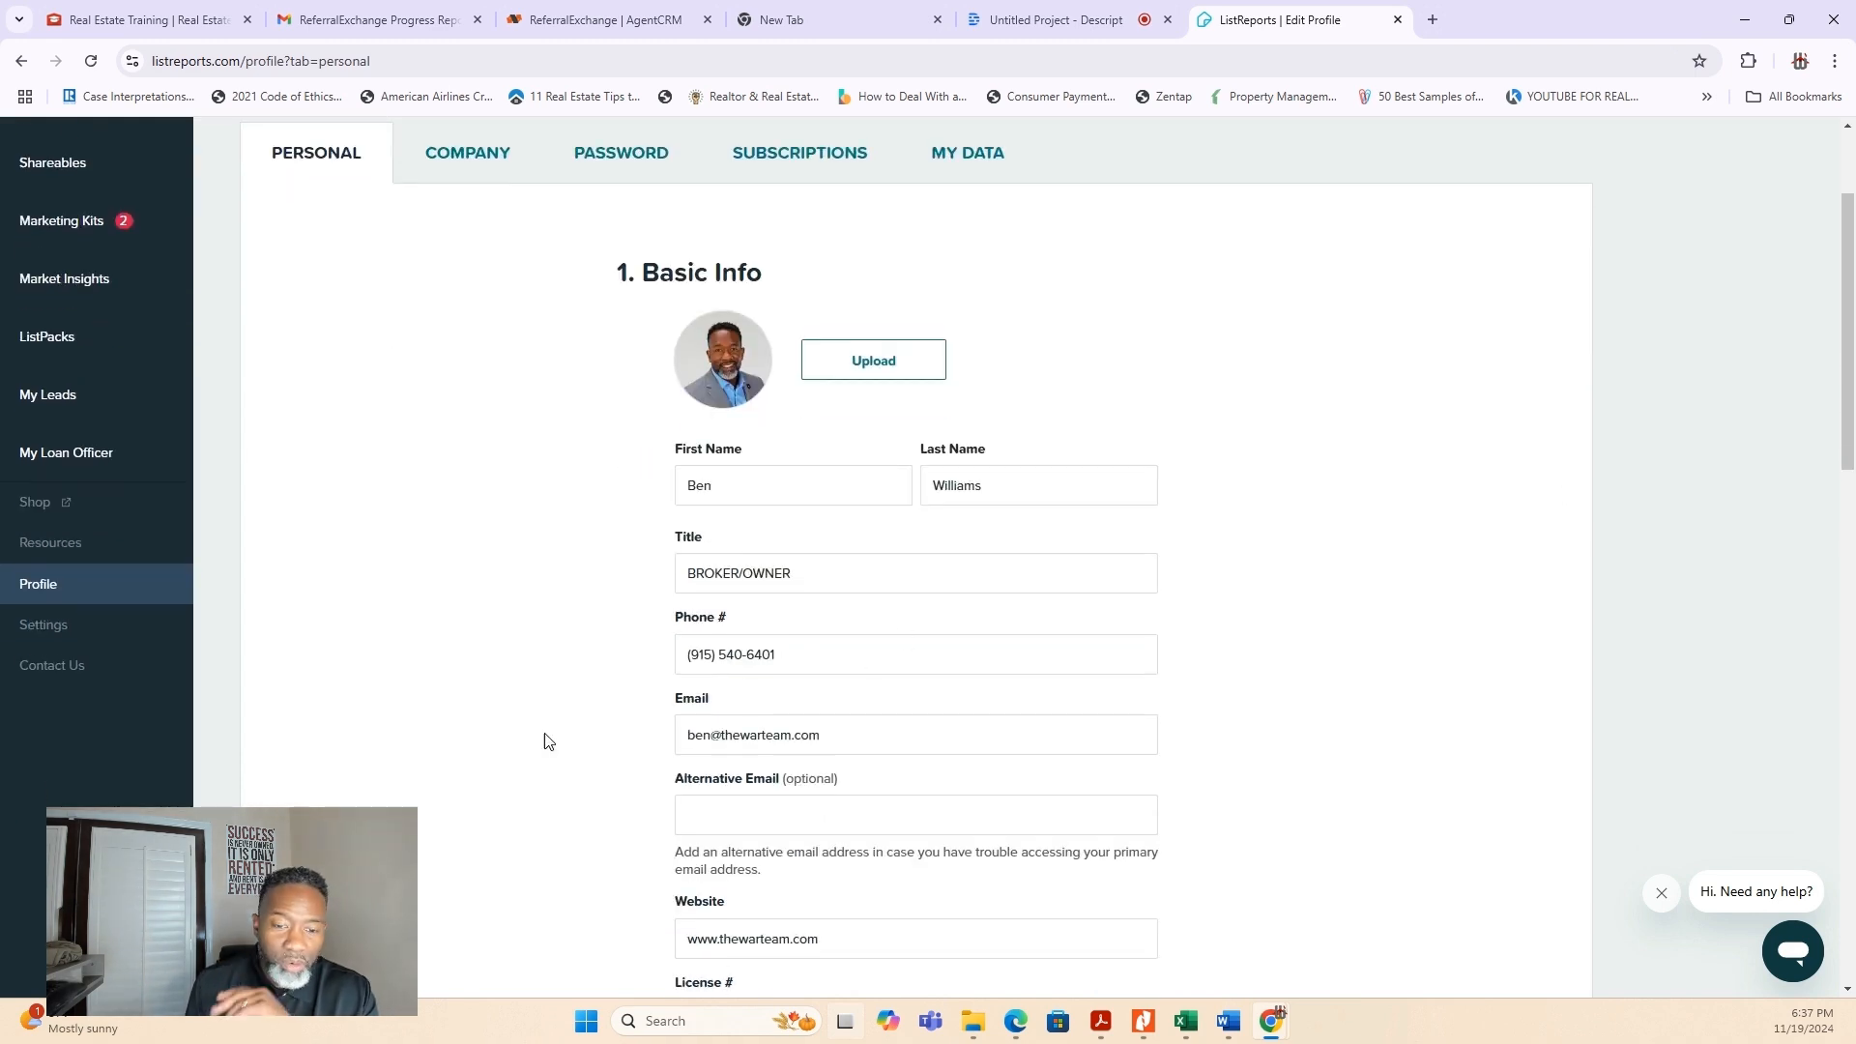
{"action": "scroll", "coordinate": [575, 740], "scroll_direction": "down", "scroll_amount": 4}
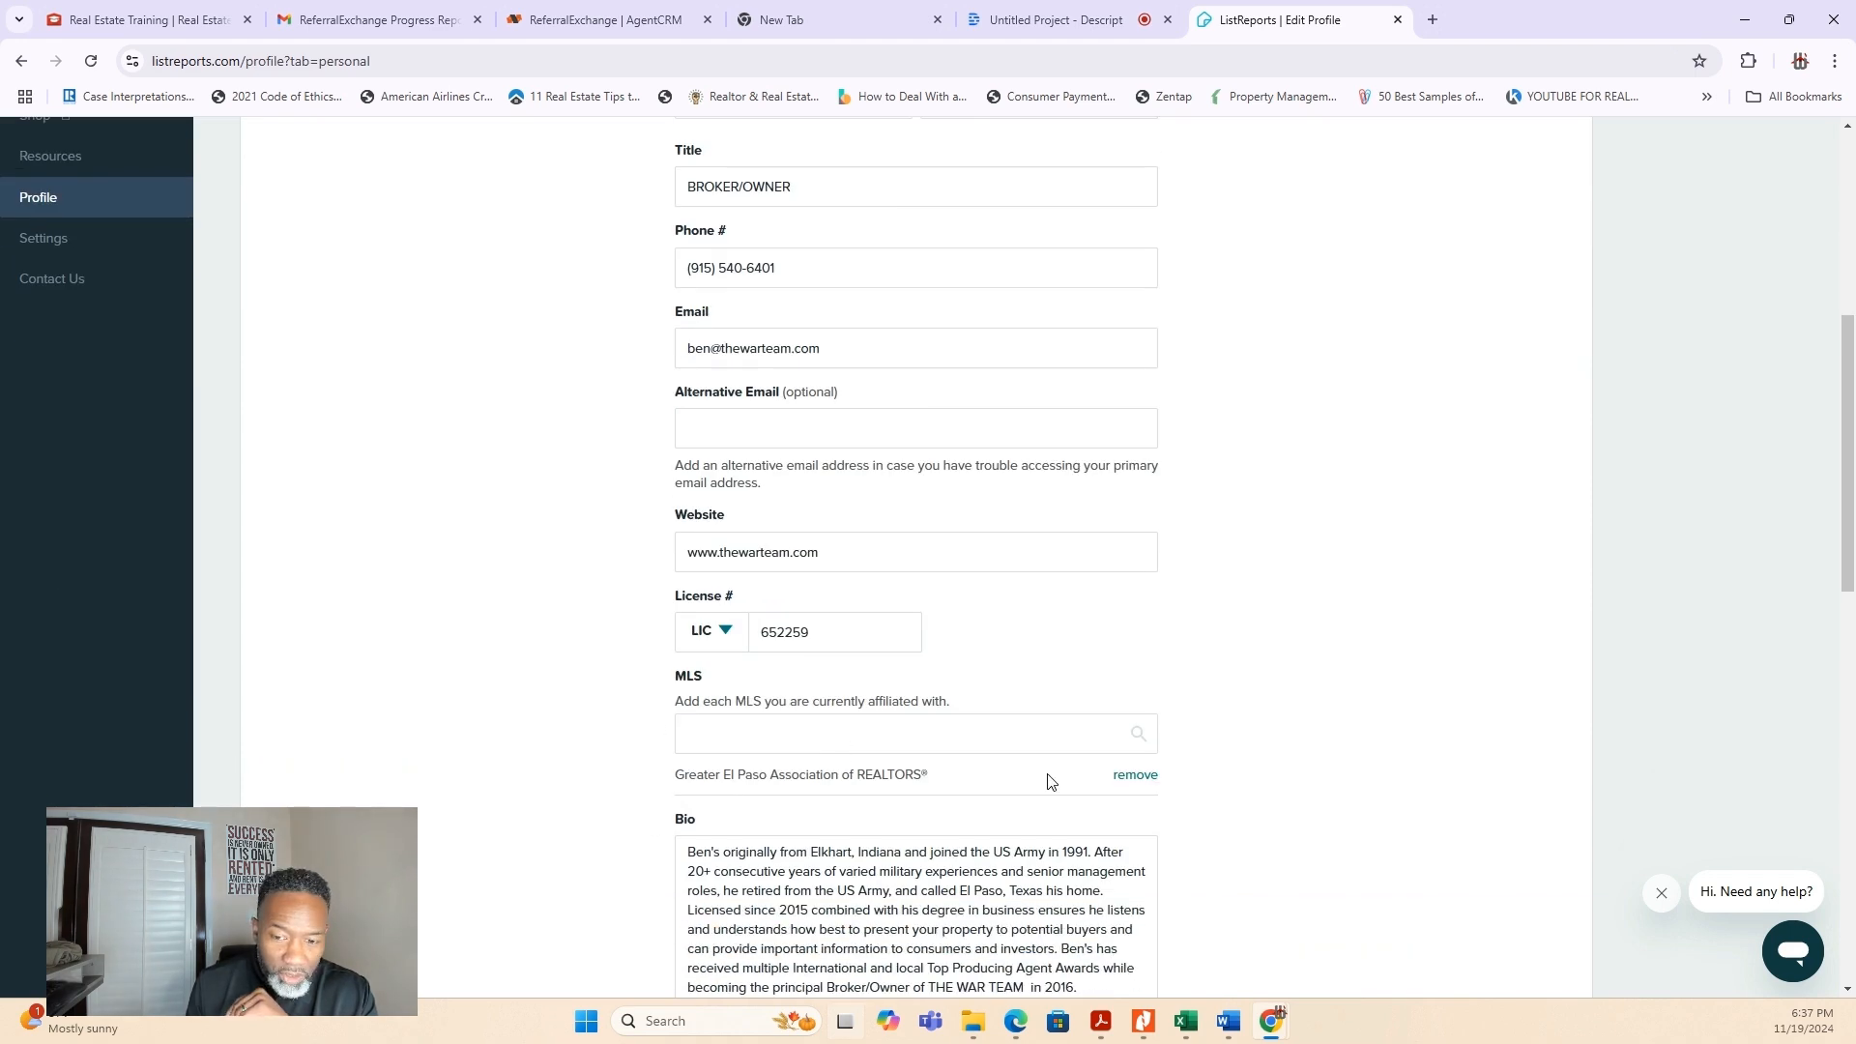
{"action": "scroll", "coordinate": [1028, 792], "scroll_direction": "down", "scroll_amount": 1}
{"action": "scroll", "coordinate": [1018, 841], "scroll_direction": "down", "scroll_amount": 3}
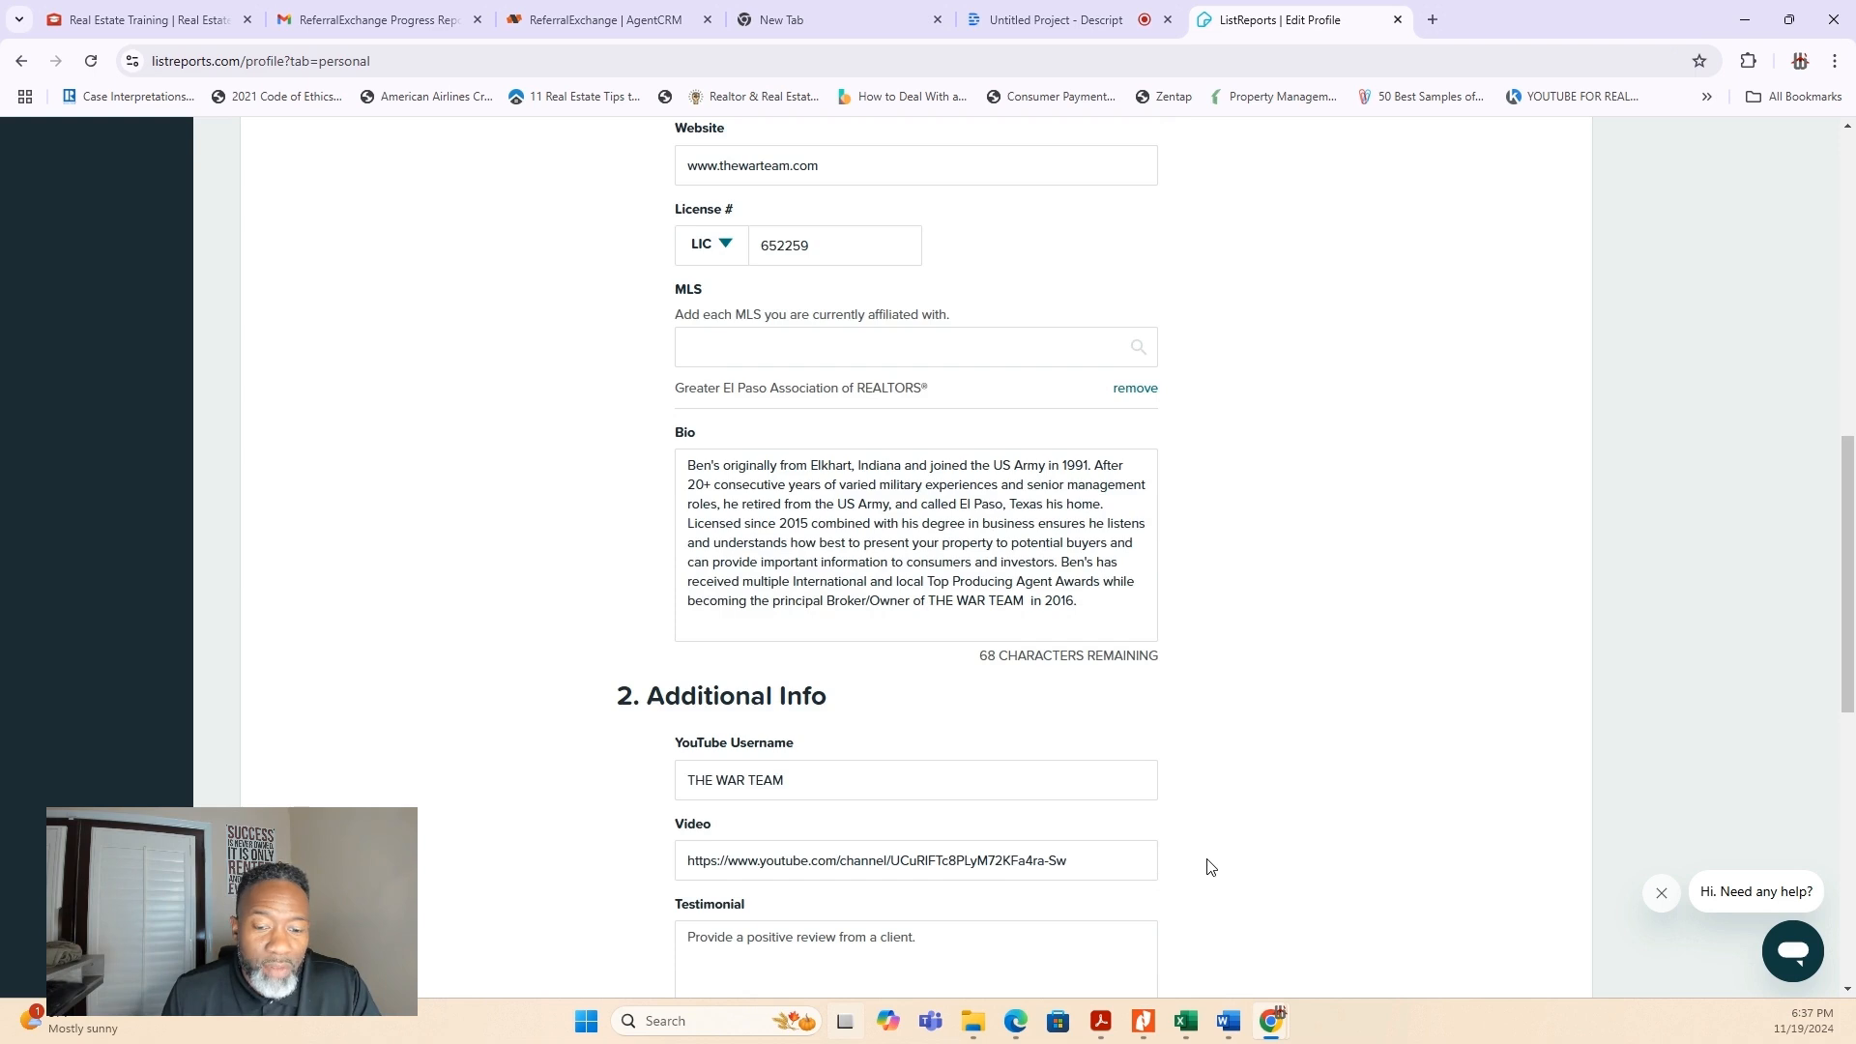
{"action": "scroll", "coordinate": [1232, 856], "scroll_direction": "up", "scroll_amount": 5}
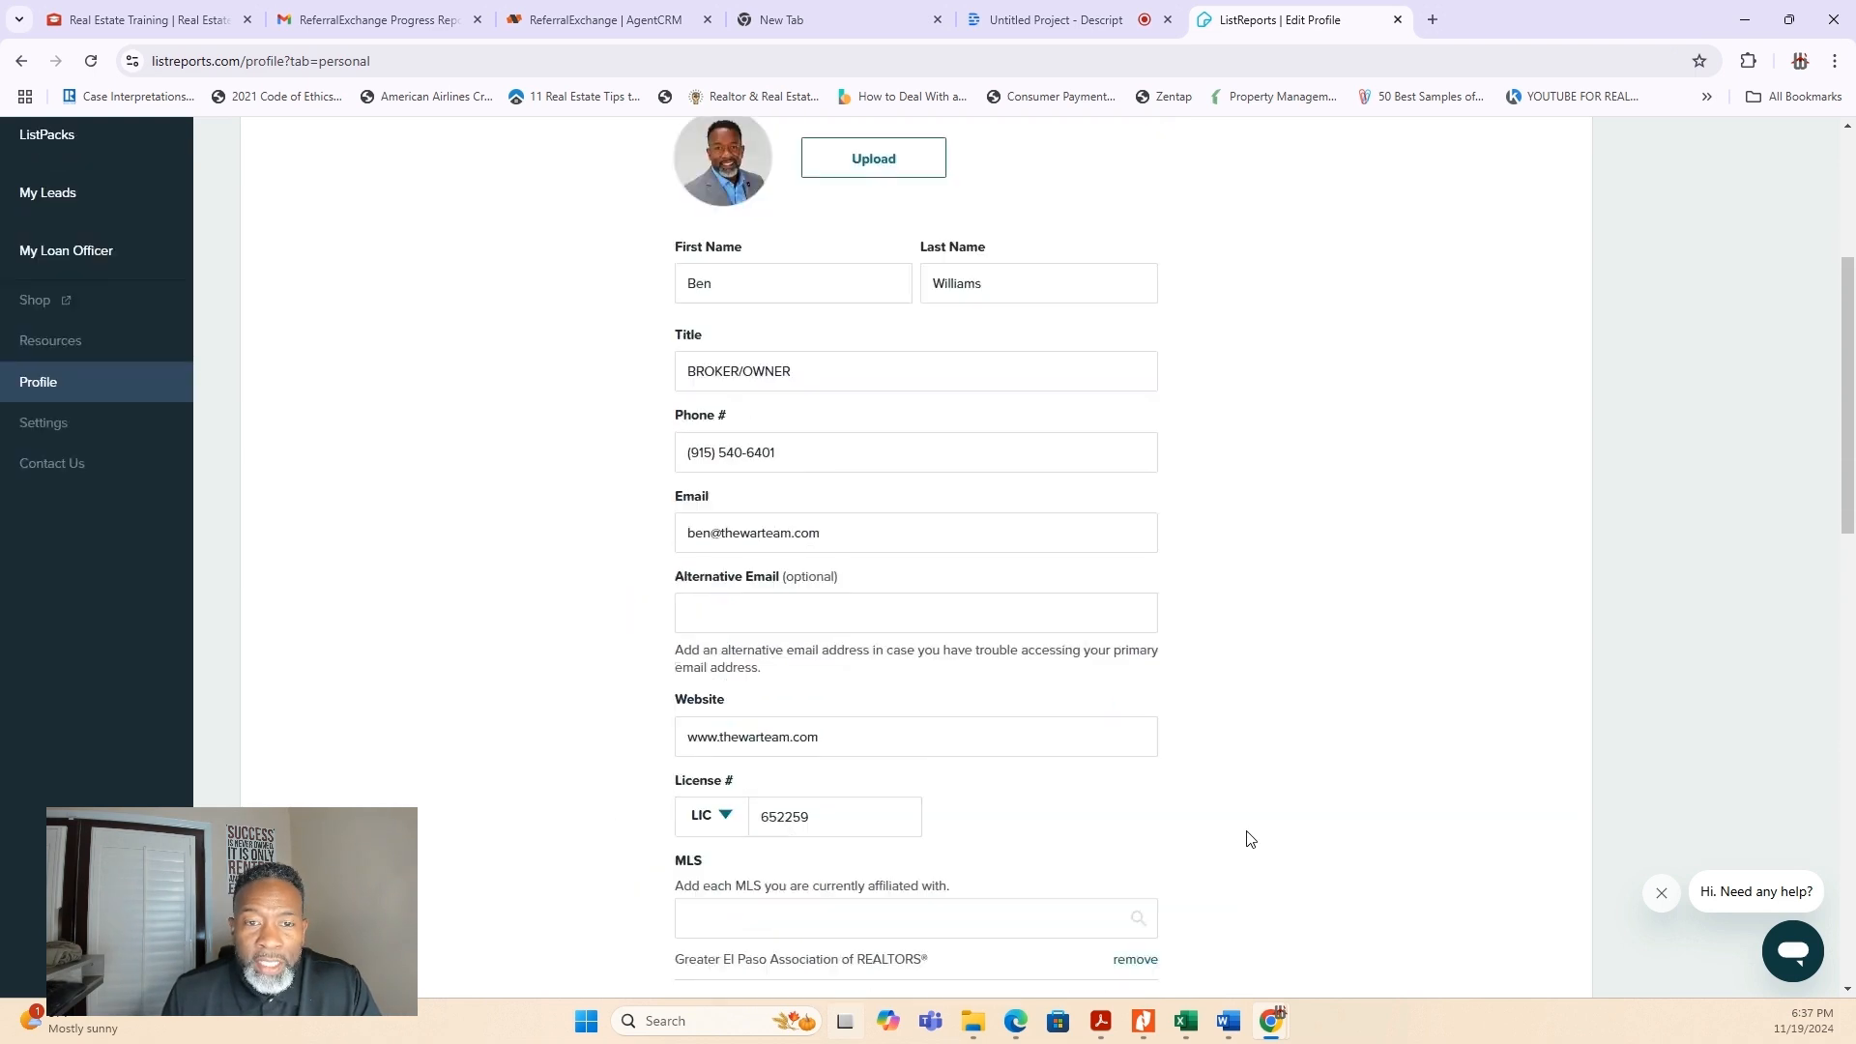
{"action": "scroll", "coordinate": [1250, 839], "scroll_direction": "up", "scroll_amount": 4}
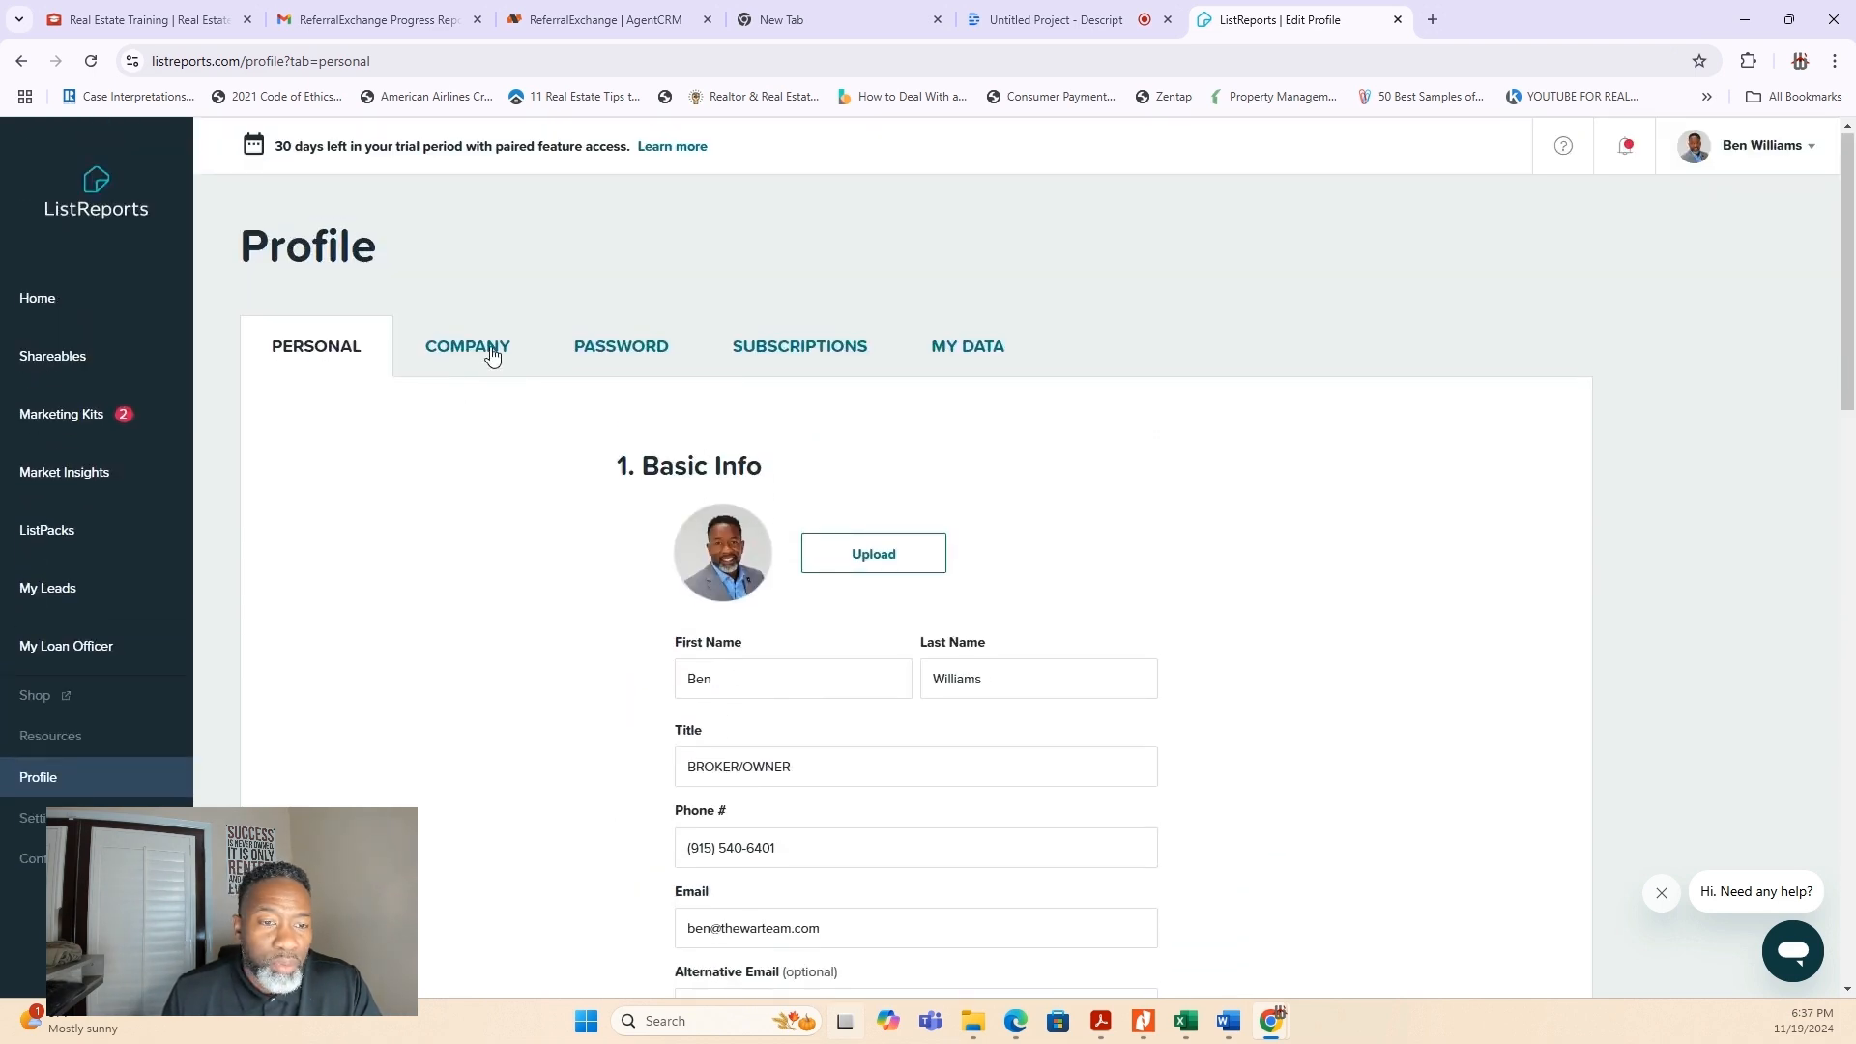
- View the profile's company, password and subscriptions sections
{"action": "left_click", "coordinate": [489, 354]}
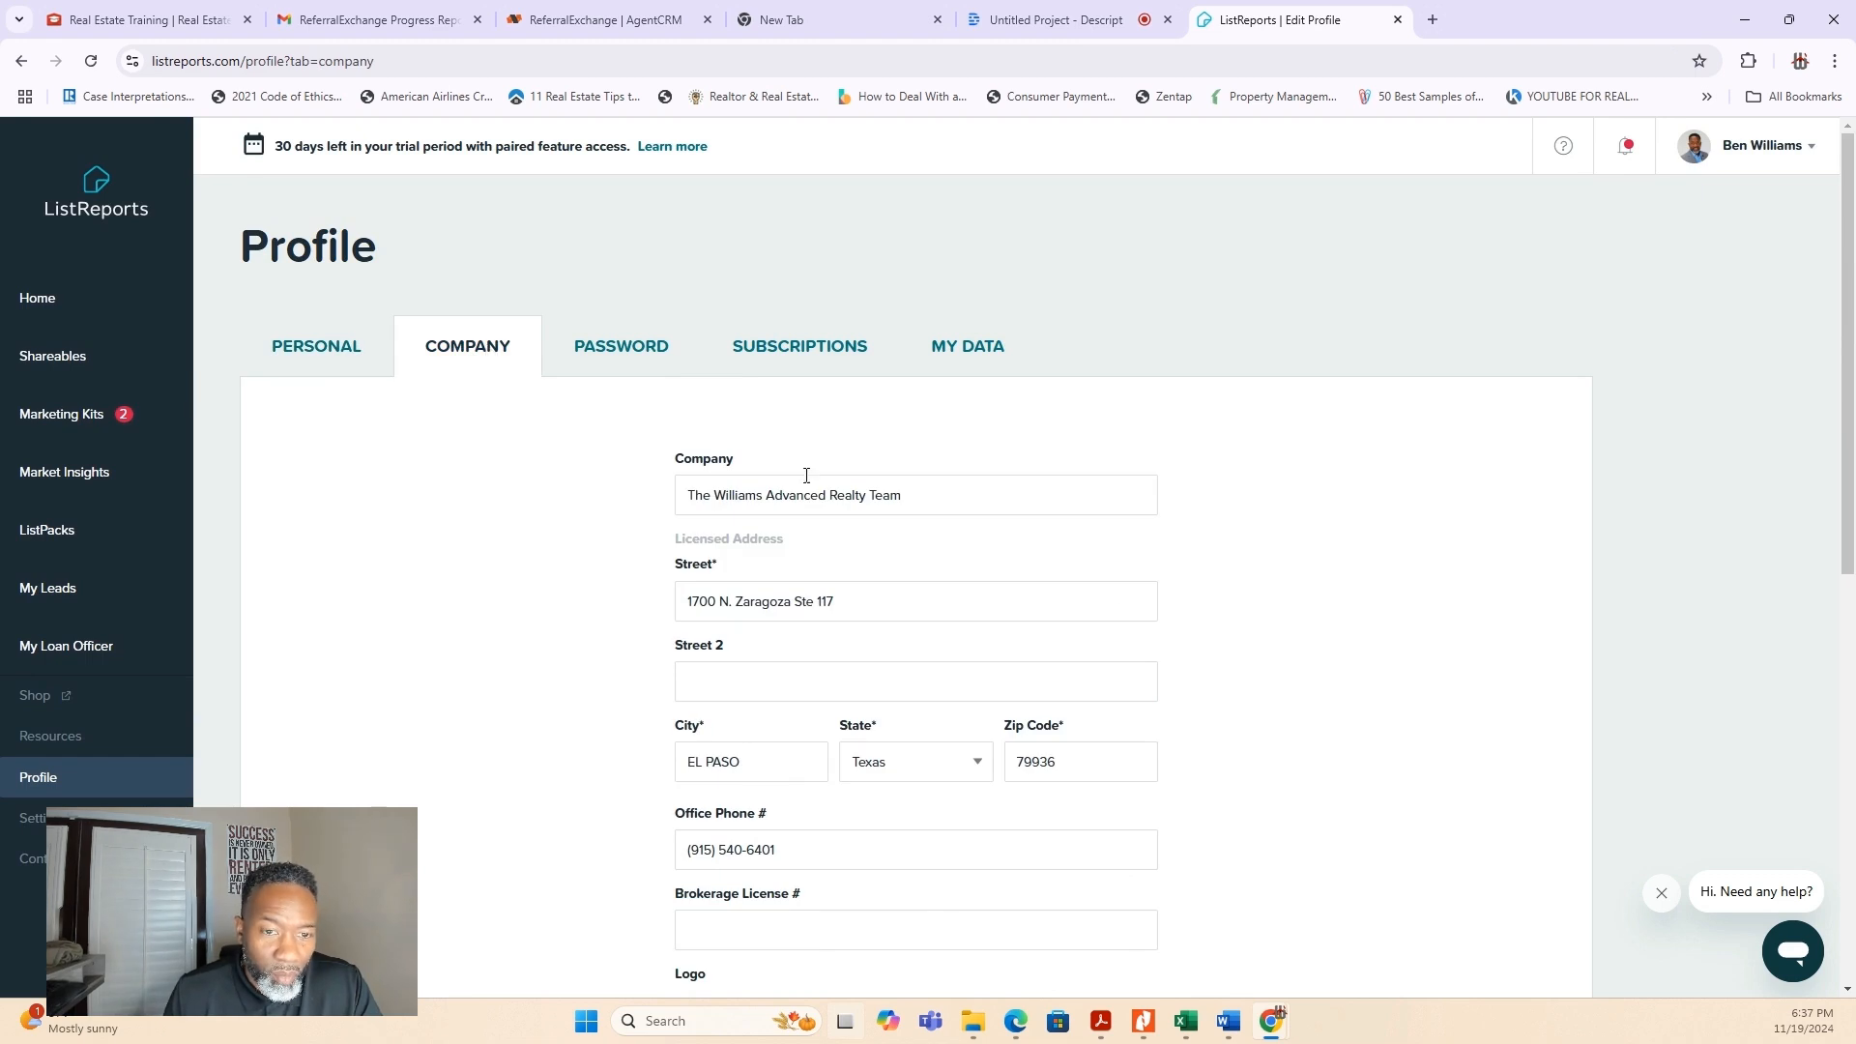
{"action": "left_click", "coordinate": [620, 354]}
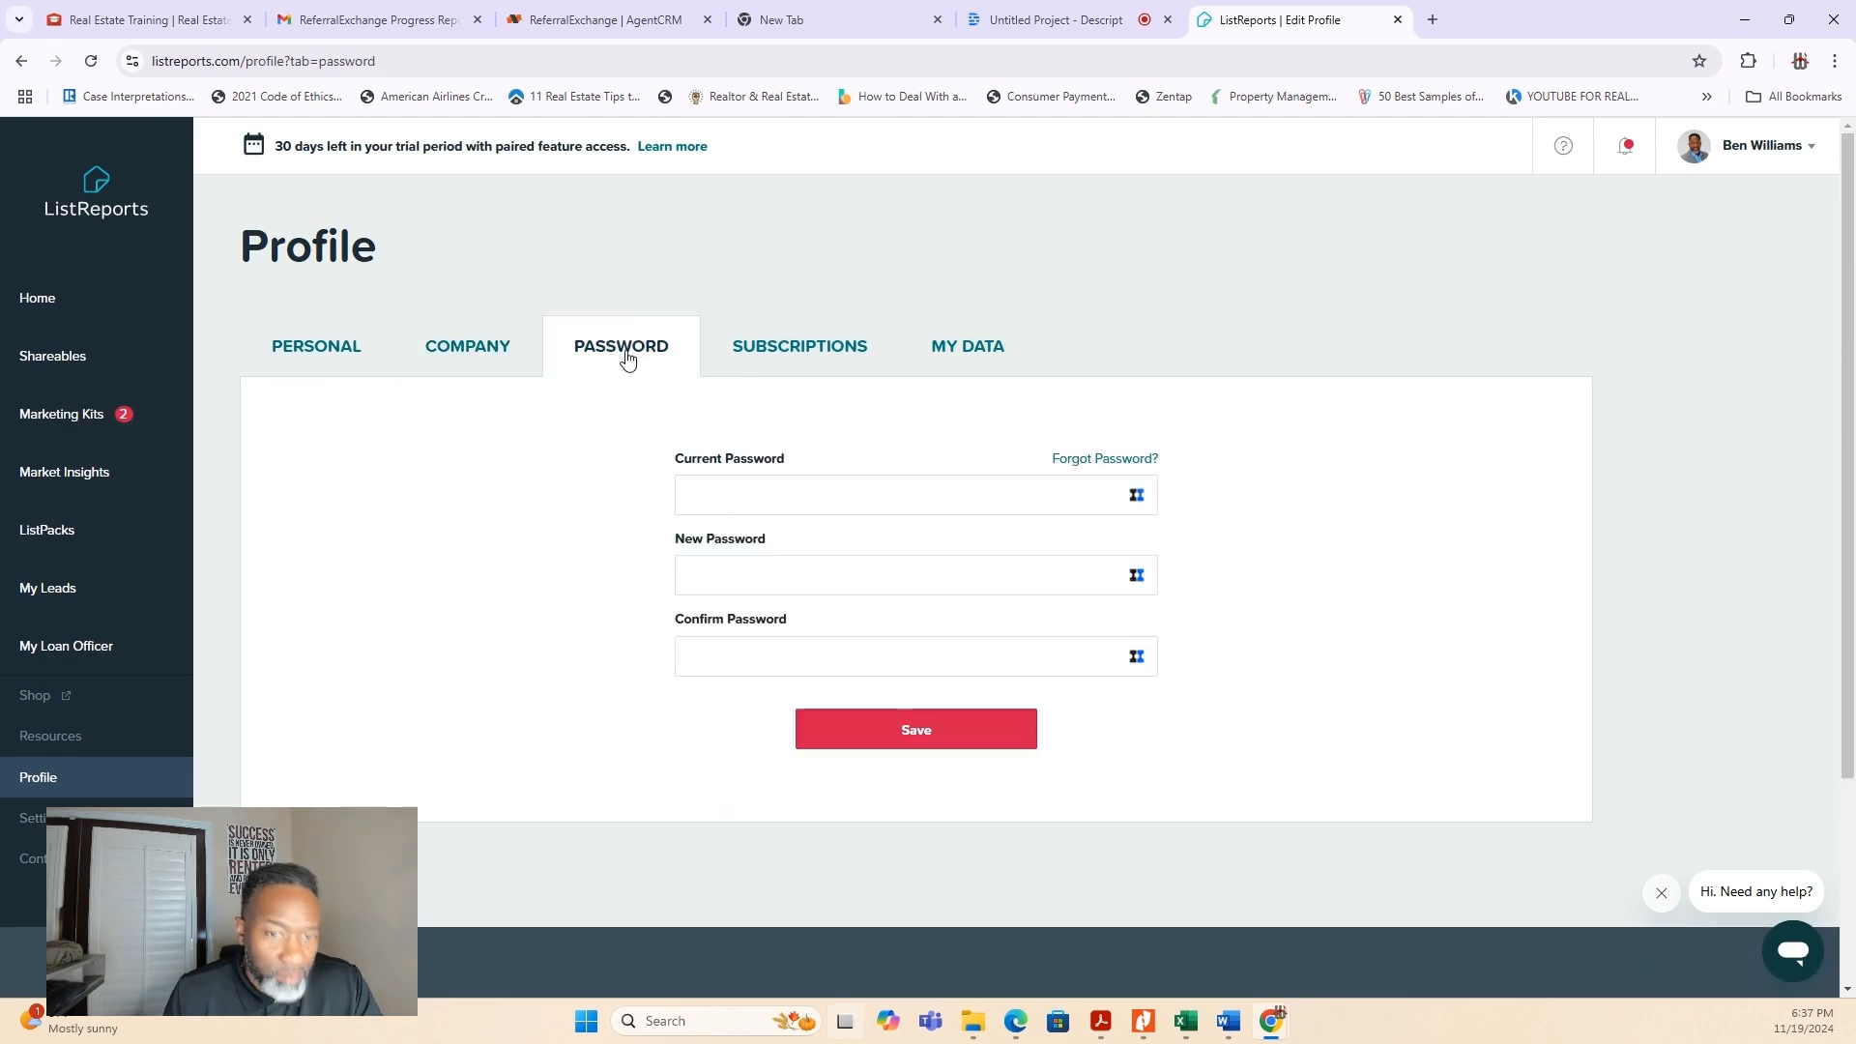
{"action": "left_click", "coordinate": [817, 353]}
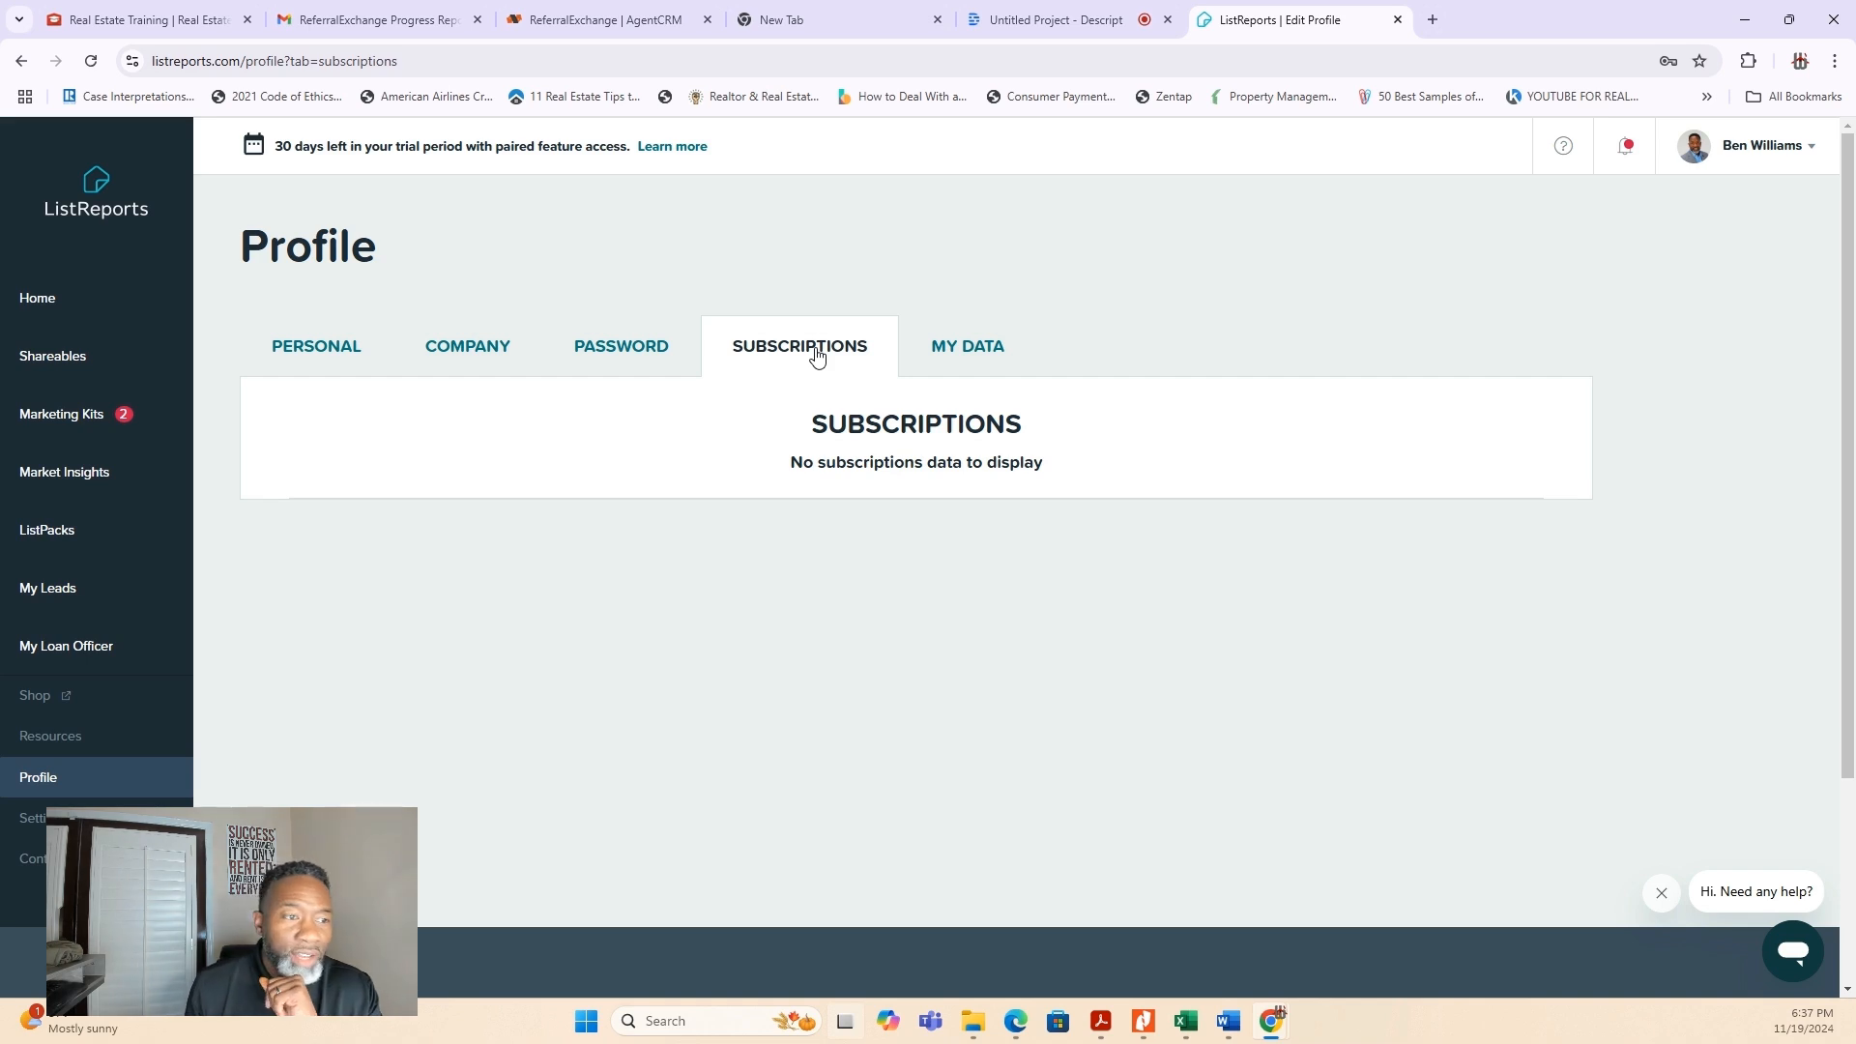
- Go to the home dashboard and look over its shareables, notables, marketing kits, market overview and ListPacks
{"action": "left_click", "coordinate": [41, 296]}
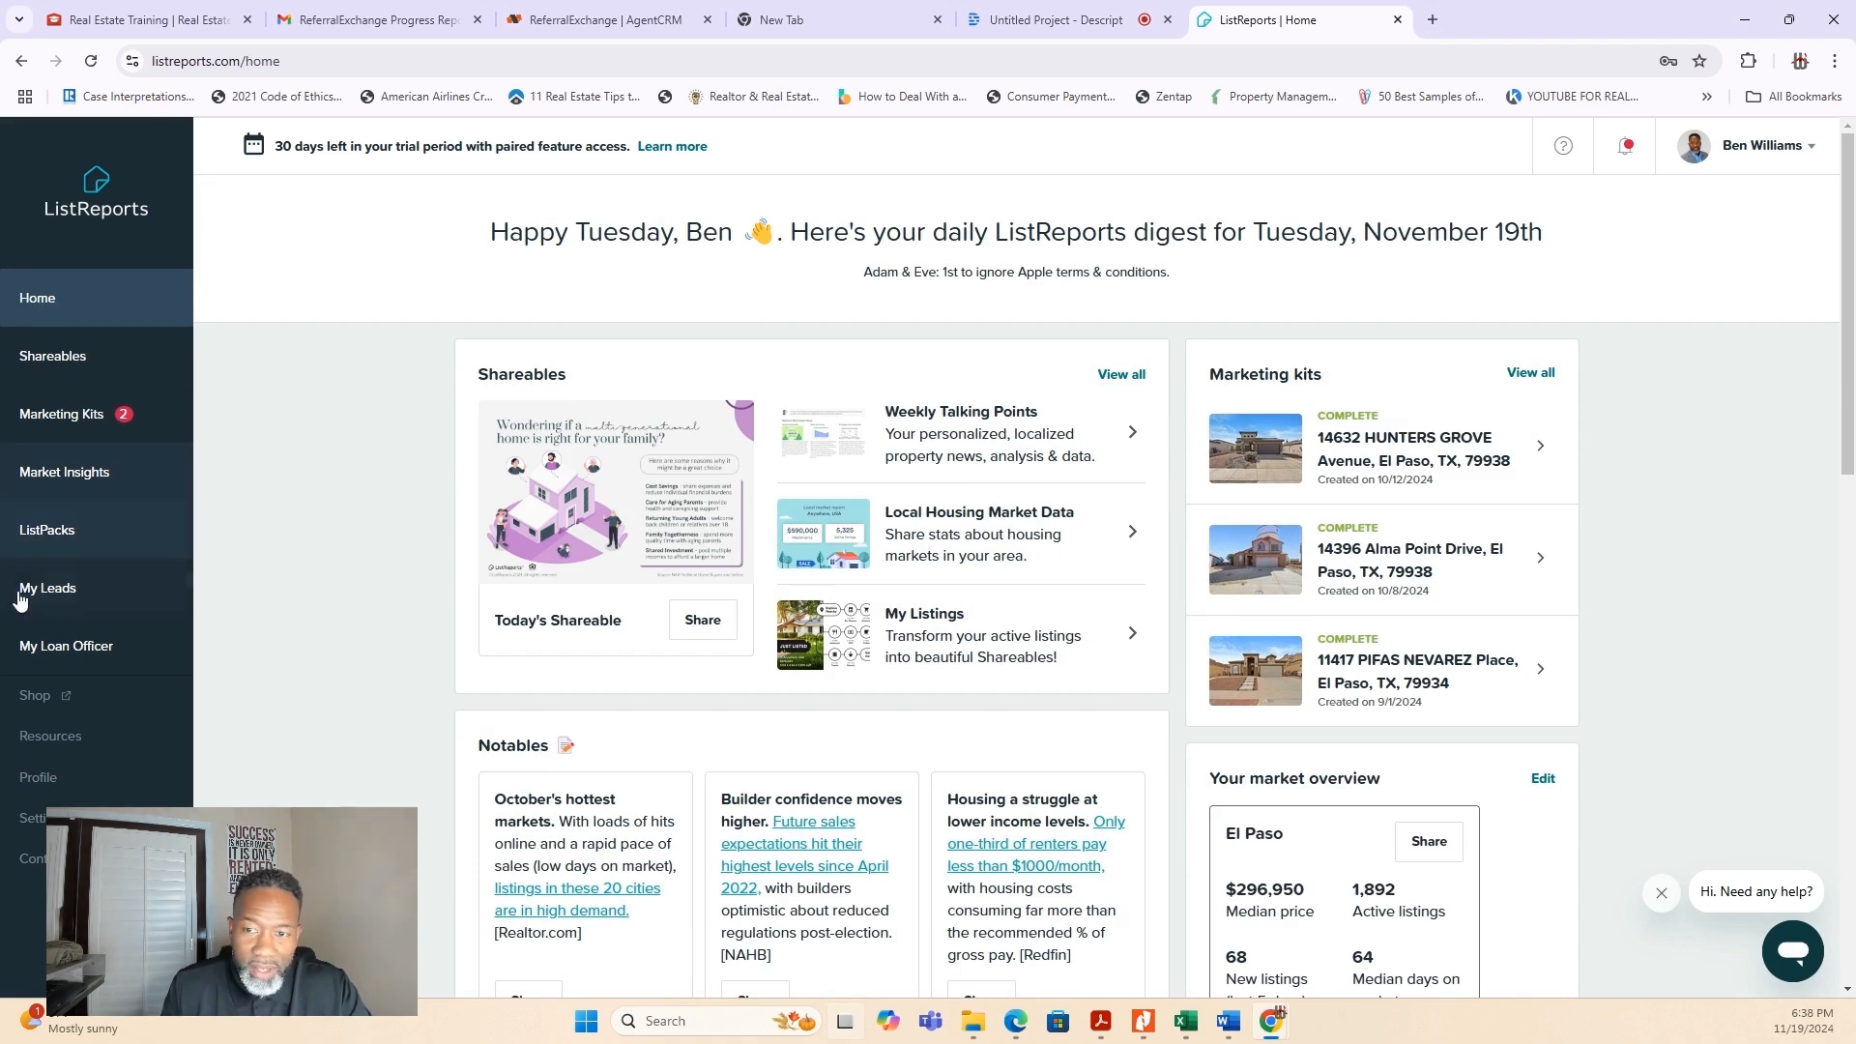
{"action": "scroll", "coordinate": [1657, 623], "scroll_direction": "down", "scroll_amount": 3}
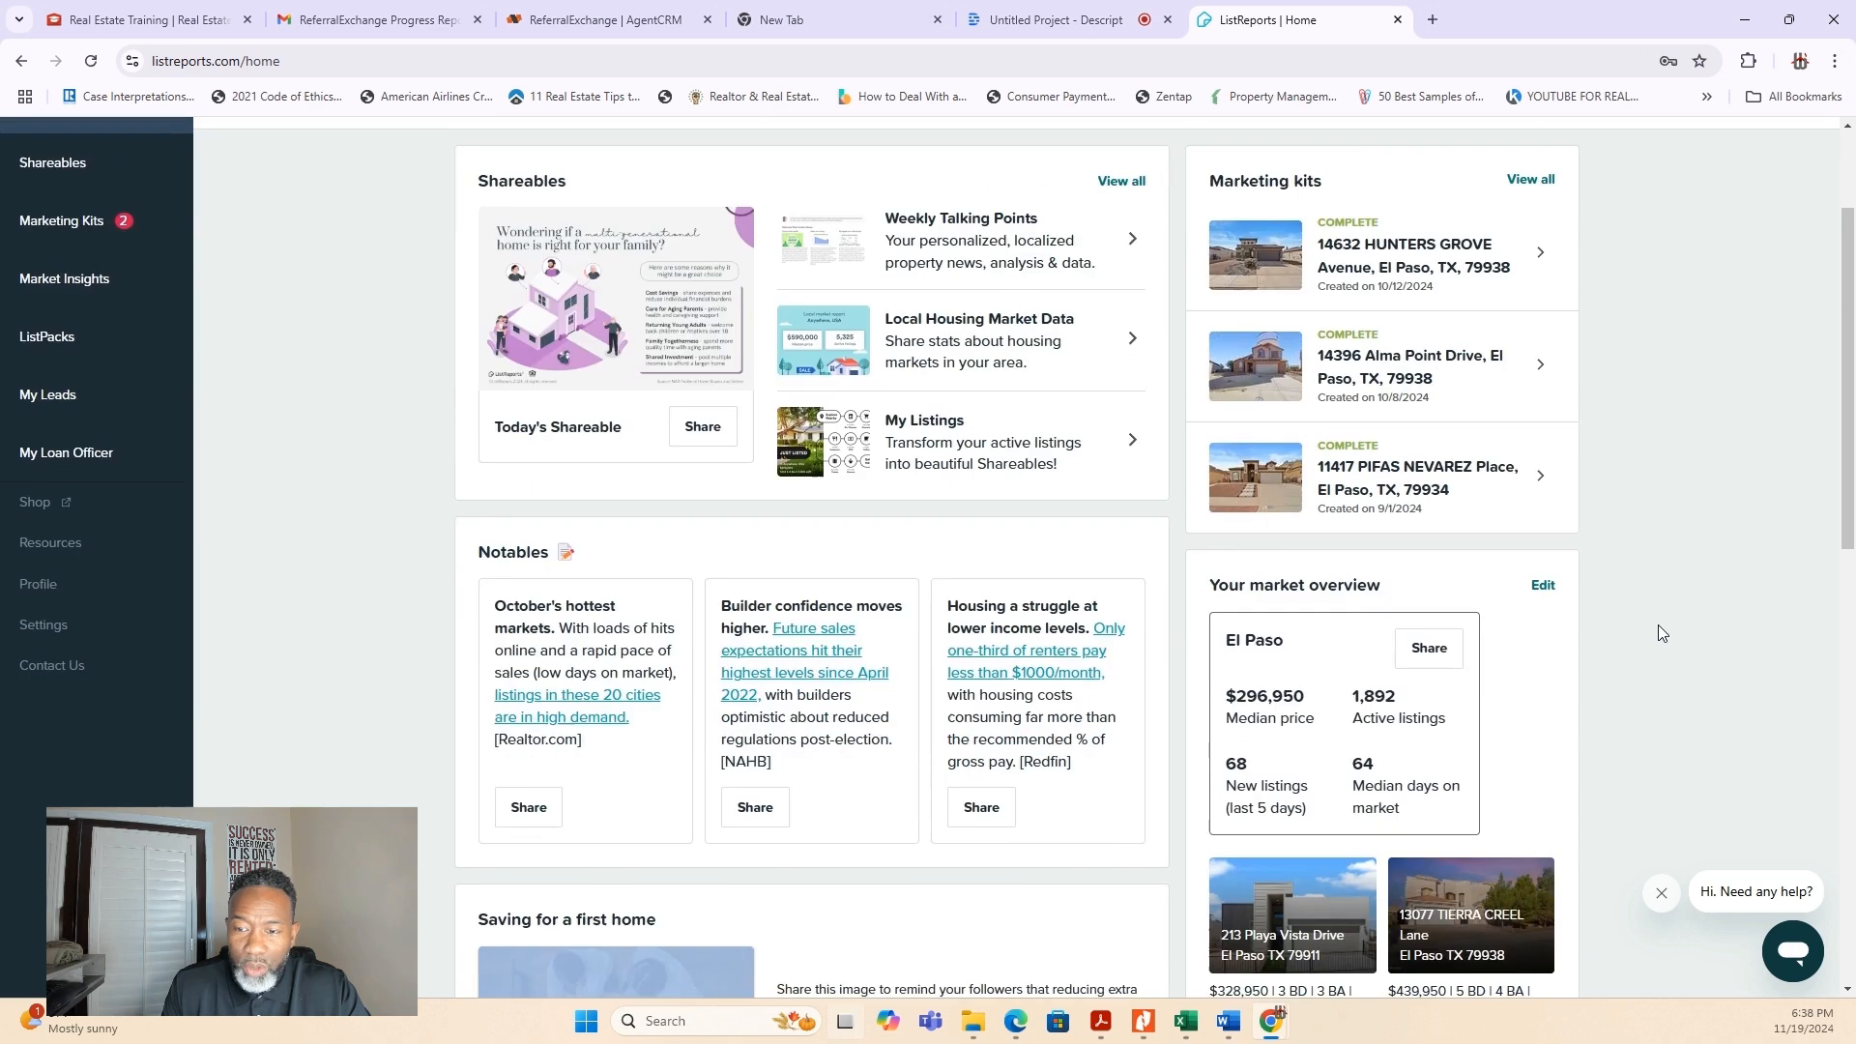
{"action": "scroll", "coordinate": [1659, 624], "scroll_direction": "down", "scroll_amount": 9}
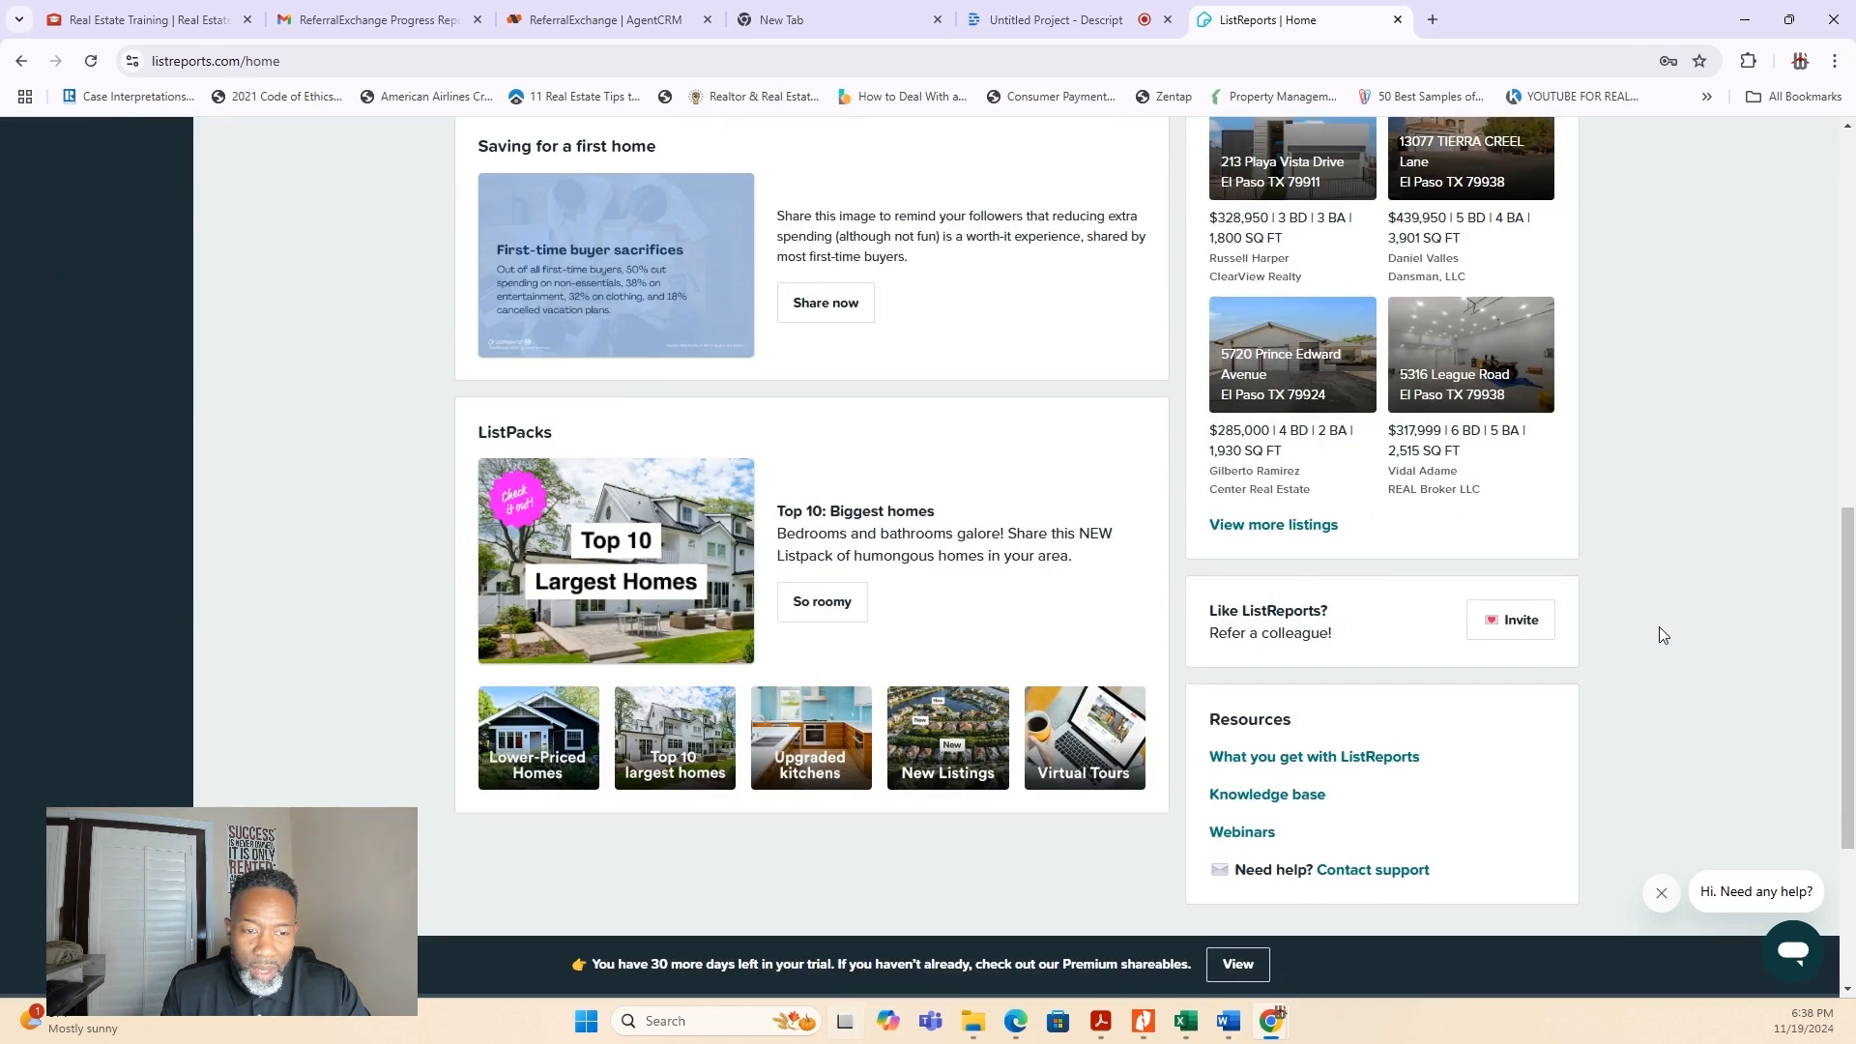
{"action": "scroll", "coordinate": [1659, 626], "scroll_direction": "up", "scroll_amount": 9}
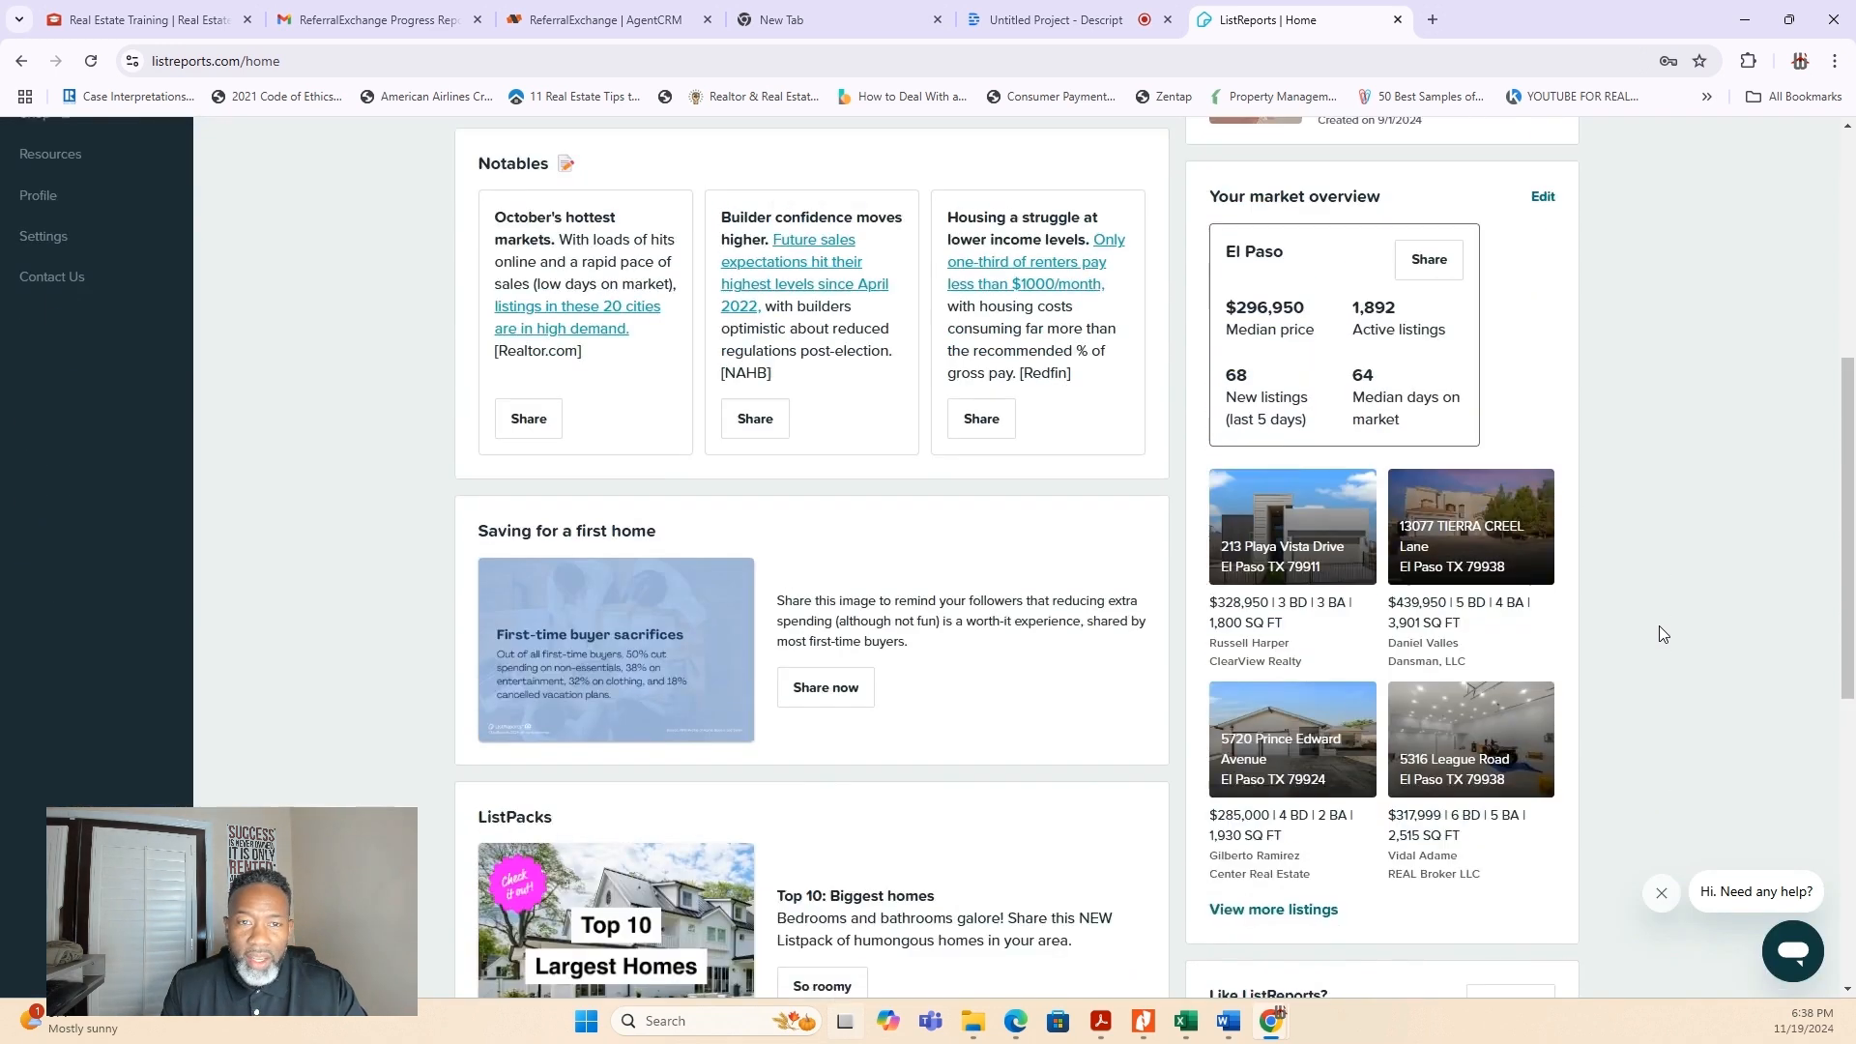
{"action": "scroll", "coordinate": [1660, 623], "scroll_direction": "up", "scroll_amount": 3}
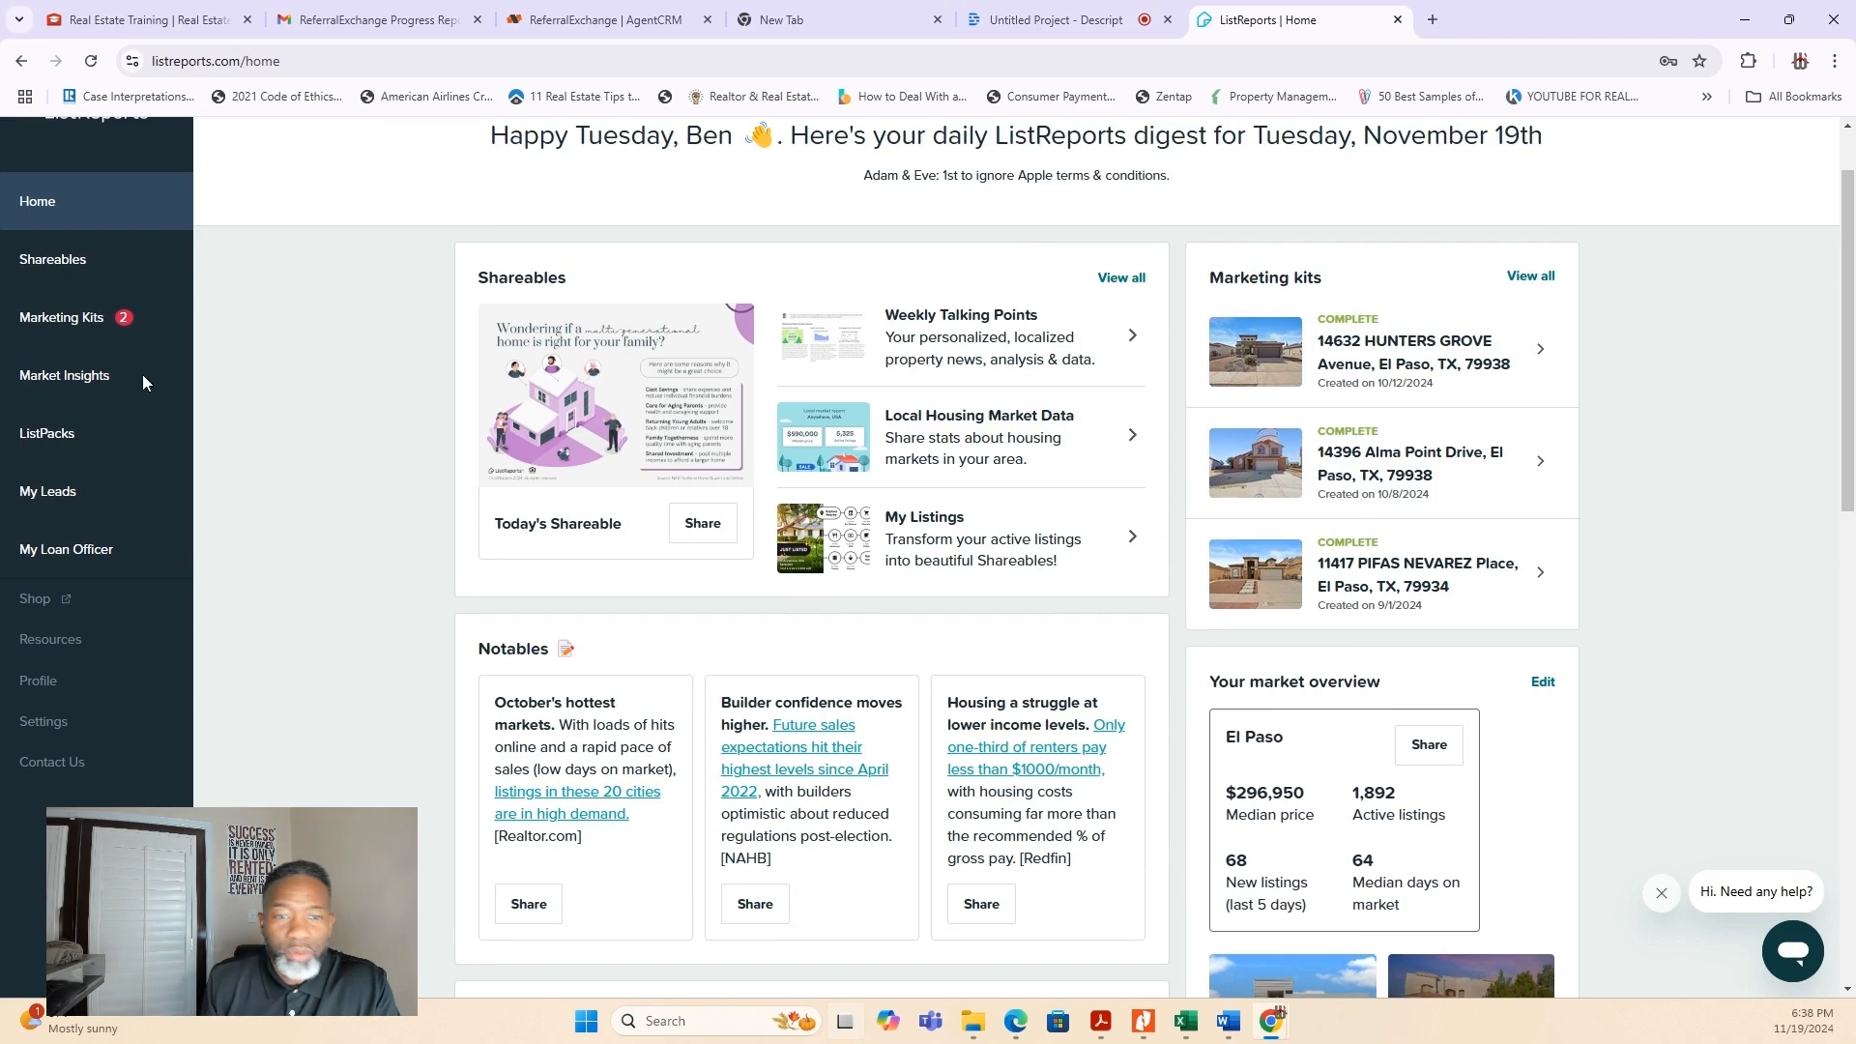
- Open the Shareables Library, browse further through the Daily Shareables and open the "Your nightly cleaning routine" Notable
{"action": "left_click", "coordinate": [67, 267]}
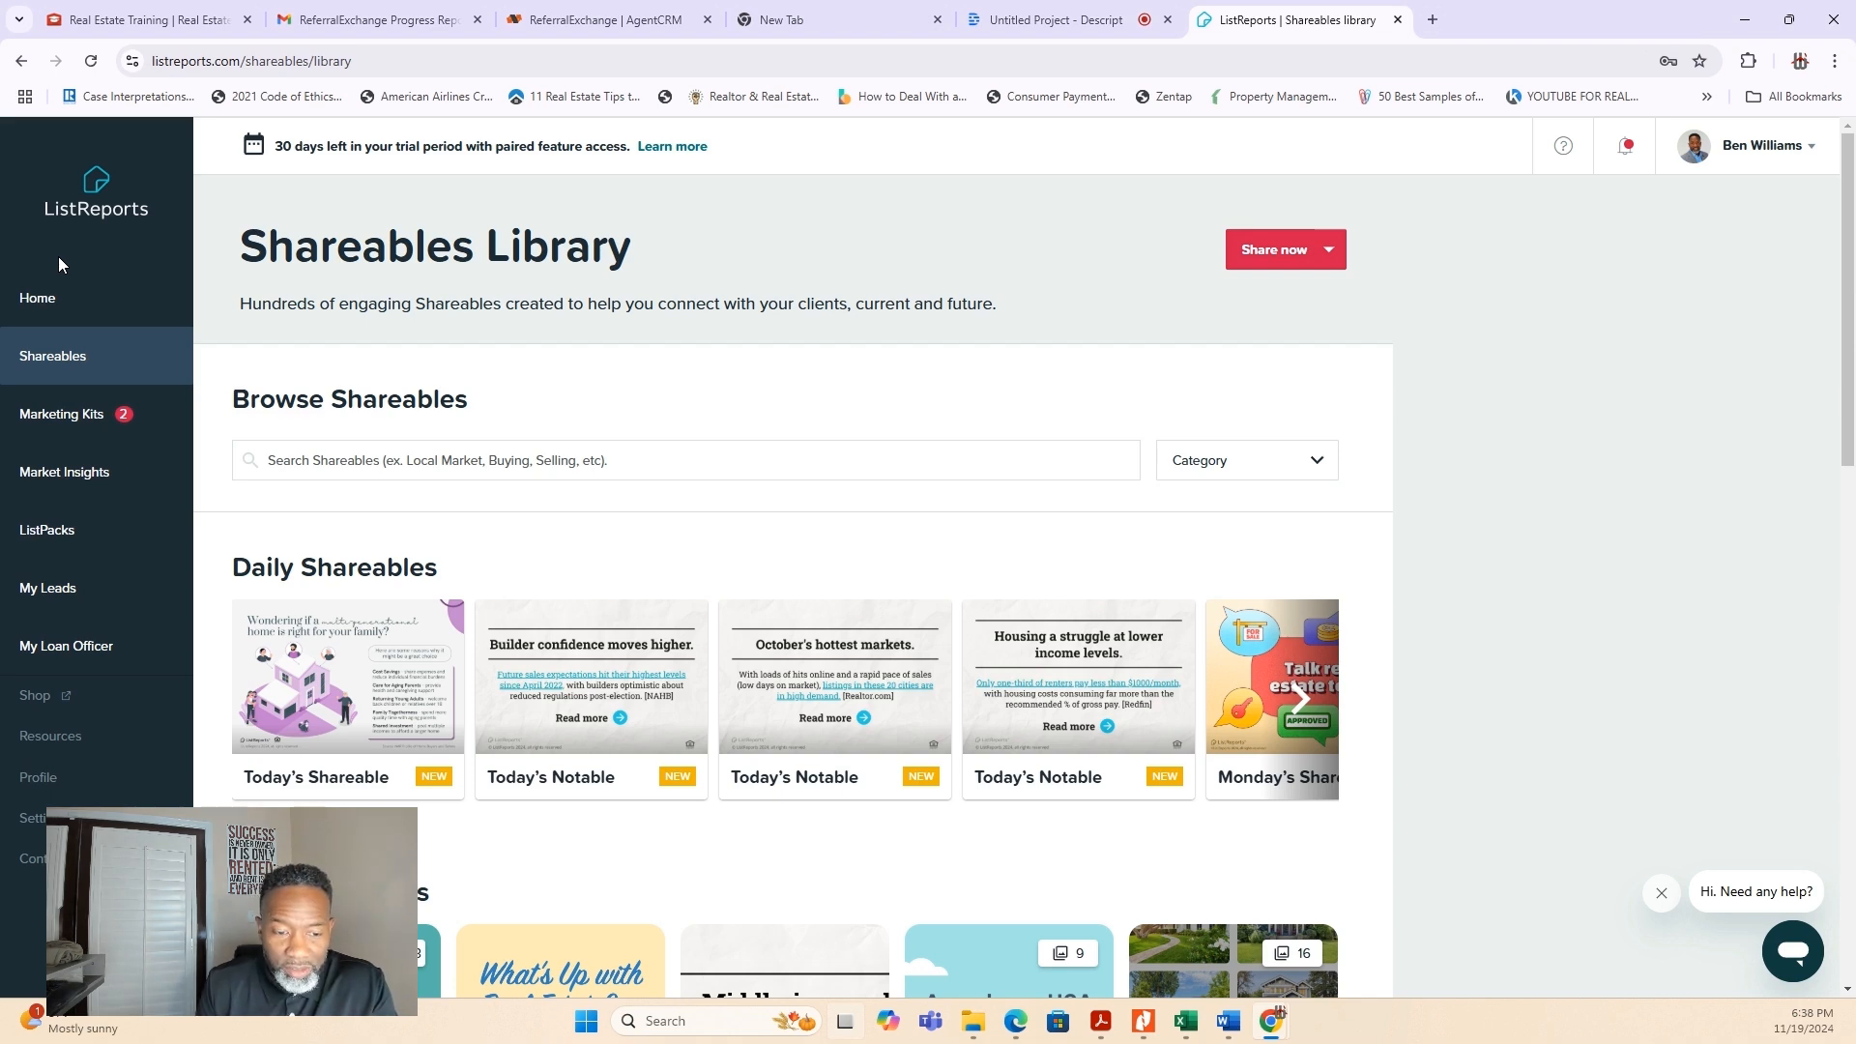
{"action": "left_click", "coordinate": [1305, 703]}
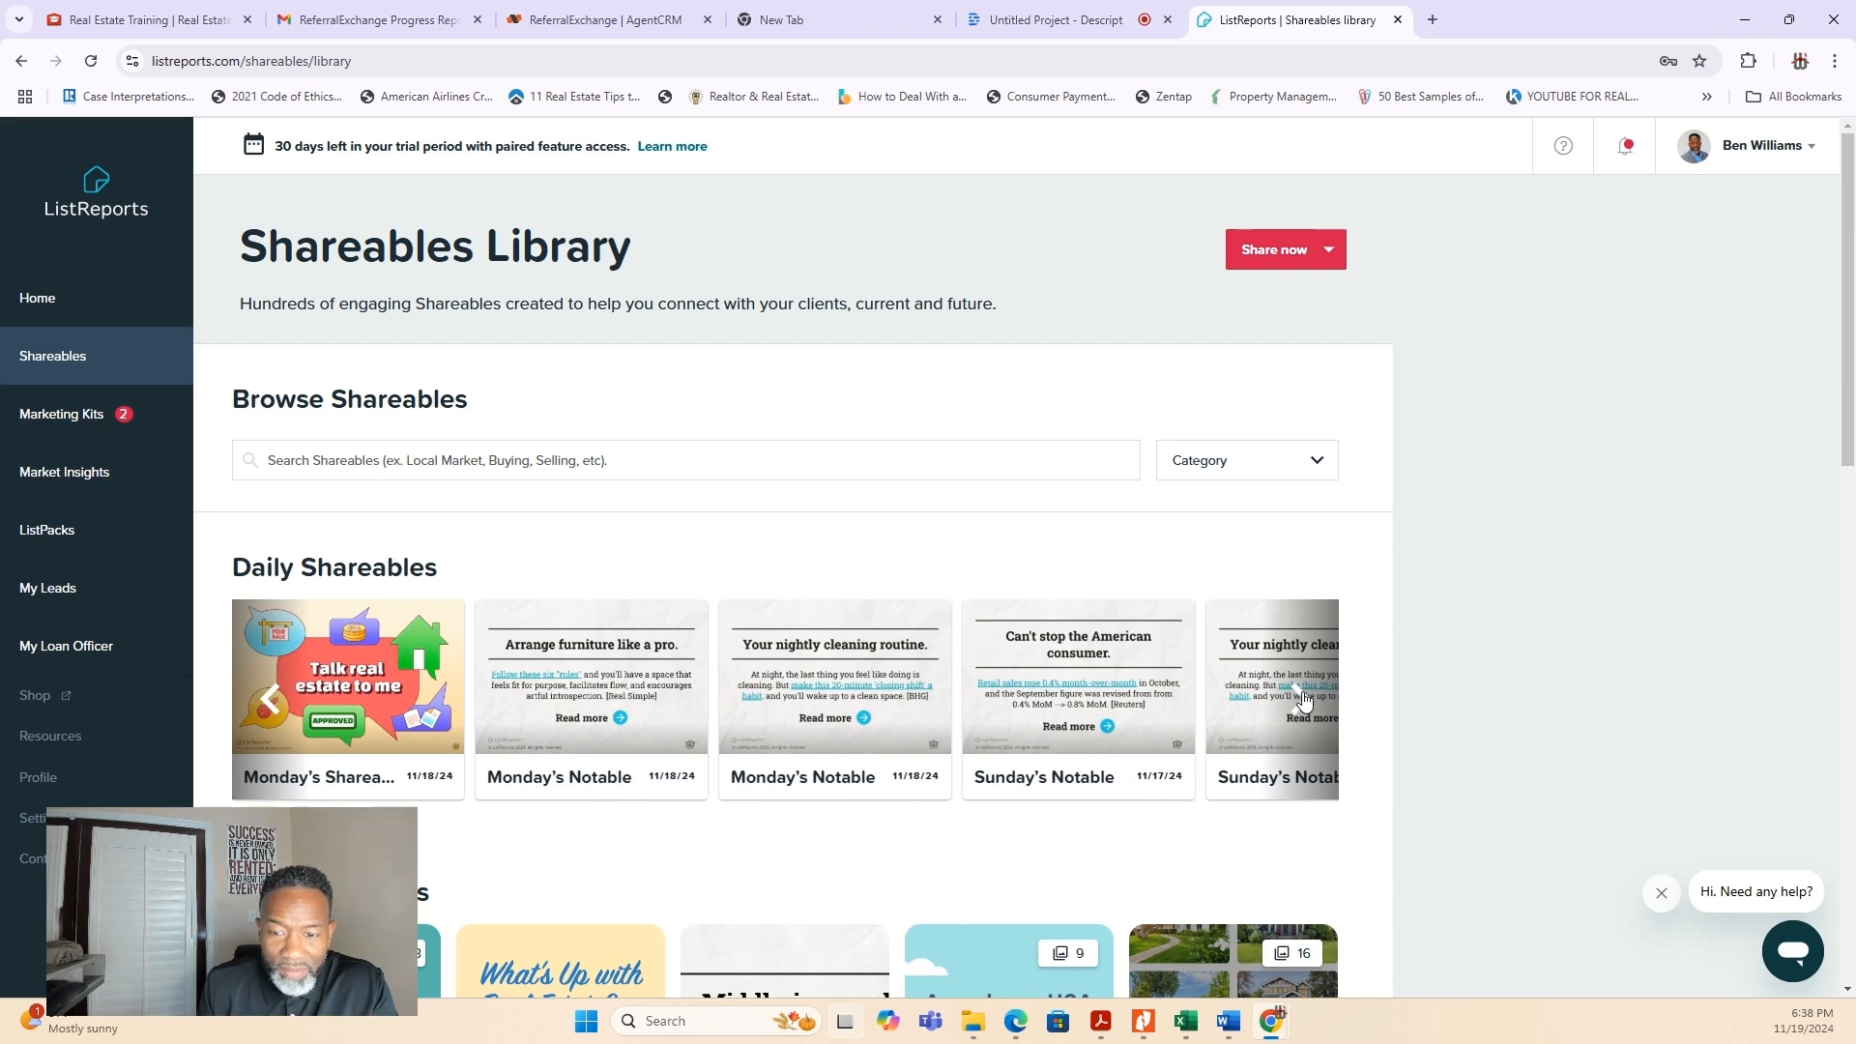
{"action": "left_click", "coordinate": [1215, 787]}
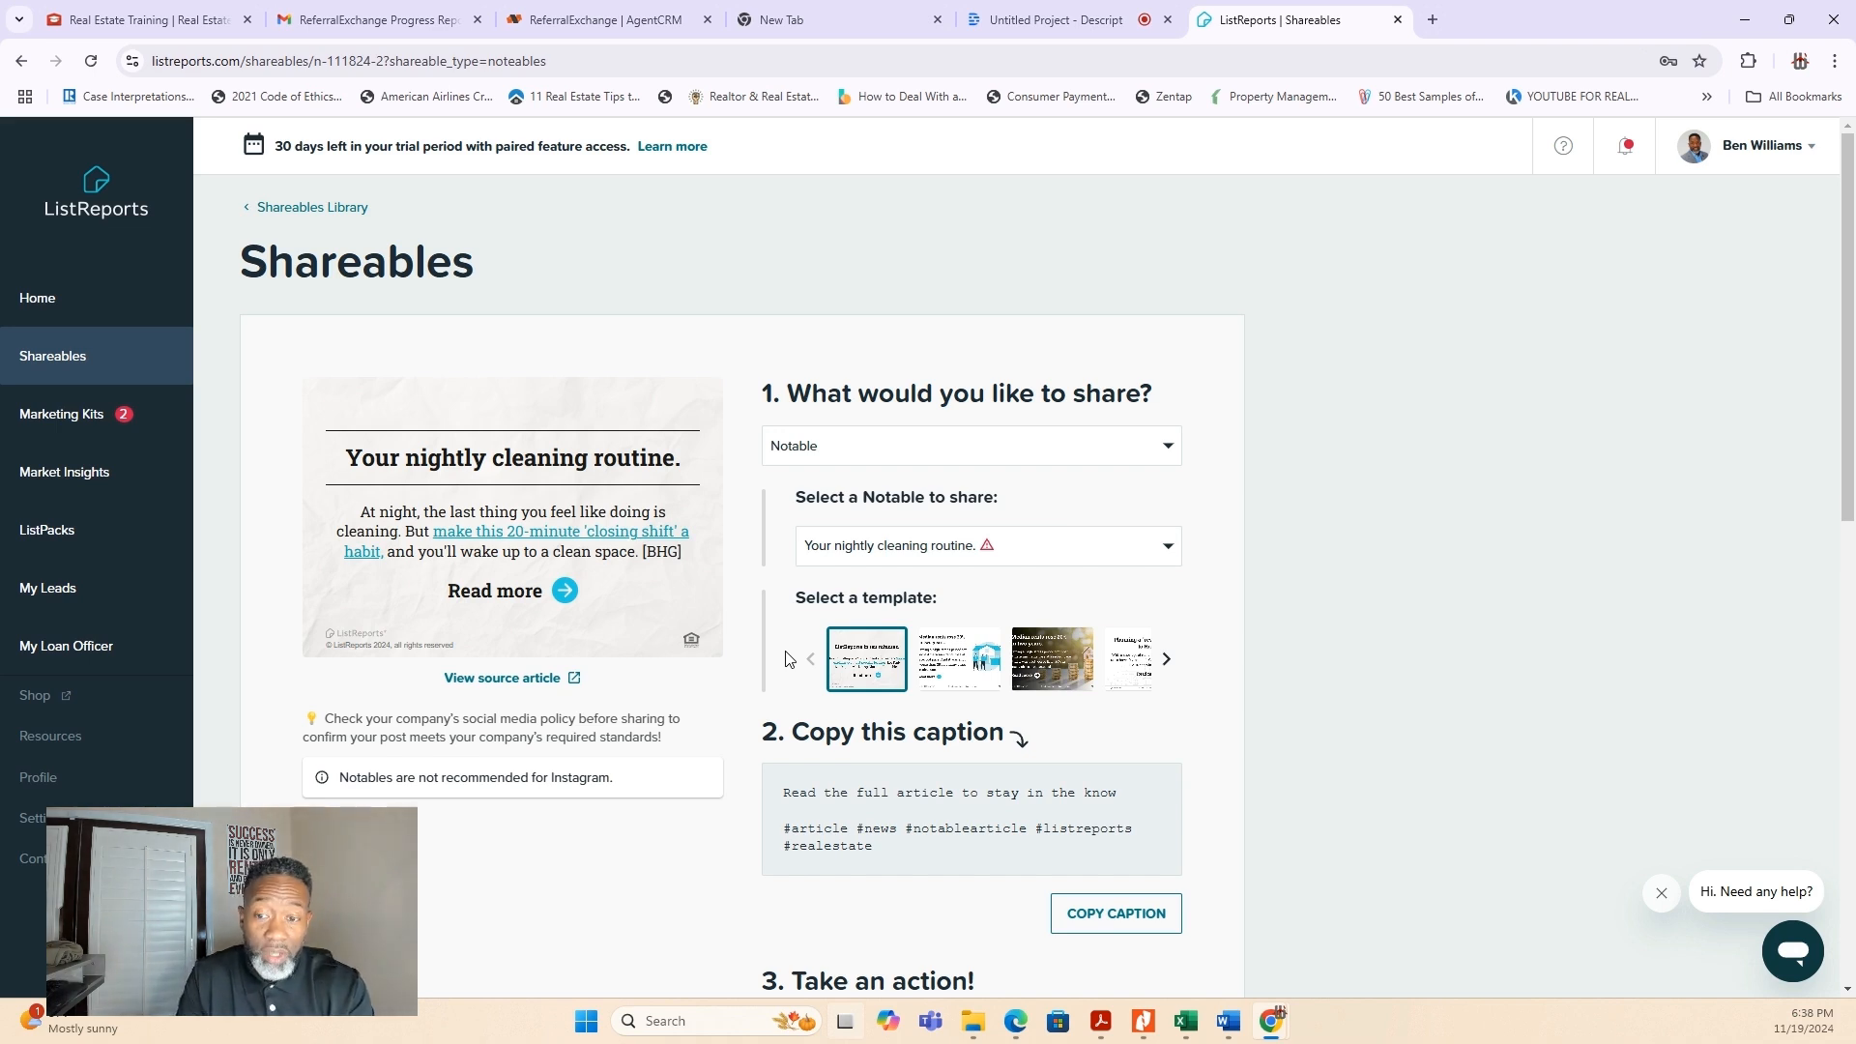
- Examine the available shareable types and the list of Notables without changing the current selection
{"action": "left_click", "coordinate": [1168, 454]}
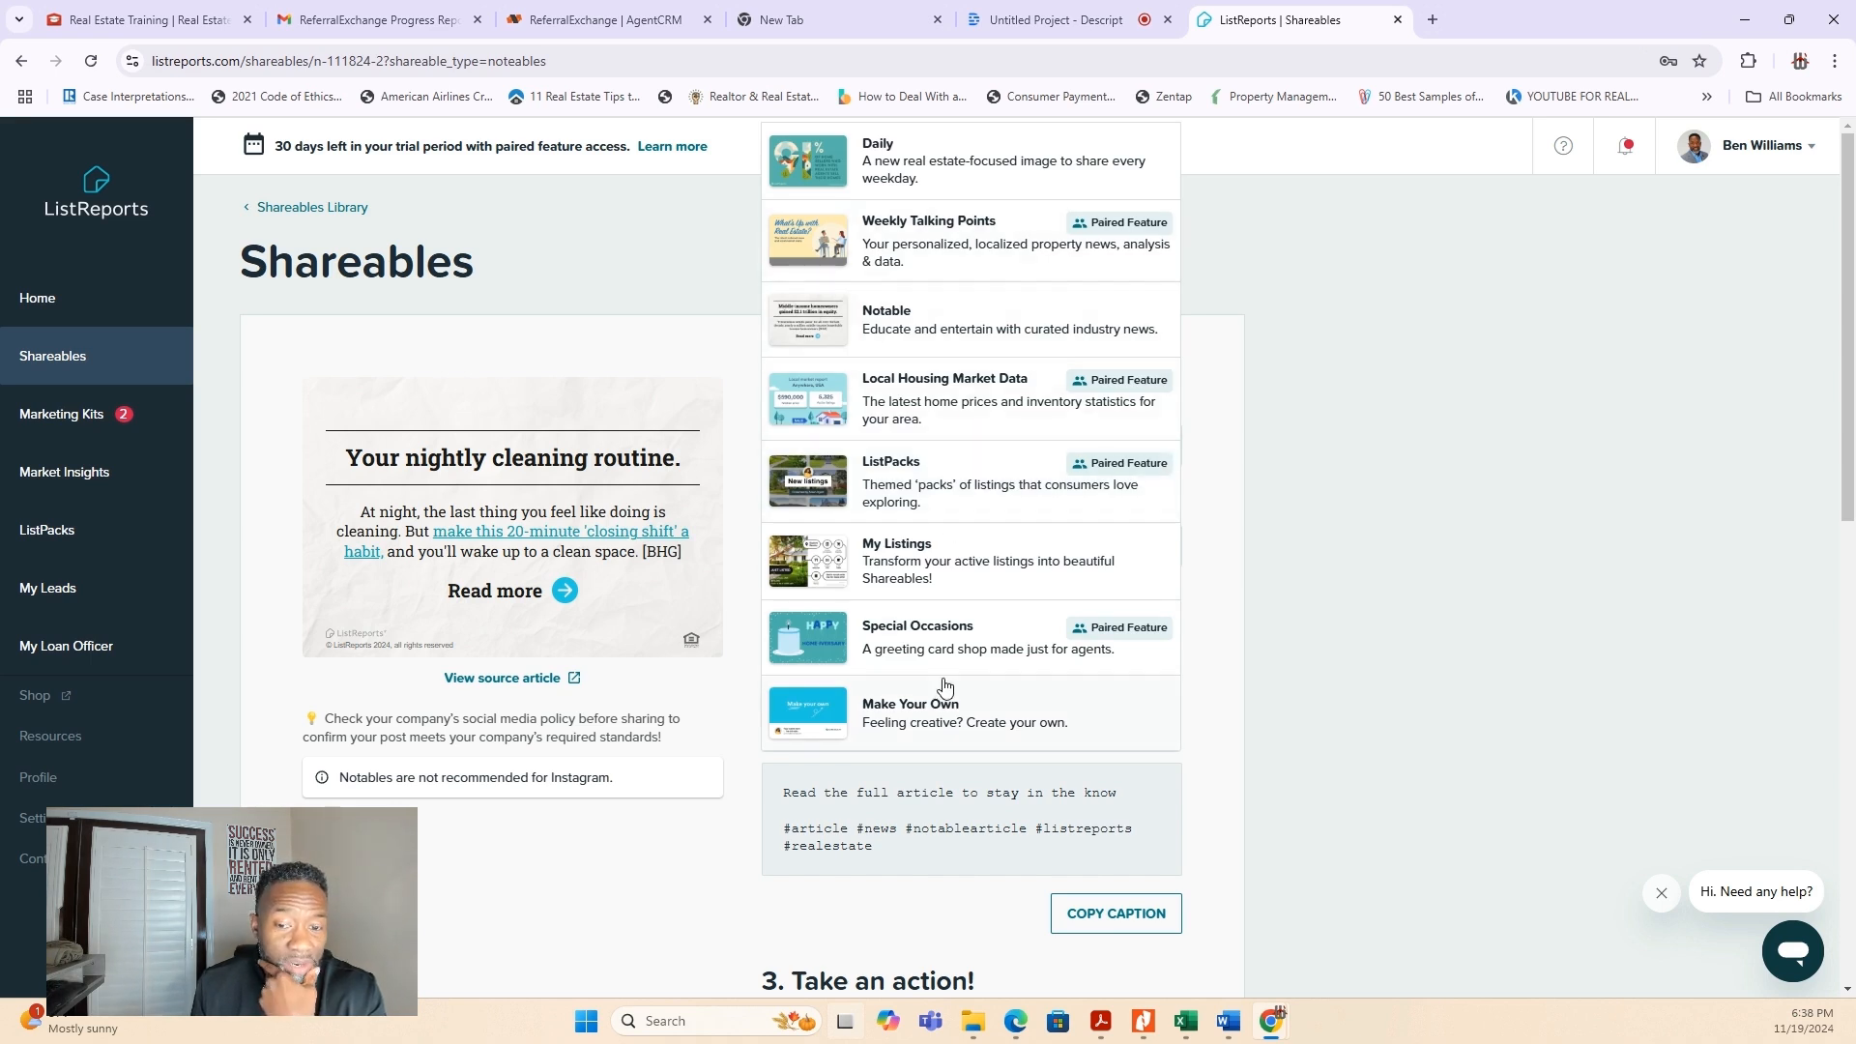
{"action": "left_click", "coordinate": [1223, 571]}
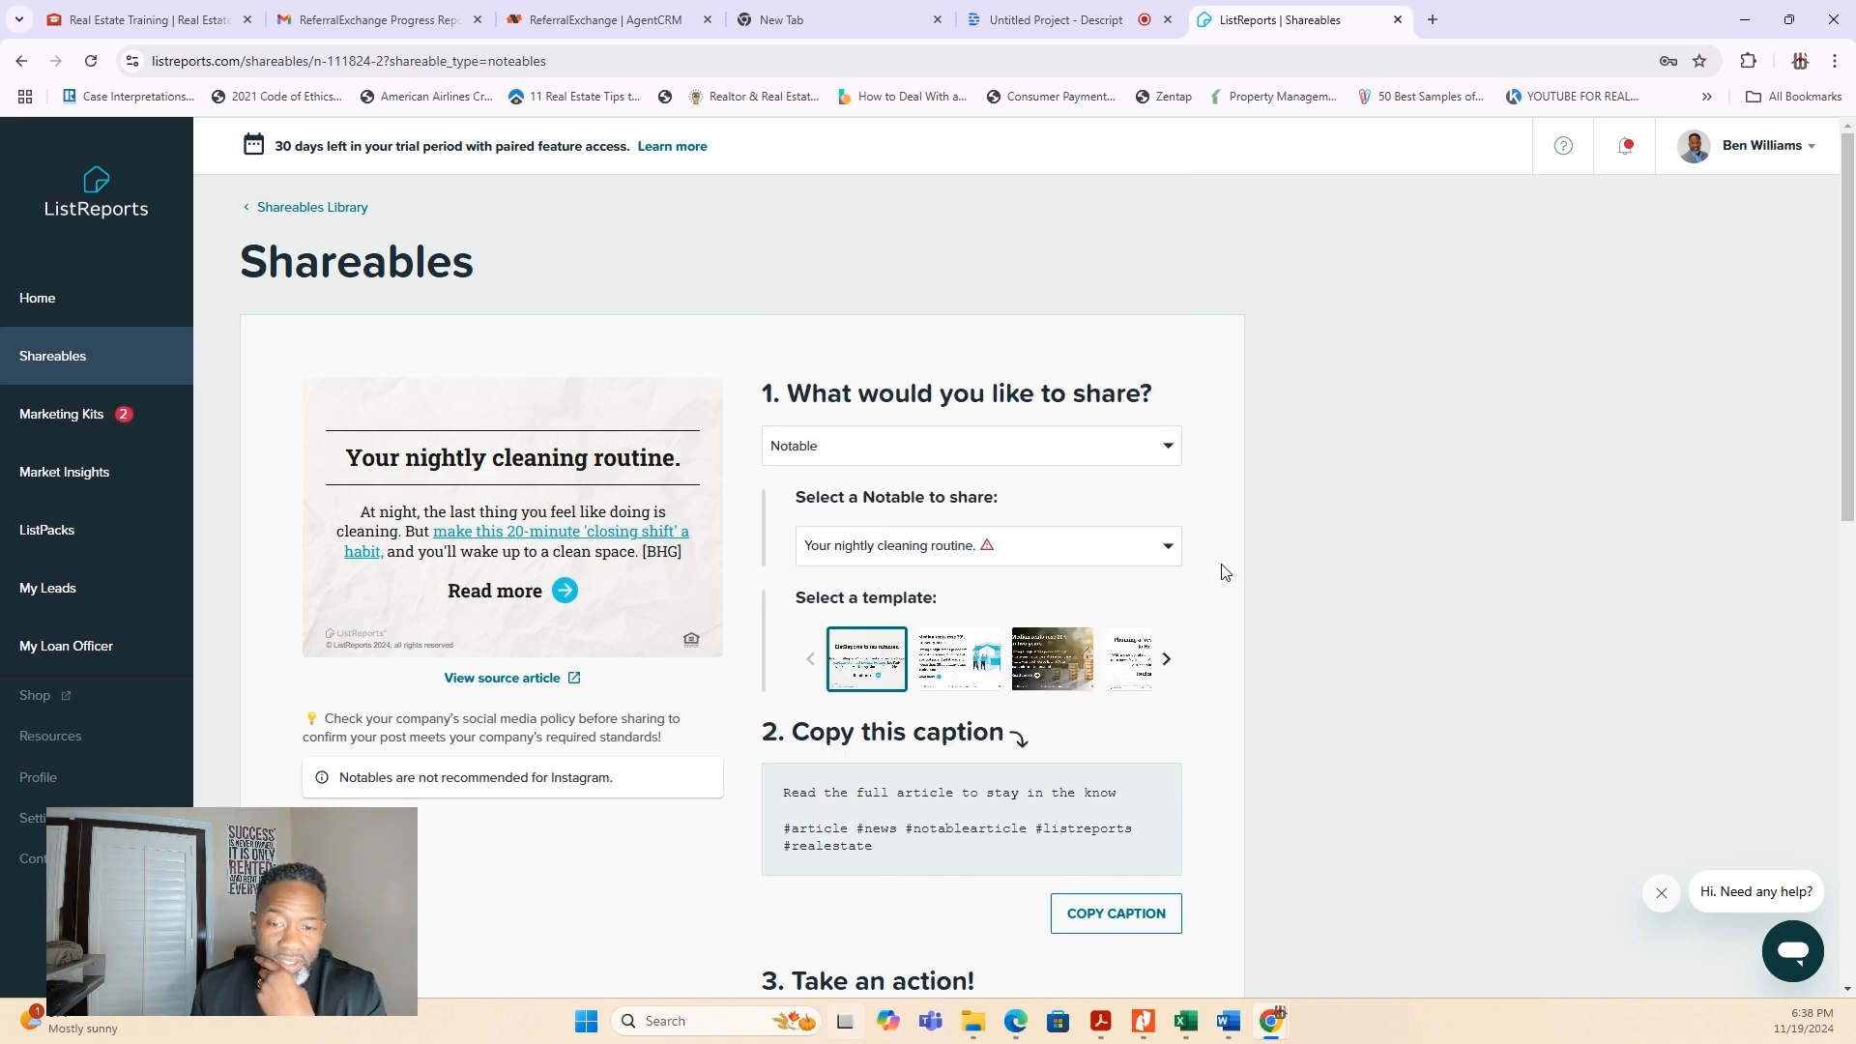
{"action": "scroll", "coordinate": [930, 726], "scroll_direction": "down", "scroll_amount": 1}
{"action": "scroll", "coordinate": [1199, 688], "scroll_direction": "down", "scroll_amount": 1}
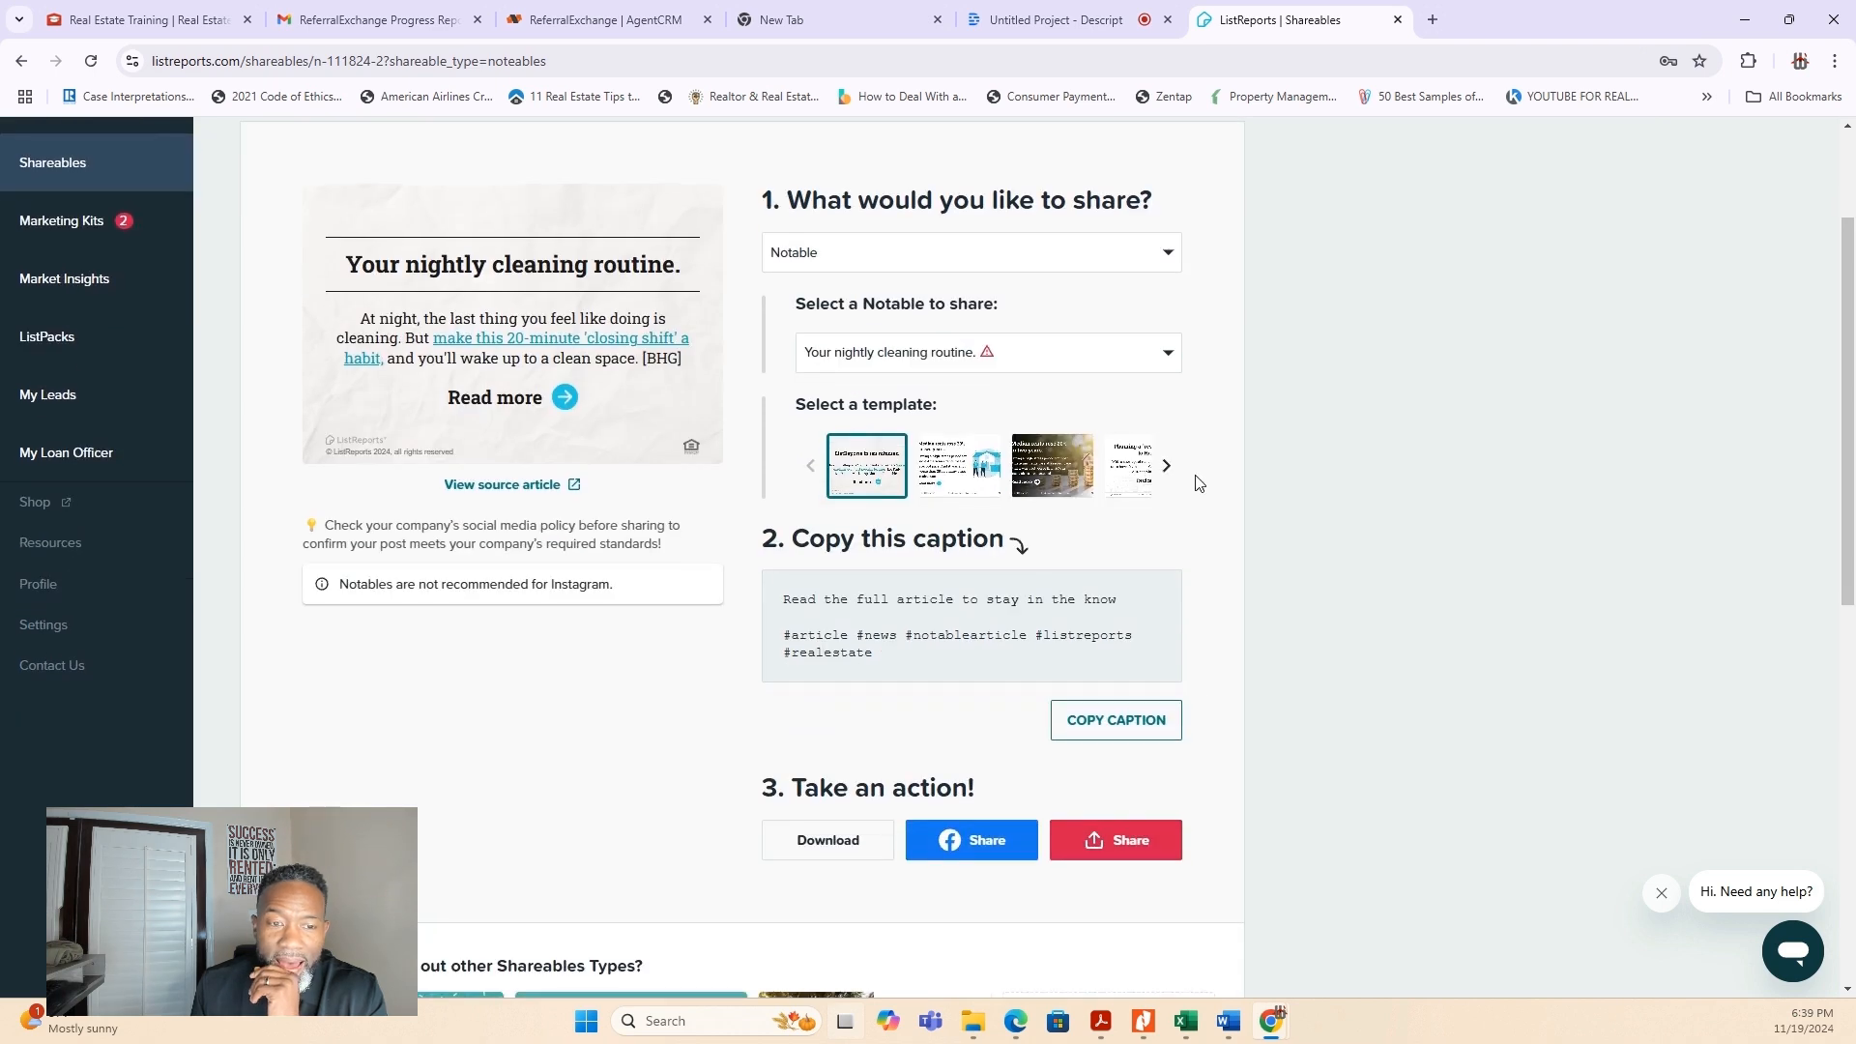
{"action": "left_click", "coordinate": [1169, 354]}
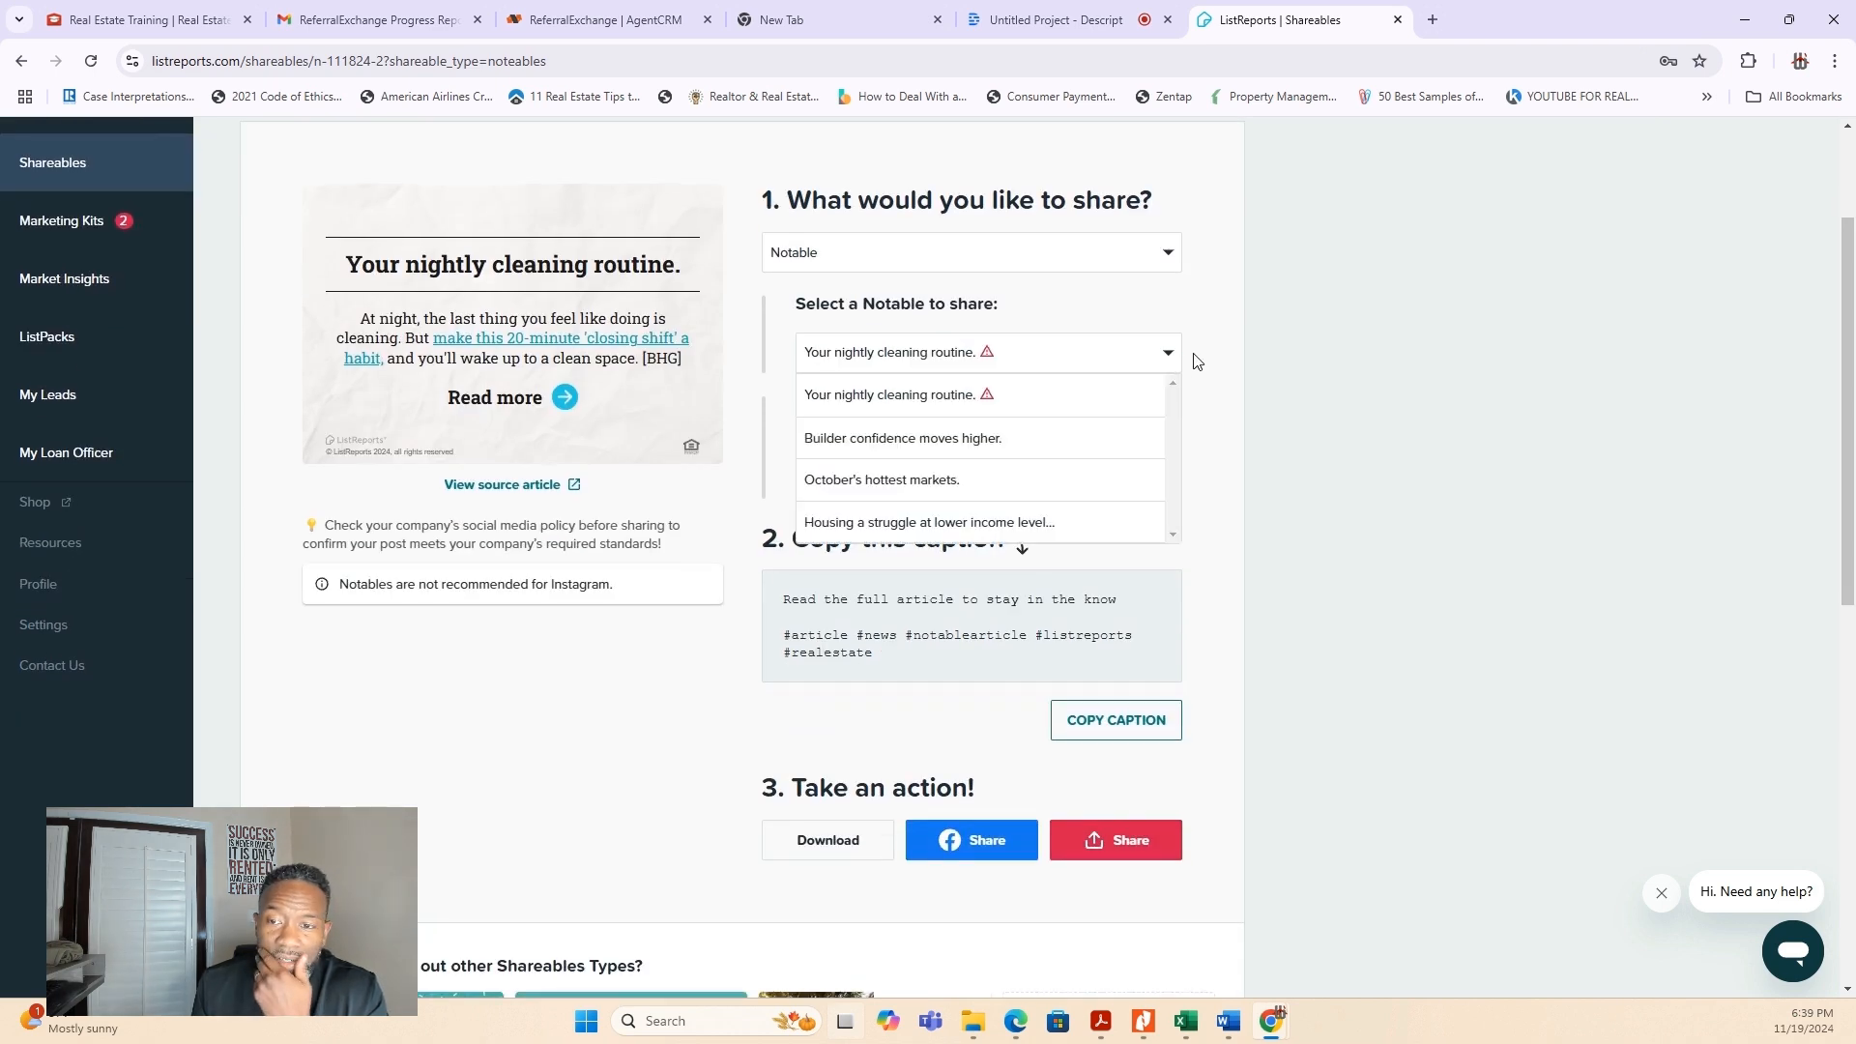
{"action": "left_click", "coordinate": [1197, 357]}
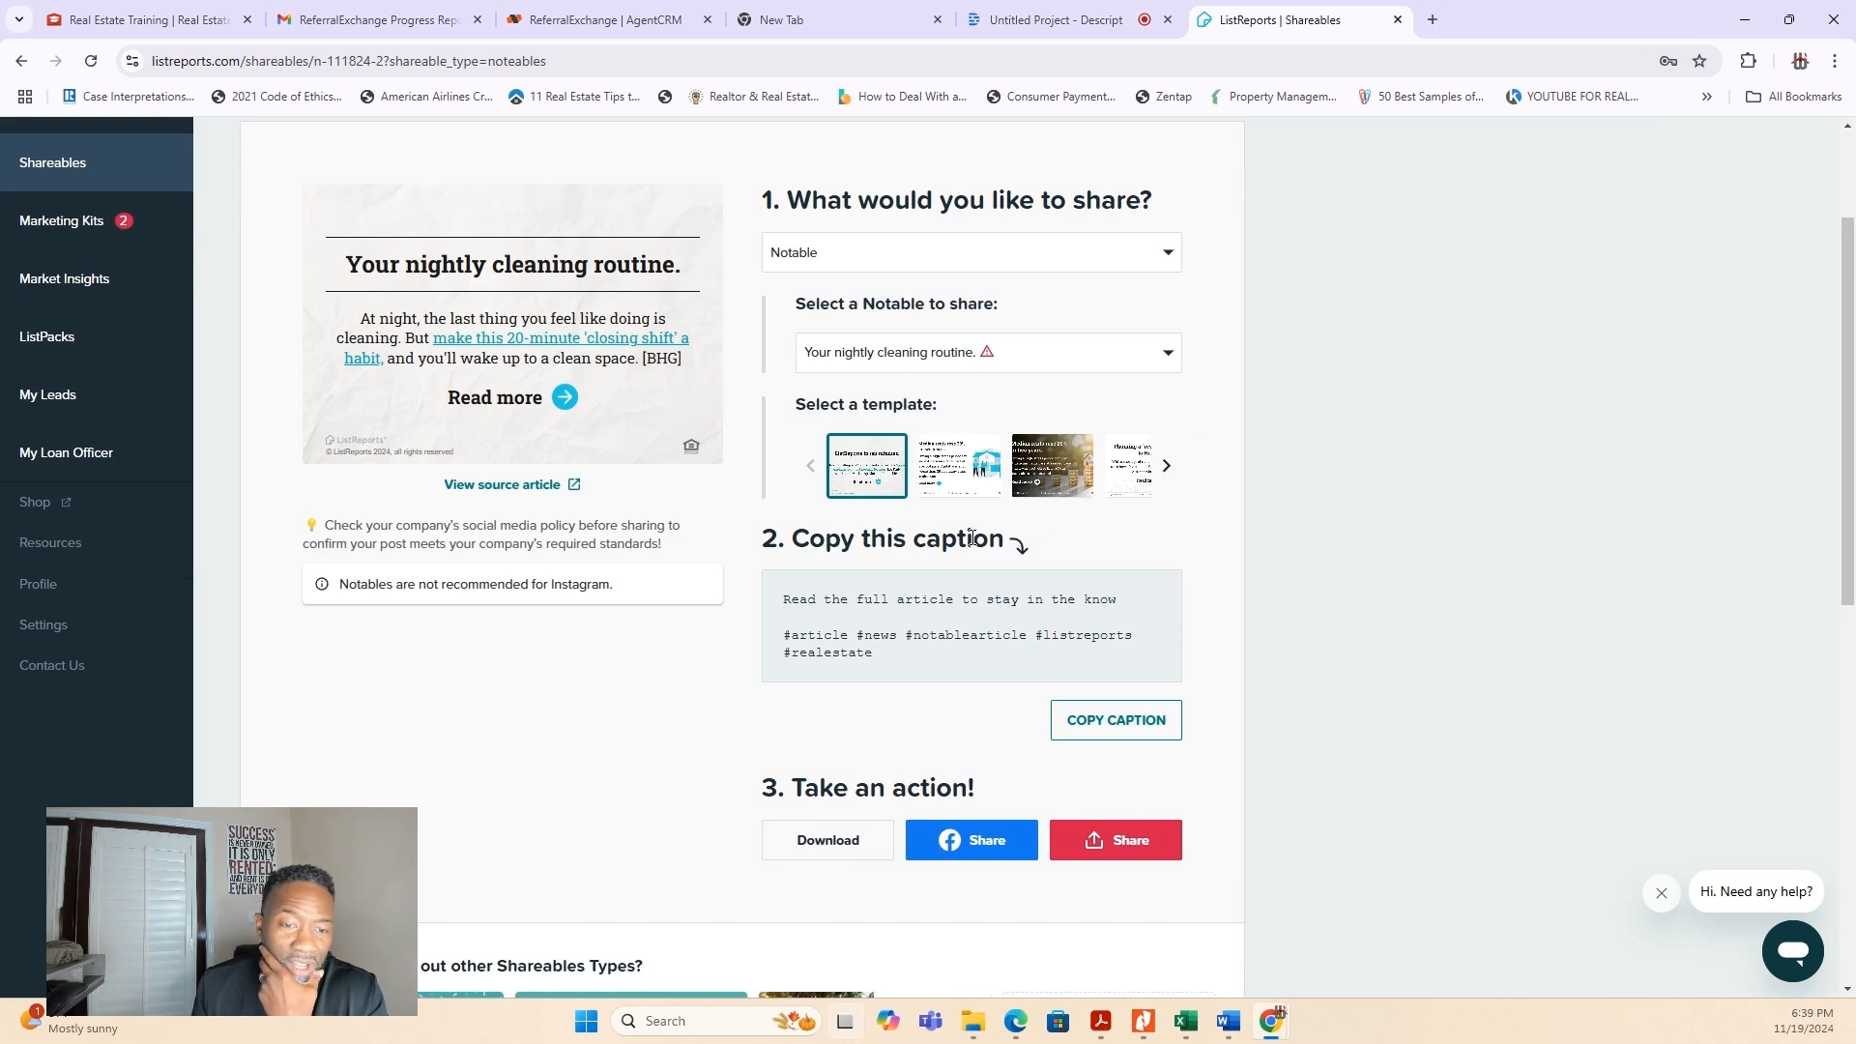
- Open the Notable's source article, skim its content and close it again
{"action": "left_click", "coordinate": [487, 491]}
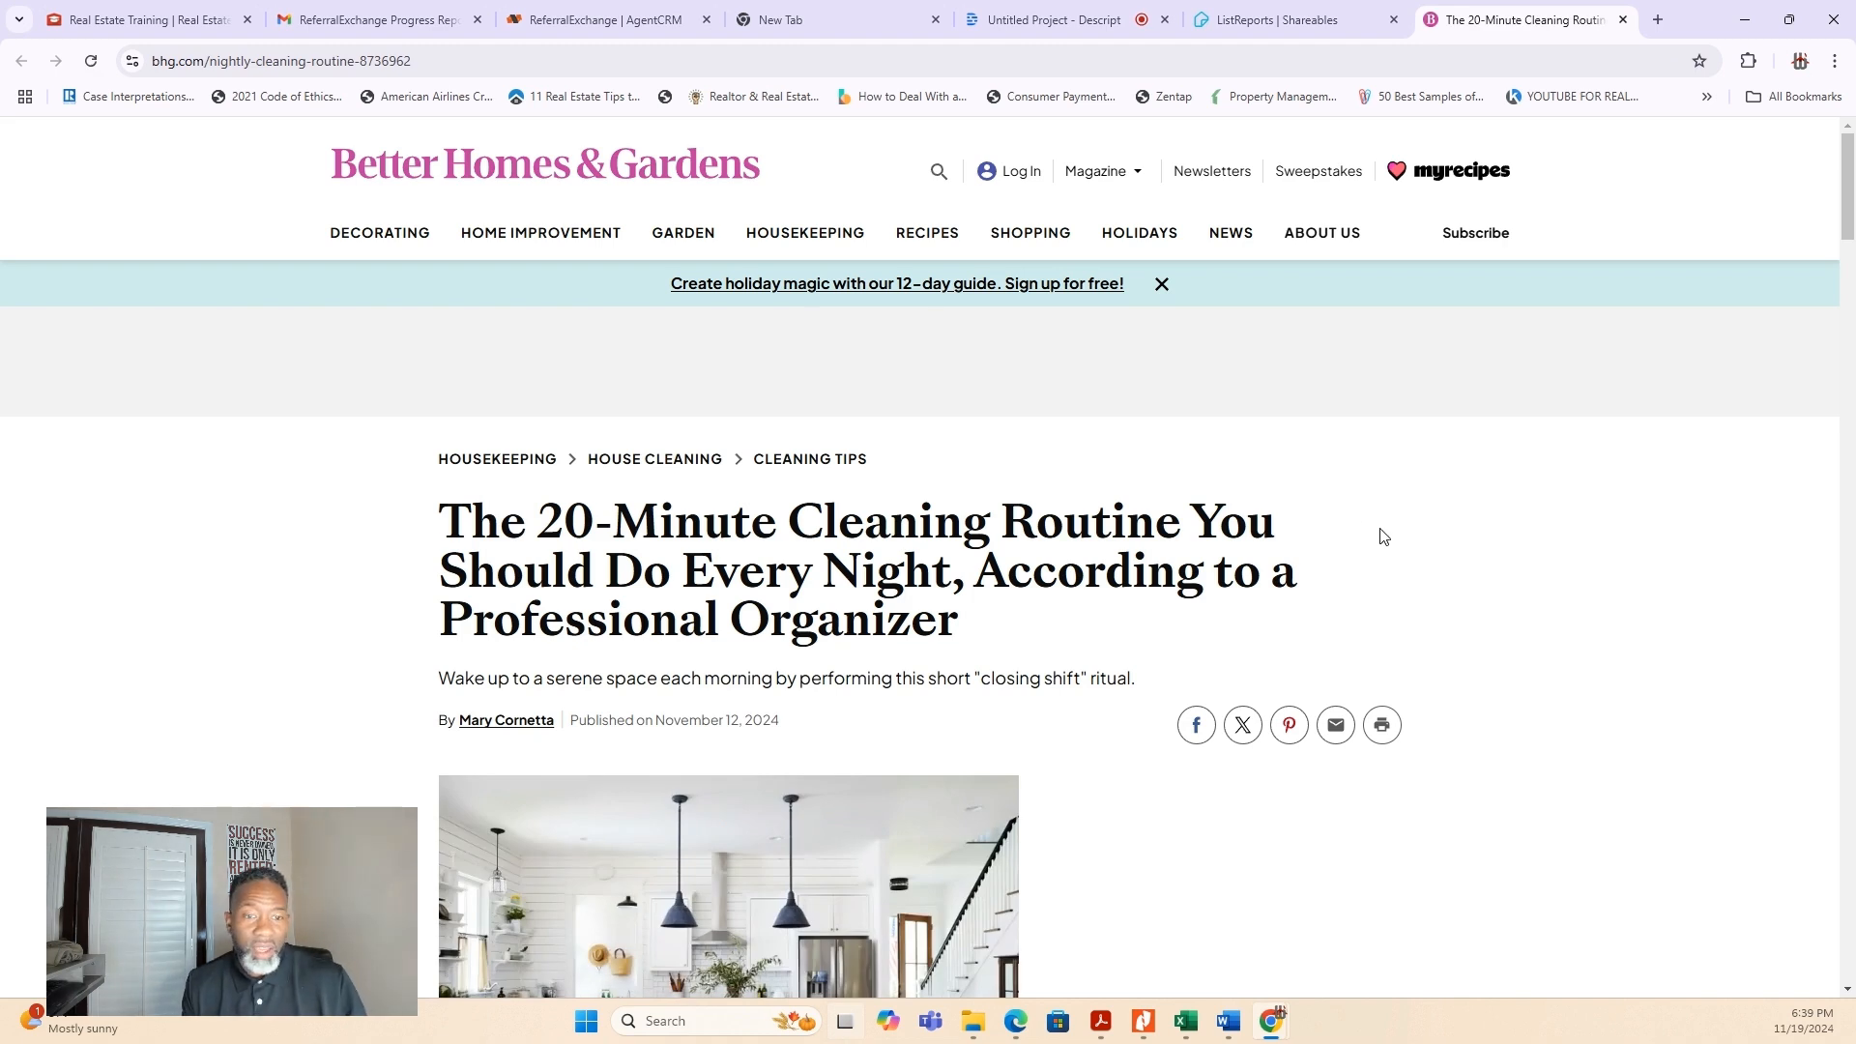
{"action": "scroll", "coordinate": [1384, 536], "scroll_direction": "down", "scroll_amount": 10}
{"action": "scroll", "coordinate": [1516, 609], "scroll_direction": "down", "scroll_amount": 6}
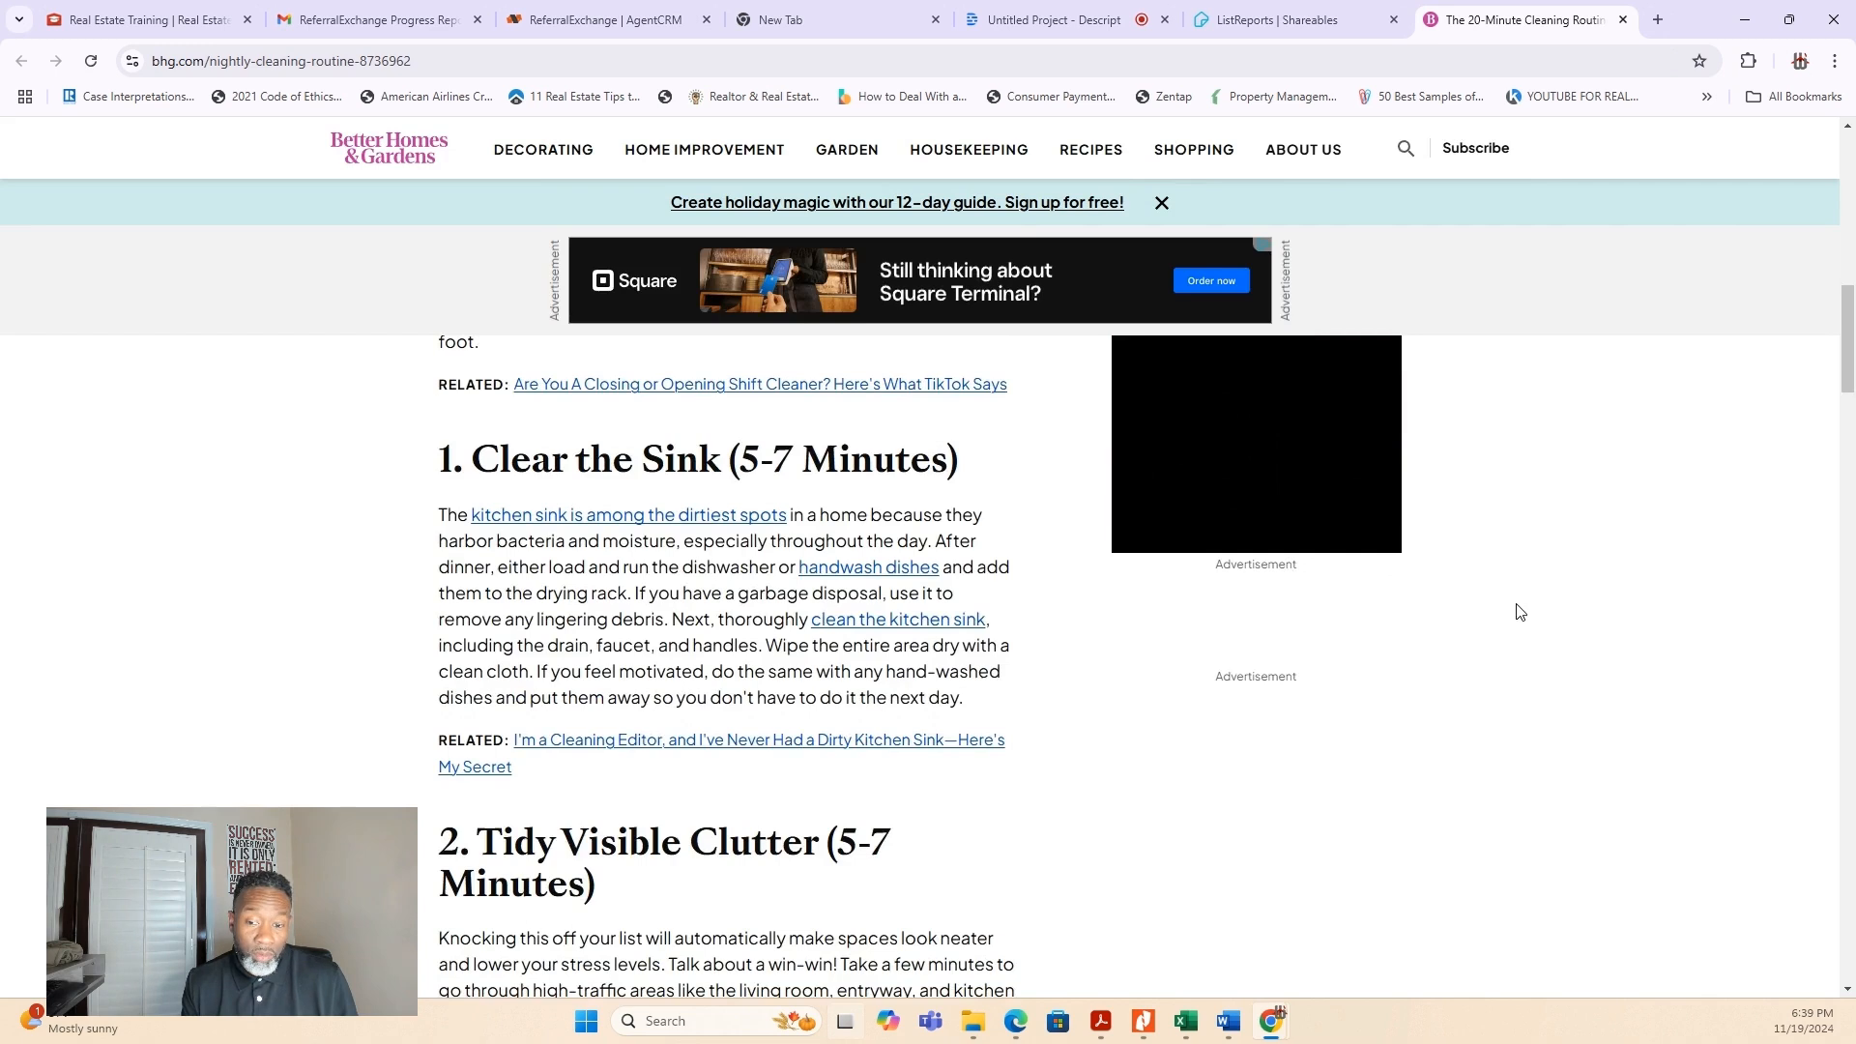
{"action": "scroll", "coordinate": [1186, 502], "scroll_direction": "up", "scroll_amount": 4}
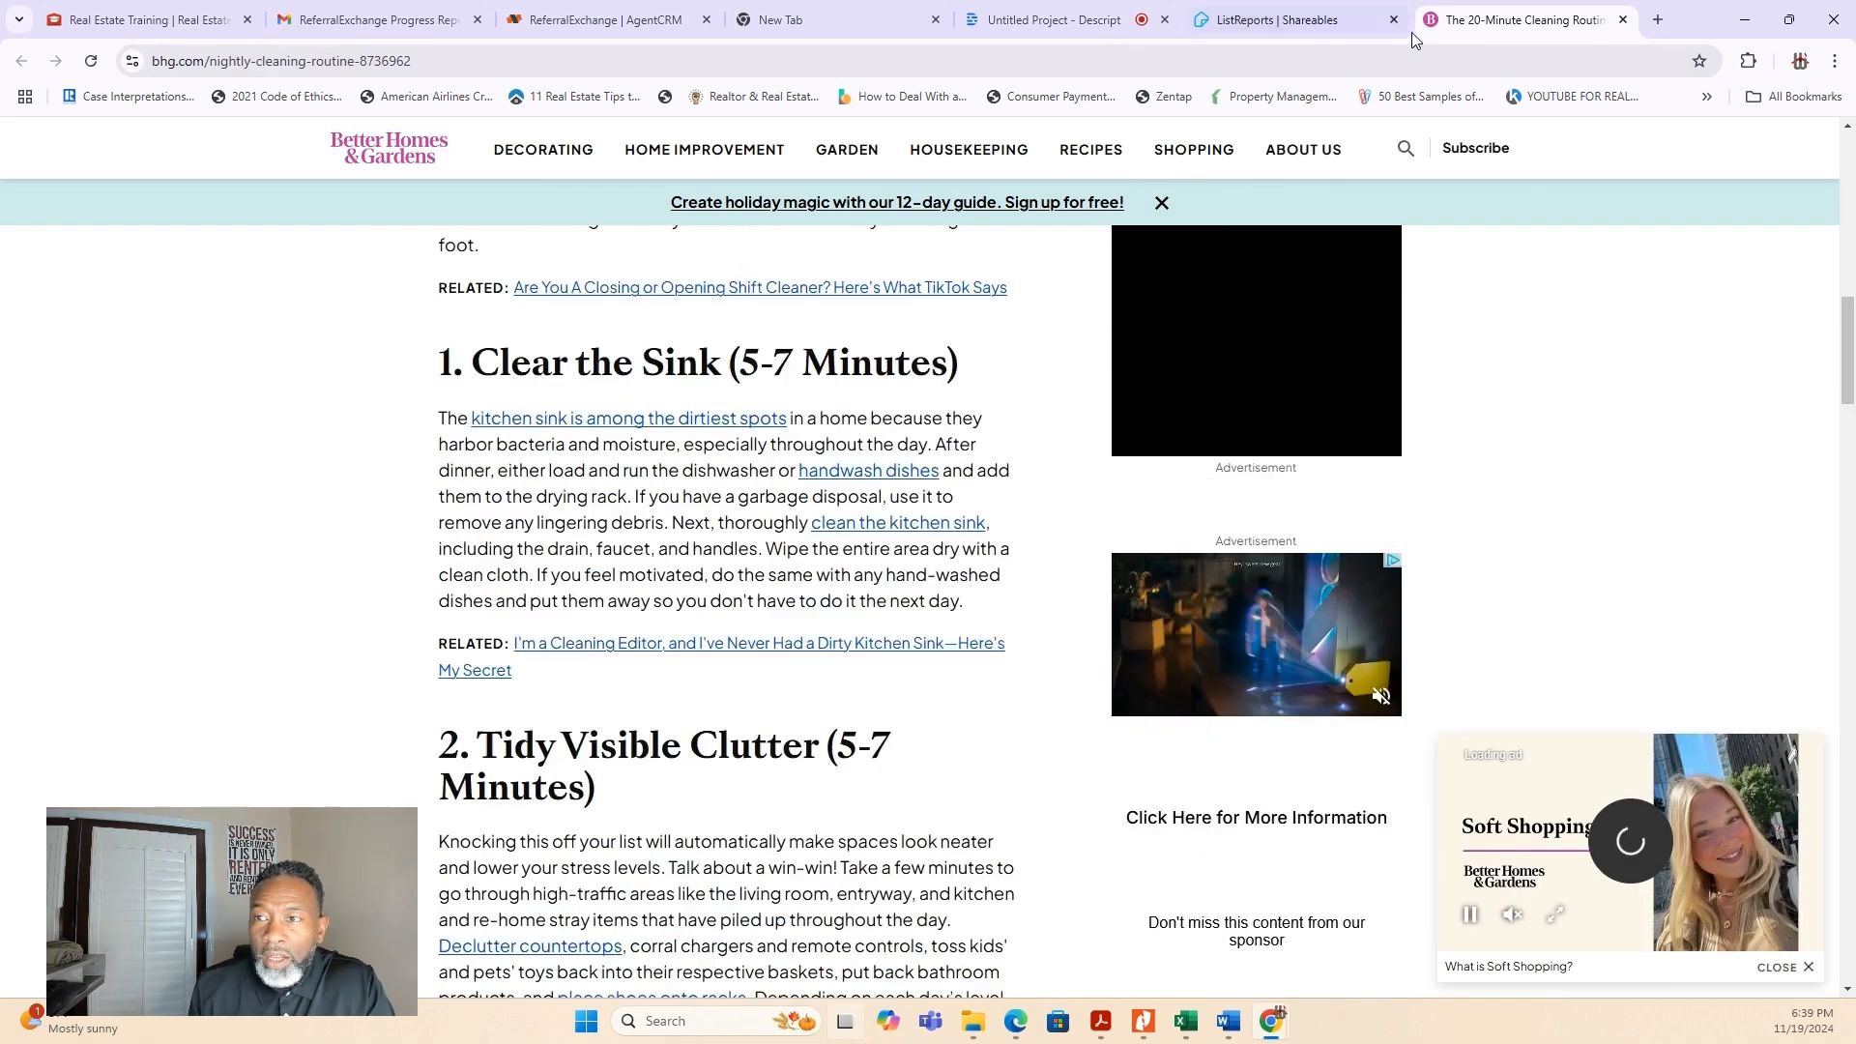
{"action": "key", "text": "ctrl+w"}
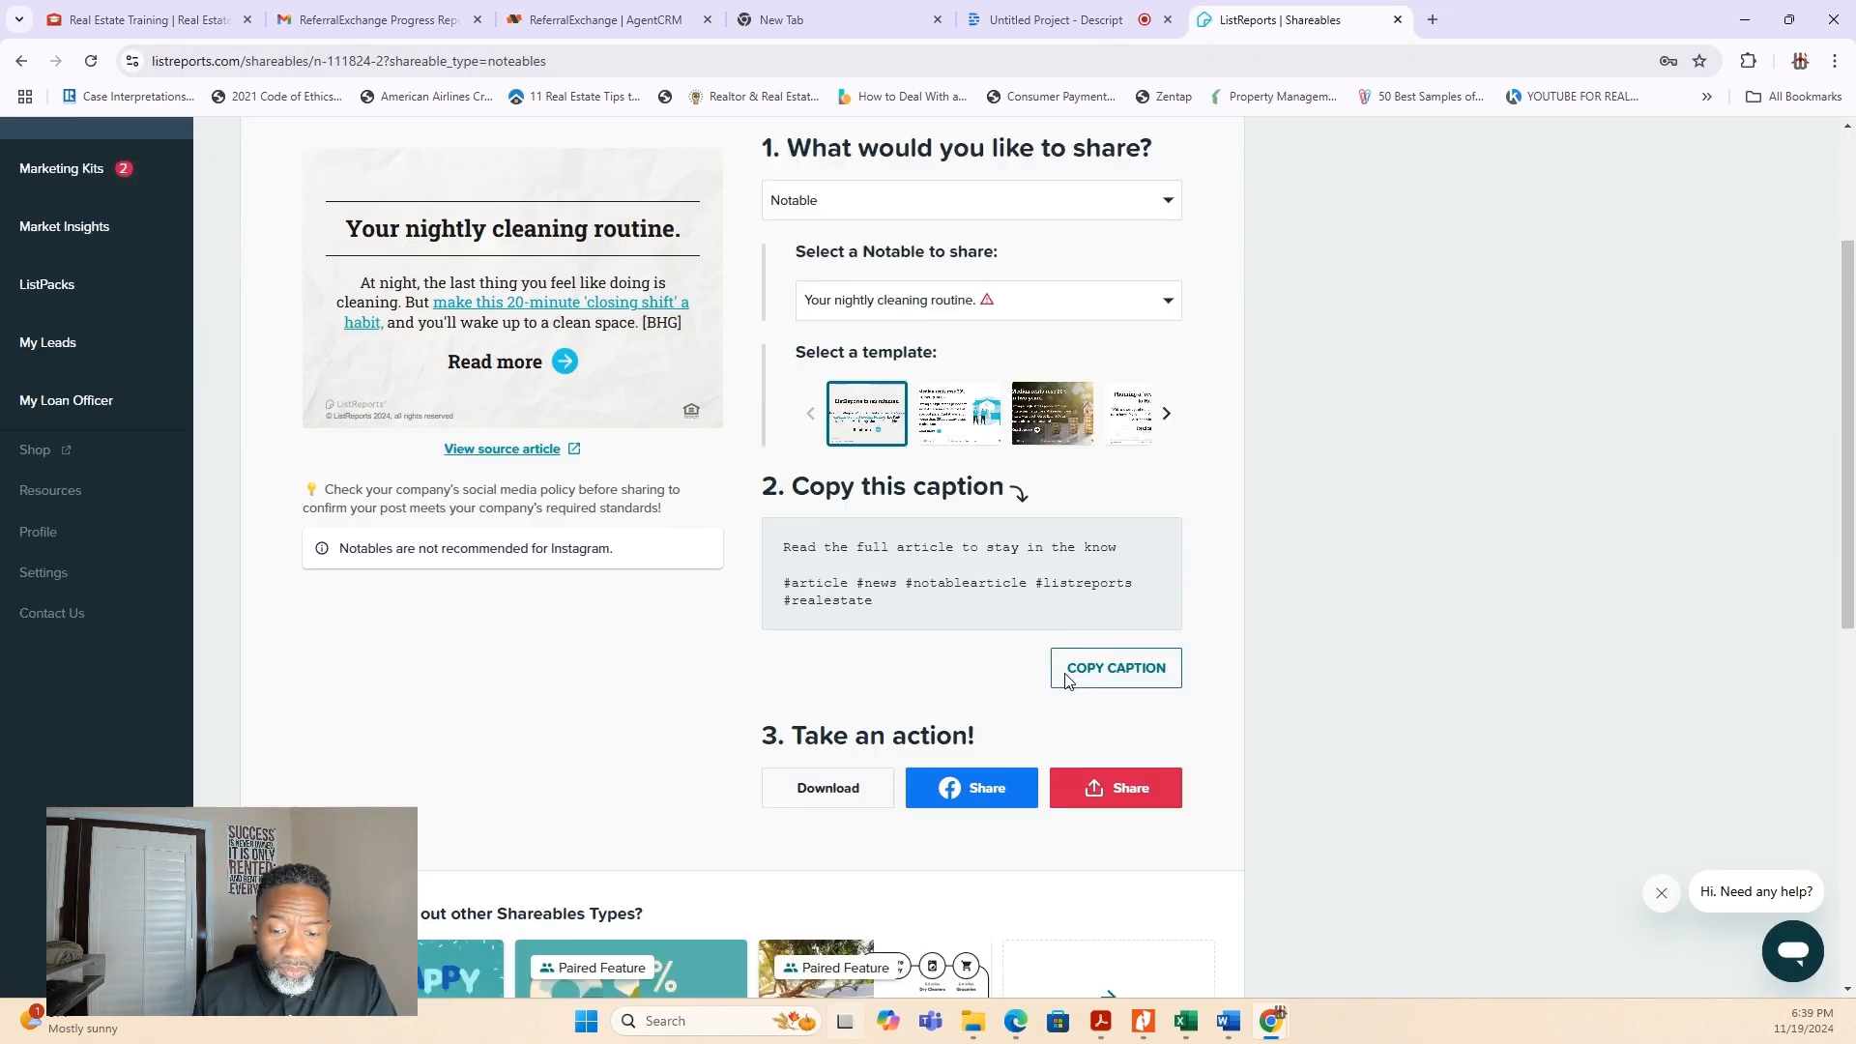
- View the sharing options for the nightly cleaning routine image, then dismiss them
{"action": "scroll", "coordinate": [1025, 667], "scroll_direction": "down", "scroll_amount": 4}
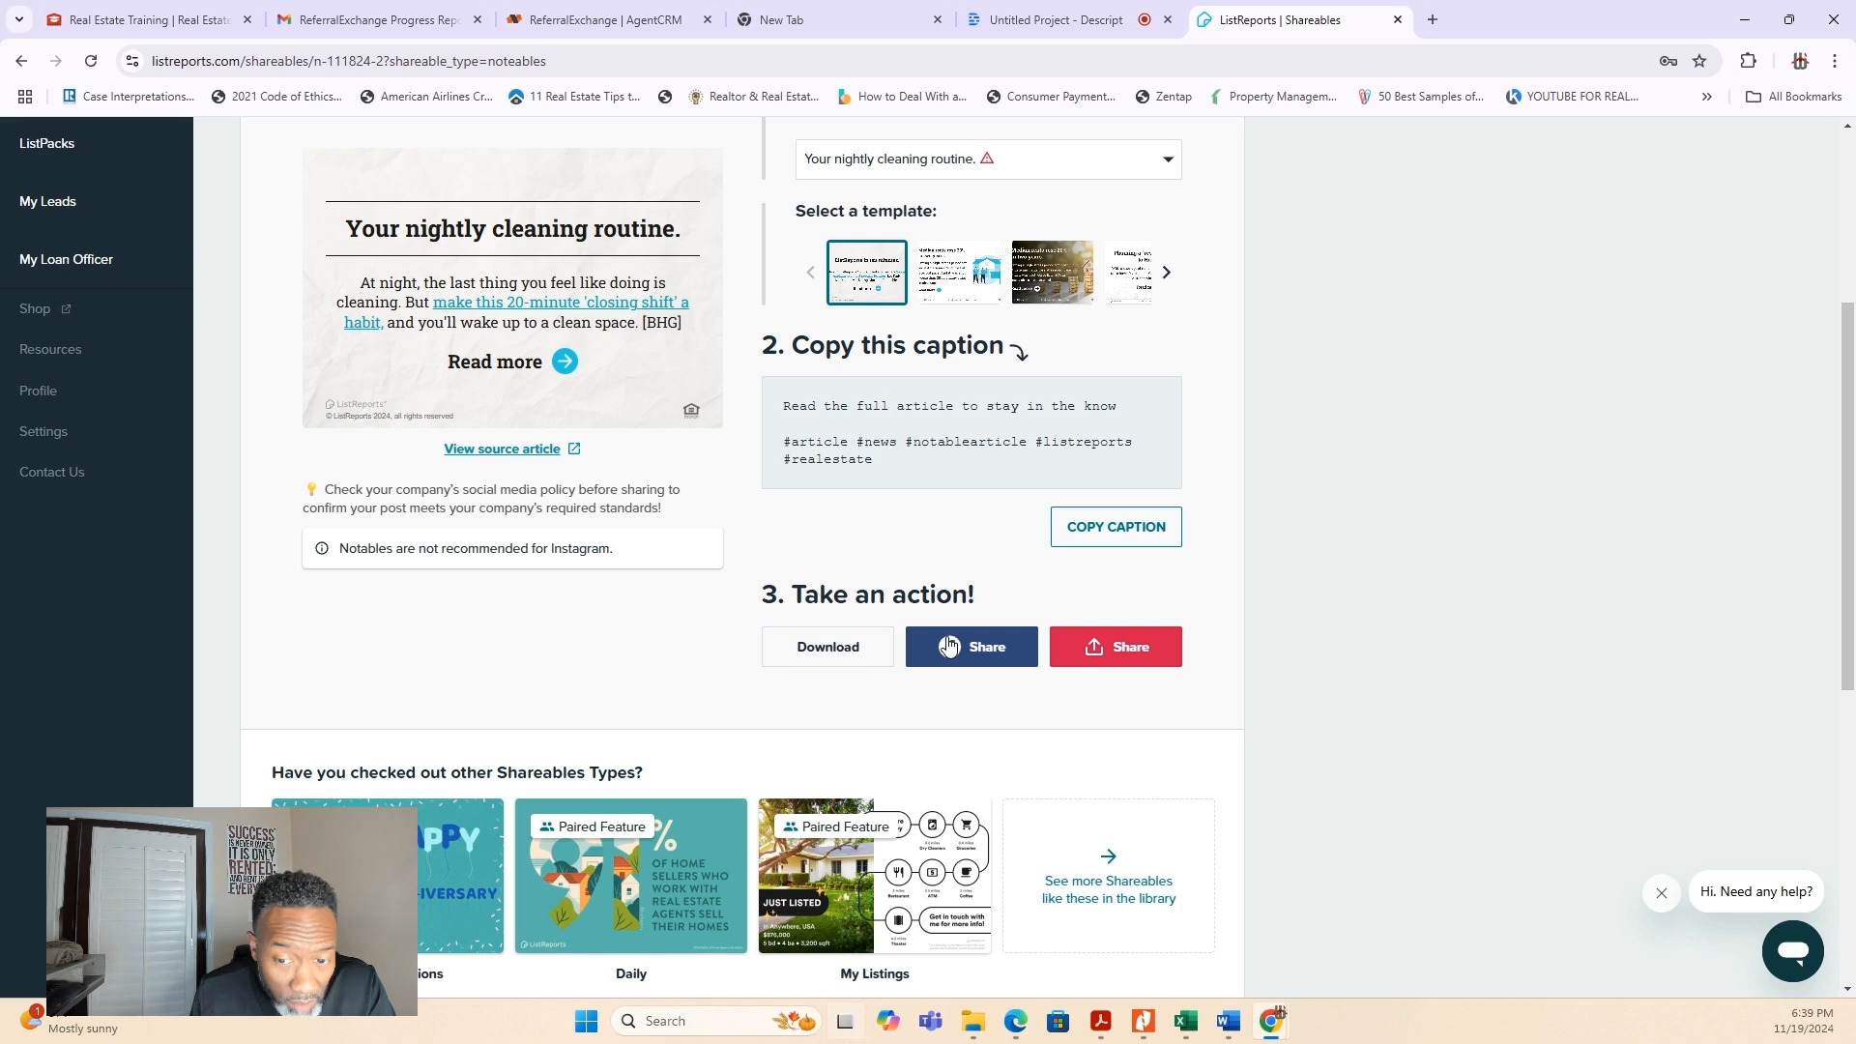
{"action": "left_click", "coordinate": [1120, 653]}
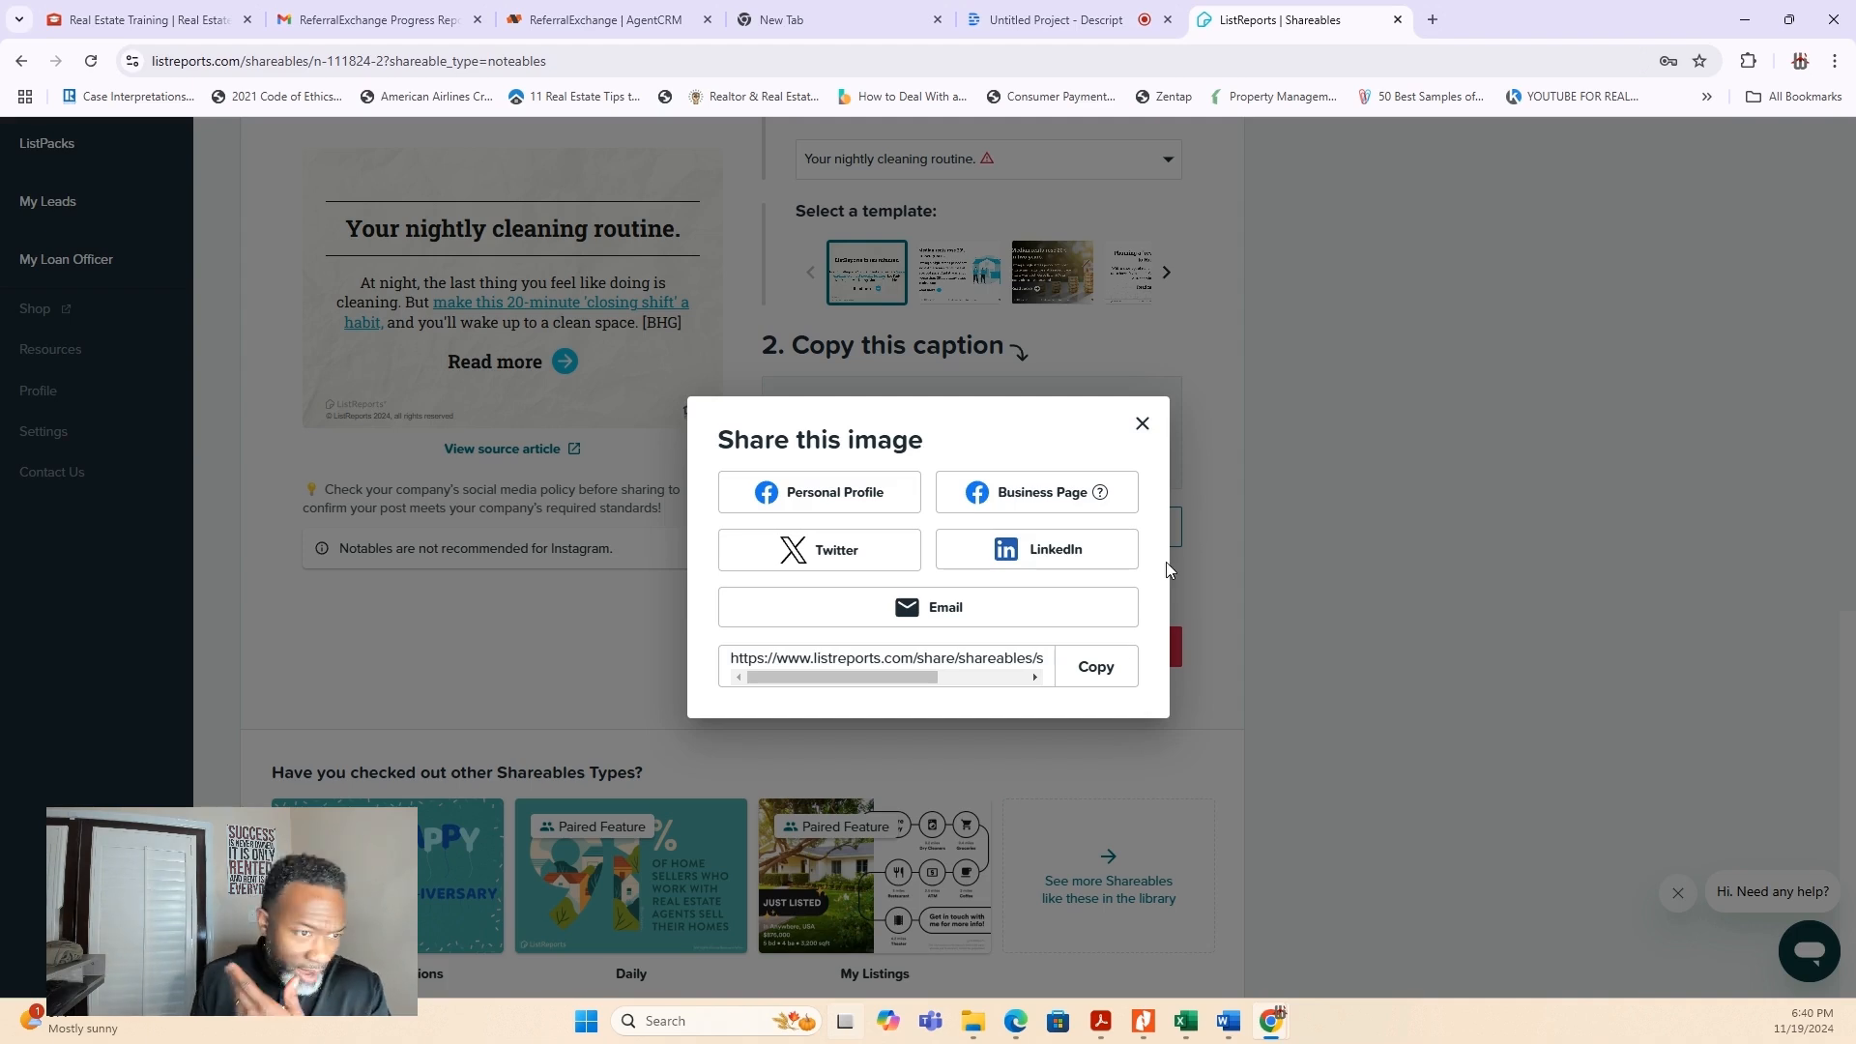
{"action": "left_click", "coordinate": [1142, 424]}
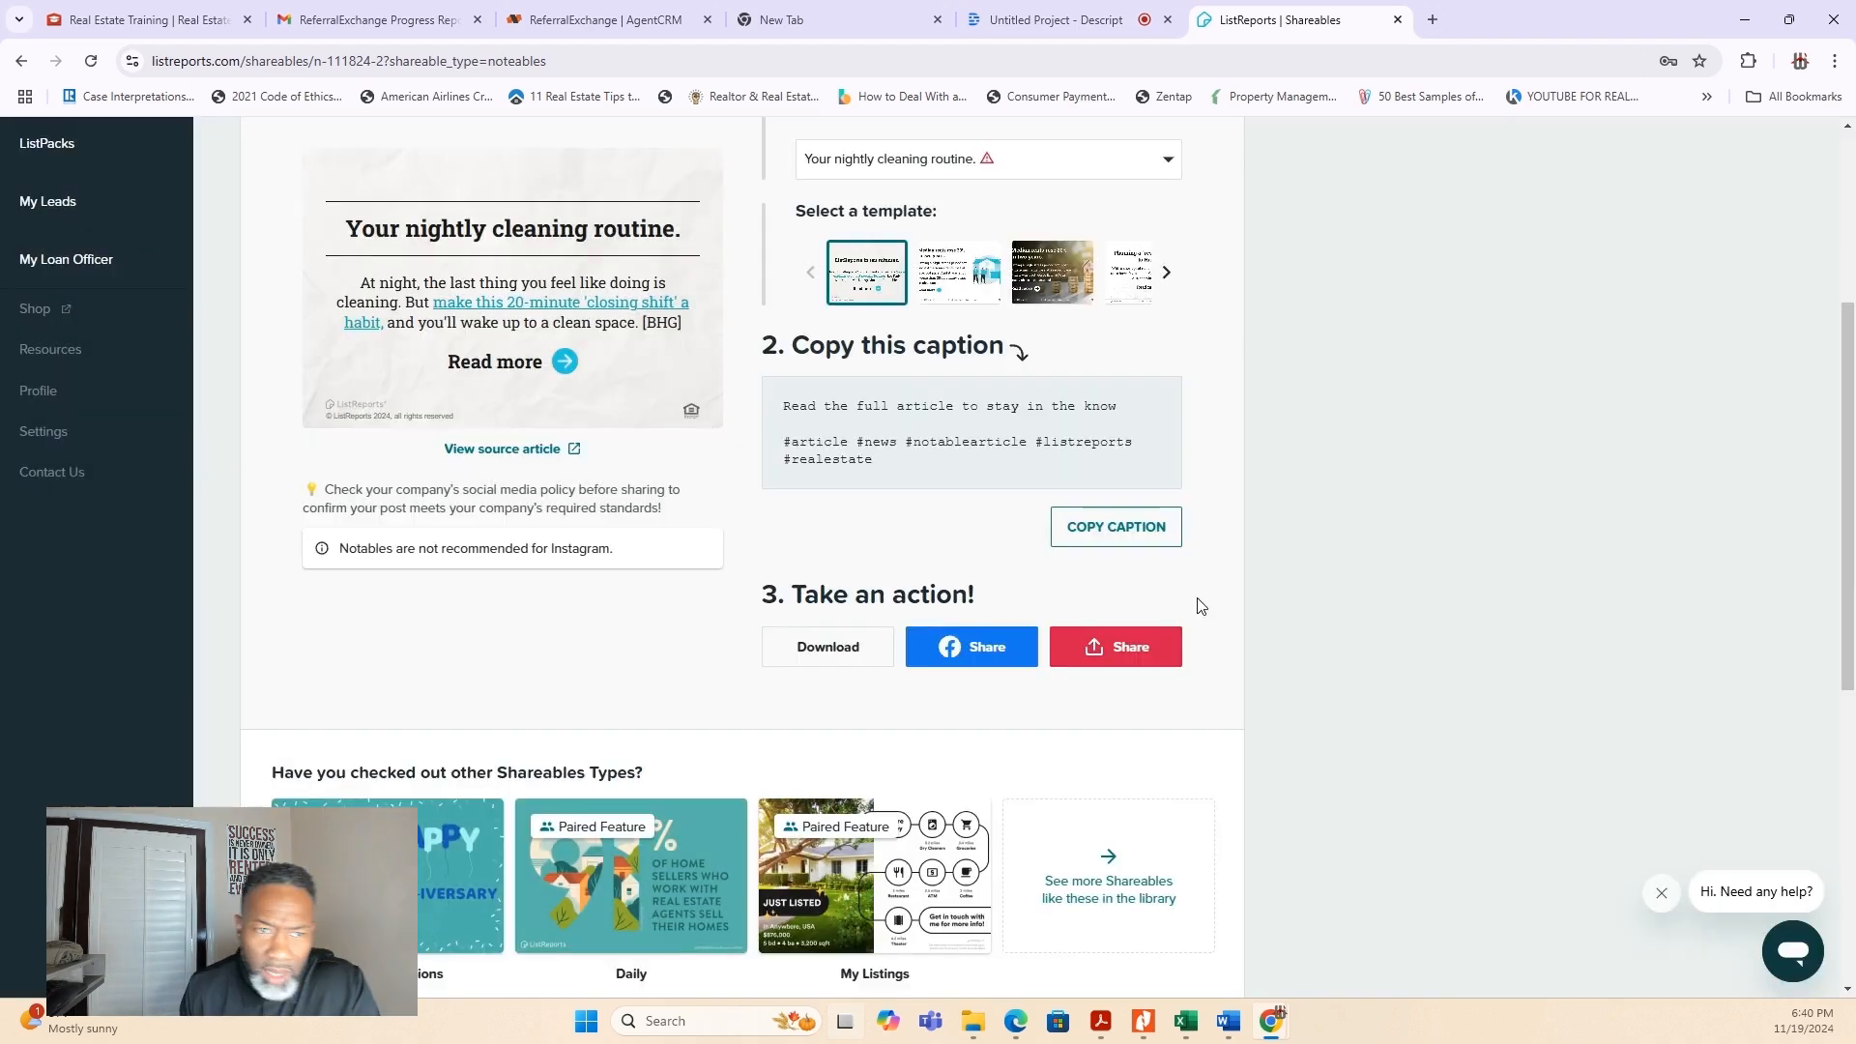
- Return to the Shareables Library and search the shareables for "buying"
{"action": "scroll", "coordinate": [1198, 605], "scroll_direction": "up", "scroll_amount": 4}
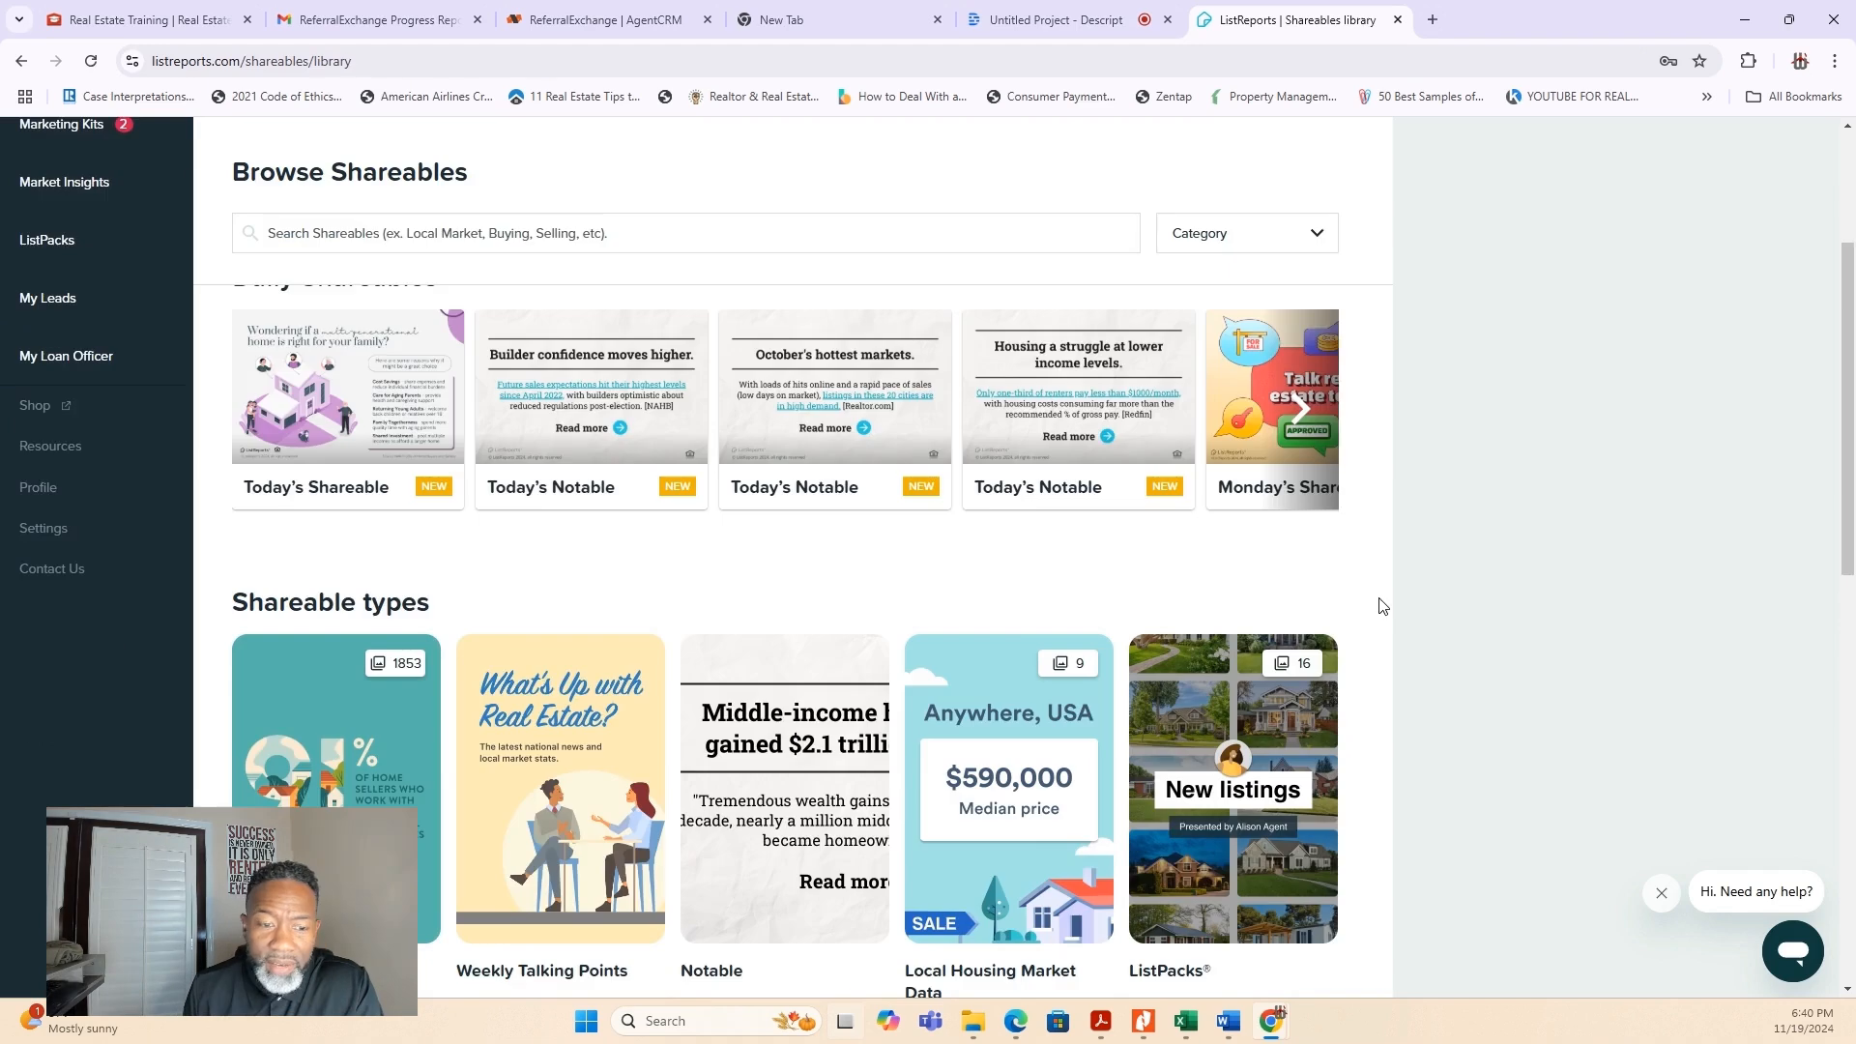
{"action": "scroll", "coordinate": [1383, 606], "scroll_direction": "down", "scroll_amount": 1}
{"action": "scroll", "coordinate": [1382, 606], "scroll_direction": "up", "scroll_amount": 3}
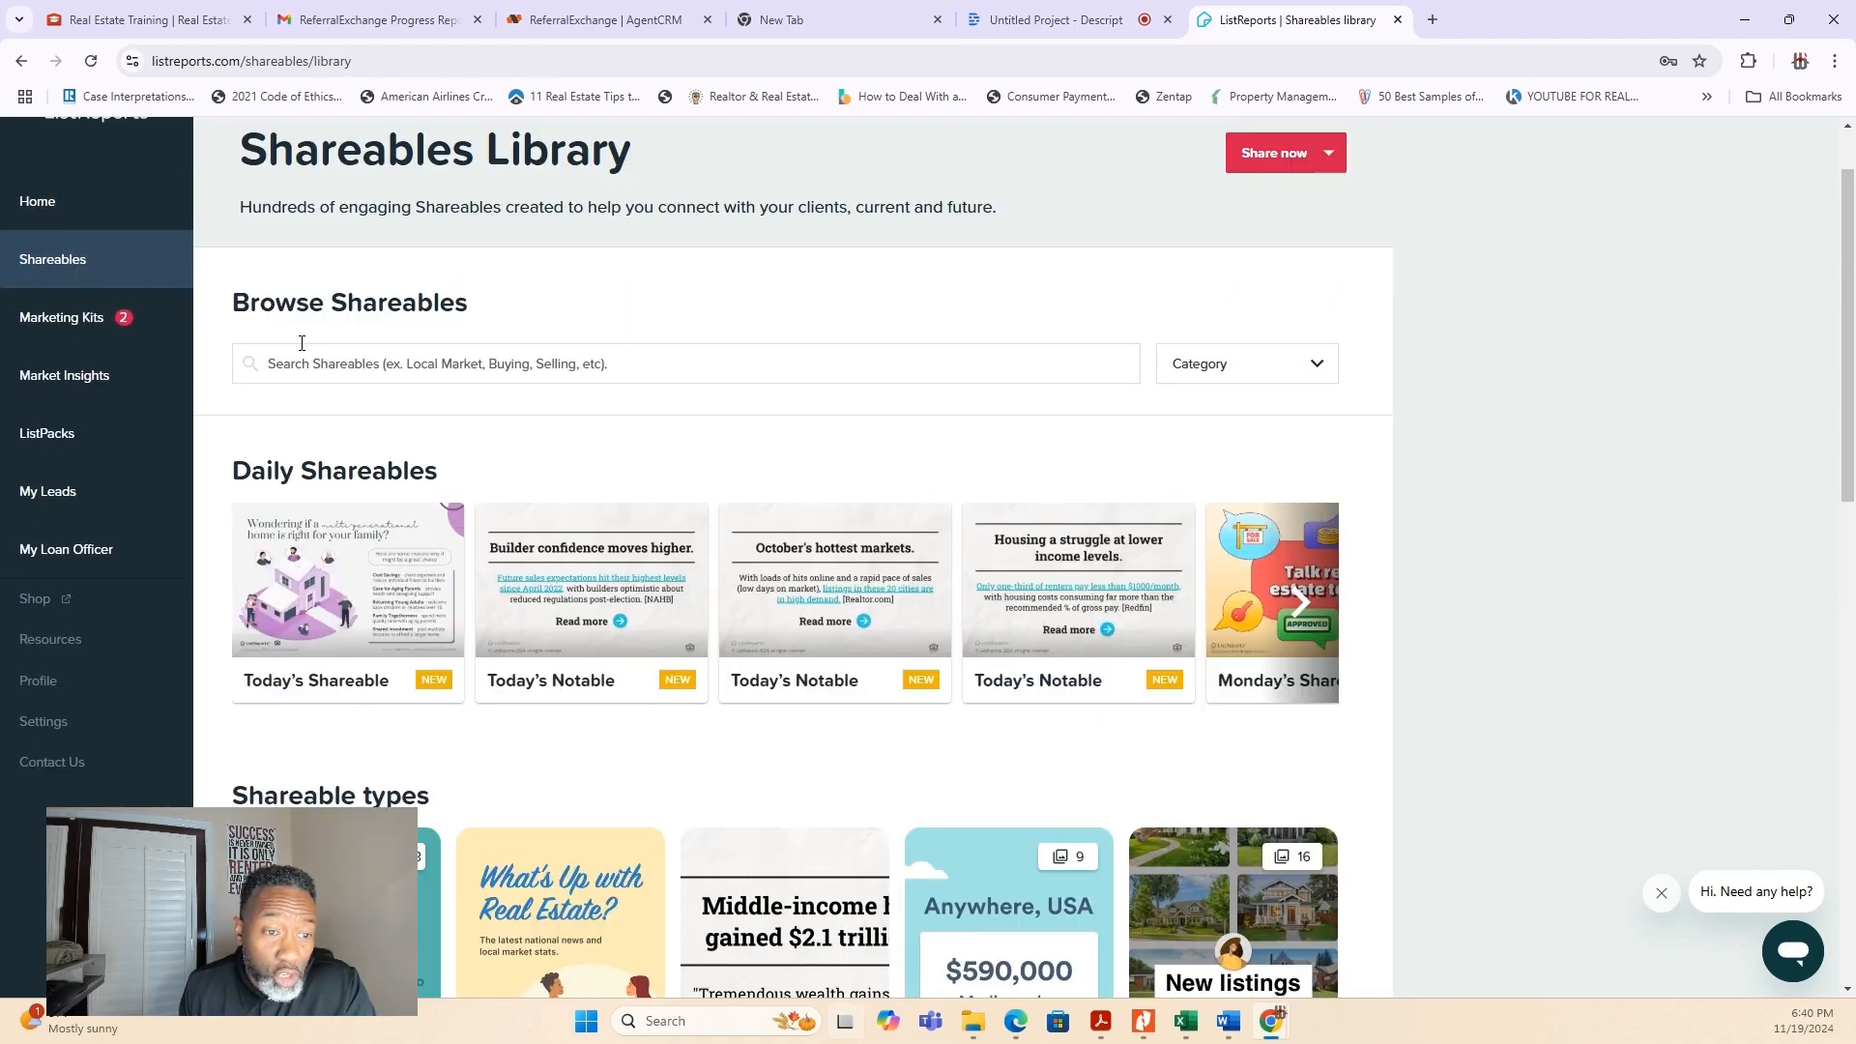
{"action": "left_click", "coordinate": [335, 368]}
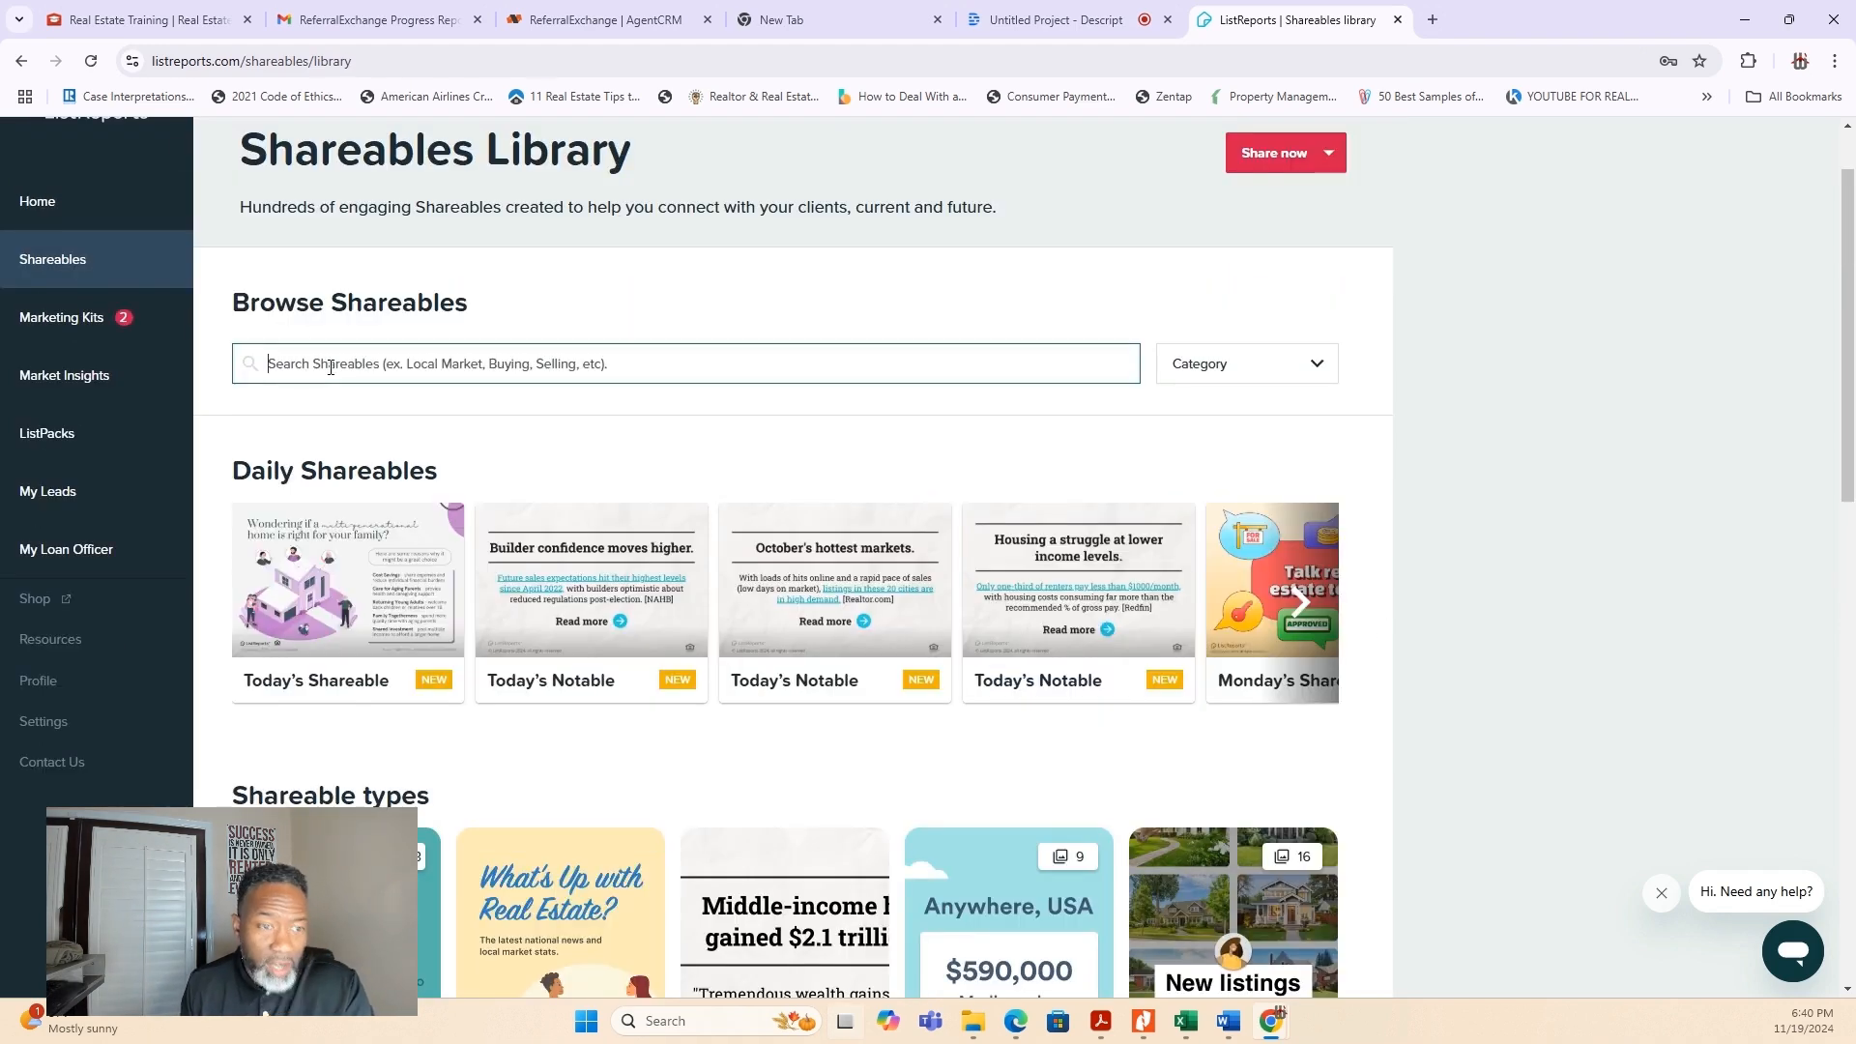
{"action": "type", "text": "buy"}
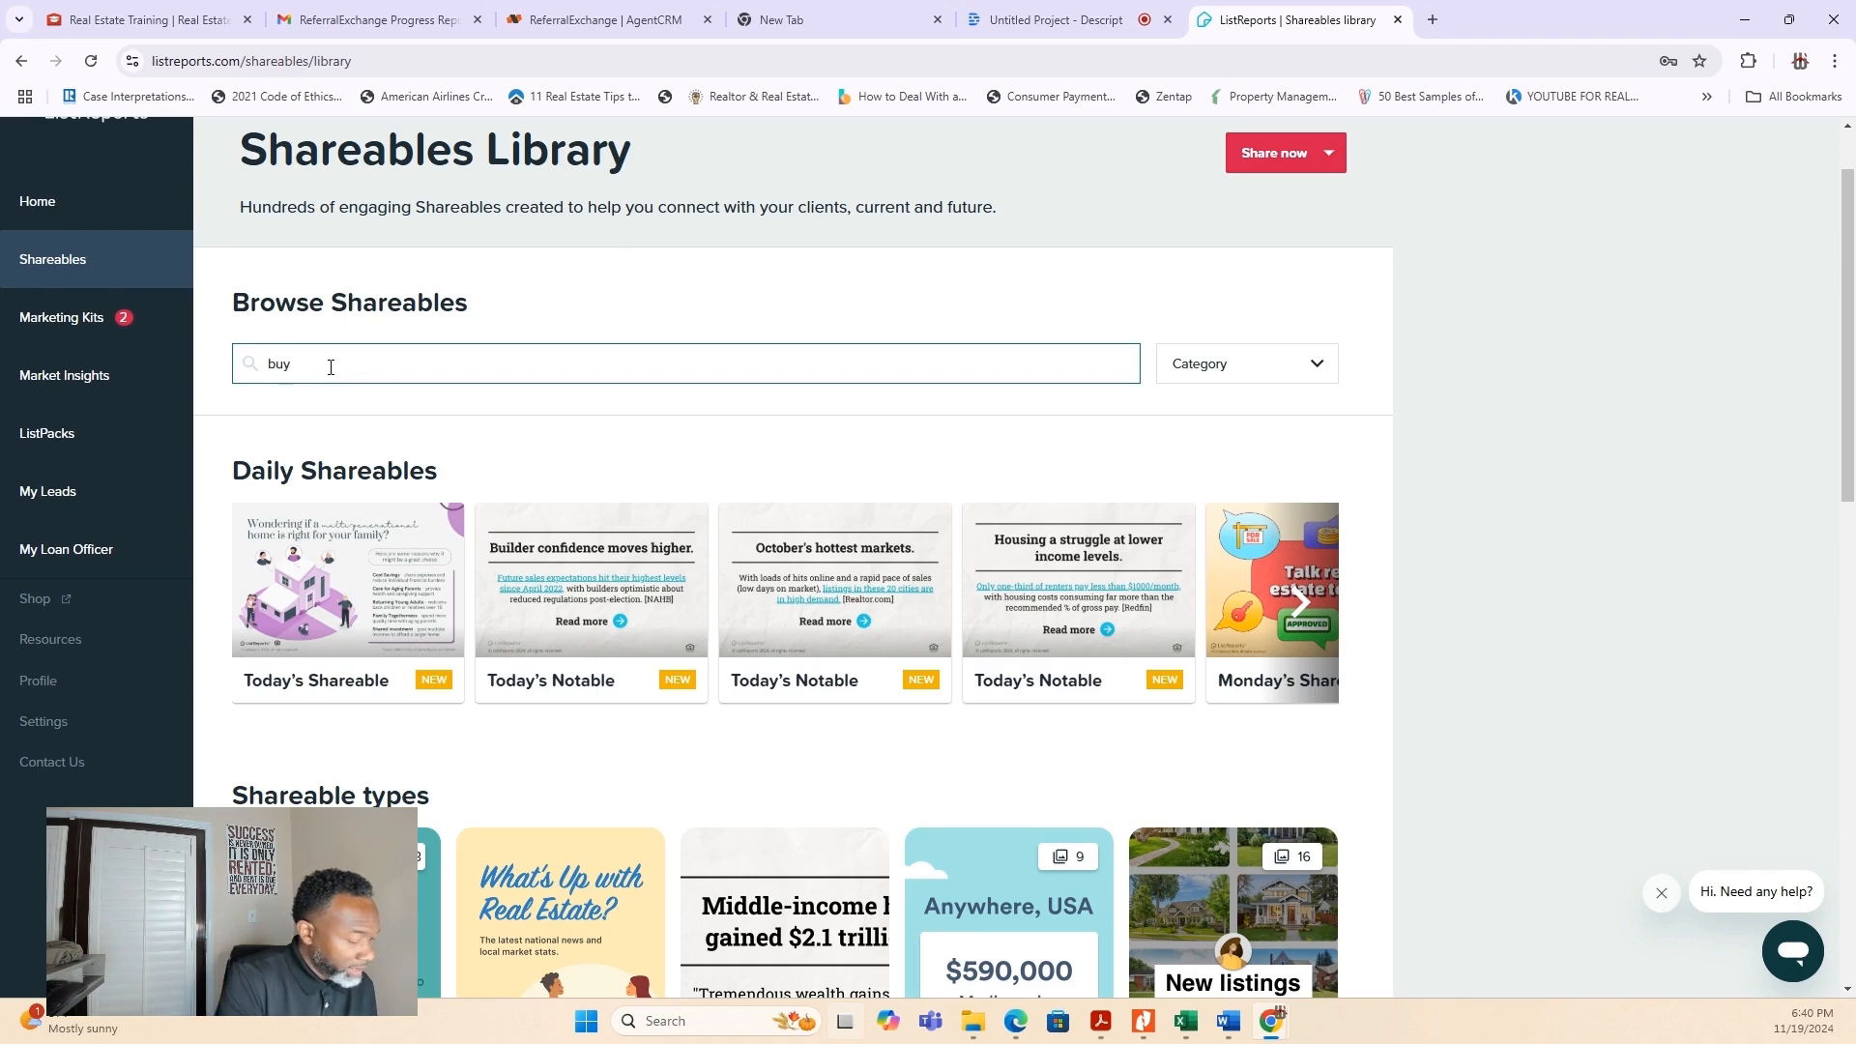
{"action": "type", "text": "ing"}
{"action": "key", "text": "Return"}
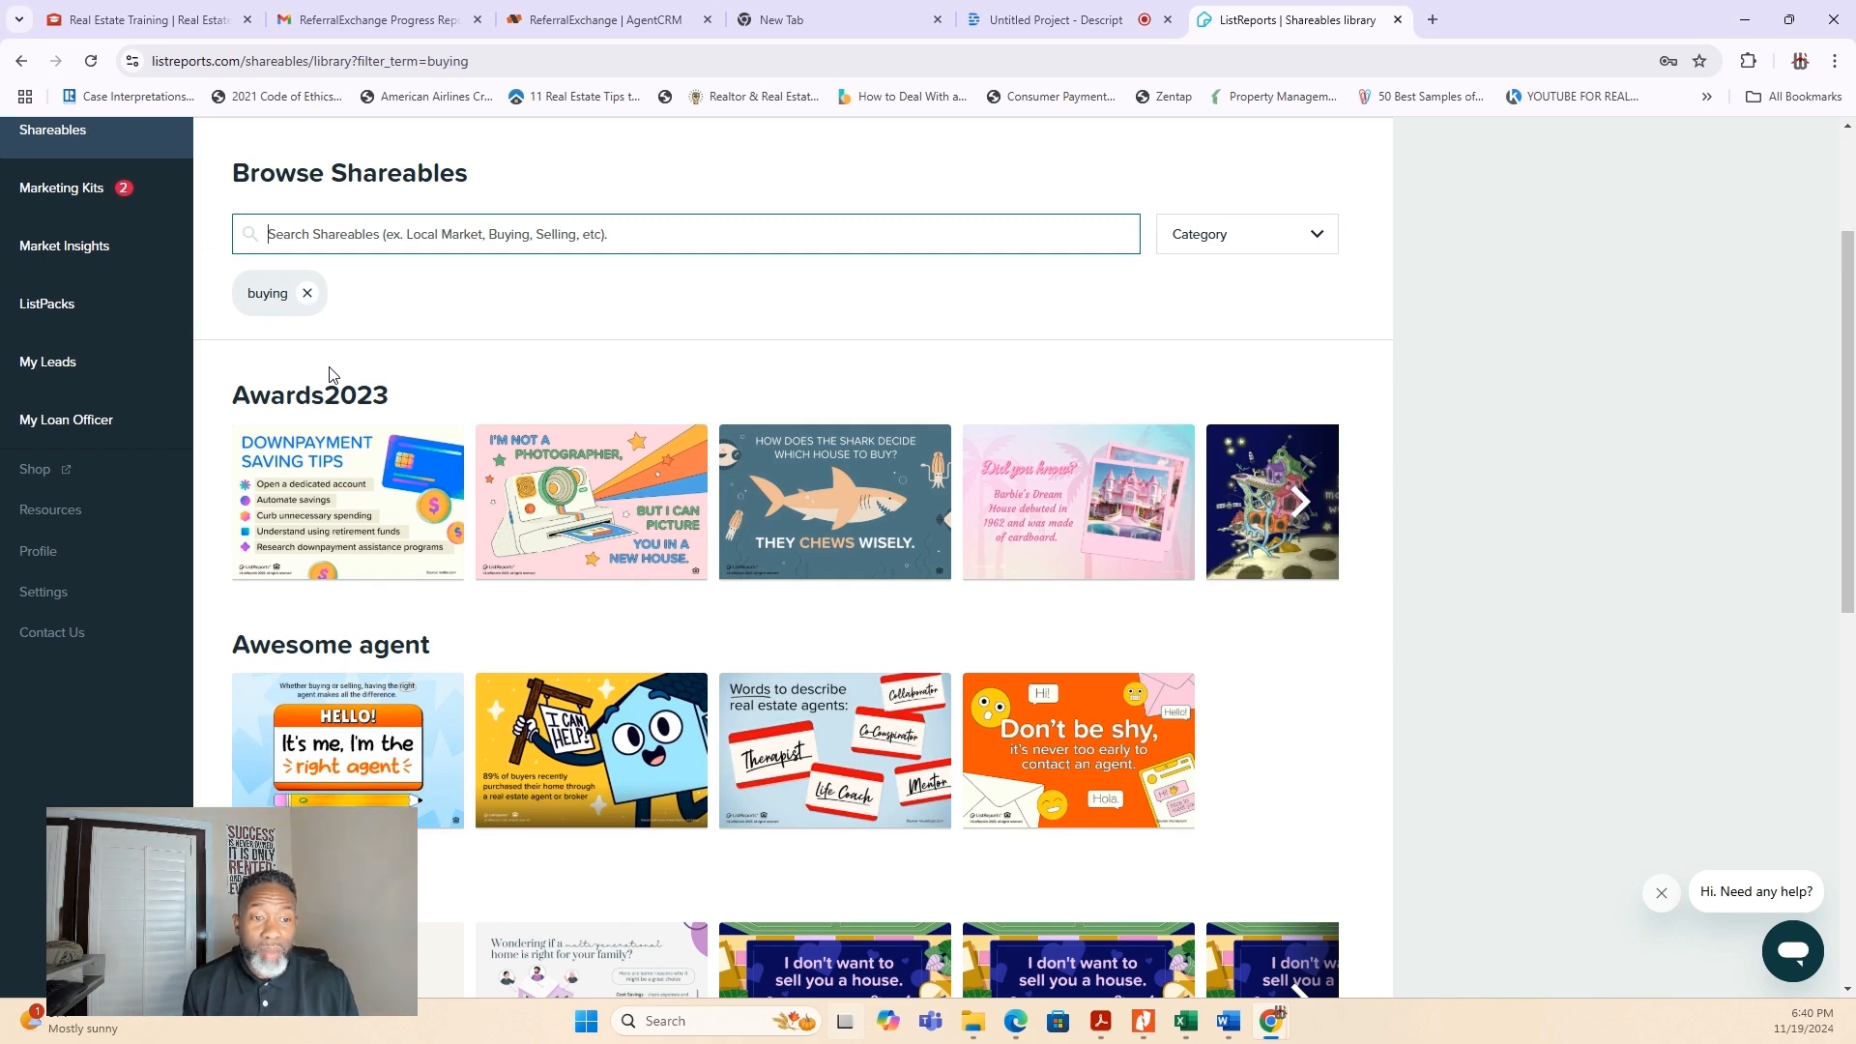
- Load more of the buying results and open the "Six Steps to Start Your Home Purchase" shareable from the Education row
{"action": "scroll", "coordinate": [878, 654], "scroll_direction": "down", "scroll_amount": 7}
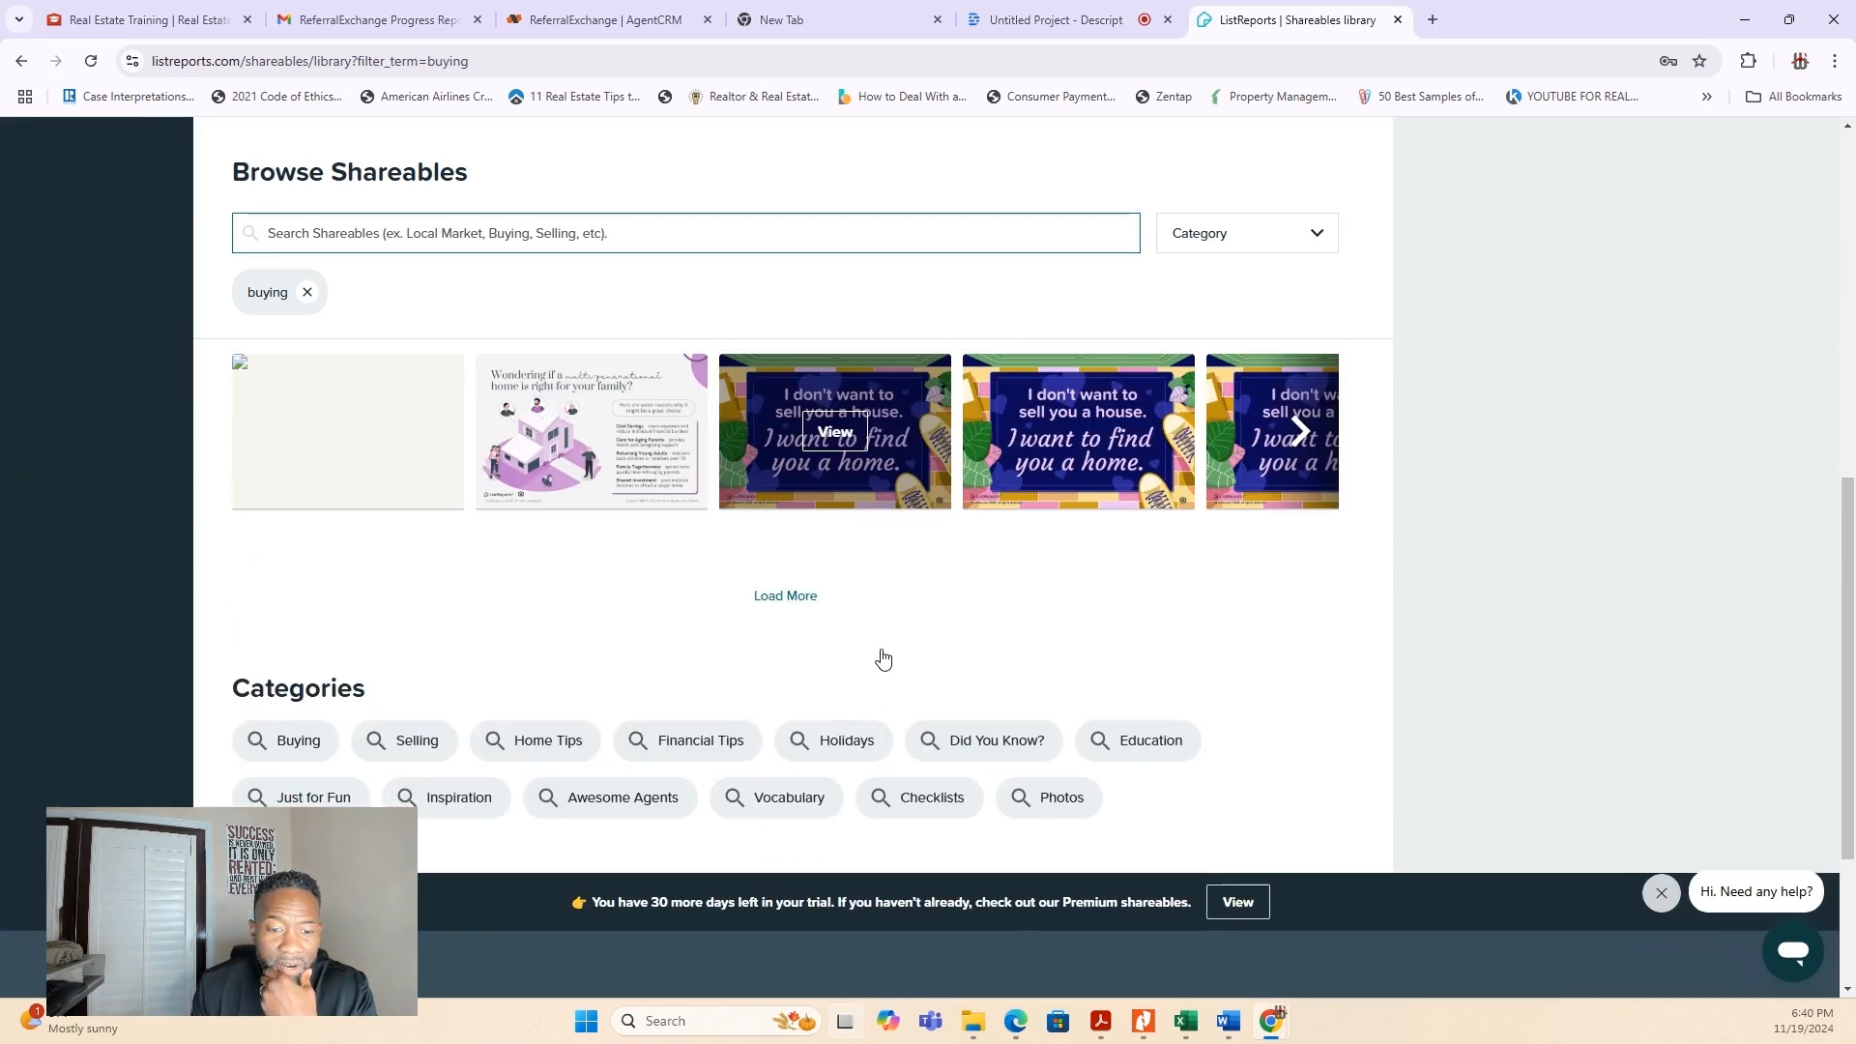
{"action": "scroll", "coordinate": [880, 652], "scroll_direction": "up", "scroll_amount": 2}
{"action": "left_click", "coordinate": [786, 681]}
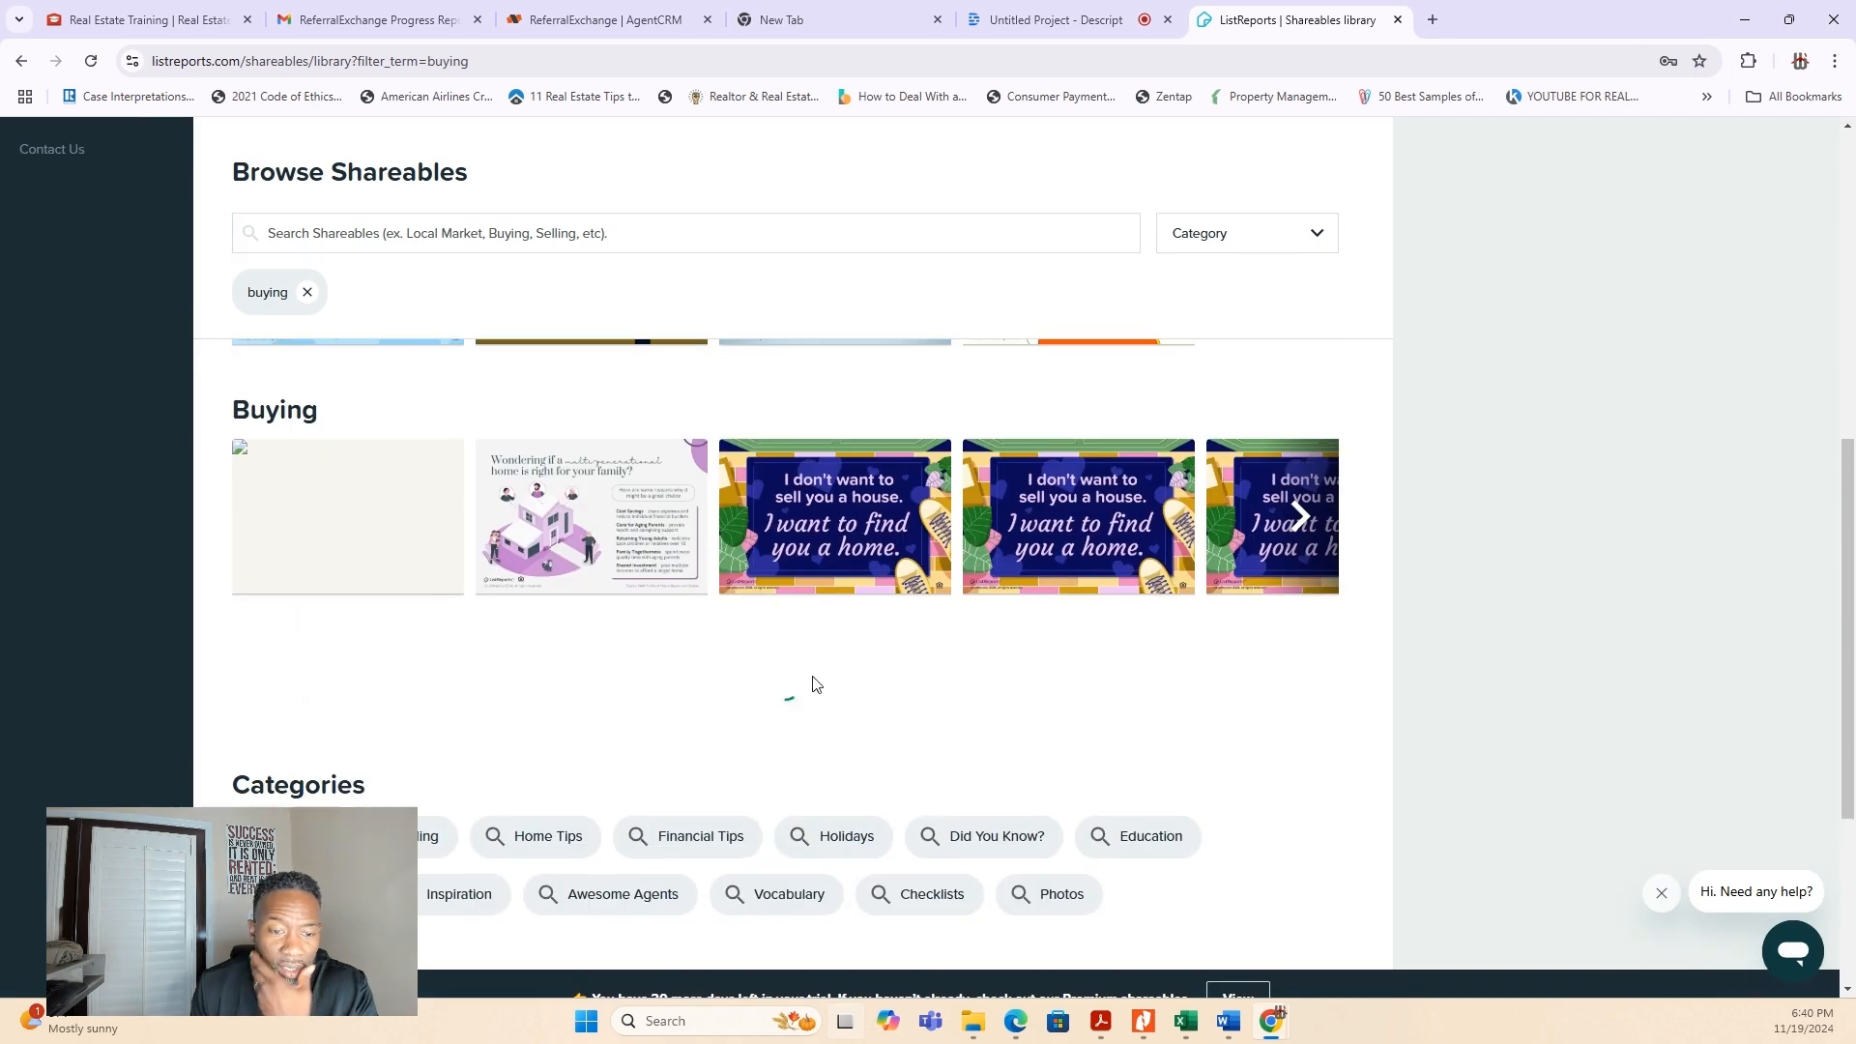
{"action": "scroll", "coordinate": [1142, 752], "scroll_direction": "down", "scroll_amount": 7}
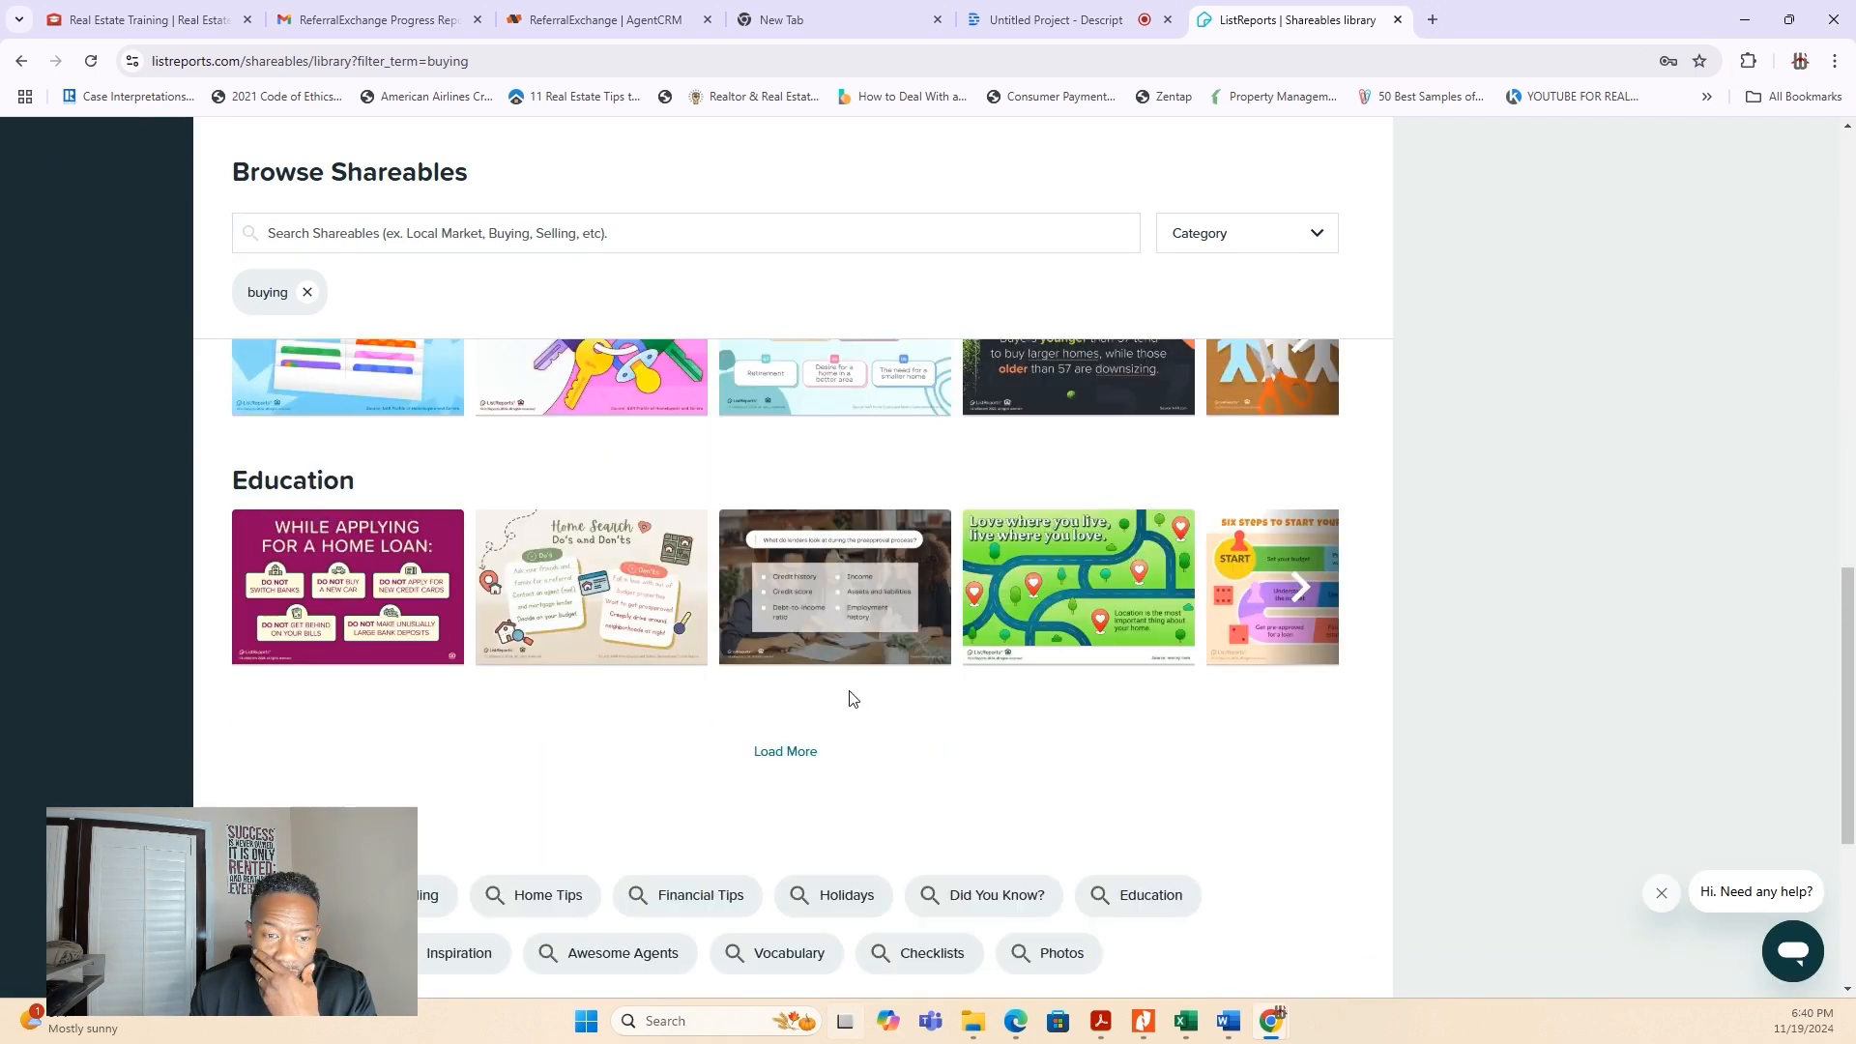
{"action": "scroll", "coordinate": [573, 600], "scroll_direction": "down", "scroll_amount": 3}
{"action": "scroll", "coordinate": [683, 605], "scroll_direction": "up", "scroll_amount": 3}
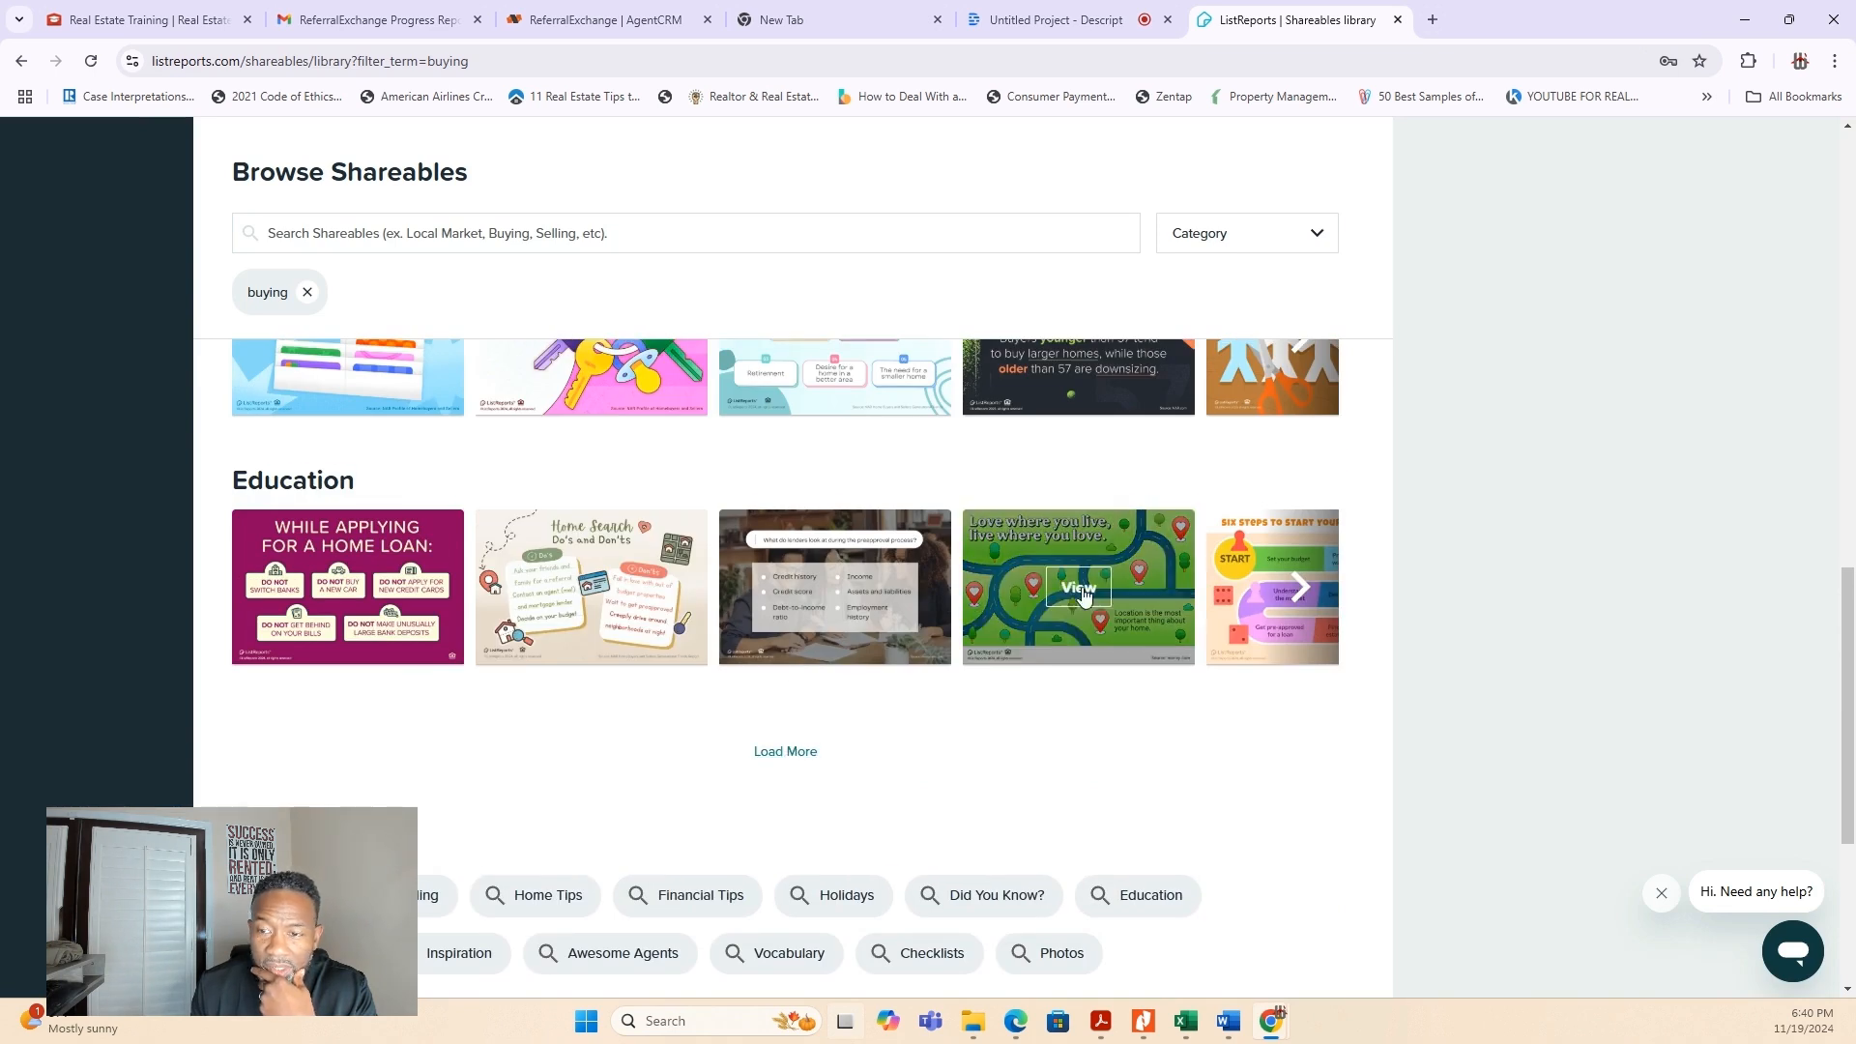
{"action": "left_click", "coordinate": [1305, 590]}
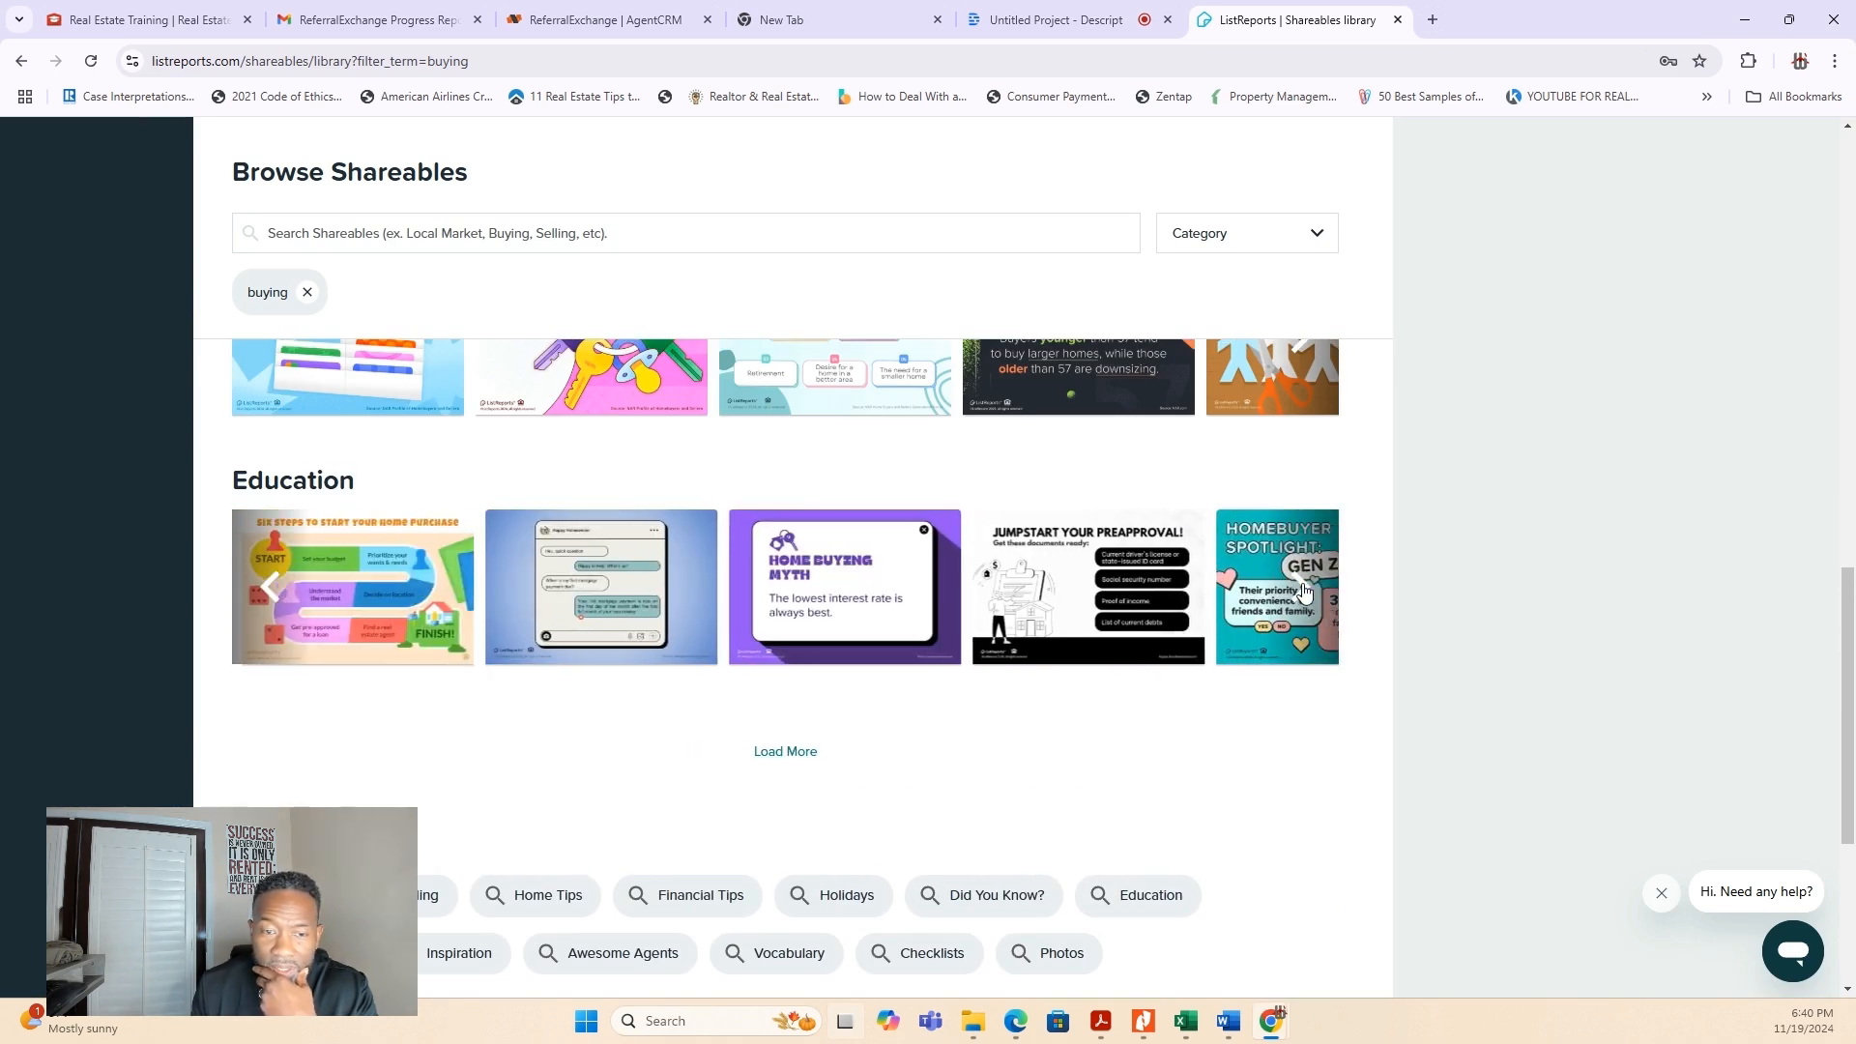
{"action": "left_click", "coordinate": [371, 571]}
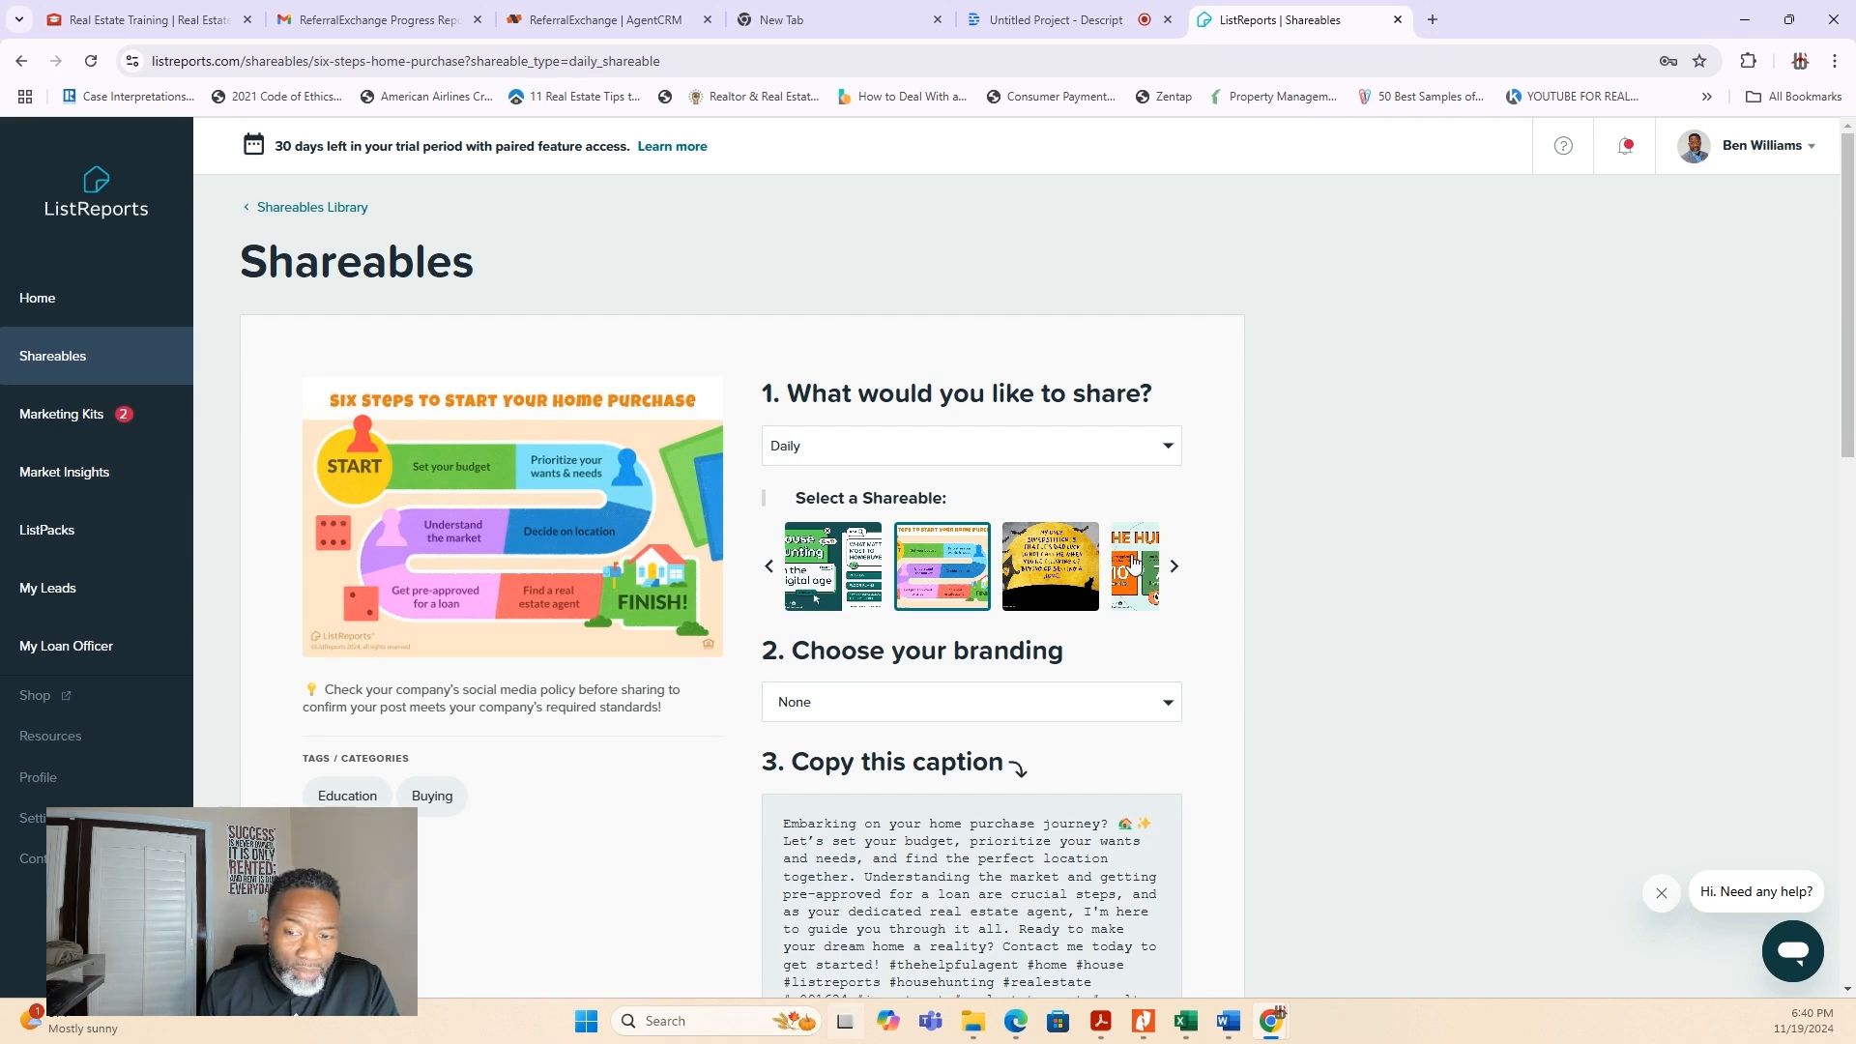
- Apply the Black branding theme to the "Six Steps to Start Your Home Purchase" shareable
{"action": "left_click", "coordinate": [1018, 572]}
{"action": "left_click", "coordinate": [941, 576]}
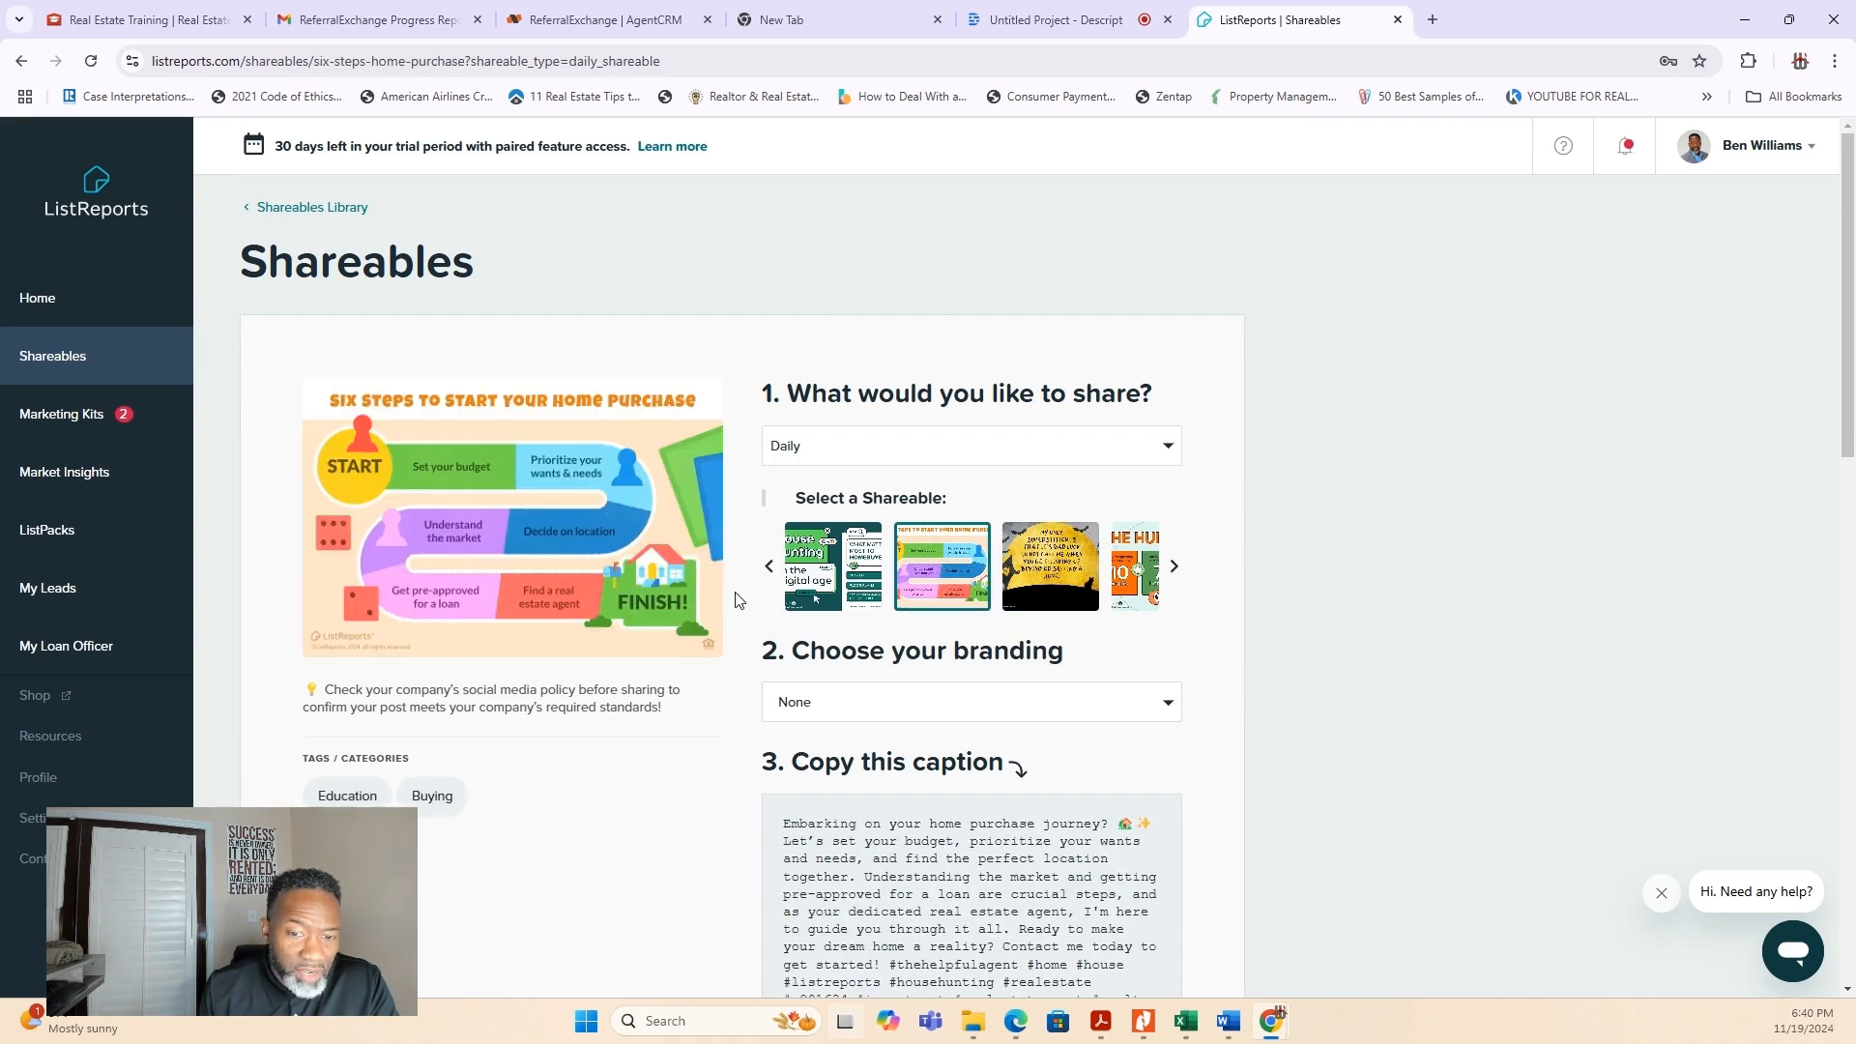
{"action": "left_click", "coordinate": [1173, 712]}
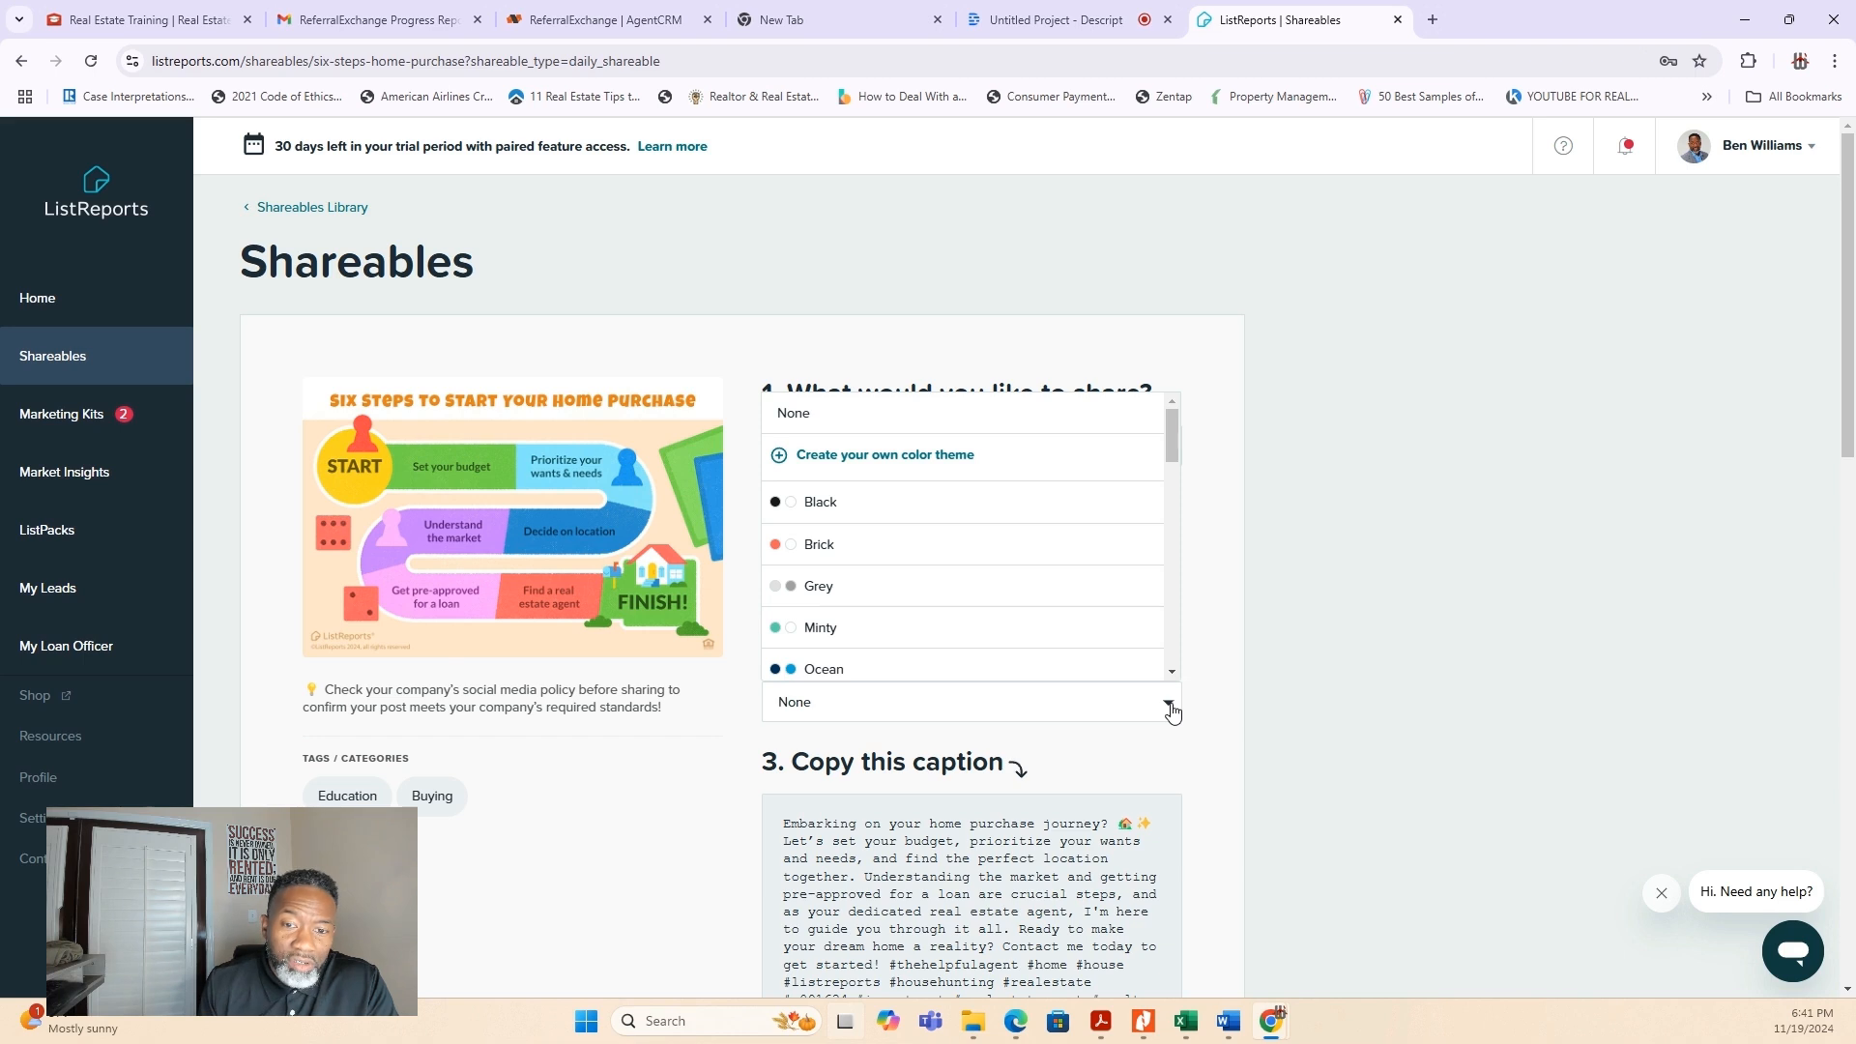
{"action": "left_click", "coordinate": [844, 501]}
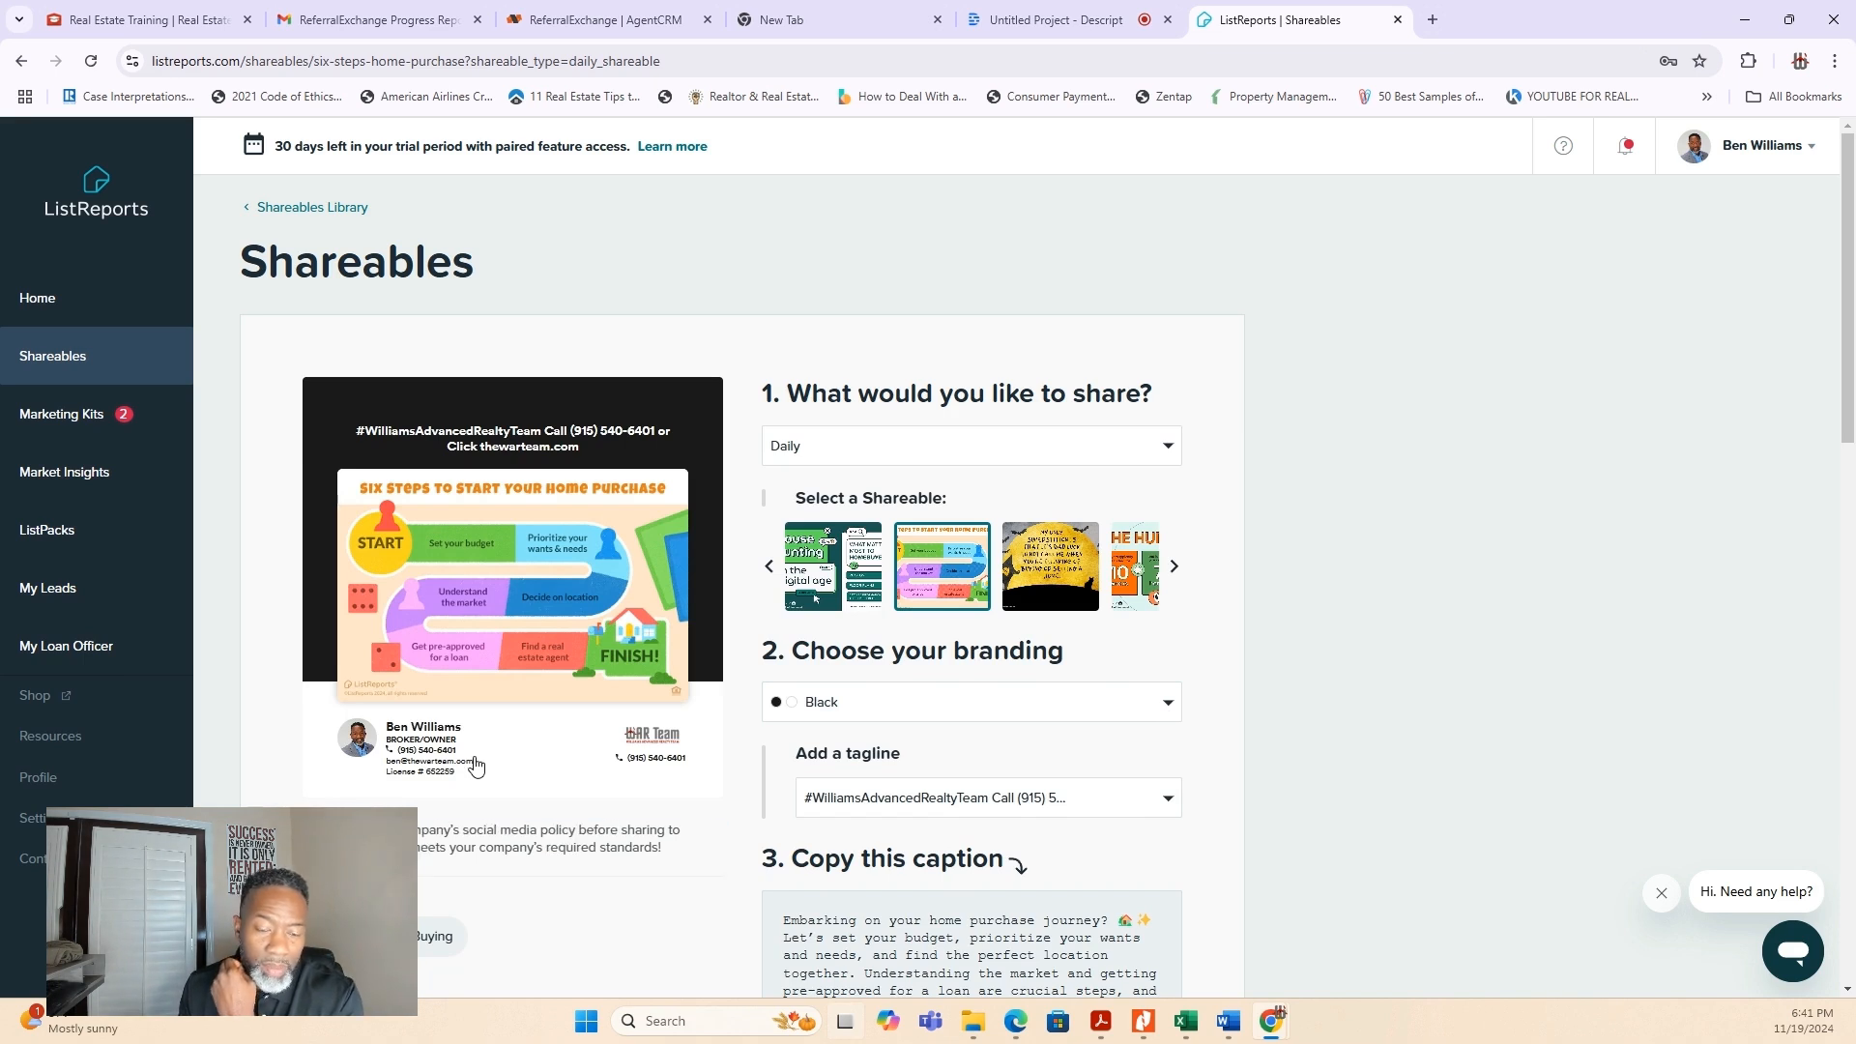
- Review the branded preview and copy the caption supplied with the home purchase shareable
{"action": "scroll", "coordinate": [1257, 774], "scroll_direction": "down", "scroll_amount": 2}
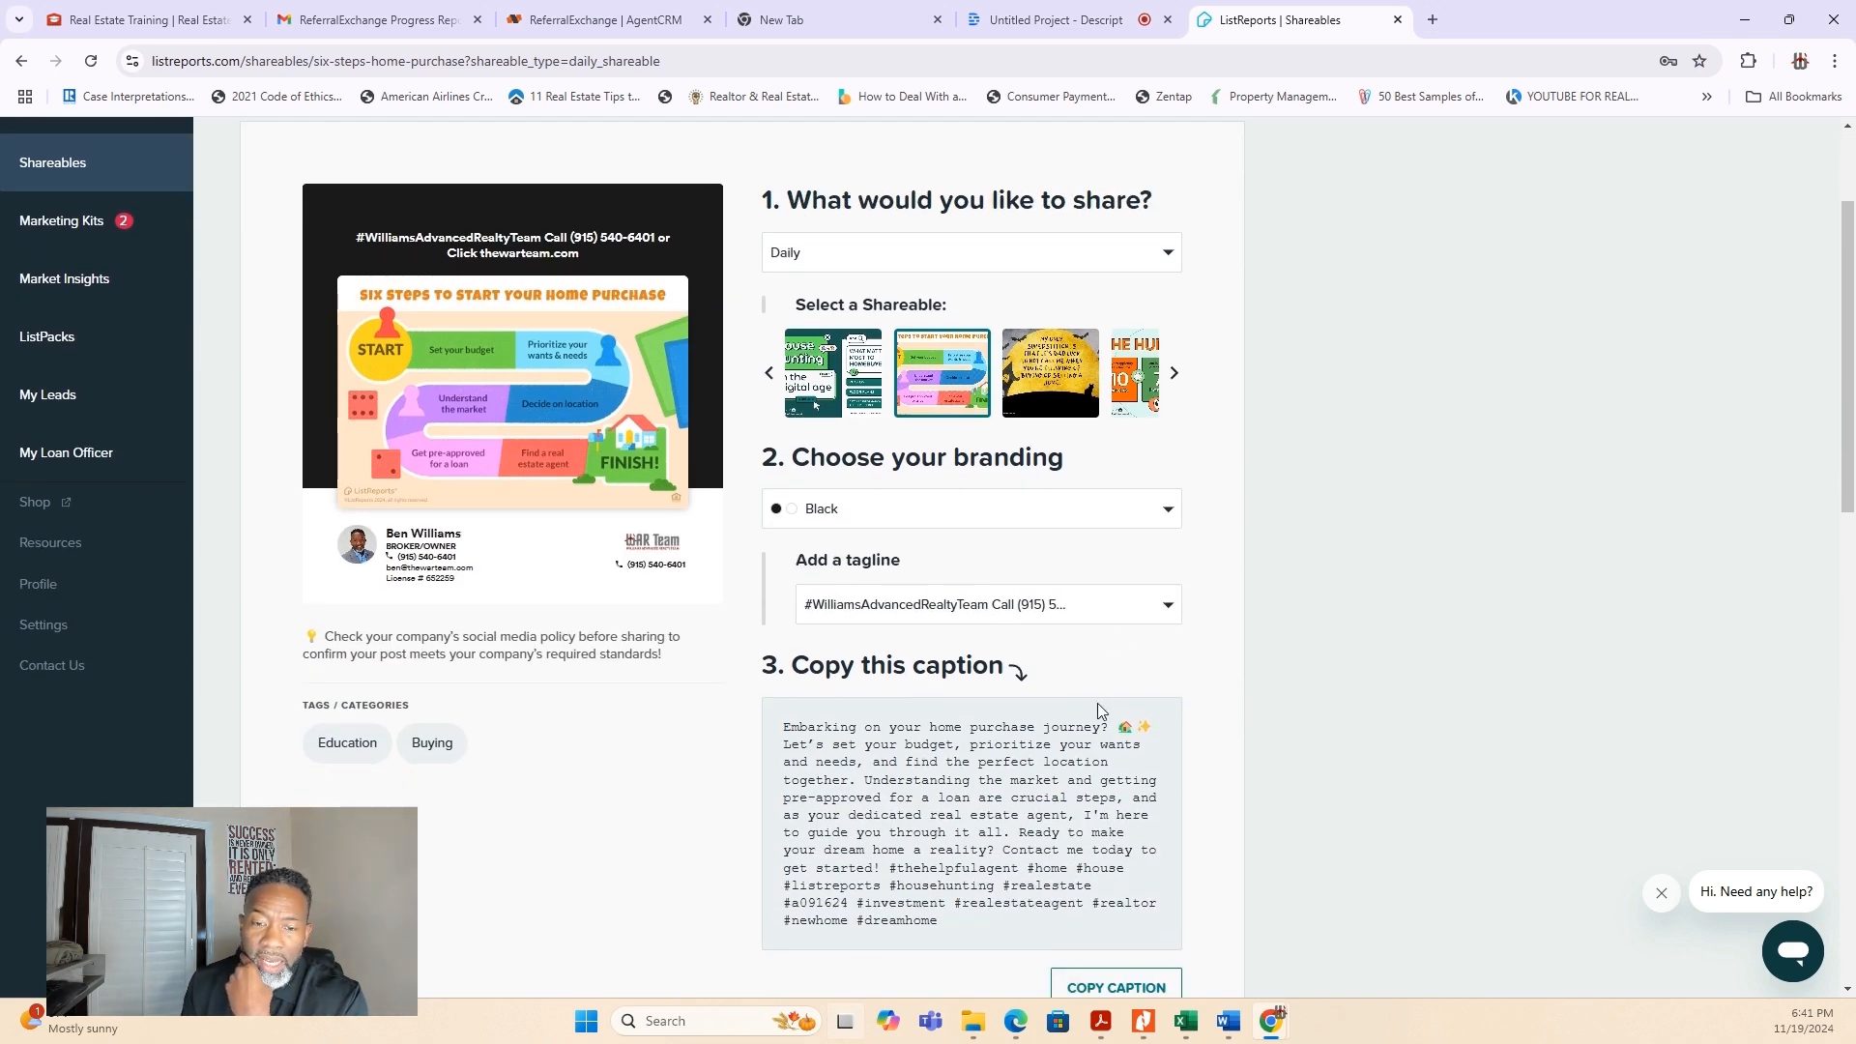
{"action": "scroll", "coordinate": [1098, 704], "scroll_direction": "down", "scroll_amount": 1}
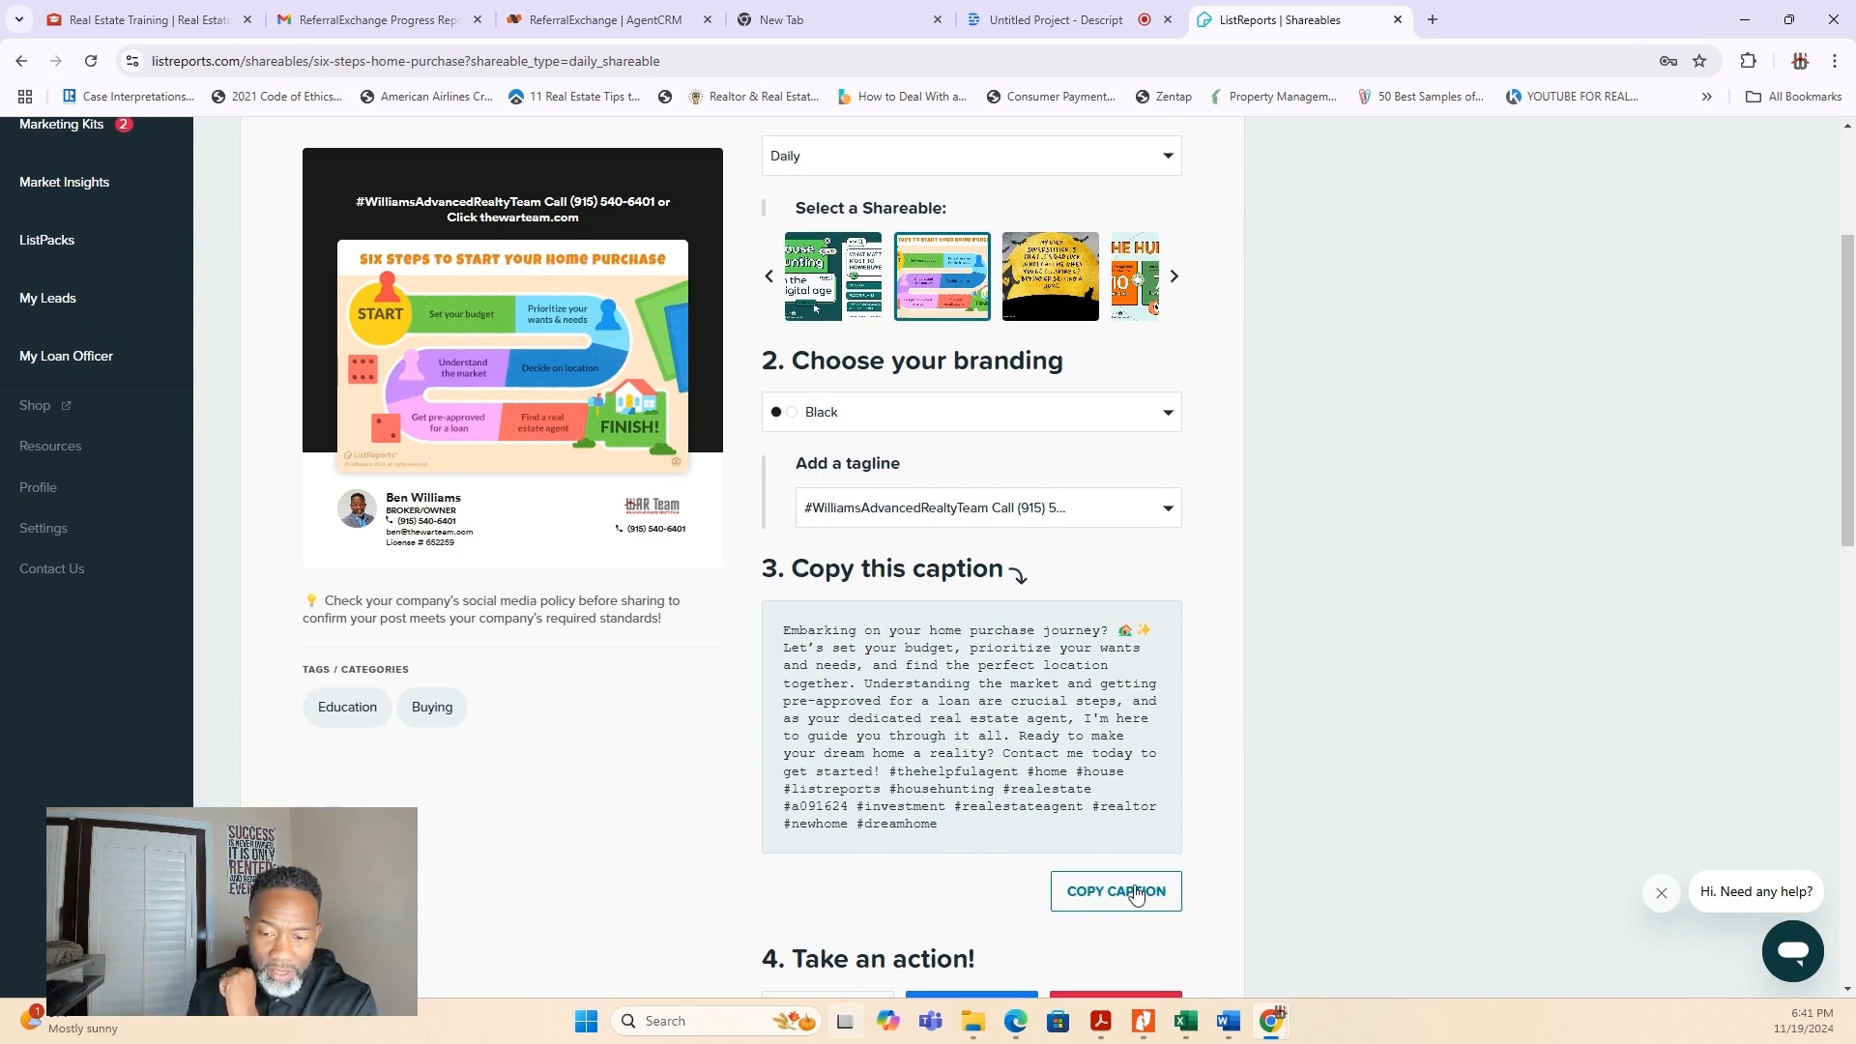
{"action": "left_click", "coordinate": [1155, 899]}
- Download the branded home purchase image, open the downloaded PNG to check it and close the preview
{"action": "scroll", "coordinate": [1183, 825], "scroll_direction": "down", "scroll_amount": 4}
{"action": "scroll", "coordinate": [1185, 831], "scroll_direction": "down", "scroll_amount": 1}
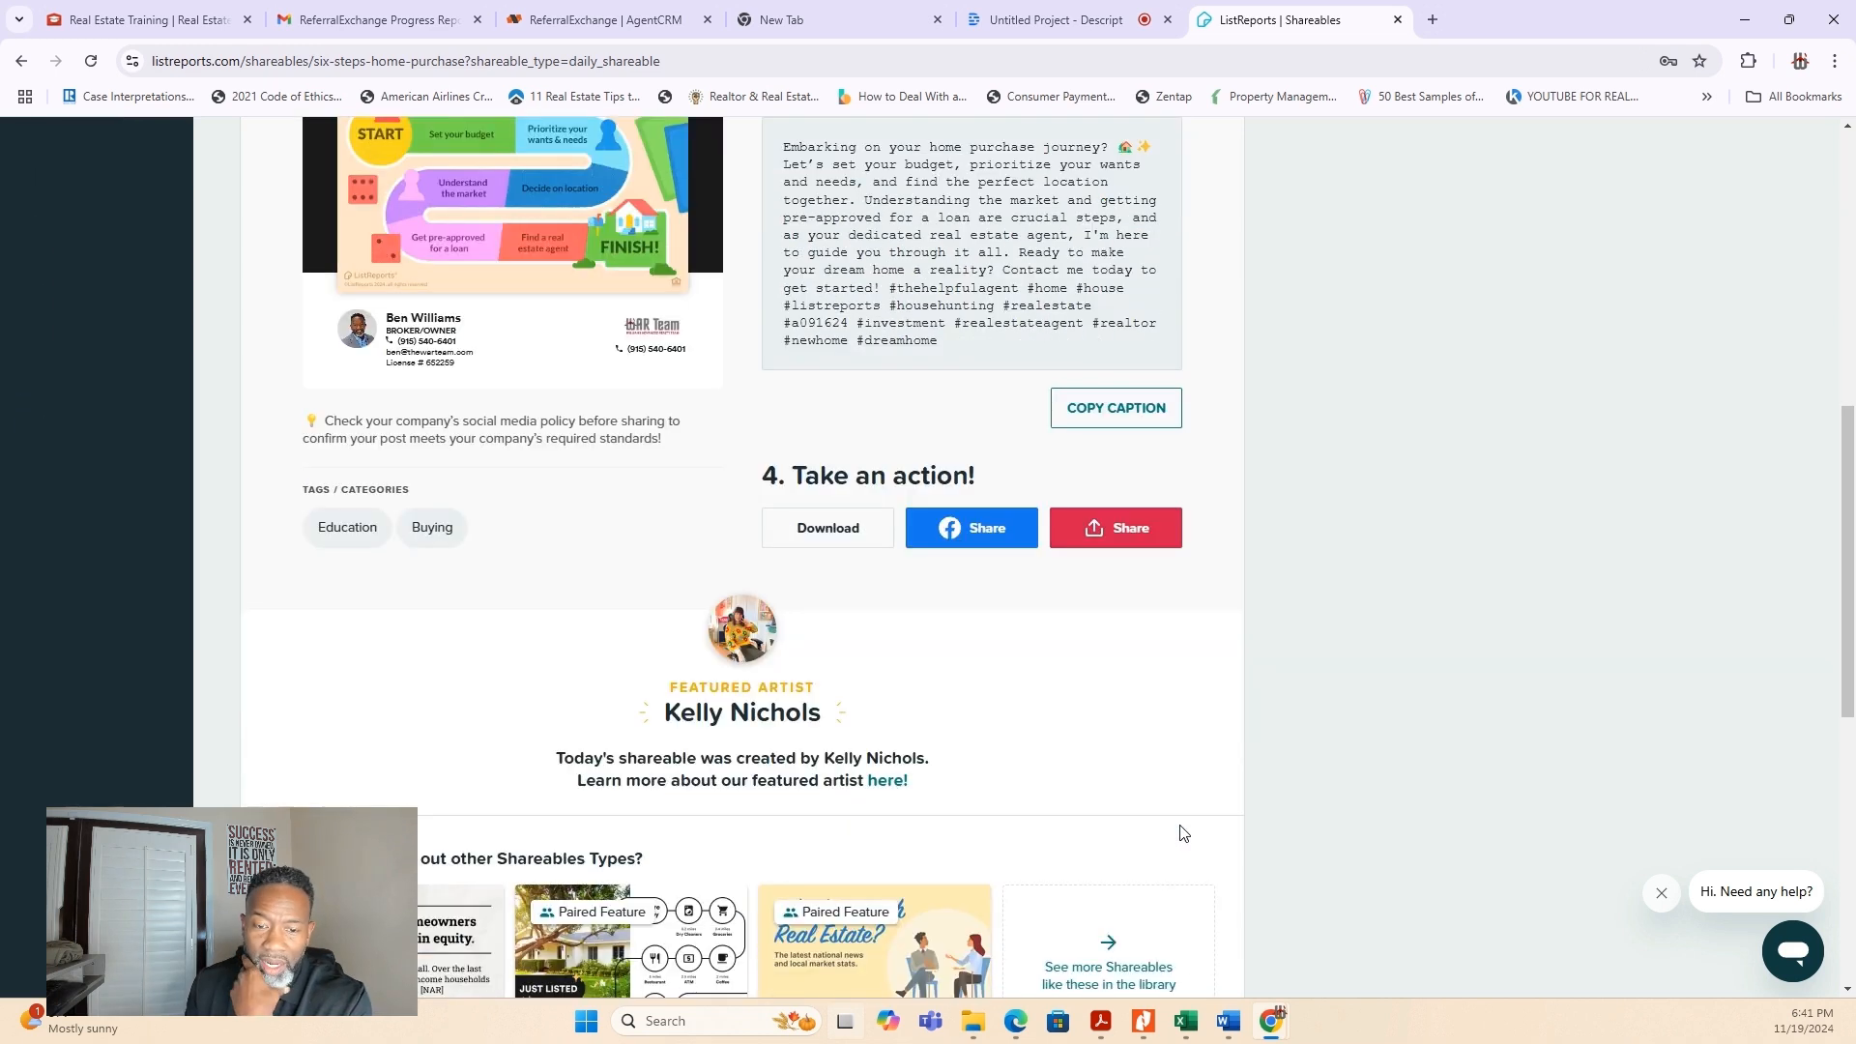
{"action": "left_click", "coordinate": [831, 528]}
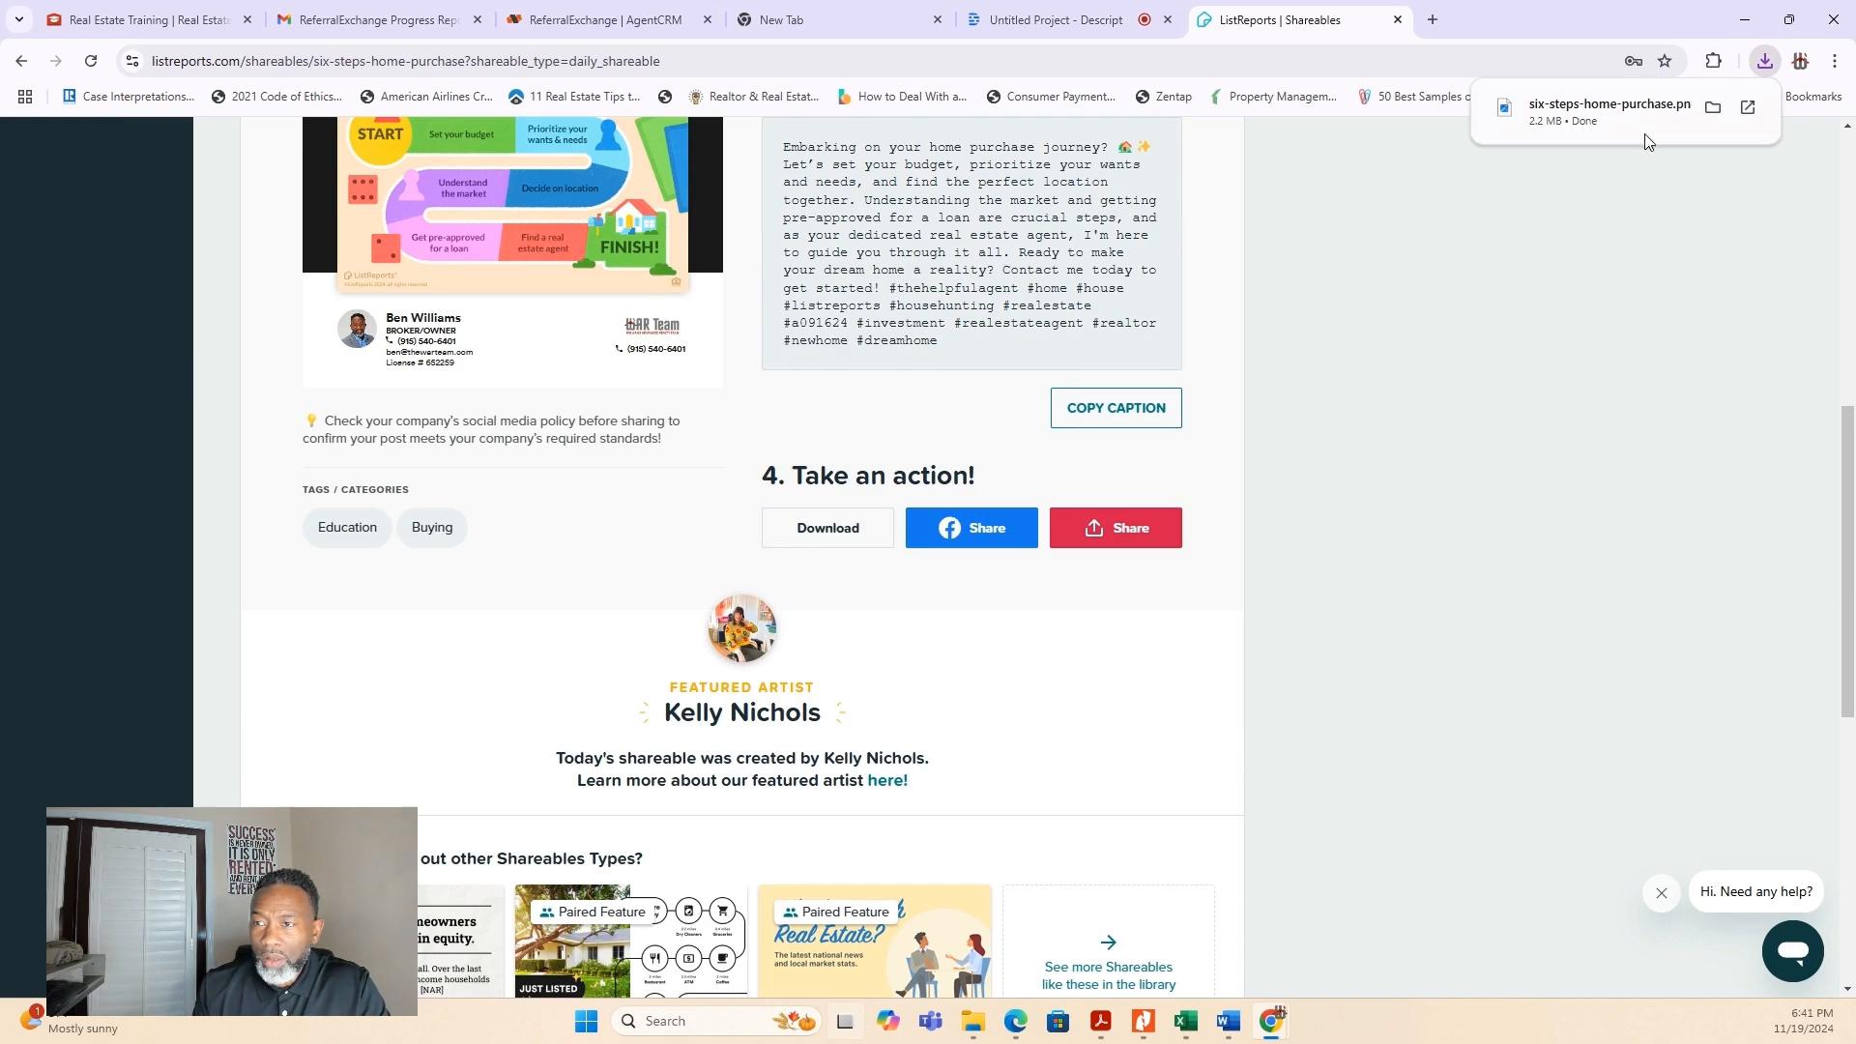
{"action": "left_click", "coordinate": [1640, 127]}
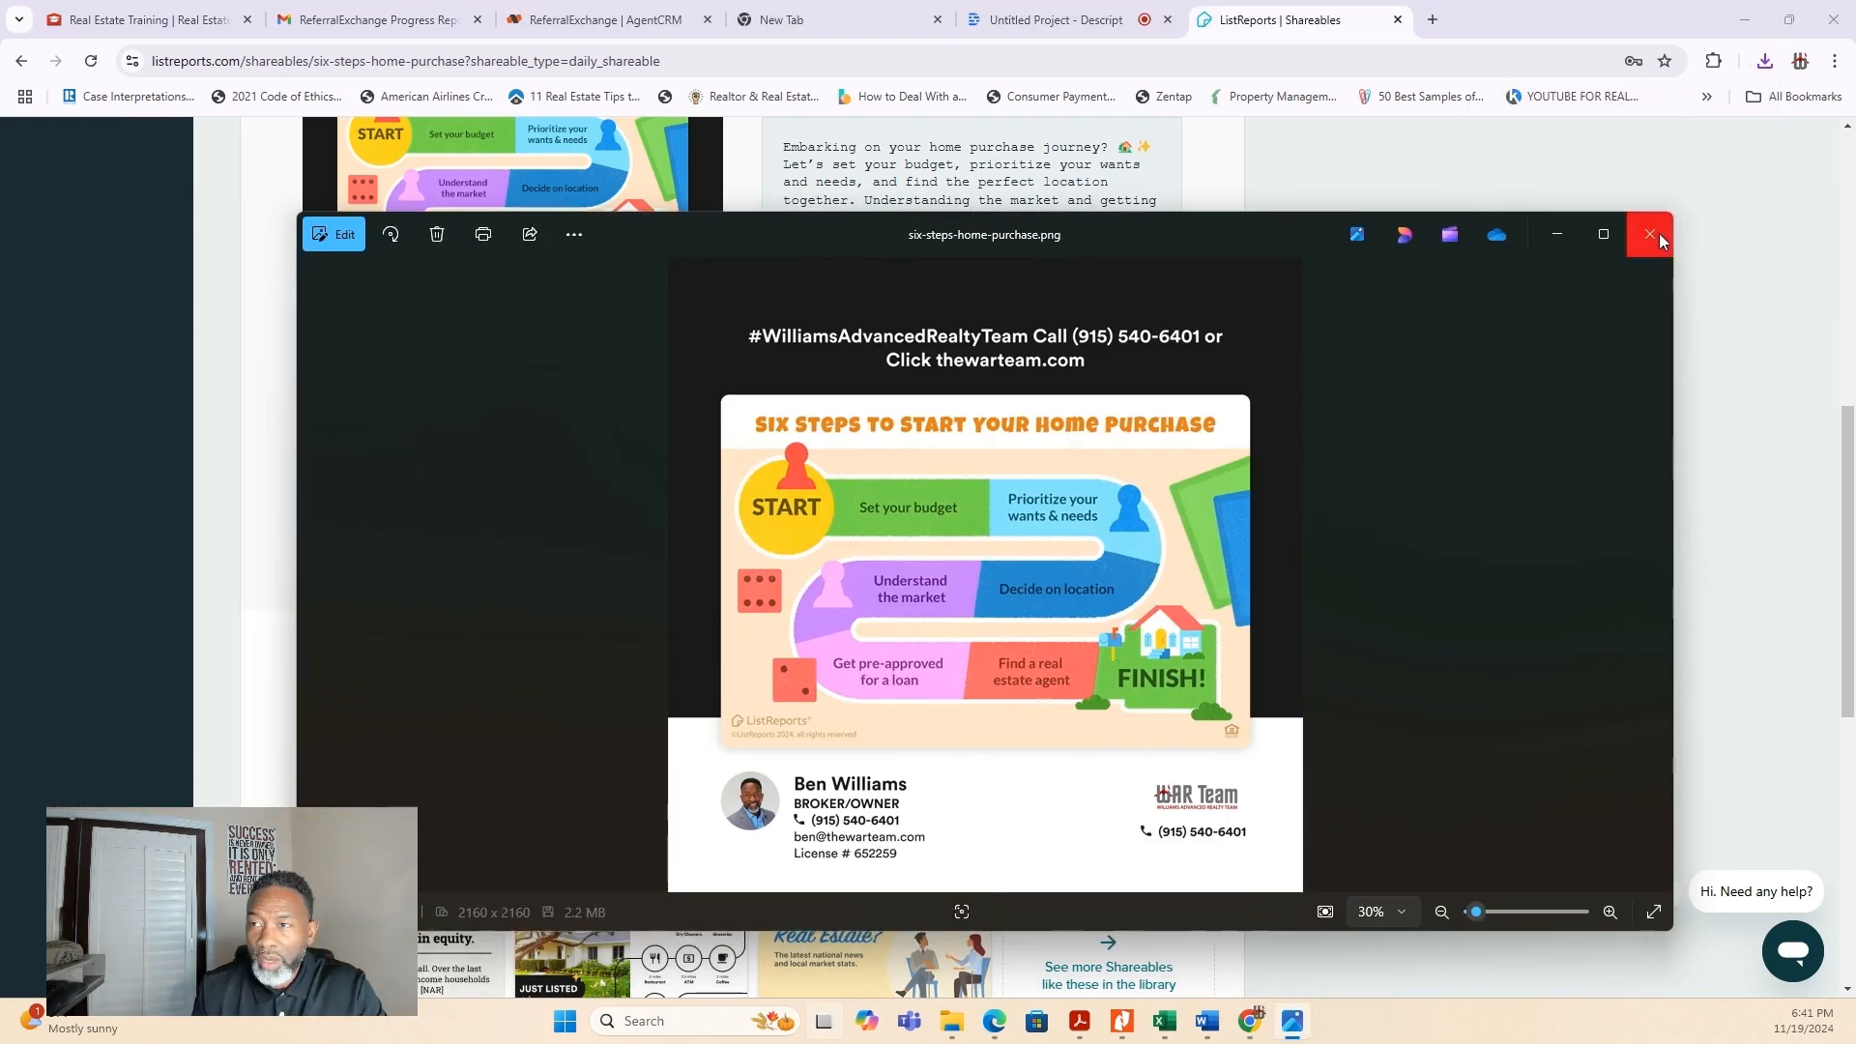
{"action": "left_click", "coordinate": [1658, 234]}
- View the Facebook sharing destinations available for the home purchase shareable
{"action": "left_click", "coordinate": [976, 528]}
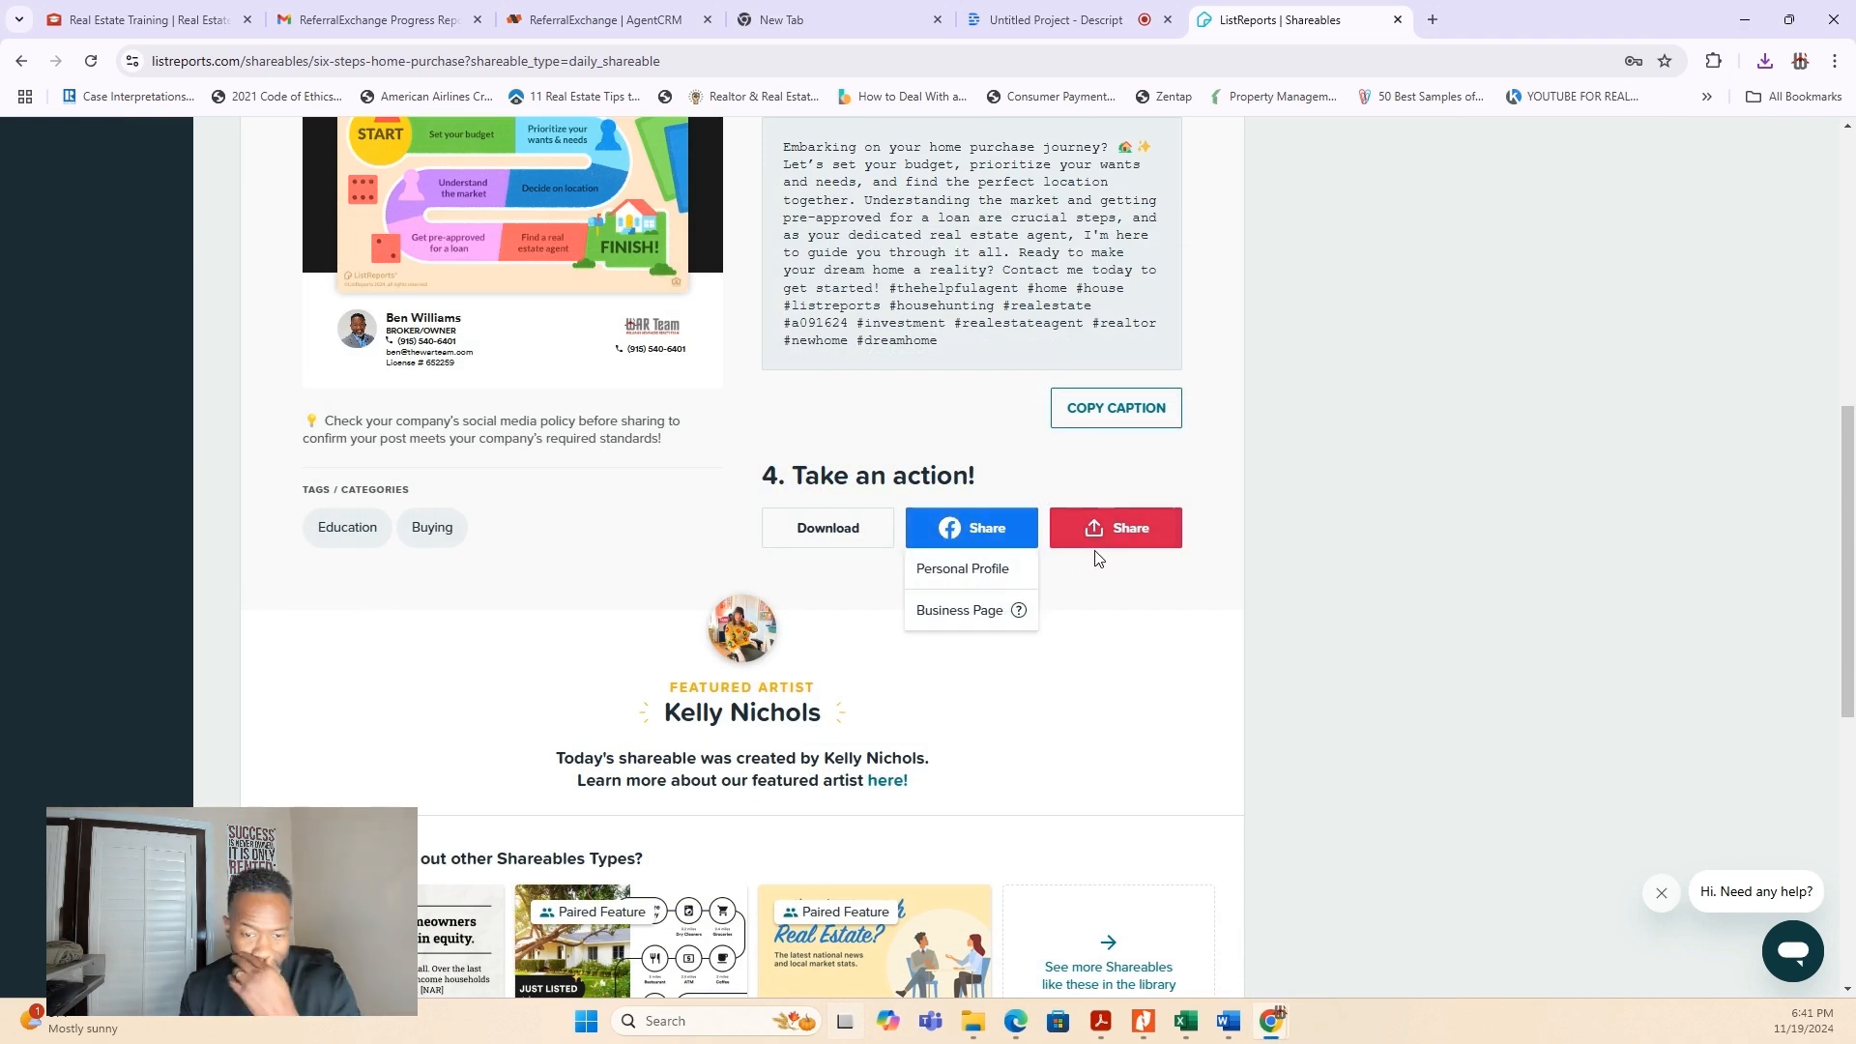
{"action": "scroll", "coordinate": [1094, 593], "scroll_direction": "down", "scroll_amount": 1}
{"action": "scroll", "coordinate": [1094, 596], "scroll_direction": "up", "scroll_amount": 3}
{"action": "scroll", "coordinate": [1093, 597], "scroll_direction": "up", "scroll_amount": 4}
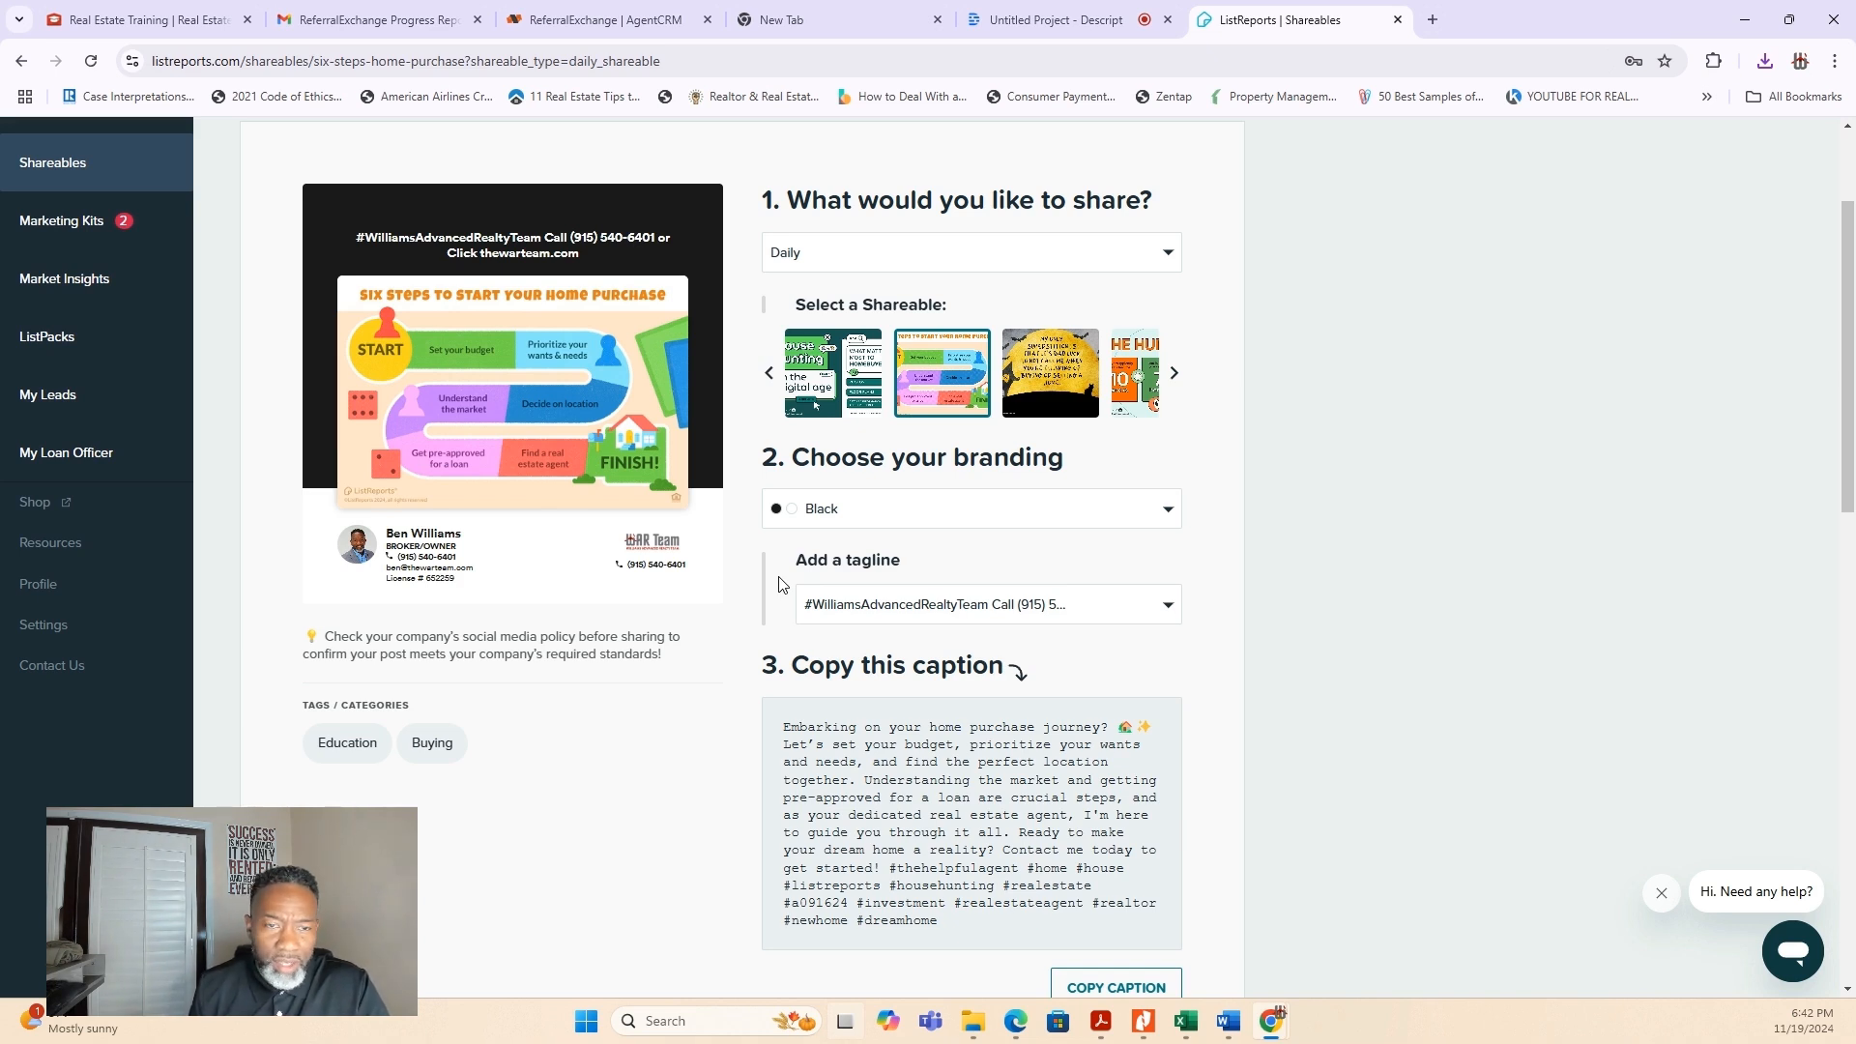
- Go back from the home purchase shareable to the buying results in the Shareables Library and look them over
{"action": "scroll", "coordinate": [739, 571], "scroll_direction": "up", "scroll_amount": 2}
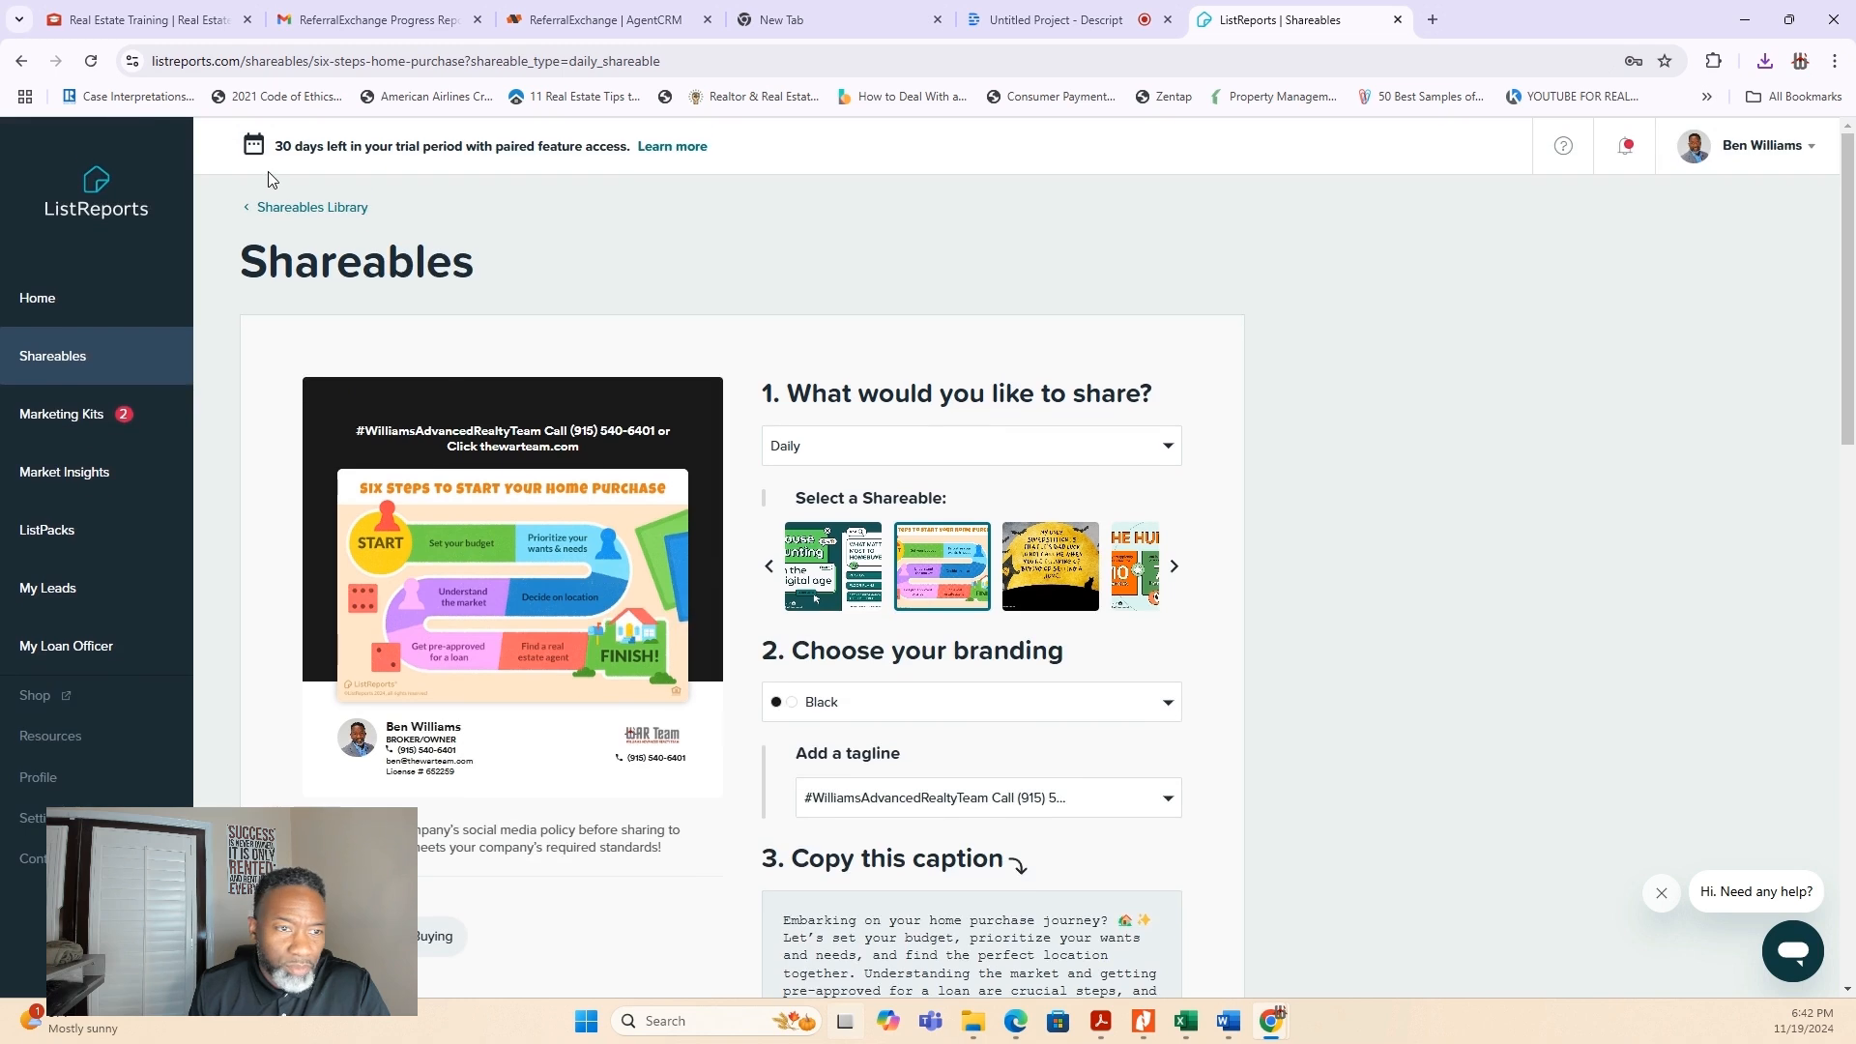
{"action": "left_click", "coordinate": [247, 209]}
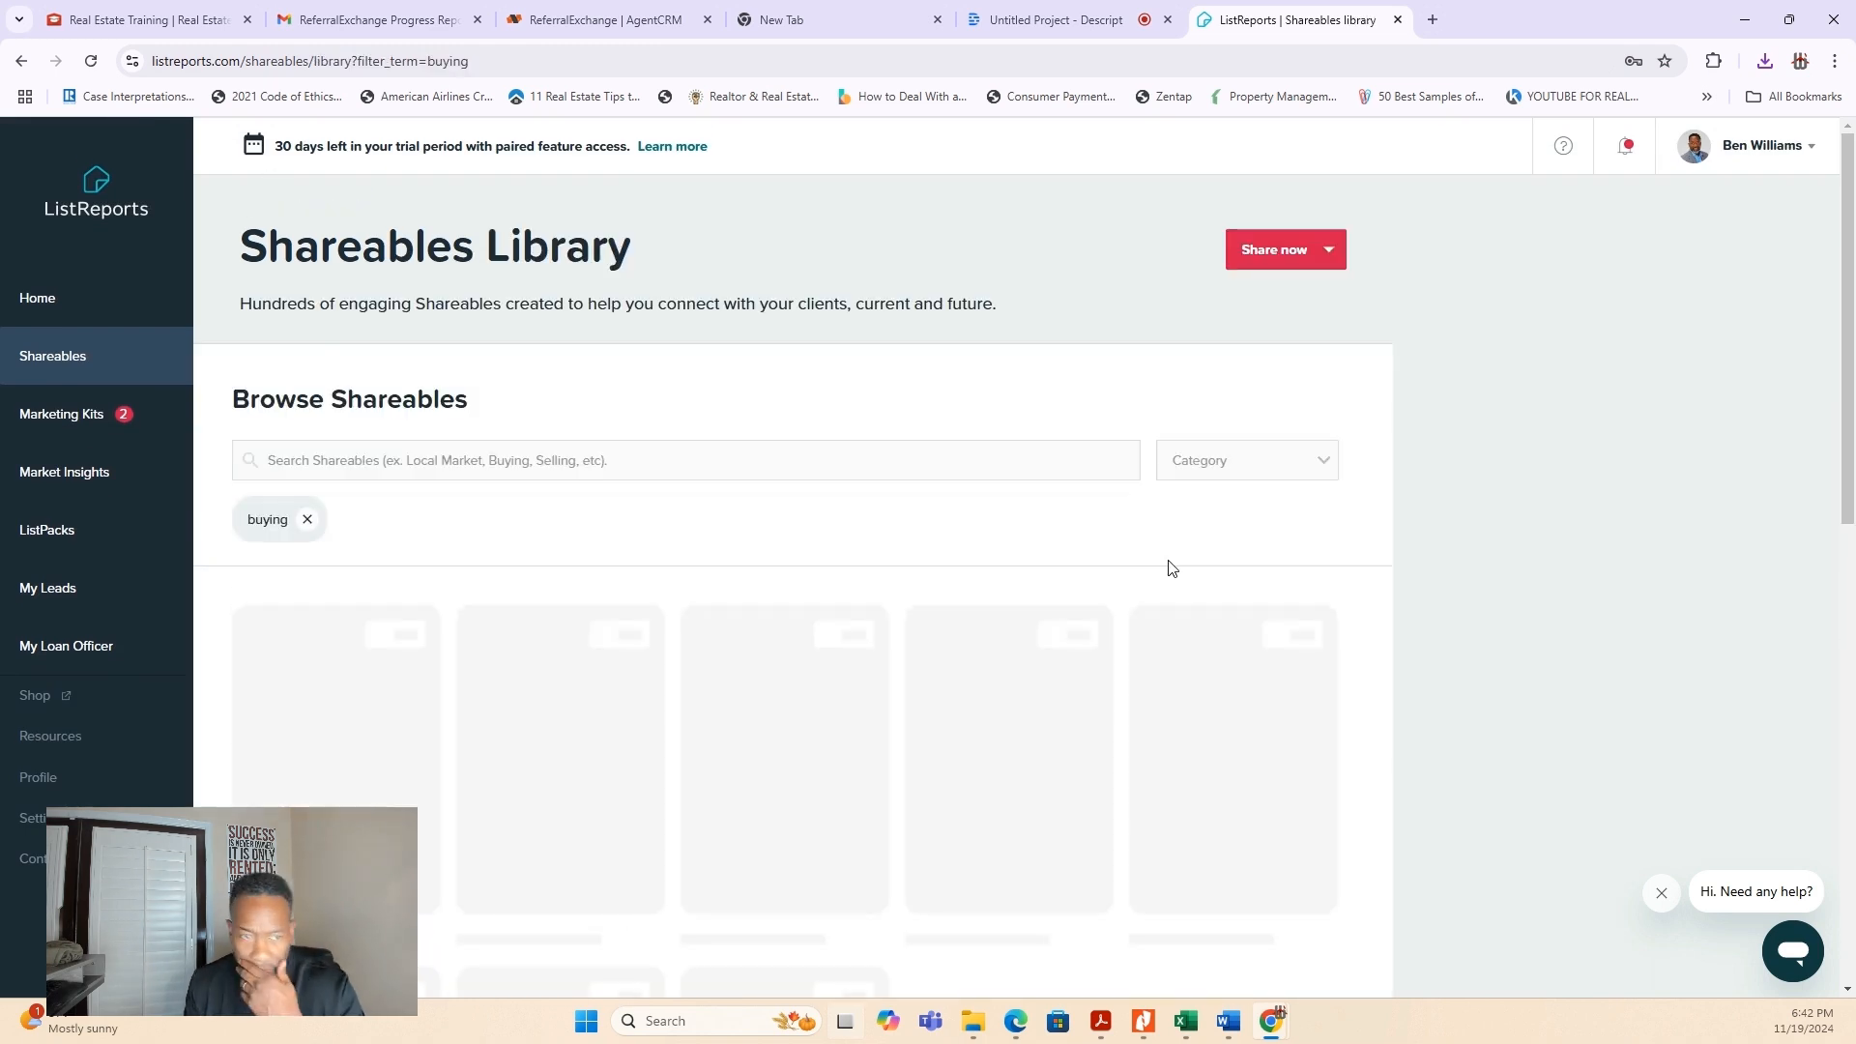
{"action": "scroll", "coordinate": [1167, 574], "scroll_direction": "down", "scroll_amount": 5}
{"action": "scroll", "coordinate": [1169, 573], "scroll_direction": "up", "scroll_amount": 10}
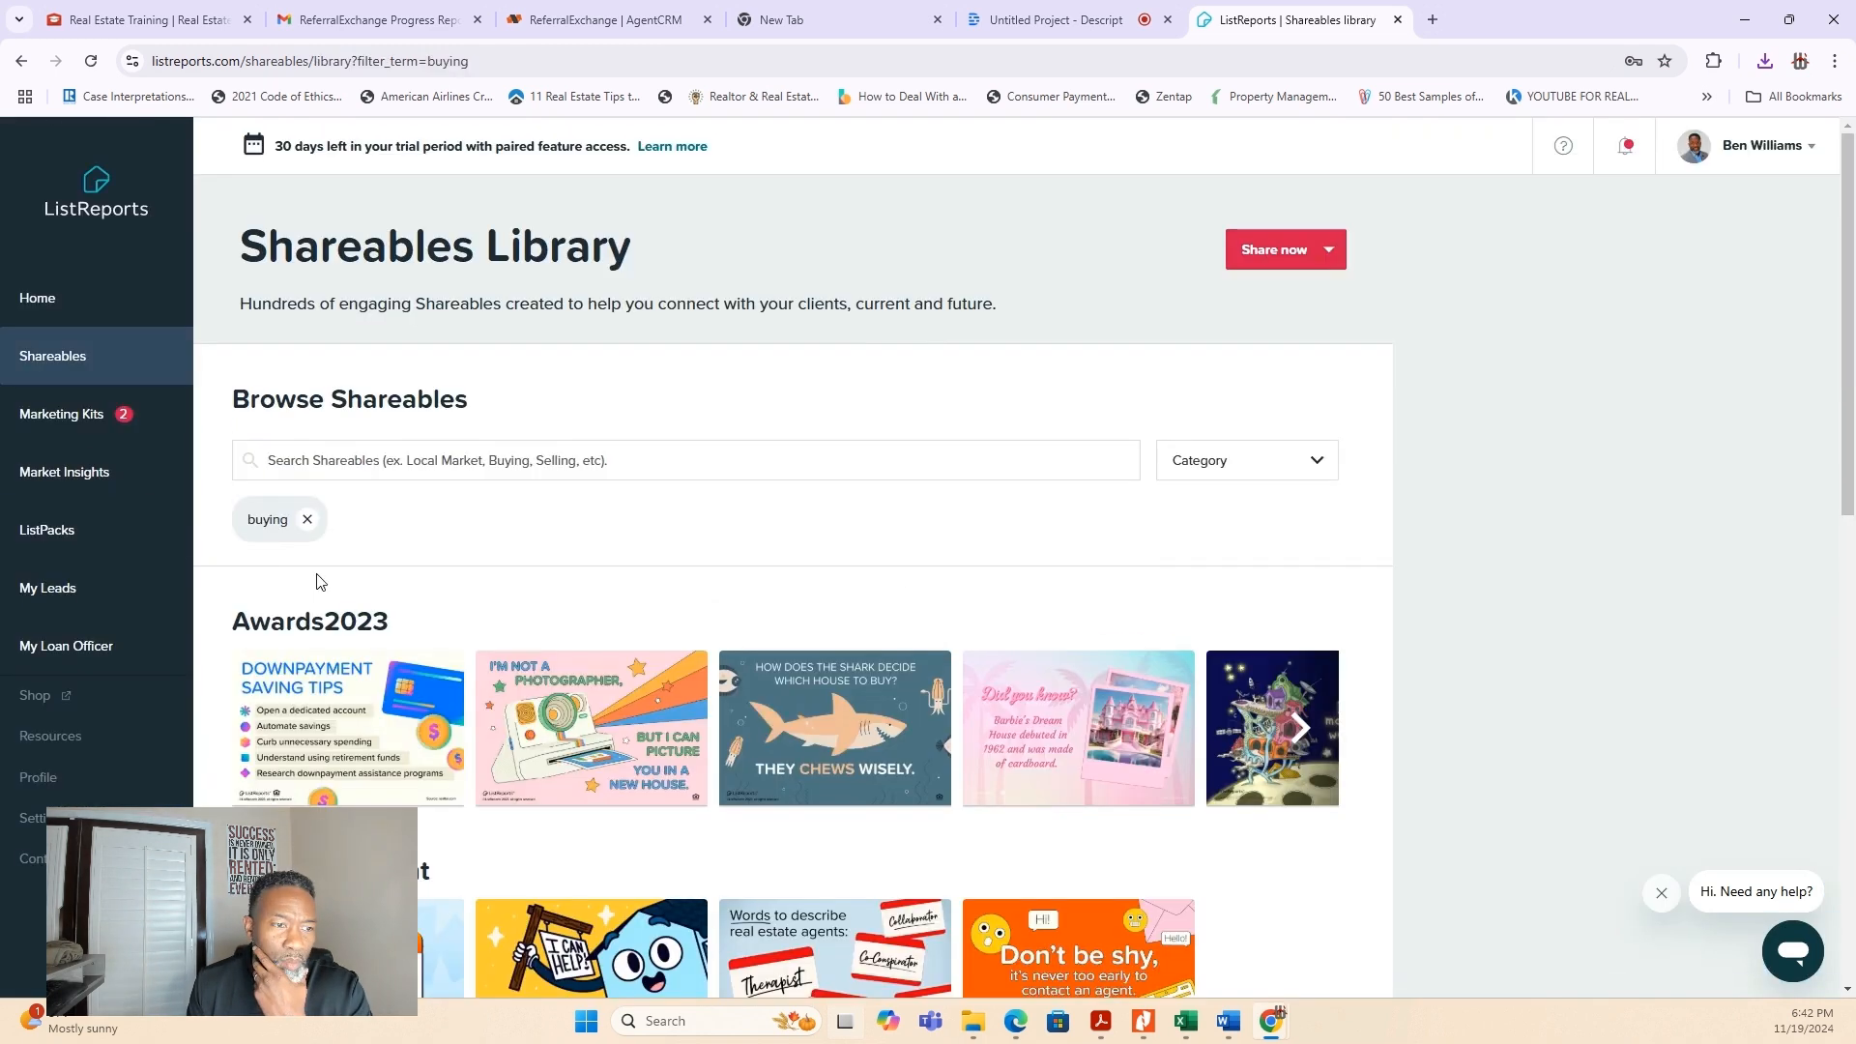
- Open the marketing kit requested on Nov 15, 2024 and decline updating it with the changed profile information
{"action": "left_click", "coordinate": [58, 417]}
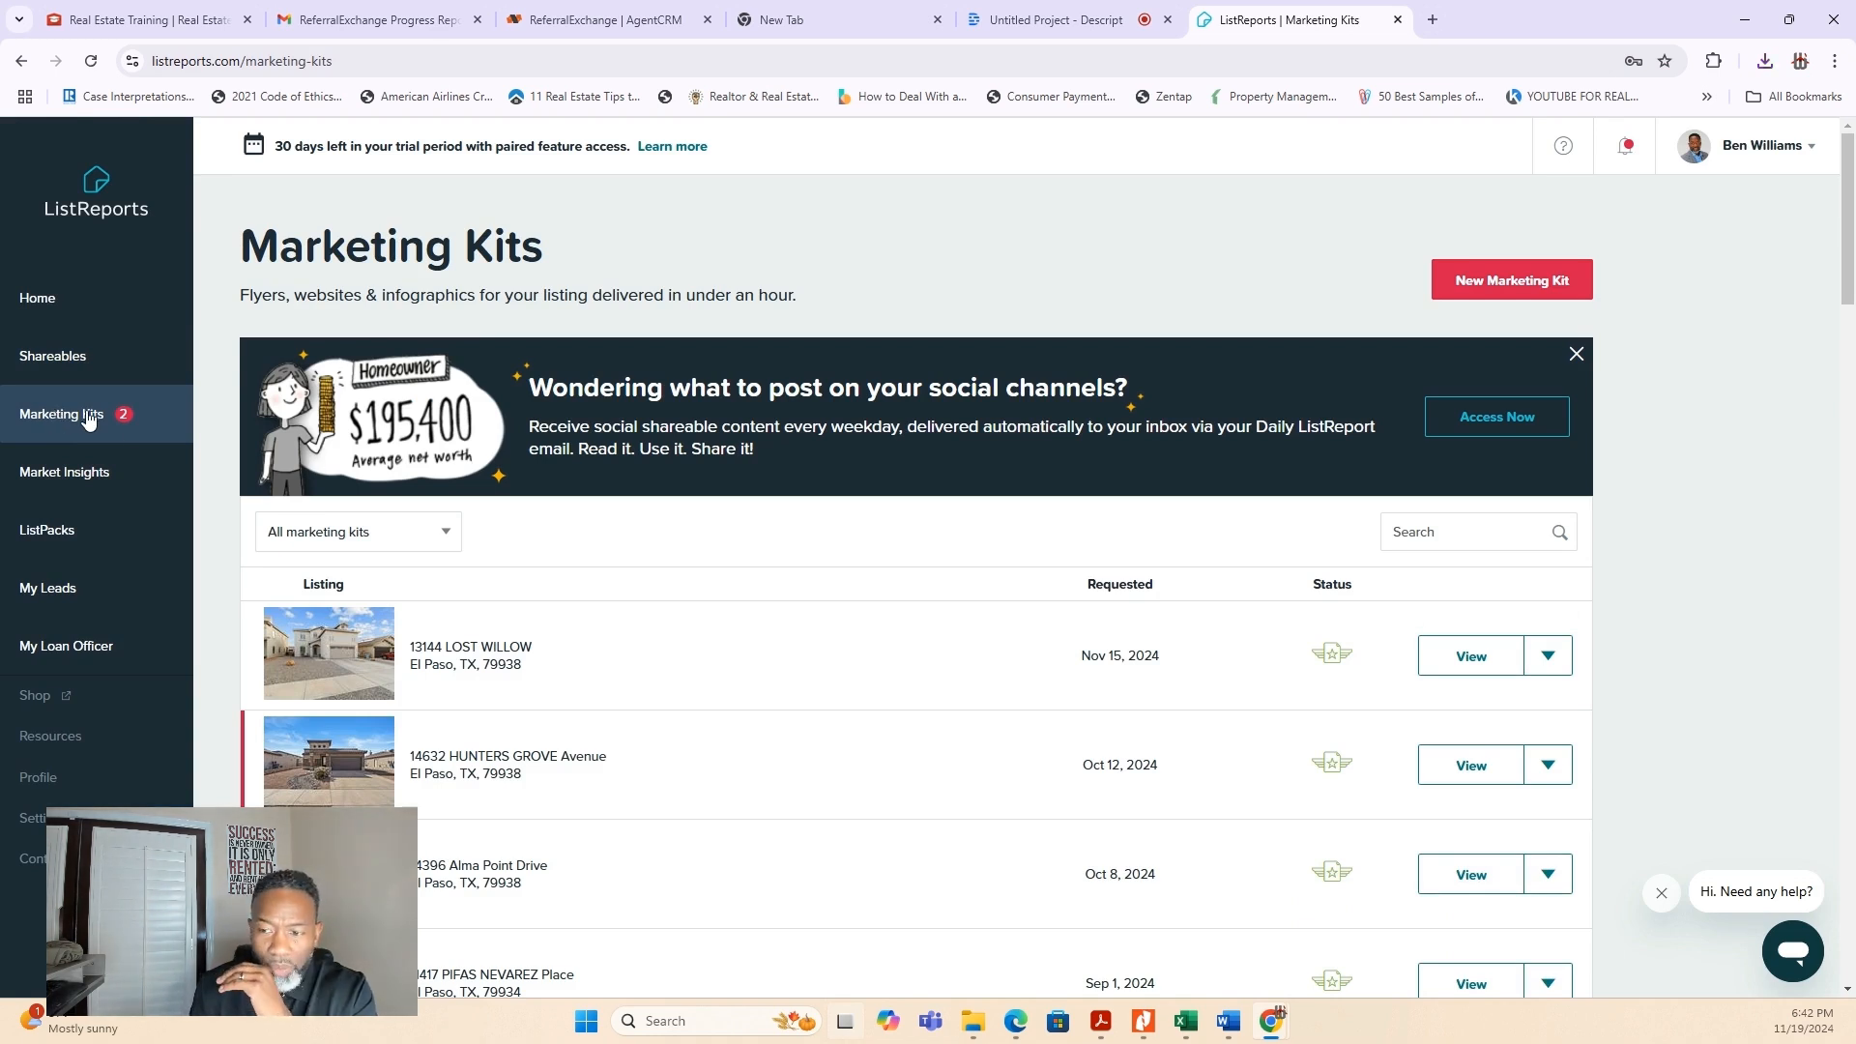
{"action": "scroll", "coordinate": [493, 525], "scroll_direction": "down", "scroll_amount": 3}
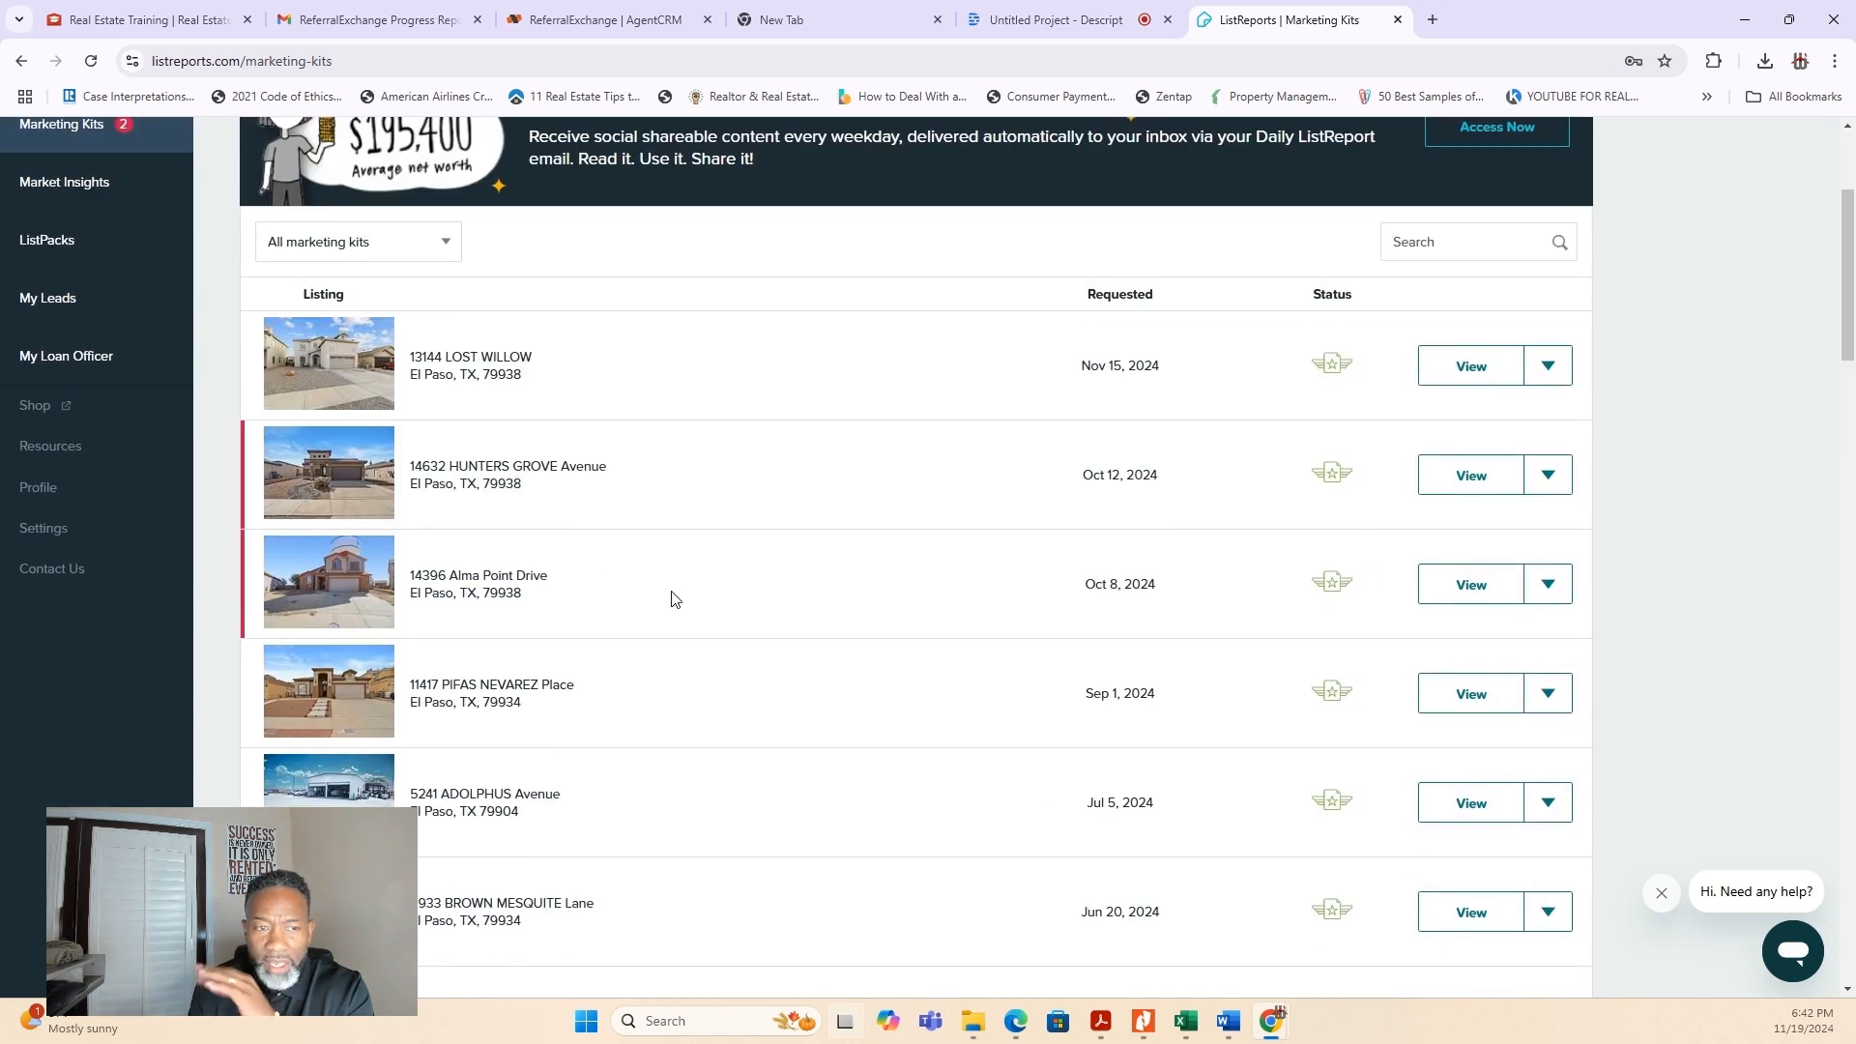
{"action": "left_click", "coordinate": [1462, 375]}
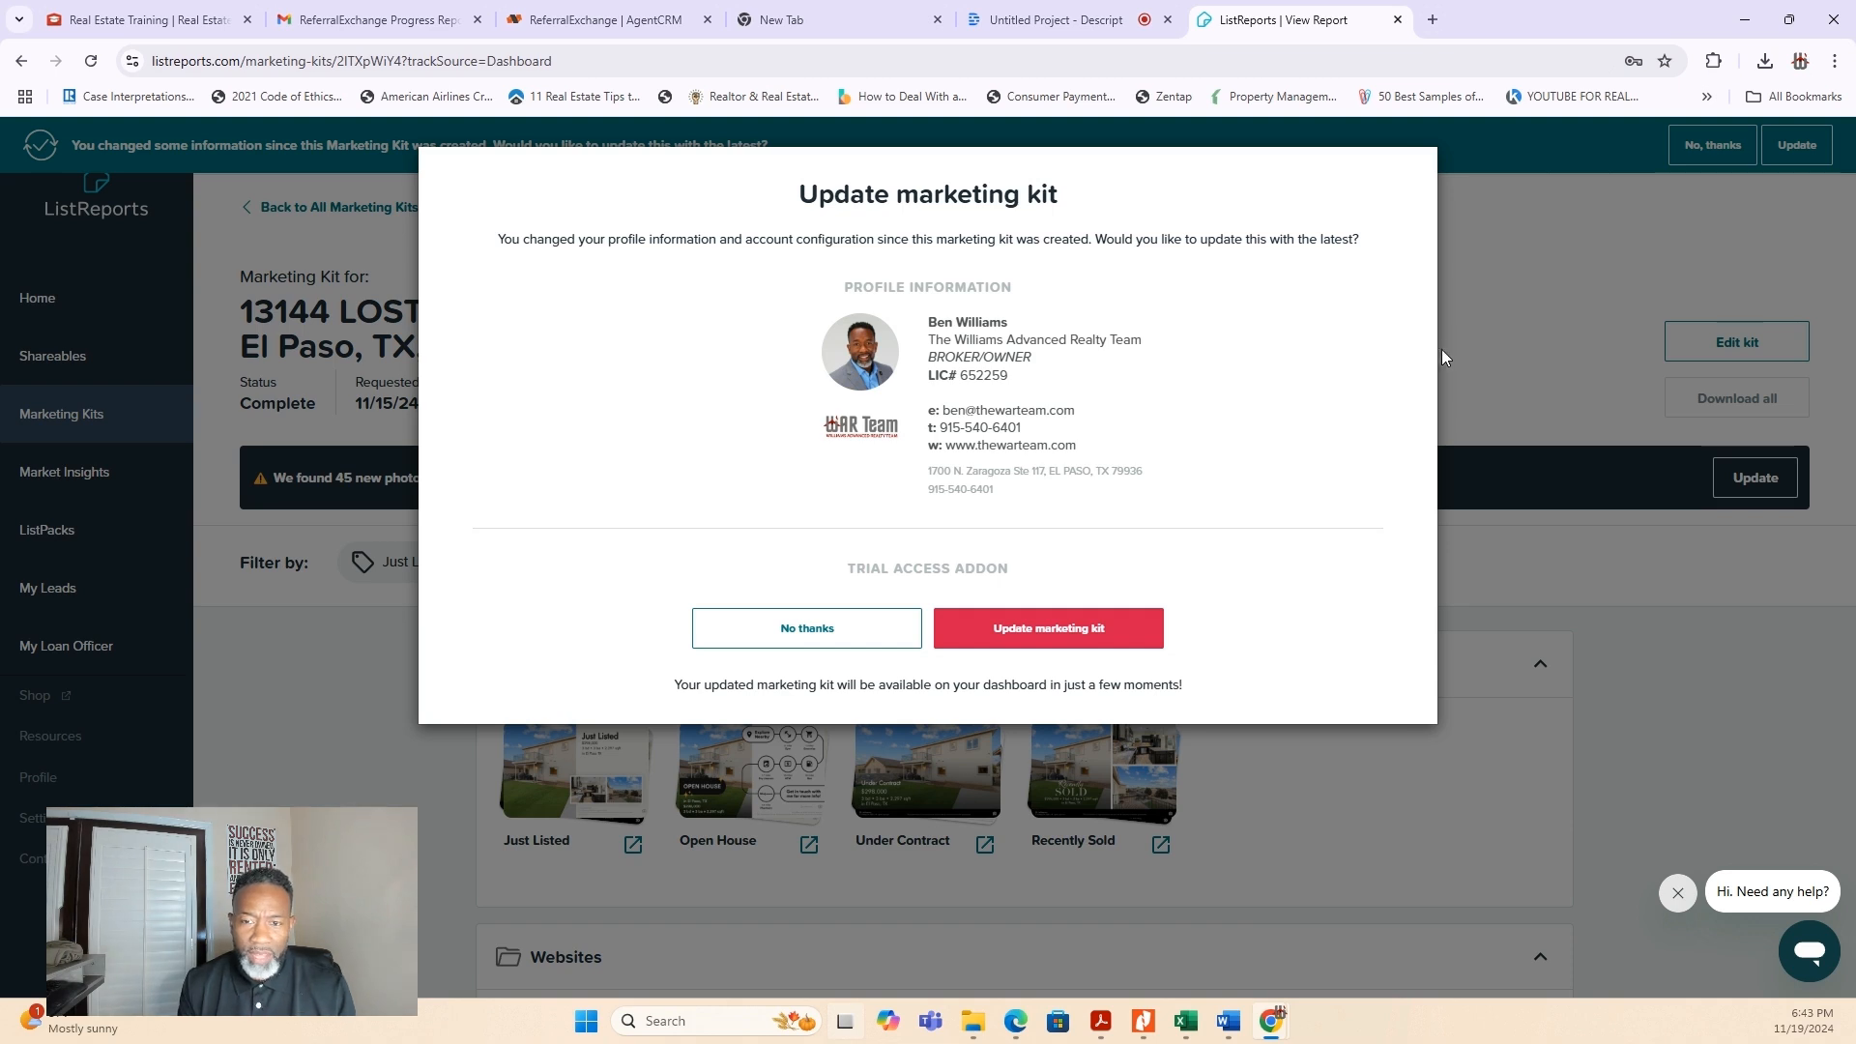
{"action": "left_click", "coordinate": [819, 630]}
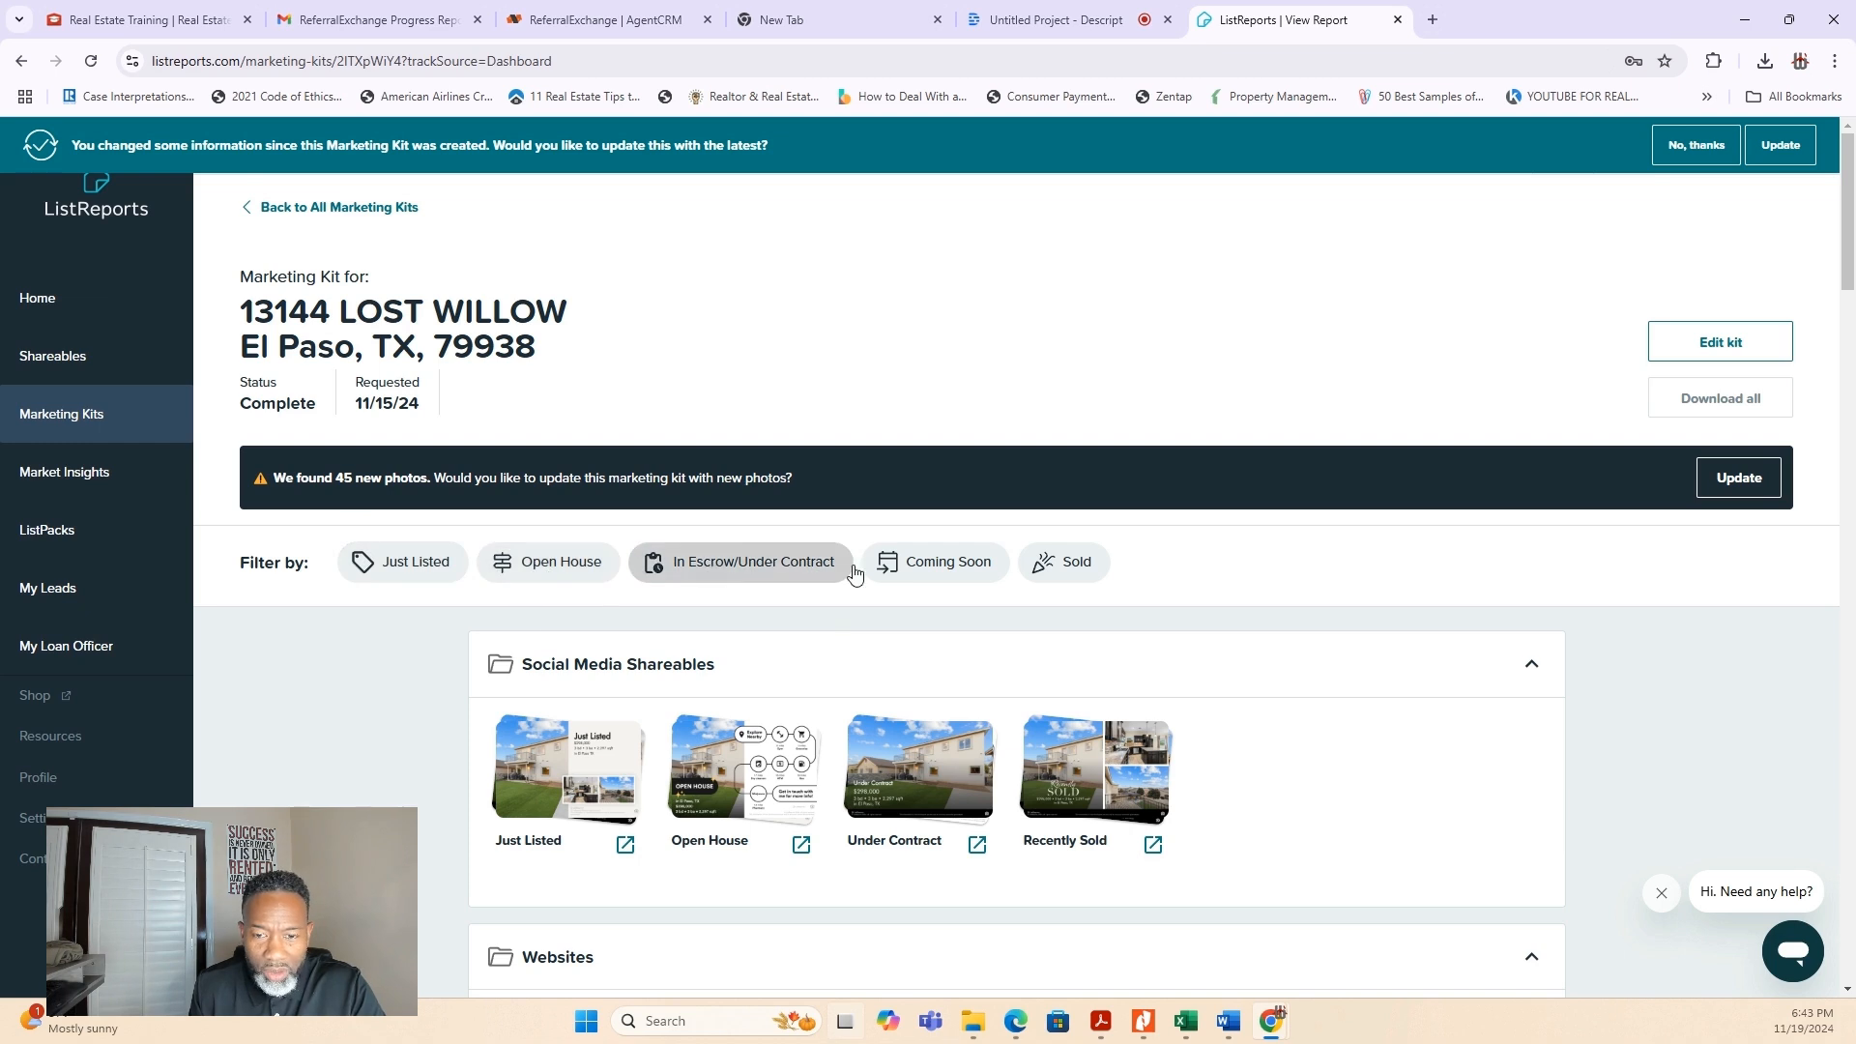
- Open the kit's Just Listed social media shareable and go to the editor for its listing data
{"action": "scroll", "coordinate": [1447, 730], "scroll_direction": "down", "scroll_amount": 3}
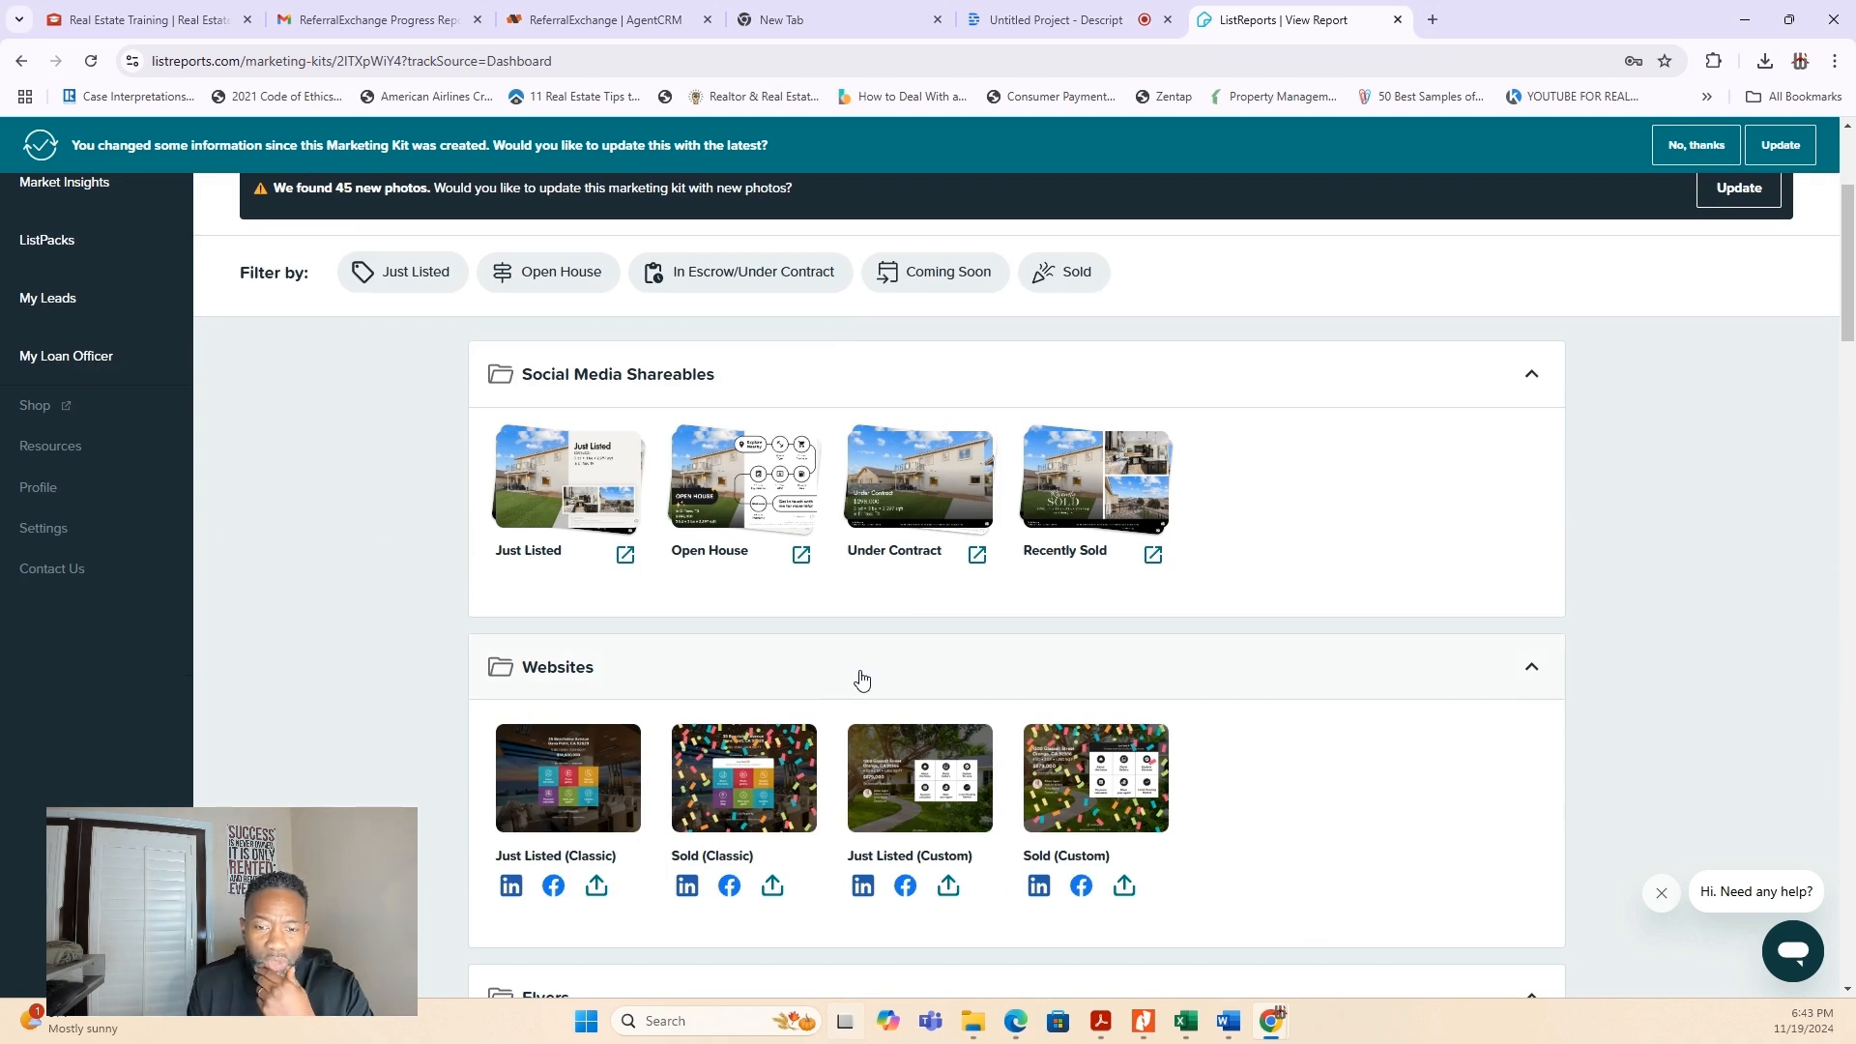
{"action": "left_click", "coordinate": [559, 497]}
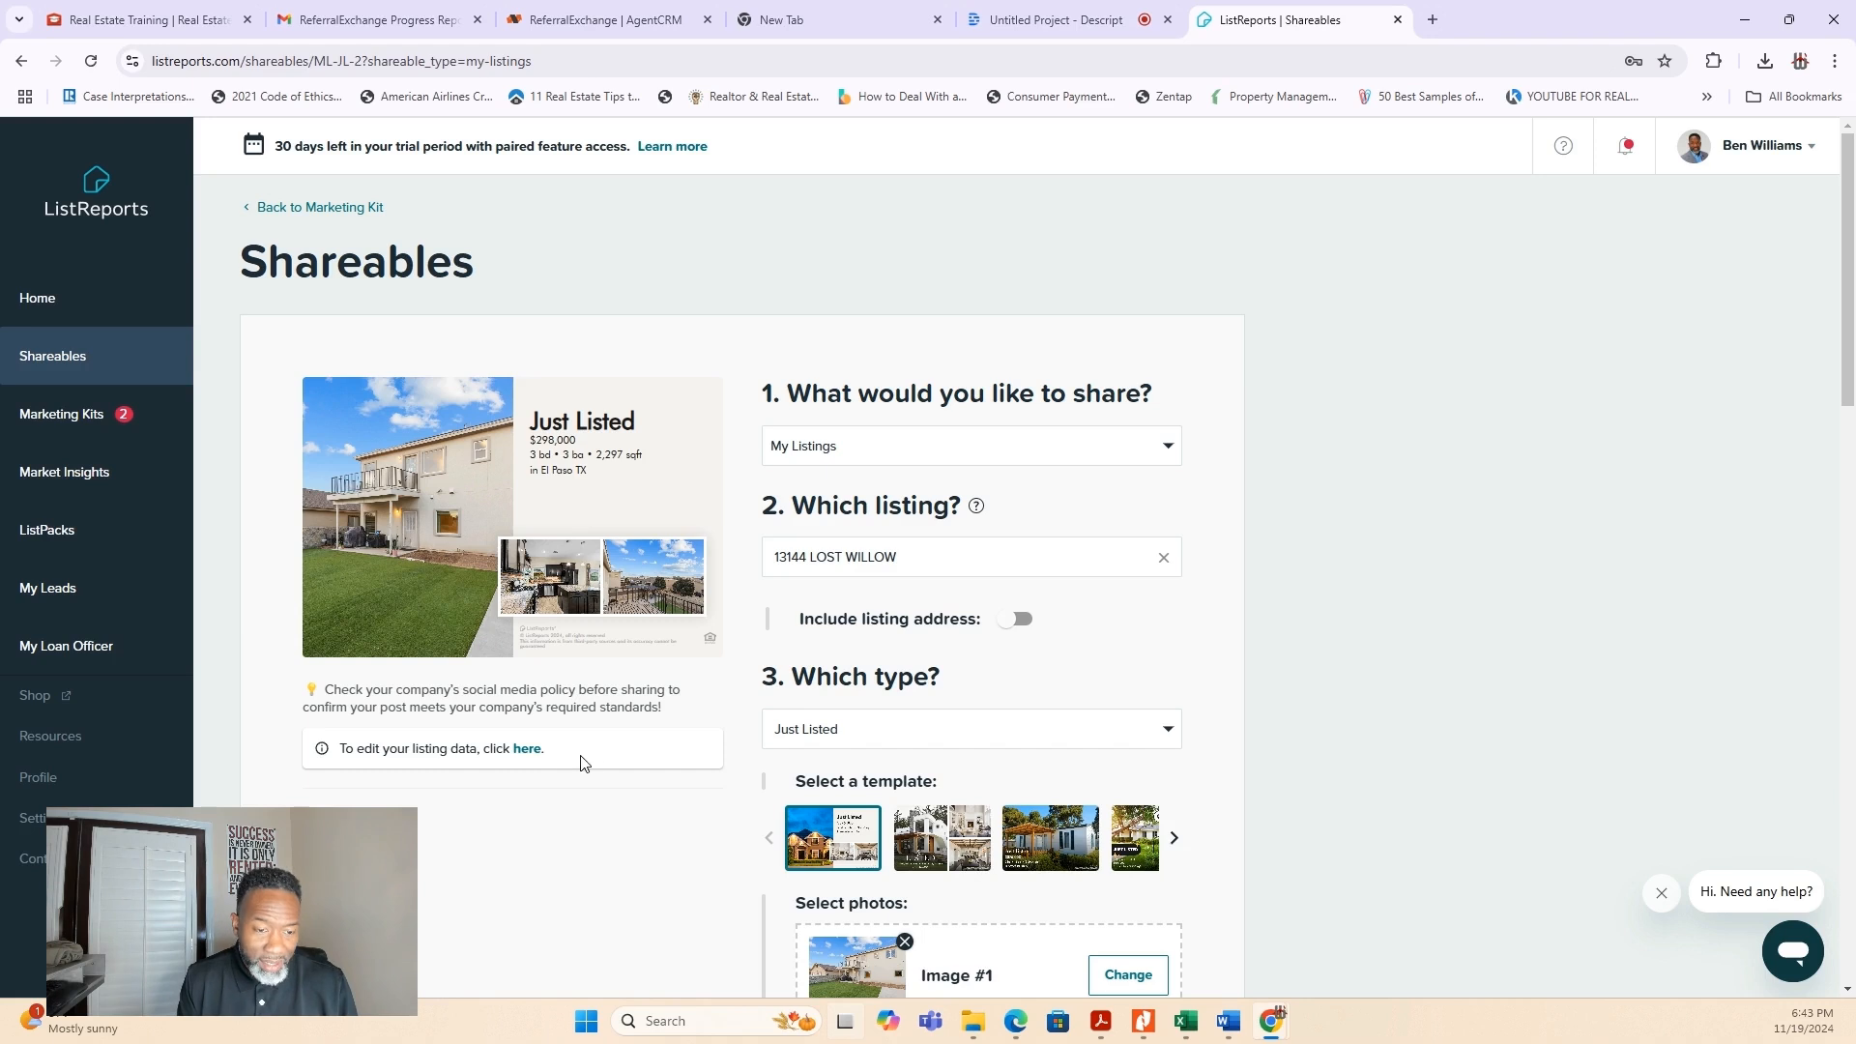
{"action": "left_click", "coordinate": [533, 751]}
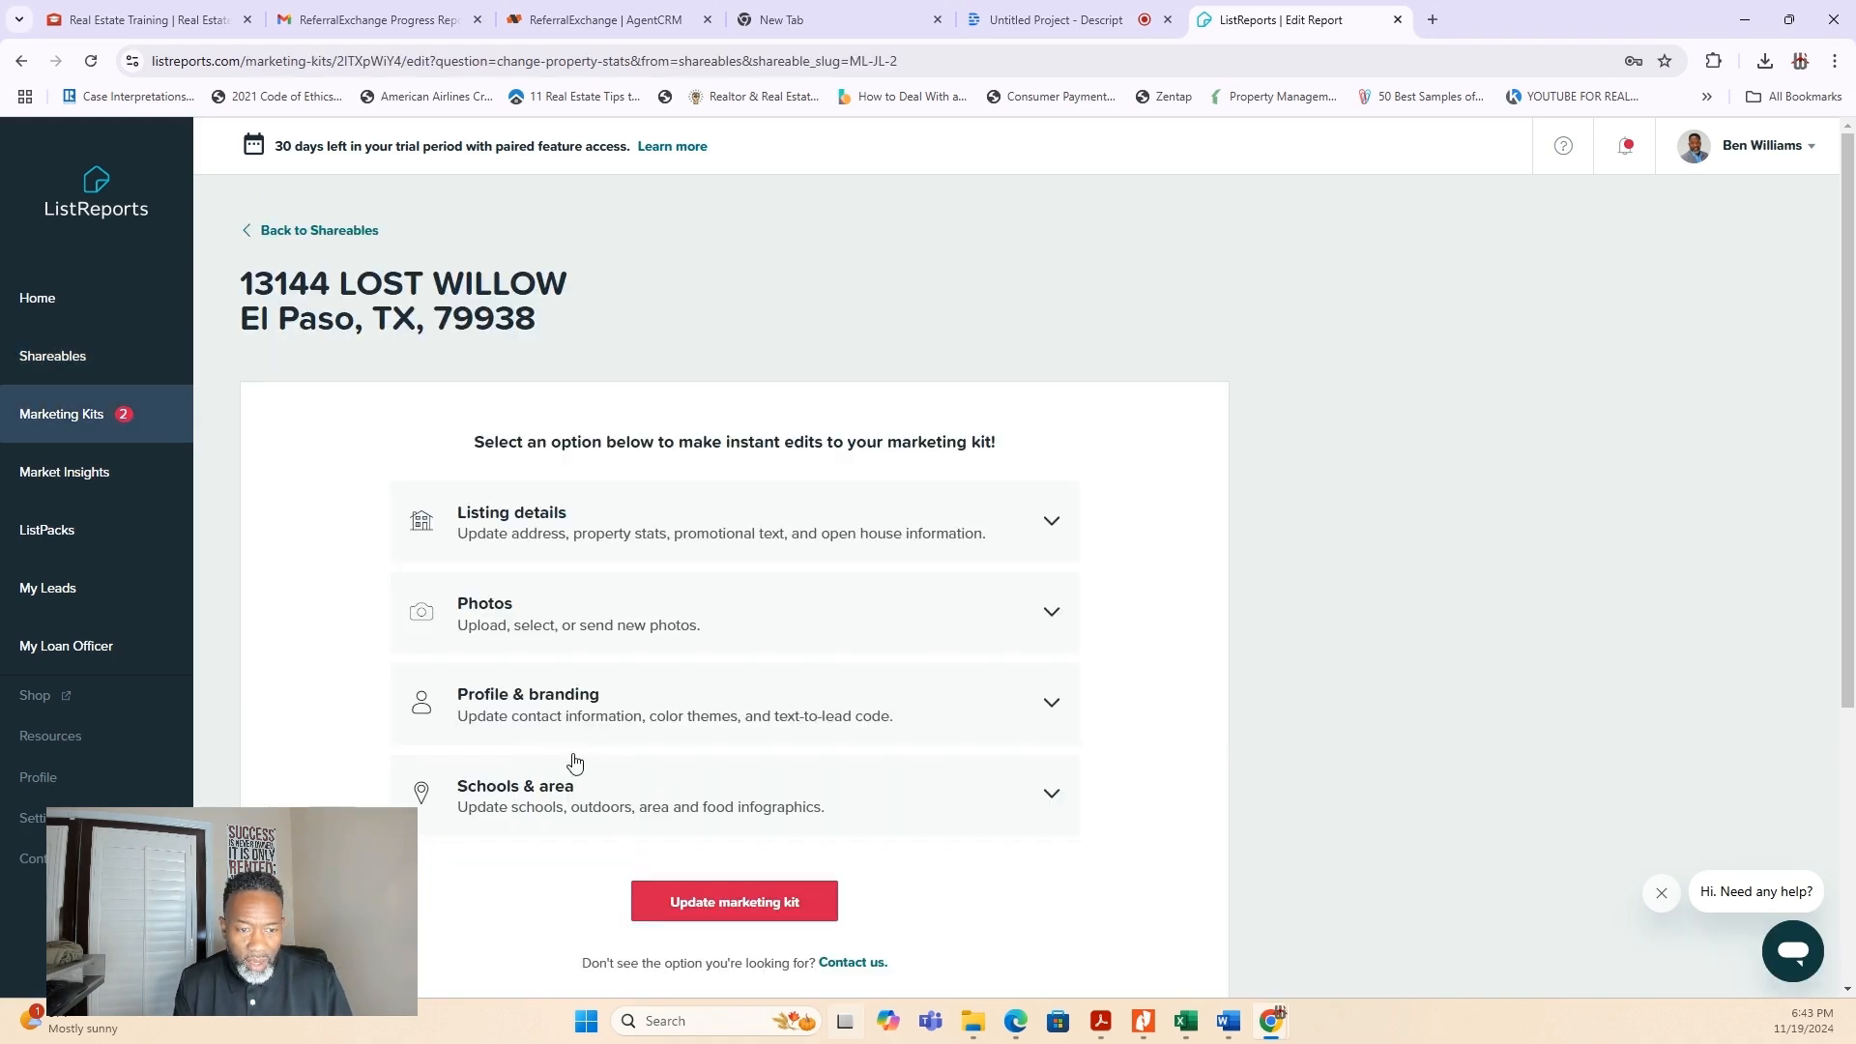
- Expand the marketing kit's Photos options and reveal the additional photo slots for images #4 and #5
{"action": "left_click", "coordinate": [1052, 725]}
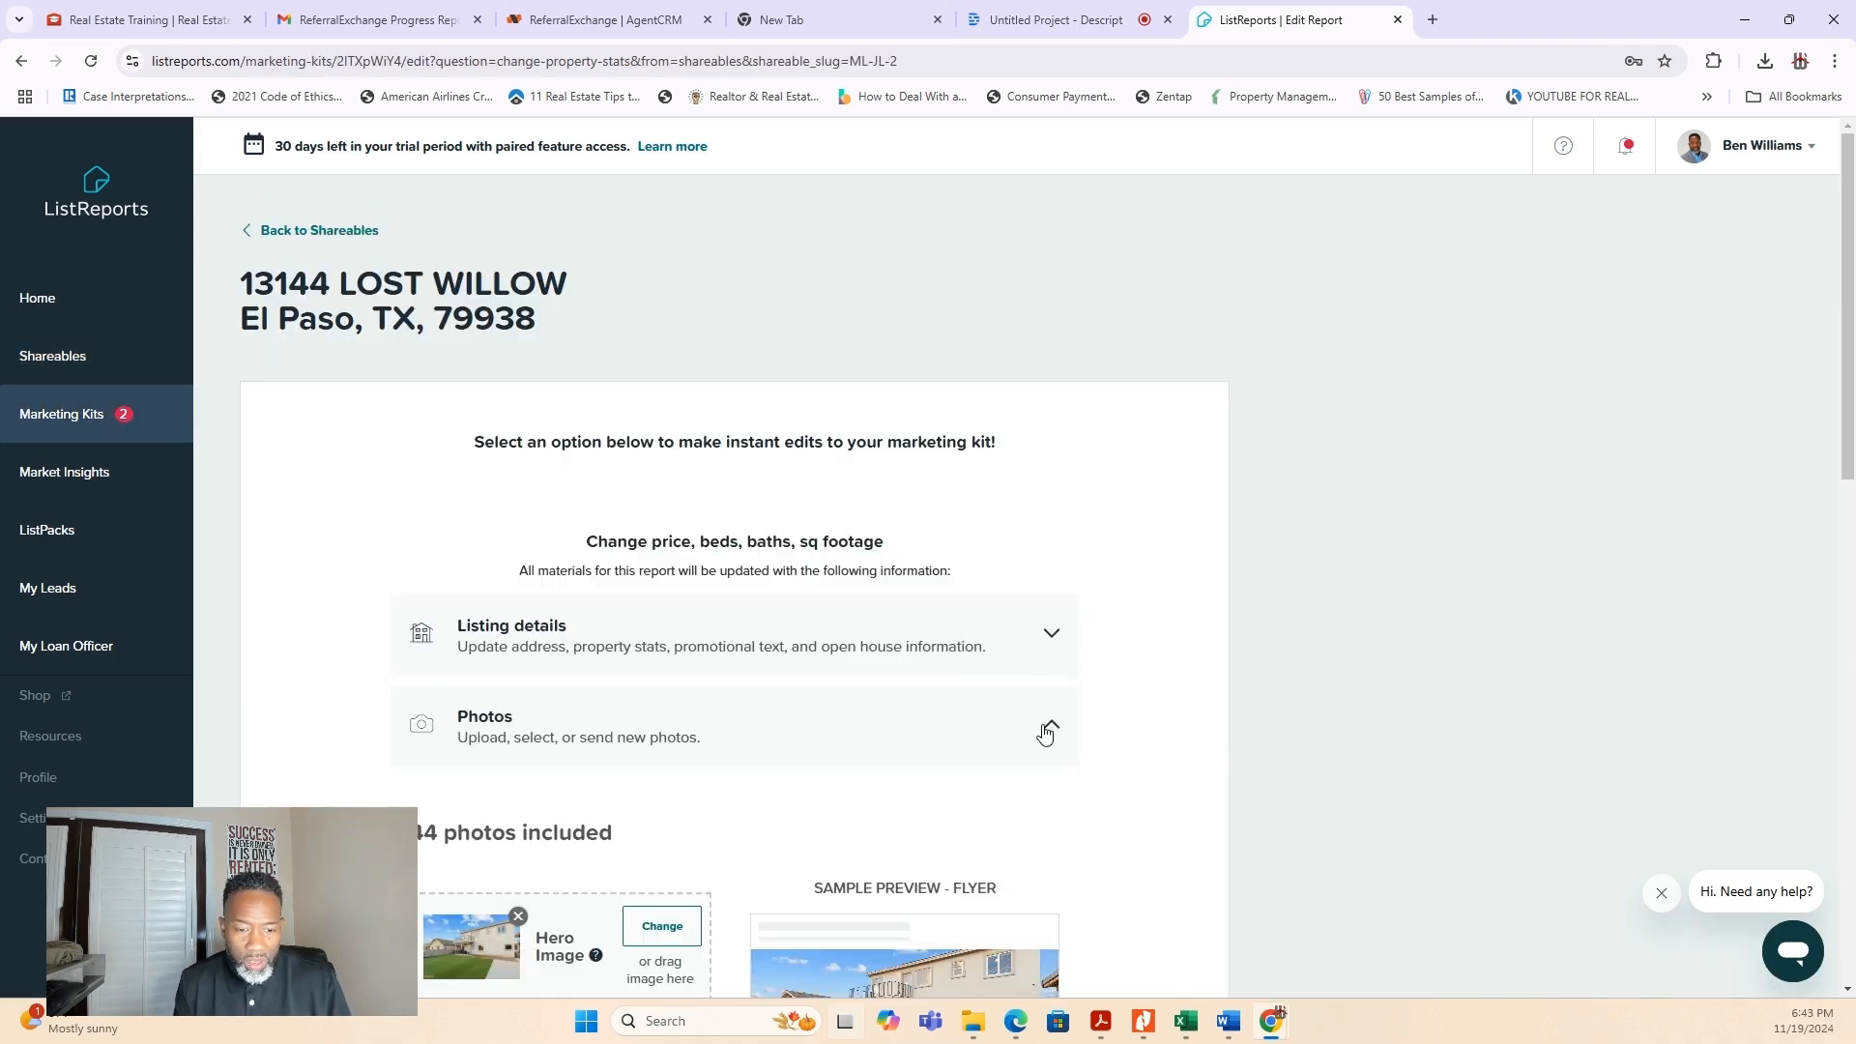
{"action": "scroll", "coordinate": [1046, 725], "scroll_direction": "down", "scroll_amount": 3}
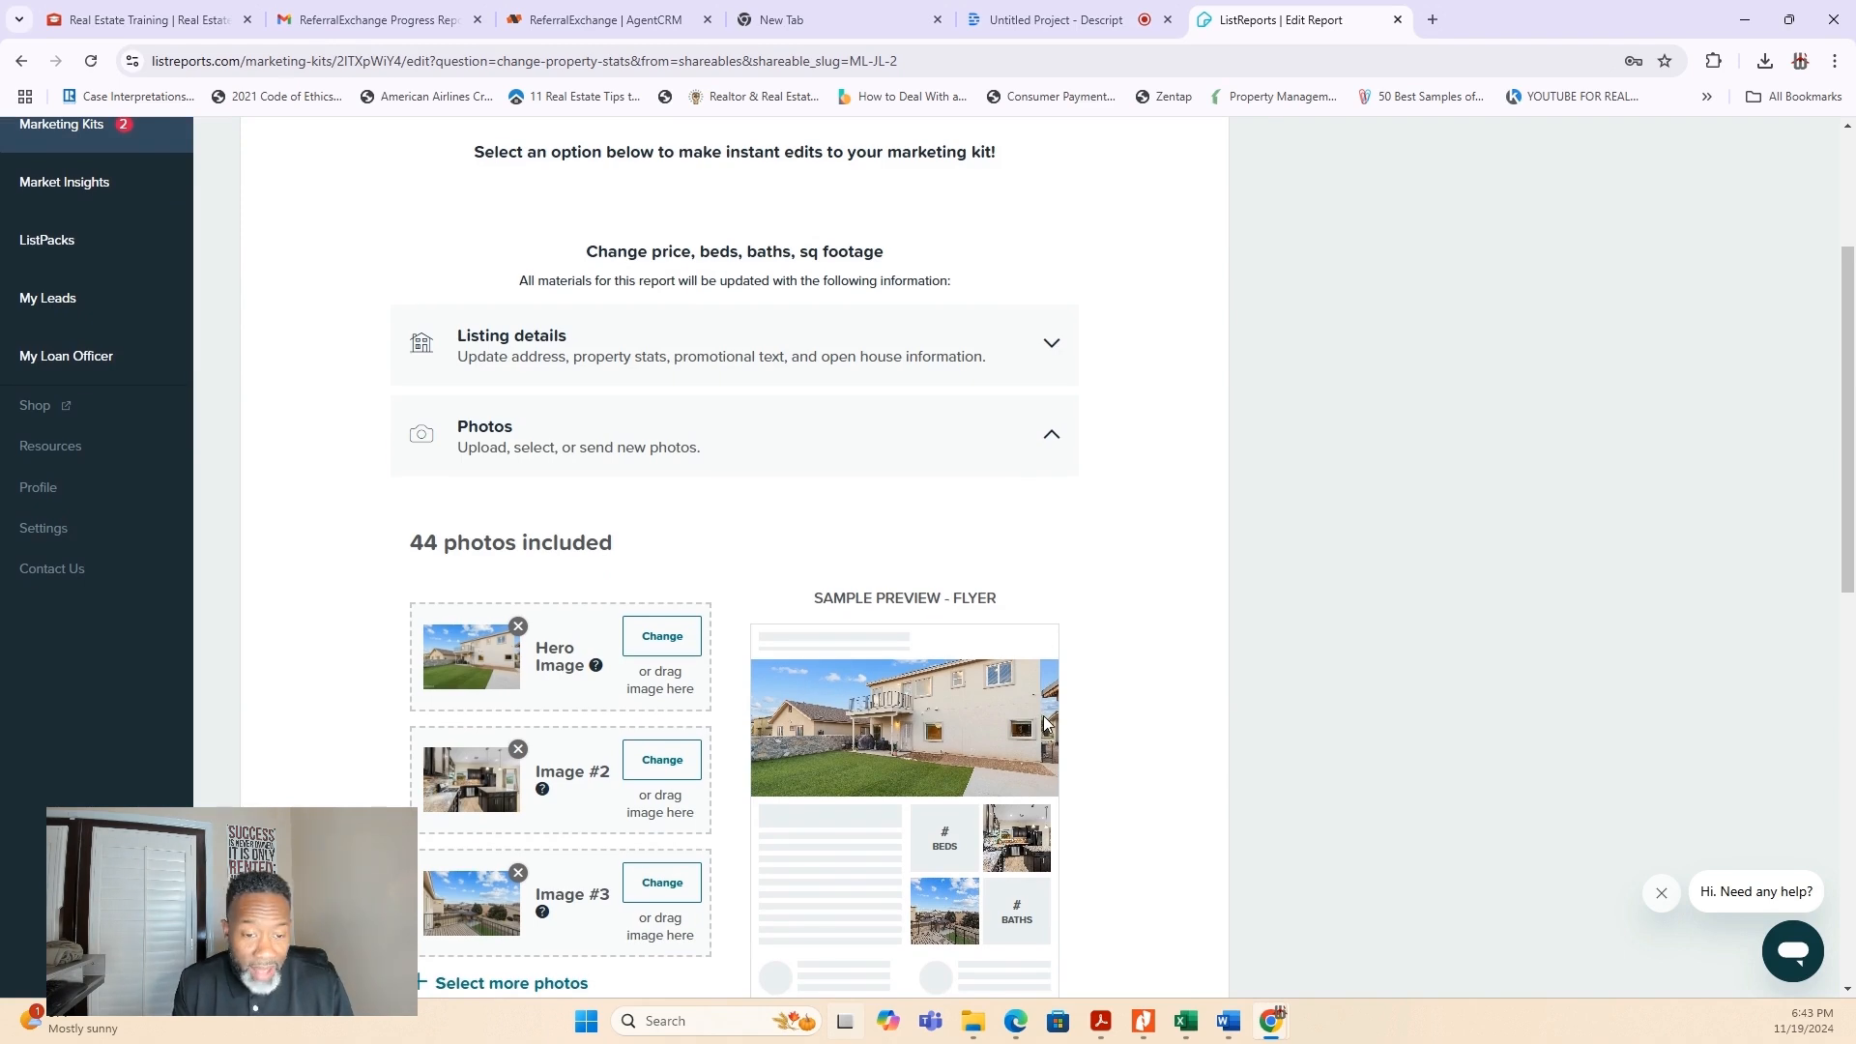
{"action": "scroll", "coordinate": [1044, 725], "scroll_direction": "down", "scroll_amount": 2}
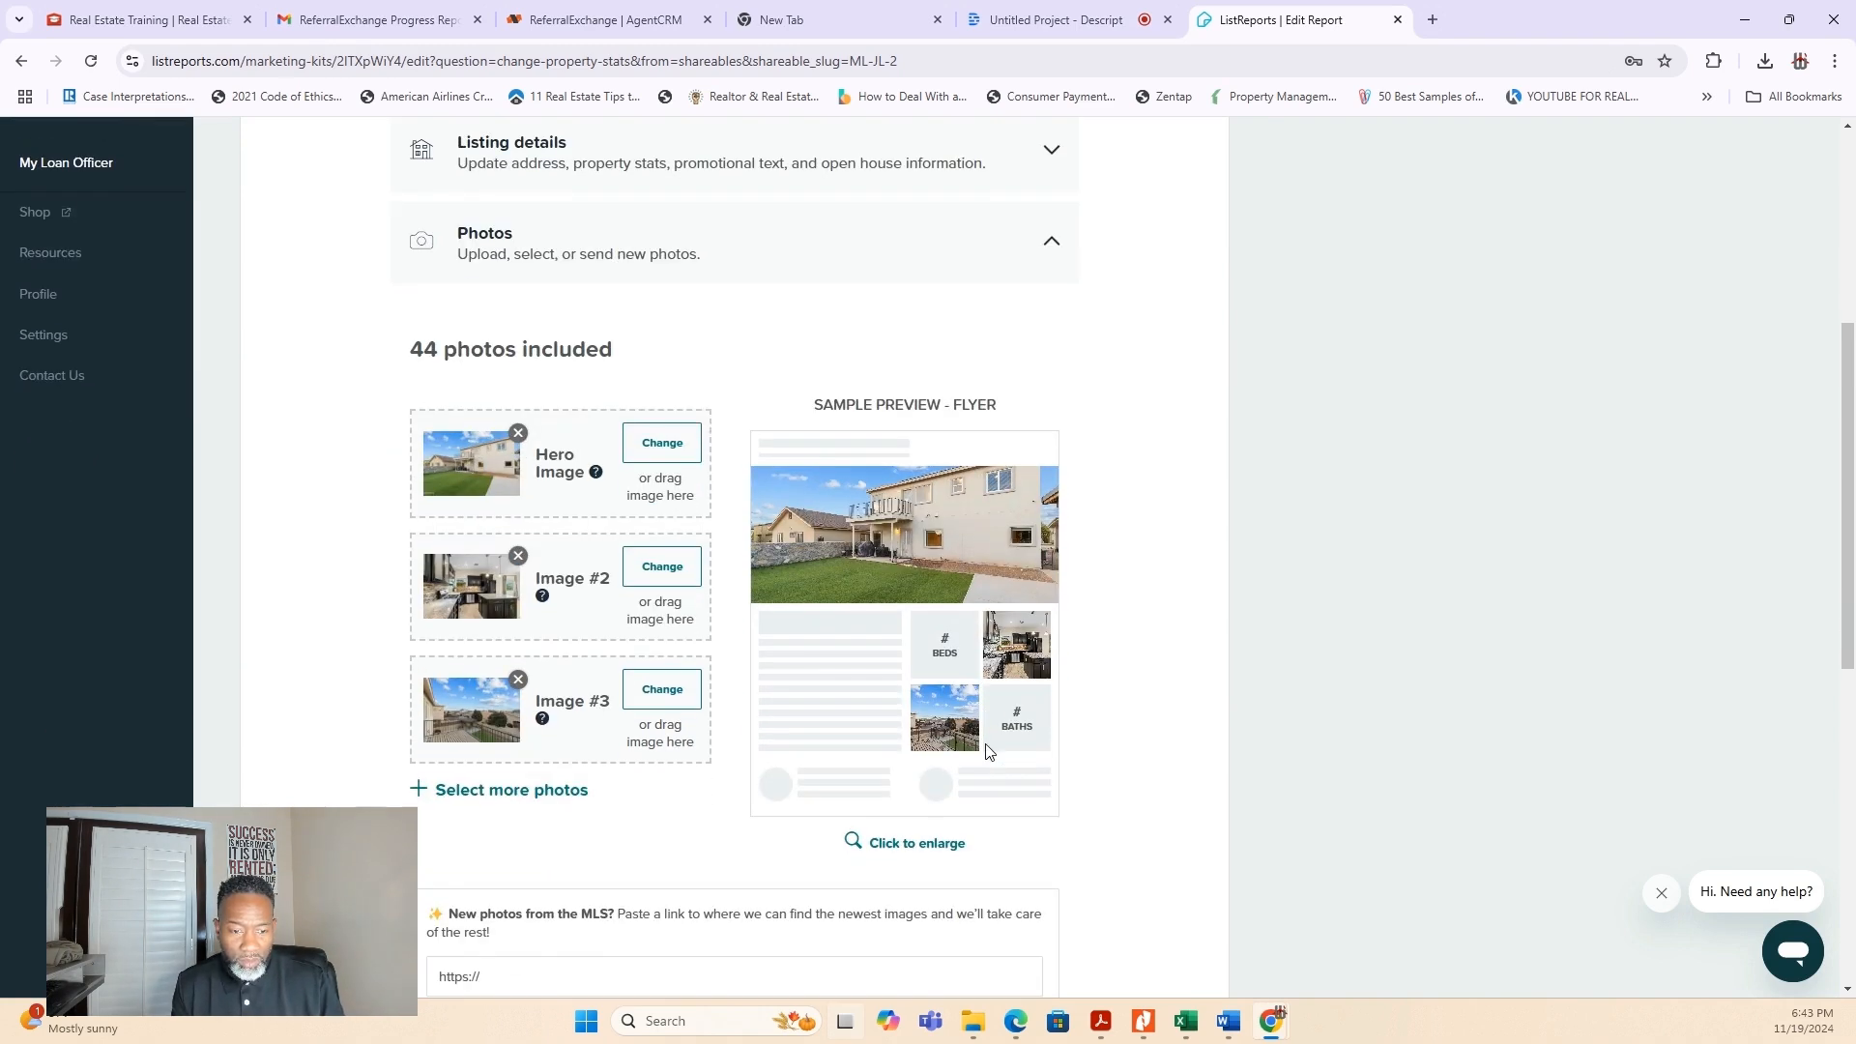
{"action": "left_click", "coordinate": [543, 791]}
{"action": "scroll", "coordinate": [682, 769], "scroll_direction": "down", "scroll_amount": 3}
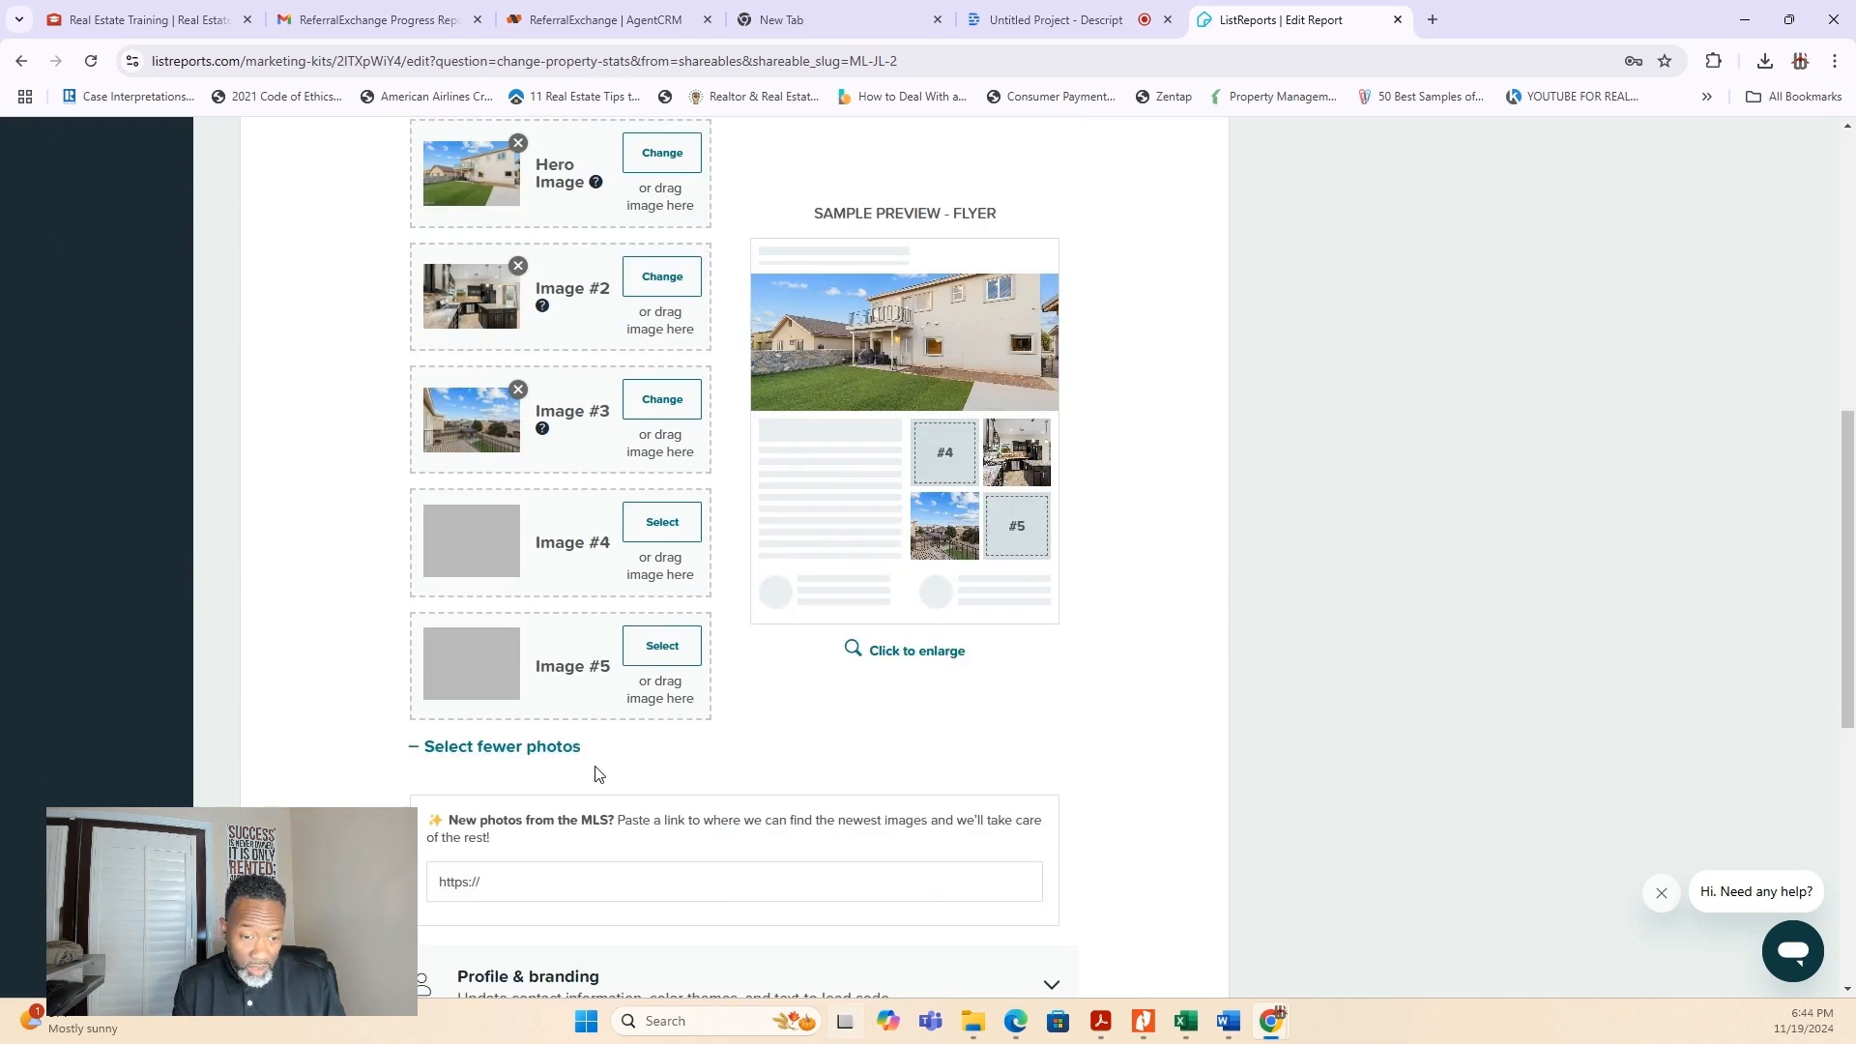
- Browse the listing's photo gallery for image #4 and close it without selecting a photo
{"action": "scroll", "coordinate": [596, 768], "scroll_direction": "down", "scroll_amount": 2}
{"action": "scroll", "coordinate": [596, 764], "scroll_direction": "up", "scroll_amount": 2}
{"action": "left_click", "coordinate": [662, 523]}
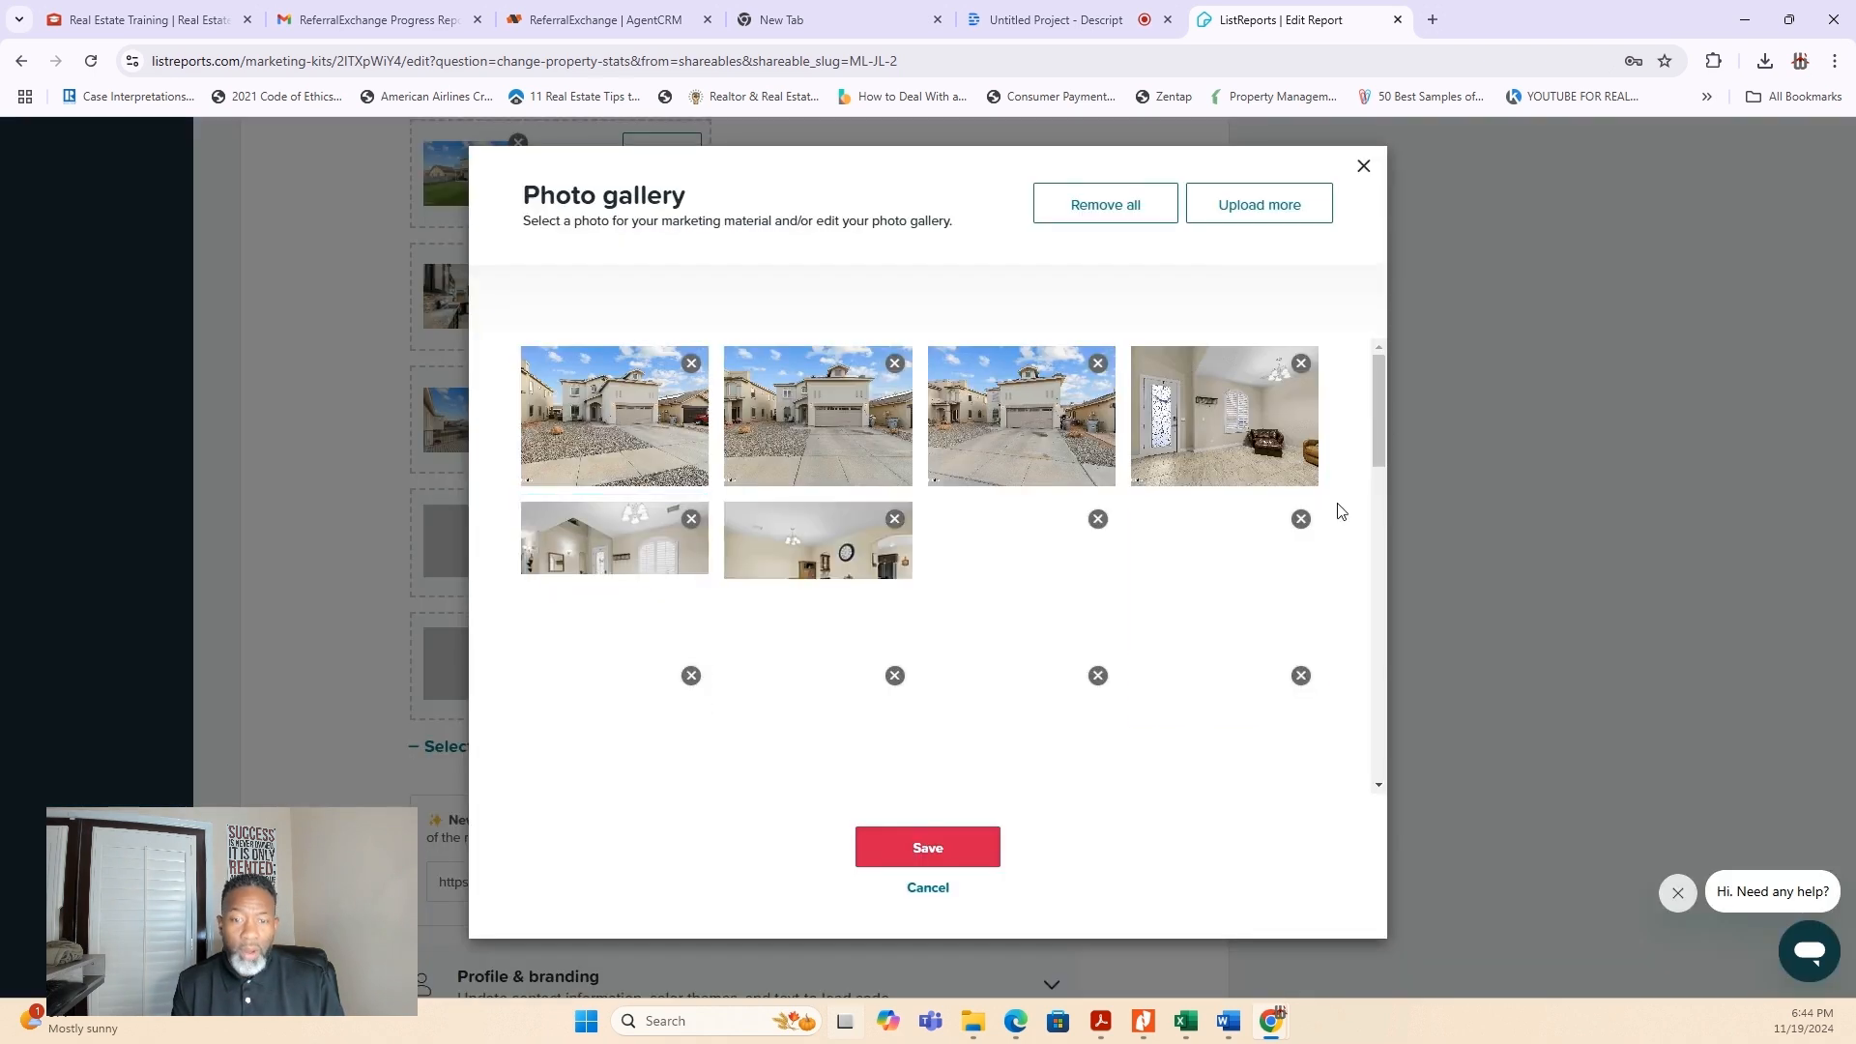
{"action": "scroll", "coordinate": [1185, 571], "scroll_direction": "down", "scroll_amount": 2}
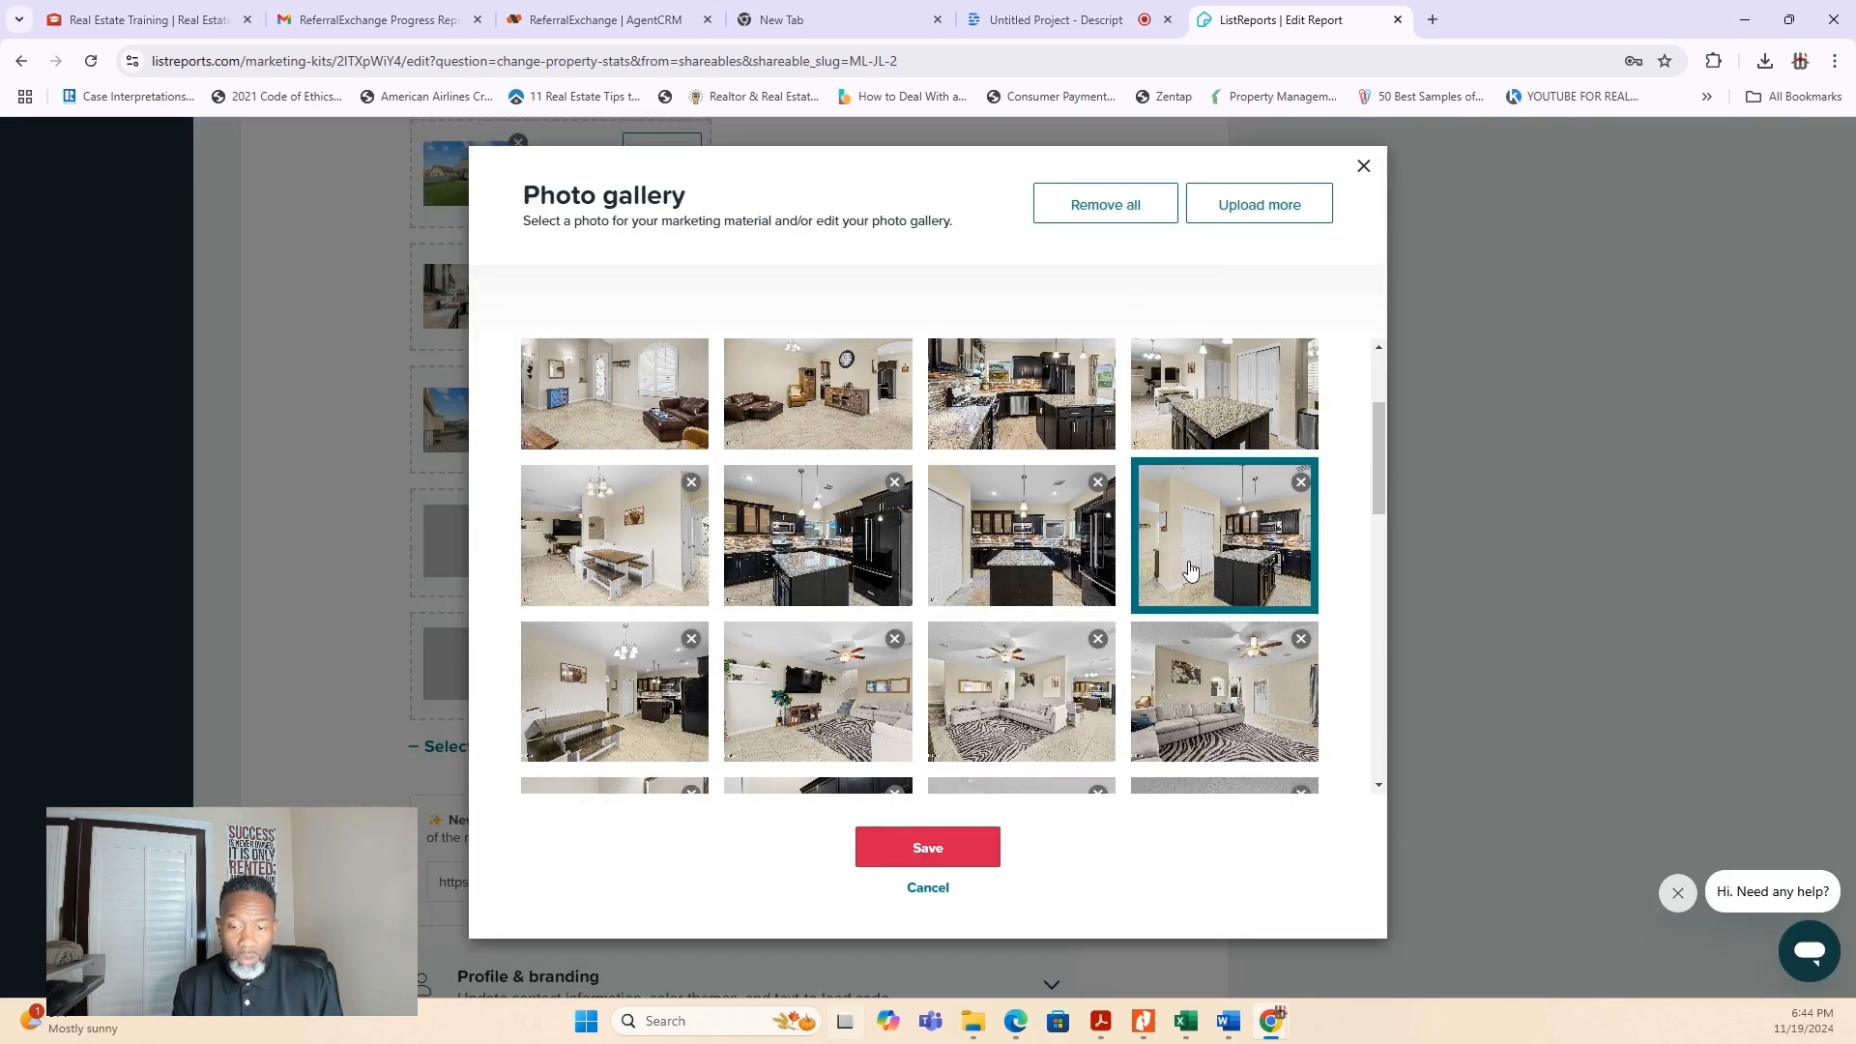
{"action": "scroll", "coordinate": [1188, 570], "scroll_direction": "down", "scroll_amount": 2}
{"action": "scroll", "coordinate": [1190, 571], "scroll_direction": "down", "scroll_amount": 2}
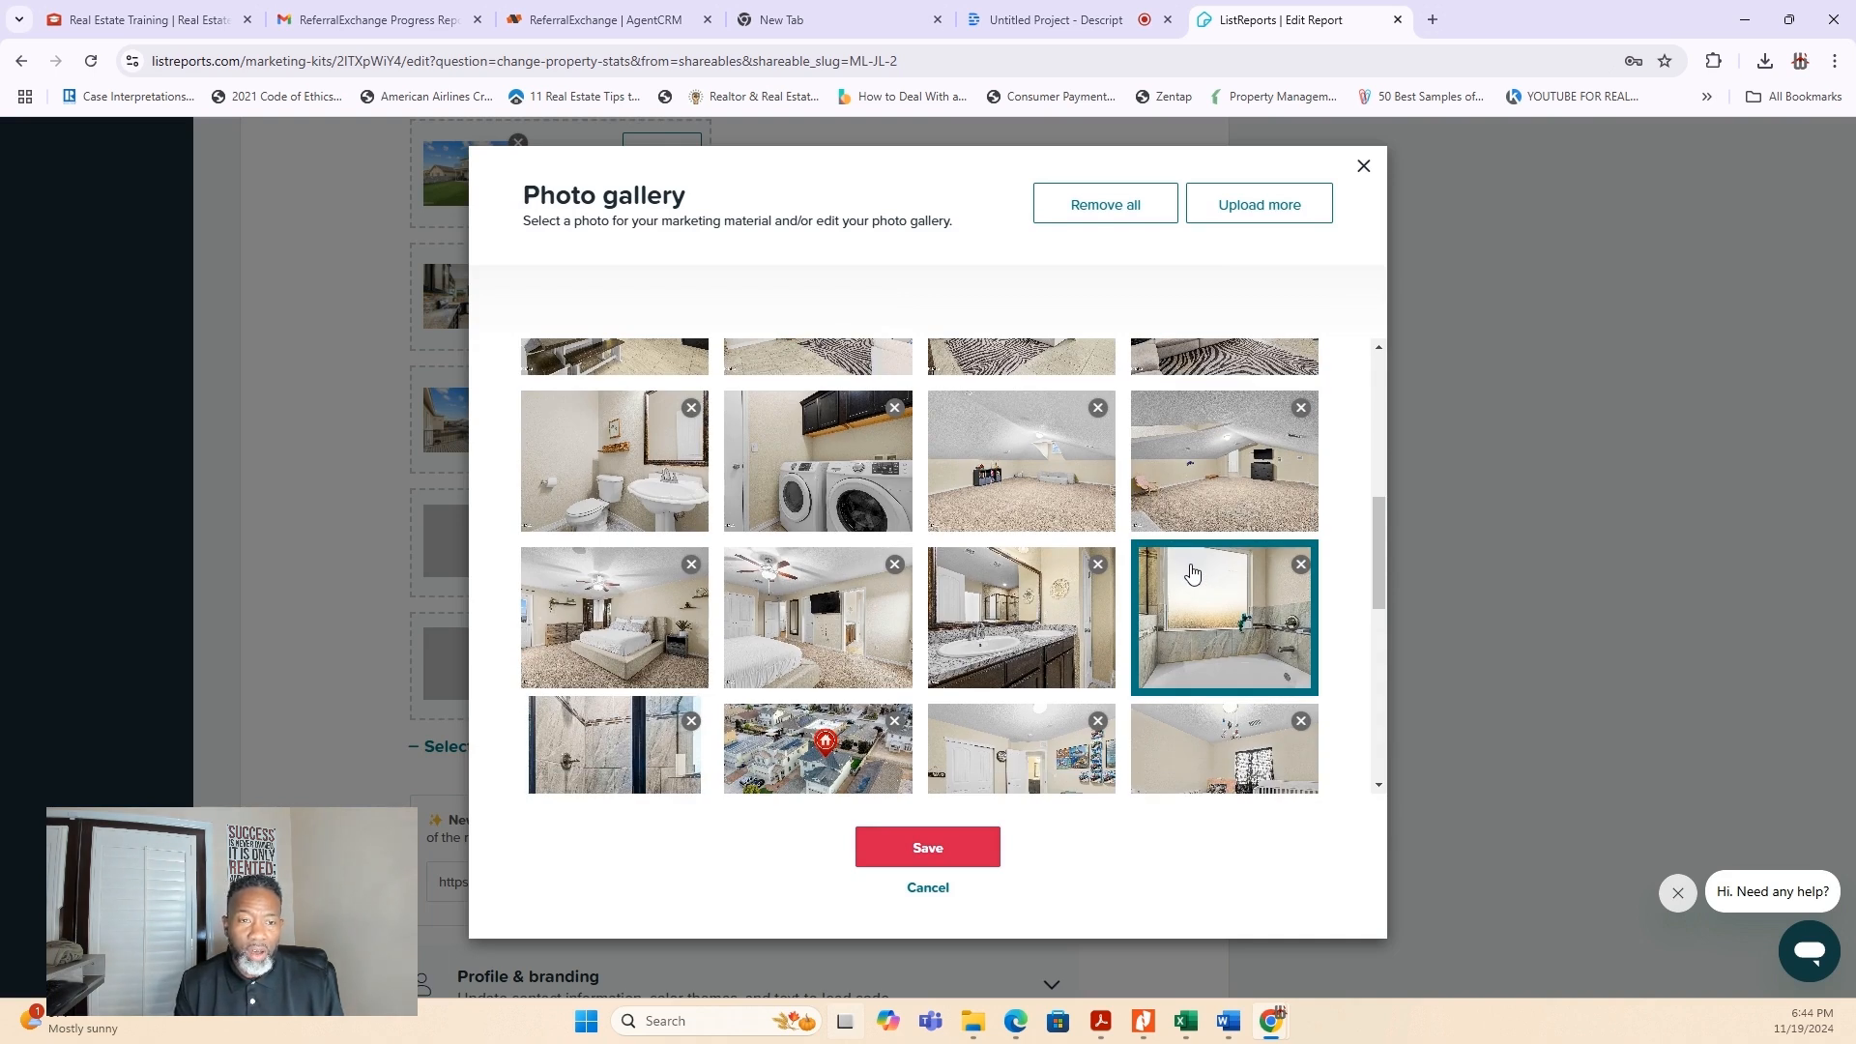
{"action": "left_click", "coordinate": [1363, 172]}
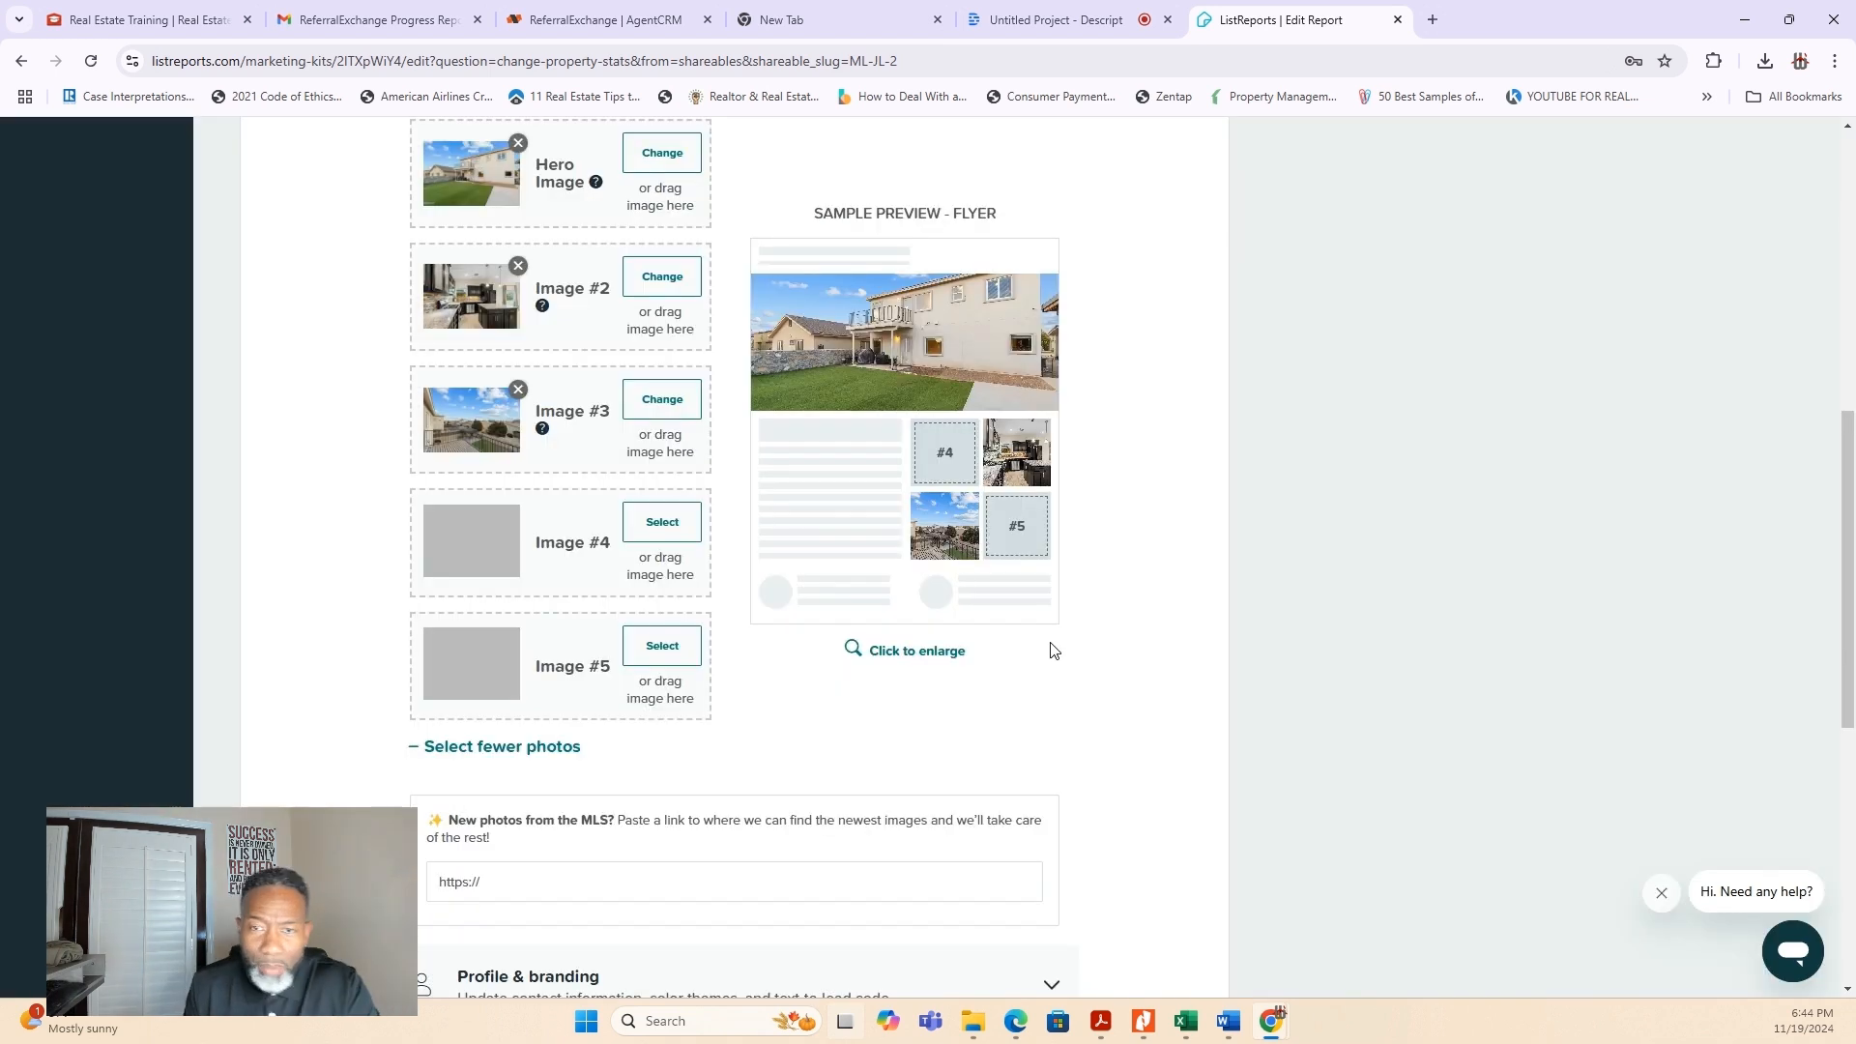
- Return to the Just Listed shareable, try the infographic template, and select the three-photo collage template
{"action": "scroll", "coordinate": [958, 674], "scroll_direction": "up", "scroll_amount": 2}
{"action": "scroll", "coordinate": [624, 447], "scroll_direction": "up", "scroll_amount": 6}
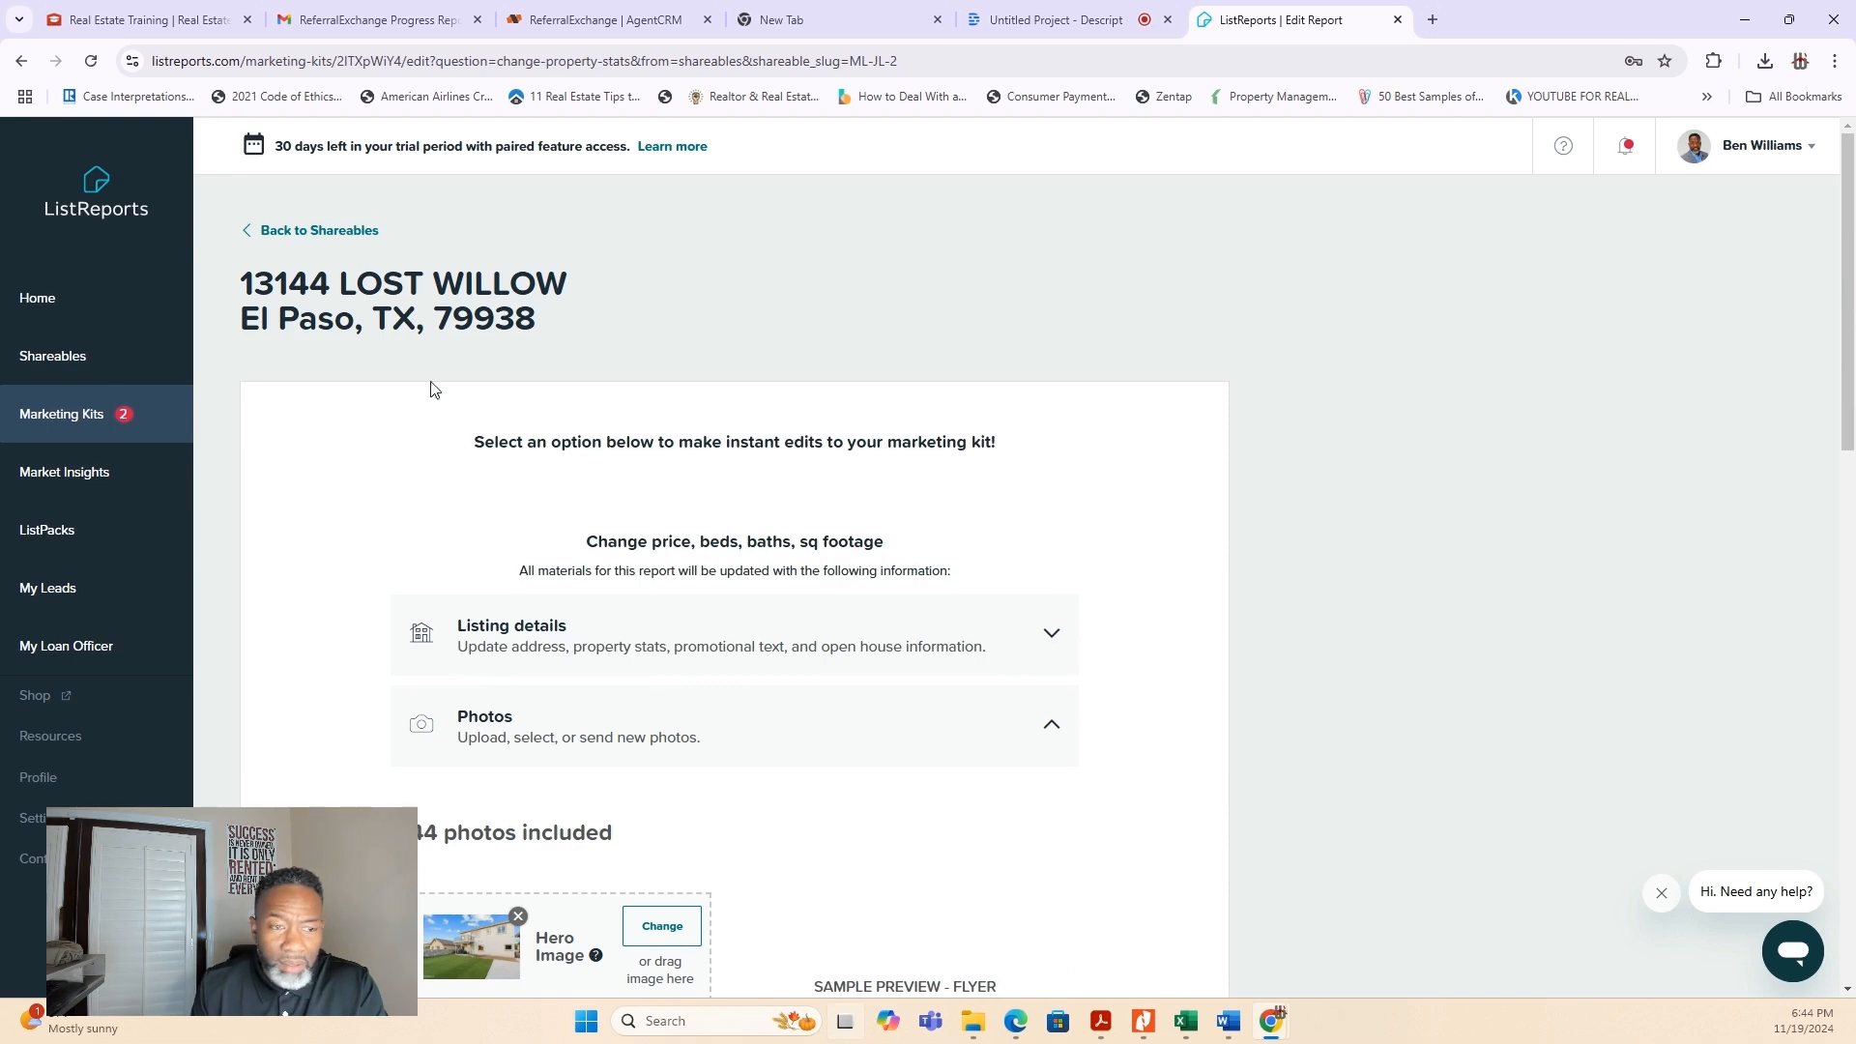
{"action": "left_click", "coordinate": [290, 231]}
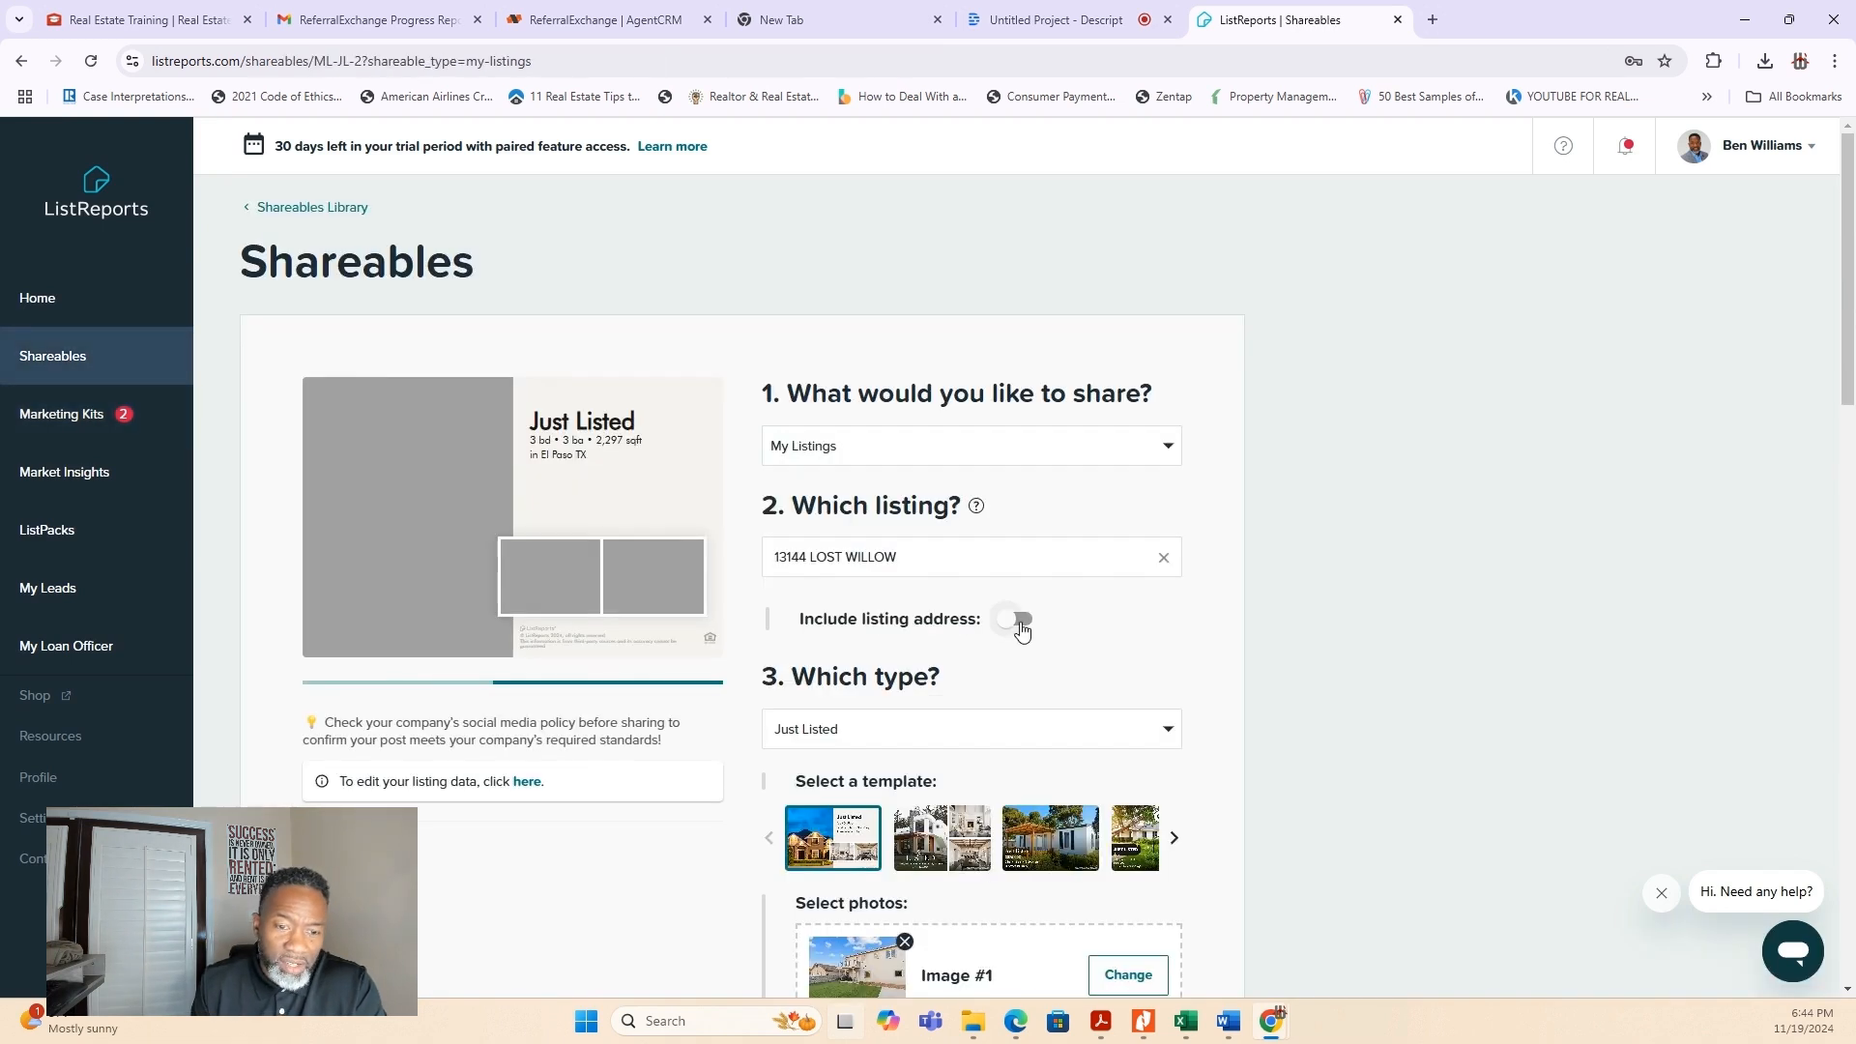
{"action": "scroll", "coordinate": [1022, 630], "scroll_direction": "down", "scroll_amount": 2}
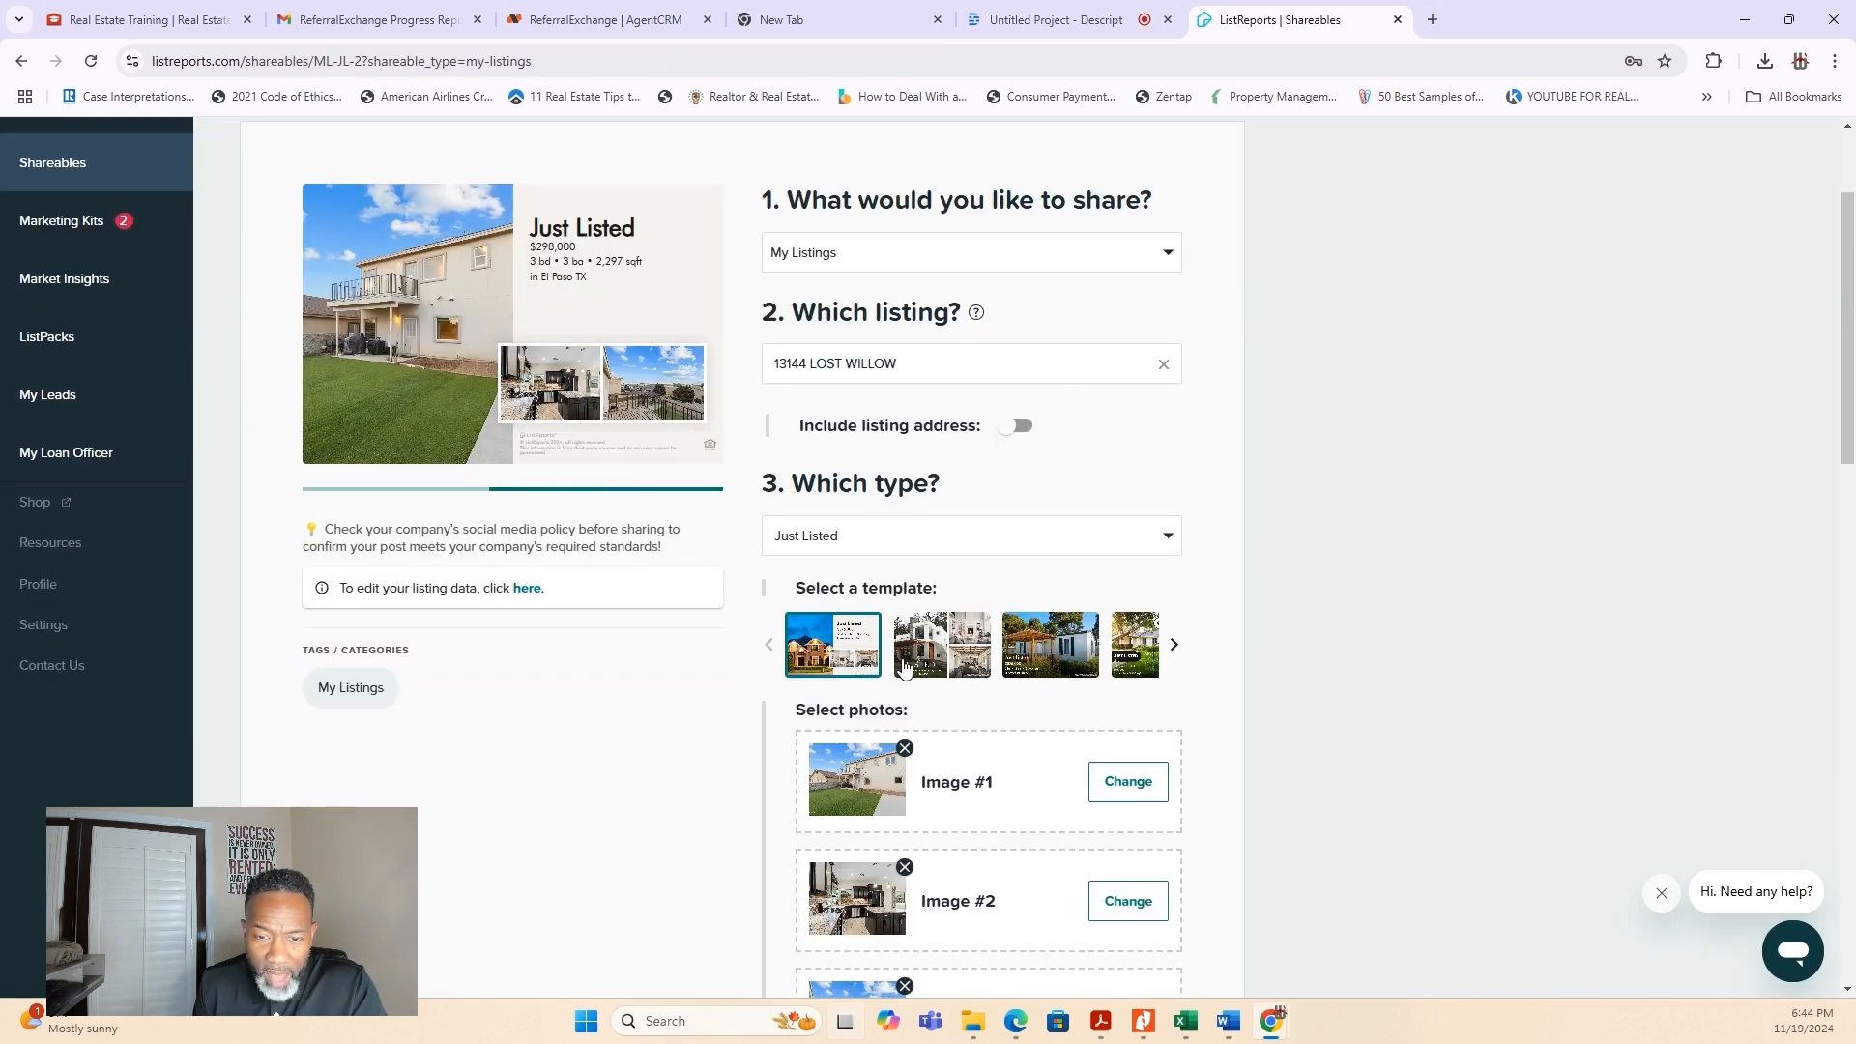
{"action": "left_click", "coordinate": [1175, 646]}
{"action": "left_click", "coordinate": [1090, 657]}
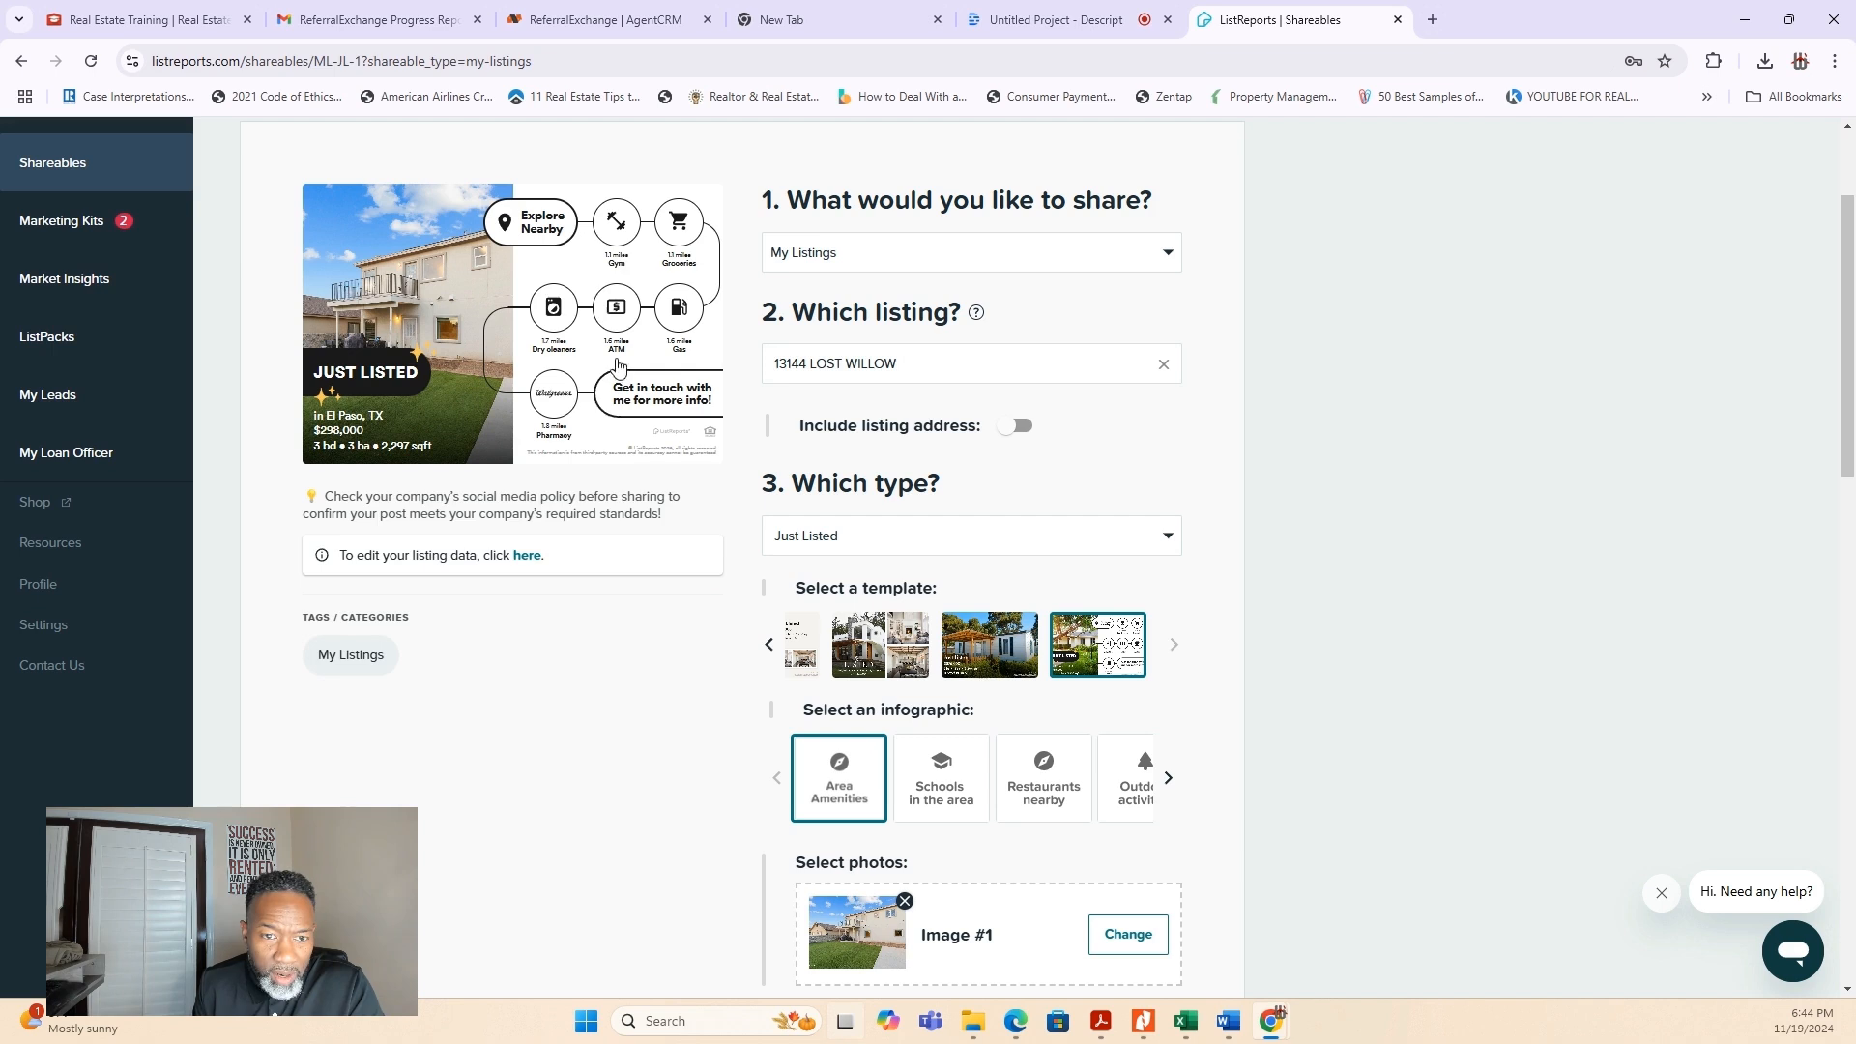
{"action": "left_click", "coordinate": [888, 649]}
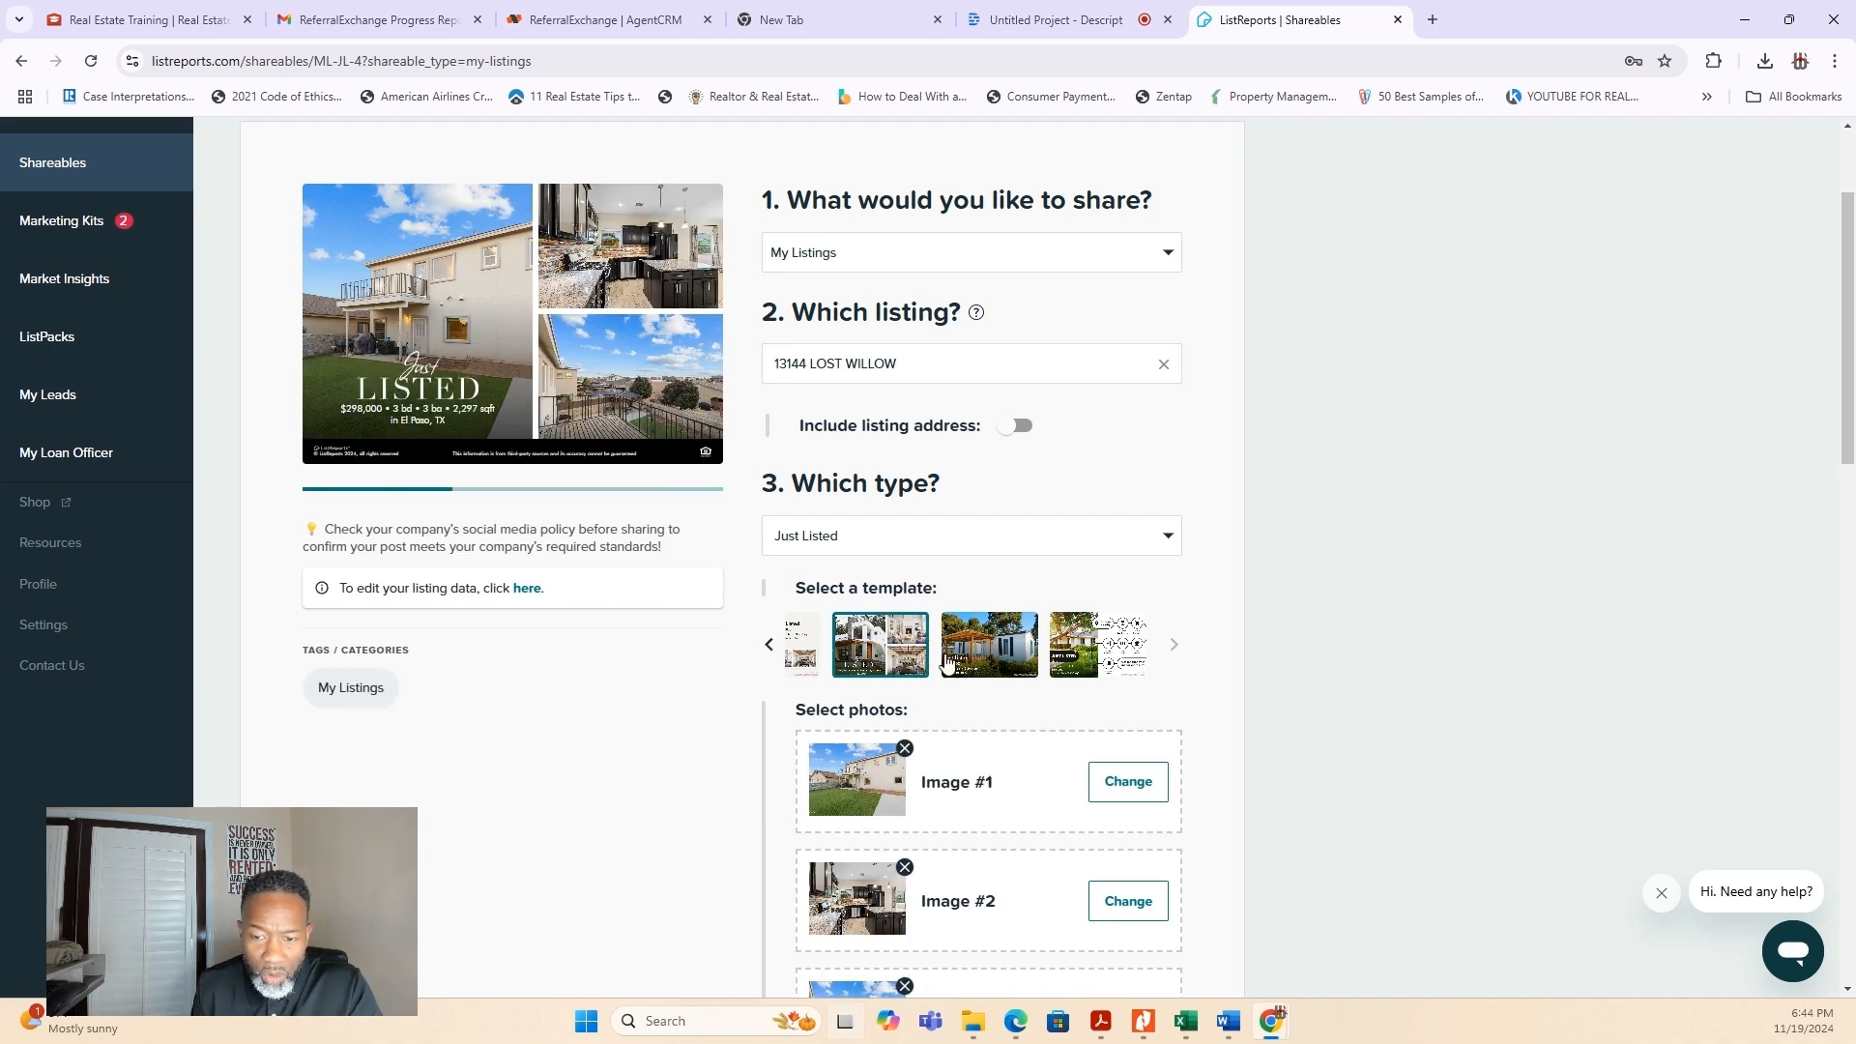
- Apply the Black branding to the Just Listed shareable
{"action": "scroll", "coordinate": [1090, 641], "scroll_direction": "down", "scroll_amount": 5}
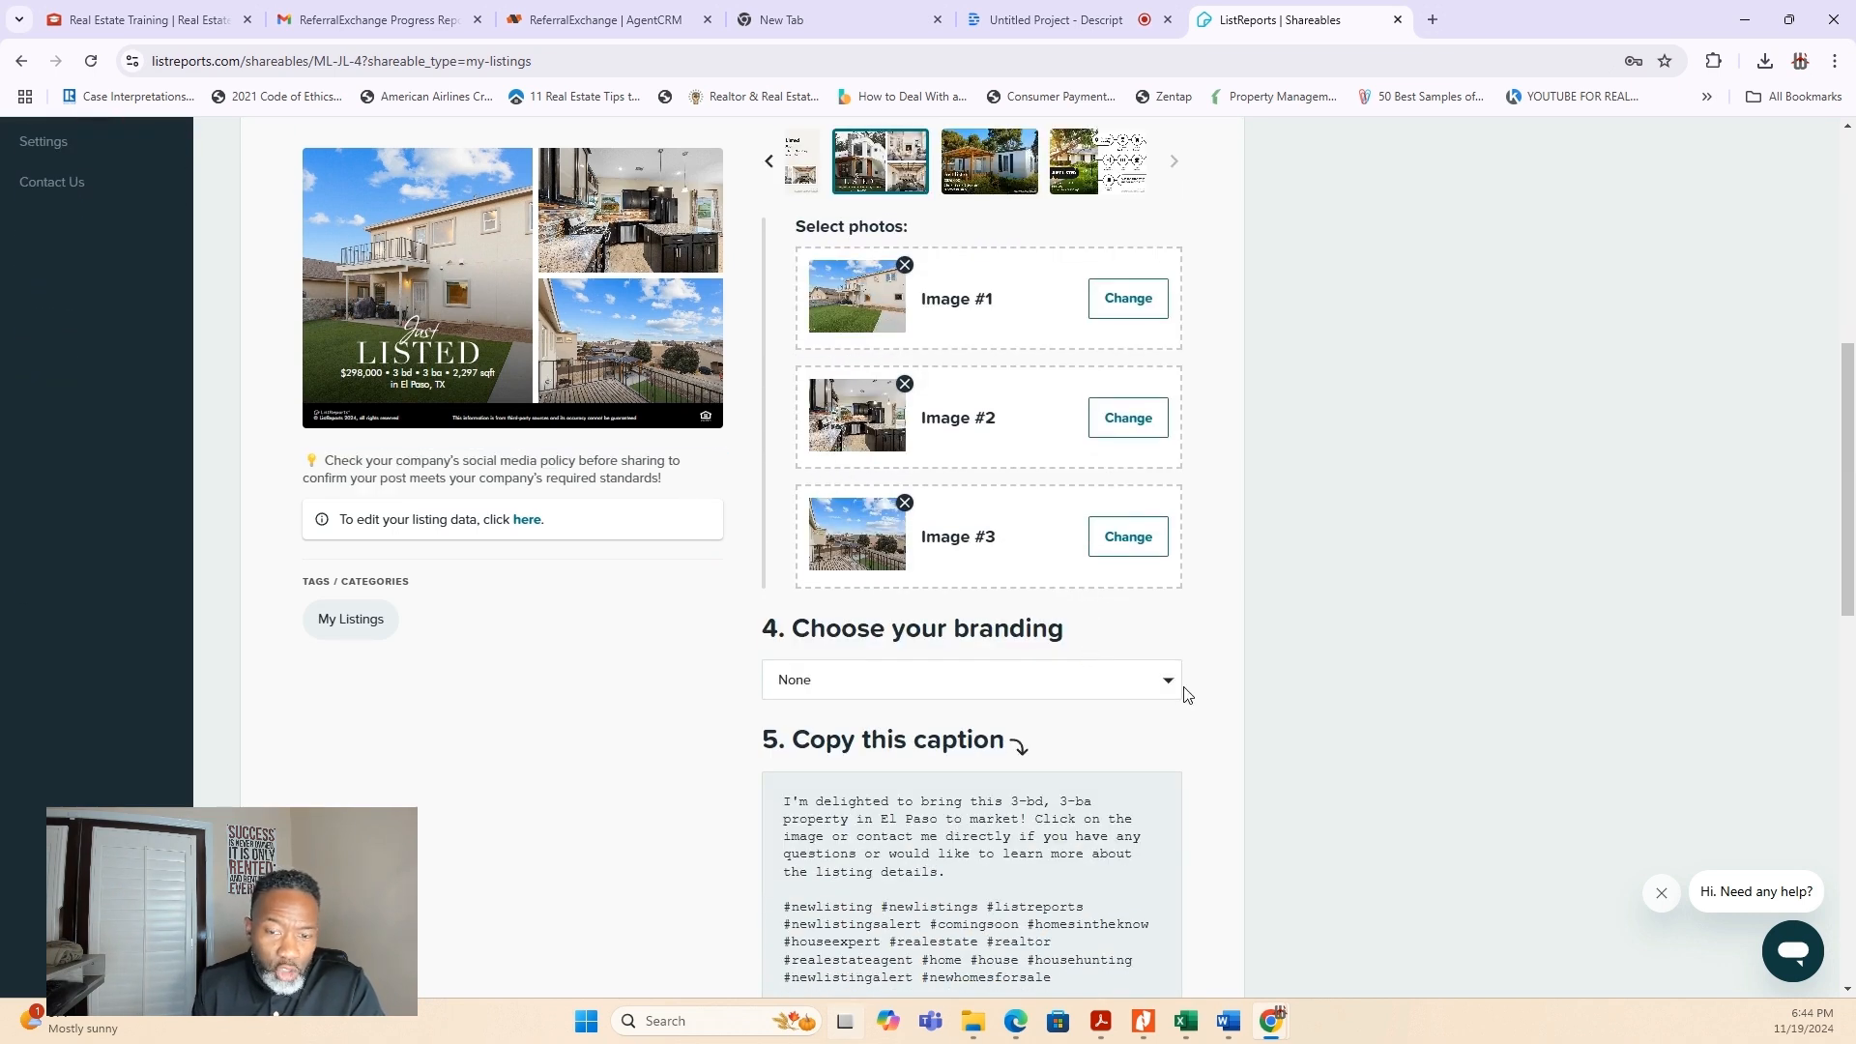
{"action": "left_click", "coordinate": [1170, 690]}
{"action": "left_click", "coordinate": [856, 816]}
- Copy the suggested caption of the Just Listed shareable
{"action": "scroll", "coordinate": [1169, 945], "scroll_direction": "down", "scroll_amount": 3}
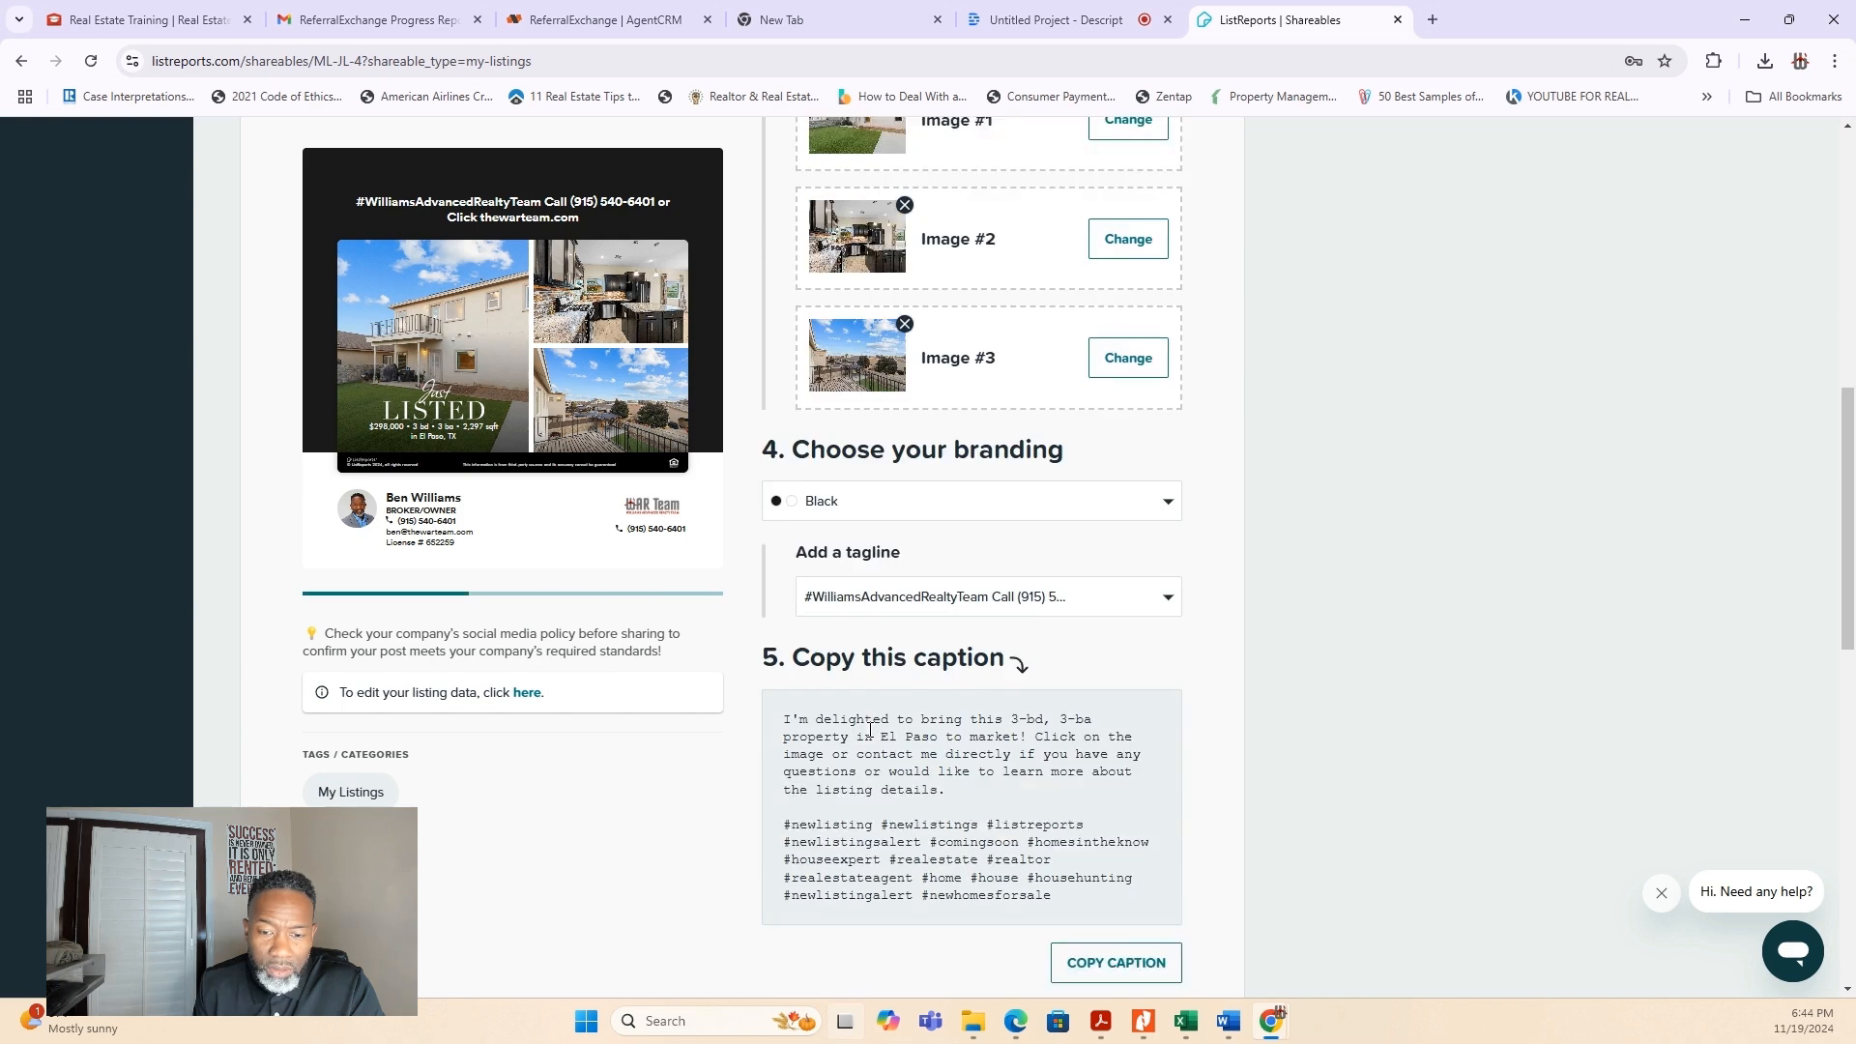
{"action": "left_click", "coordinate": [1104, 858]}
{"action": "scroll", "coordinate": [1104, 859], "scroll_direction": "down", "scroll_amount": 1}
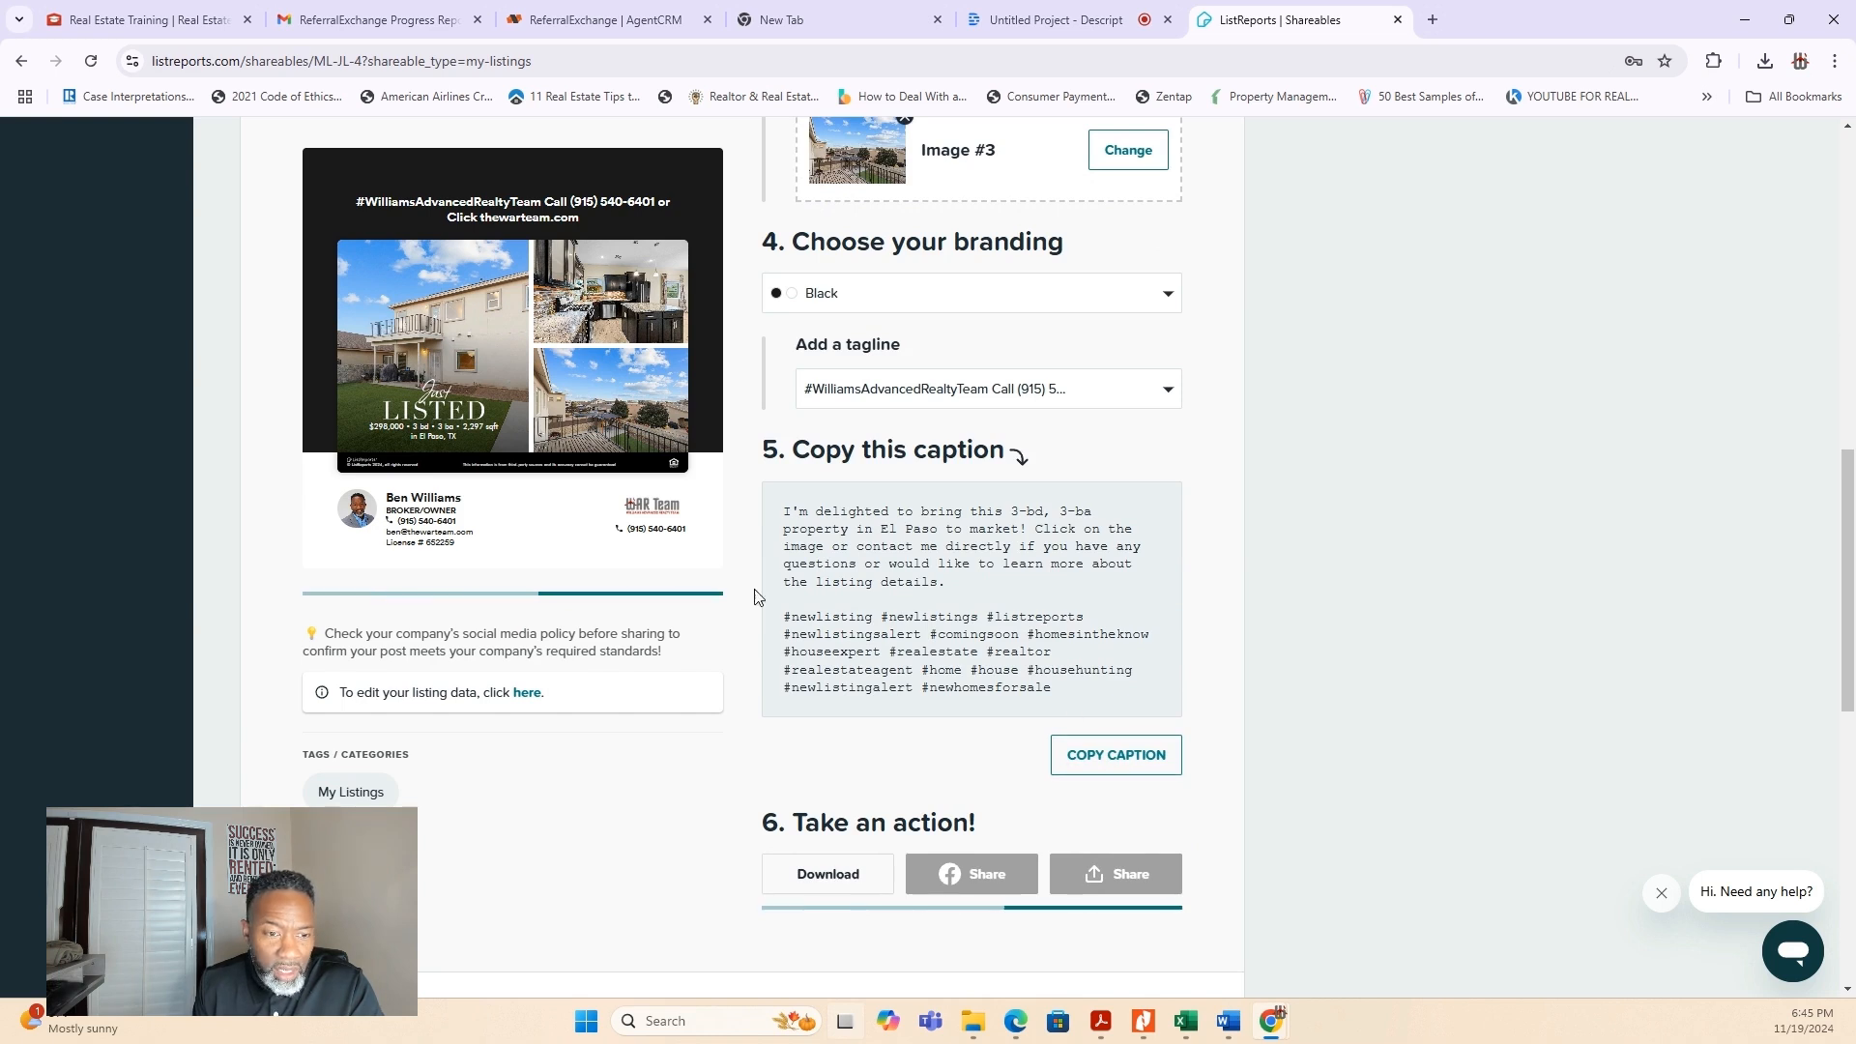
{"action": "left_click", "coordinate": [1109, 756]}
- Preview the shareable as a Facebook post on the personal profile and close the post window without publishing
{"action": "left_click", "coordinate": [978, 881]}
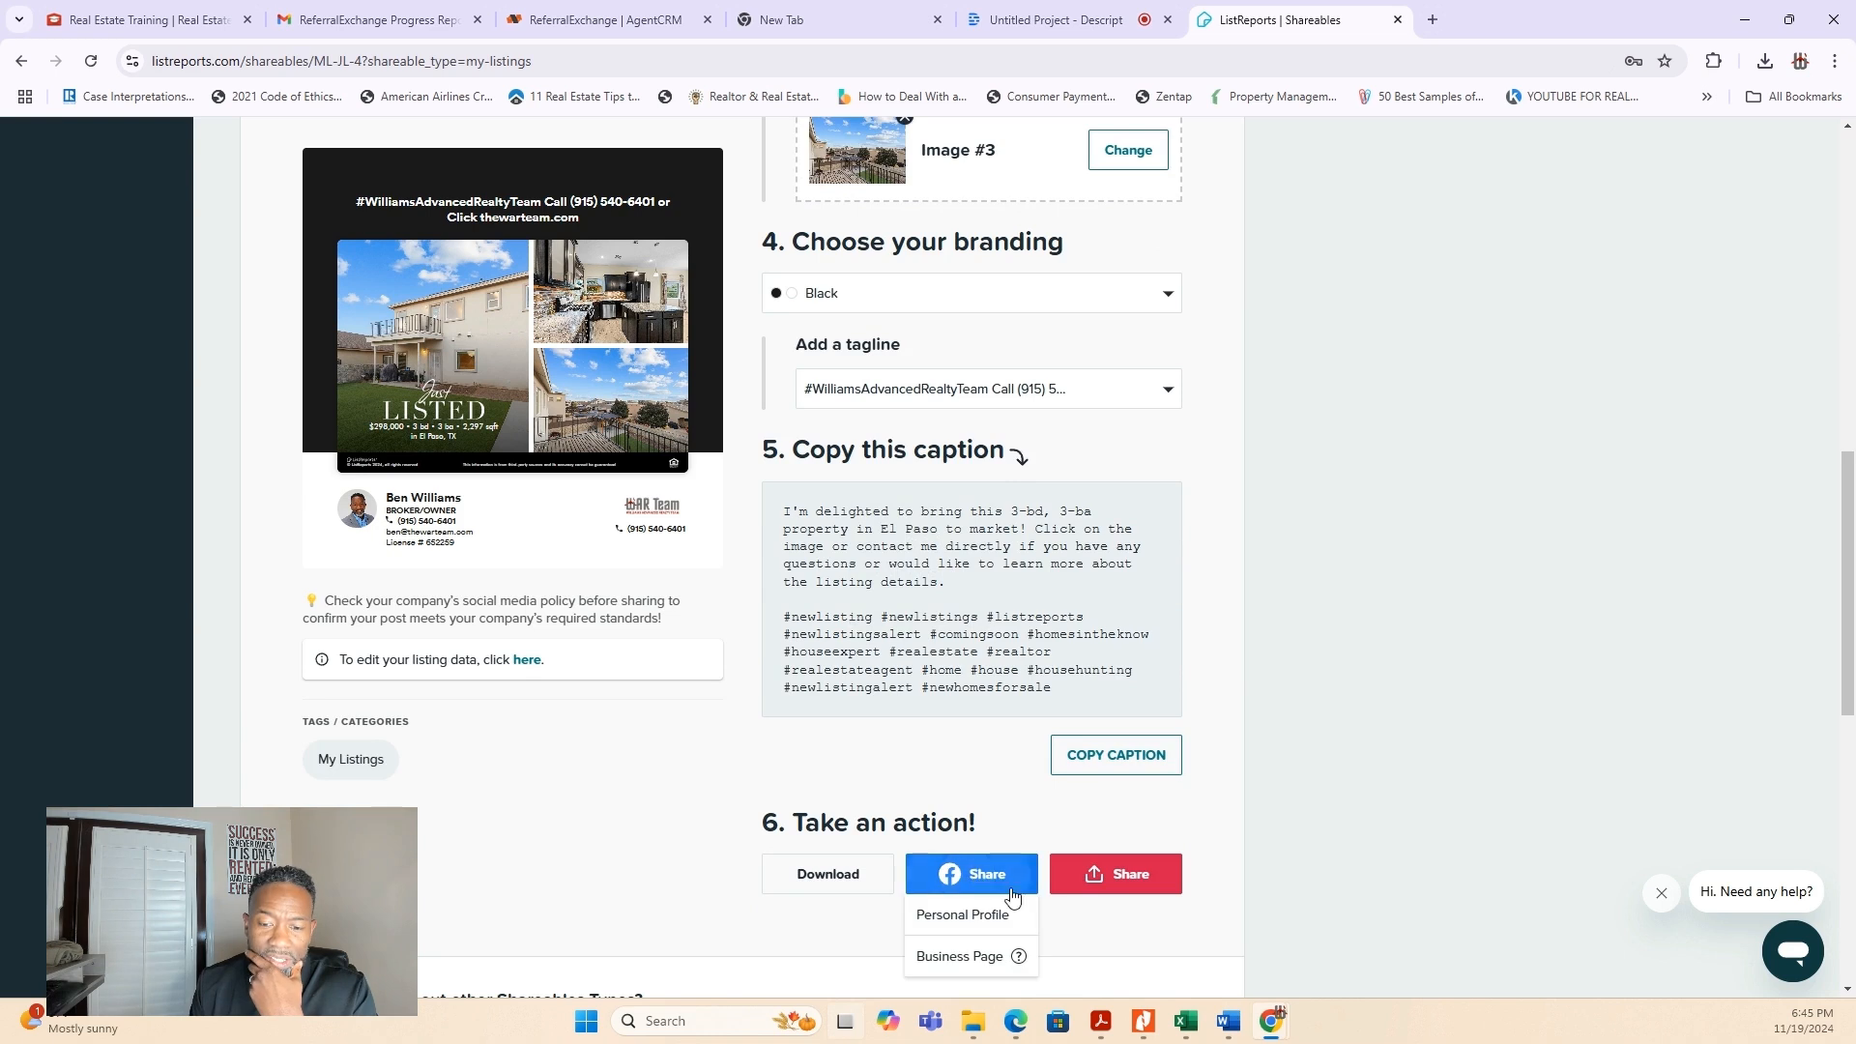
{"action": "left_click", "coordinate": [978, 921]}
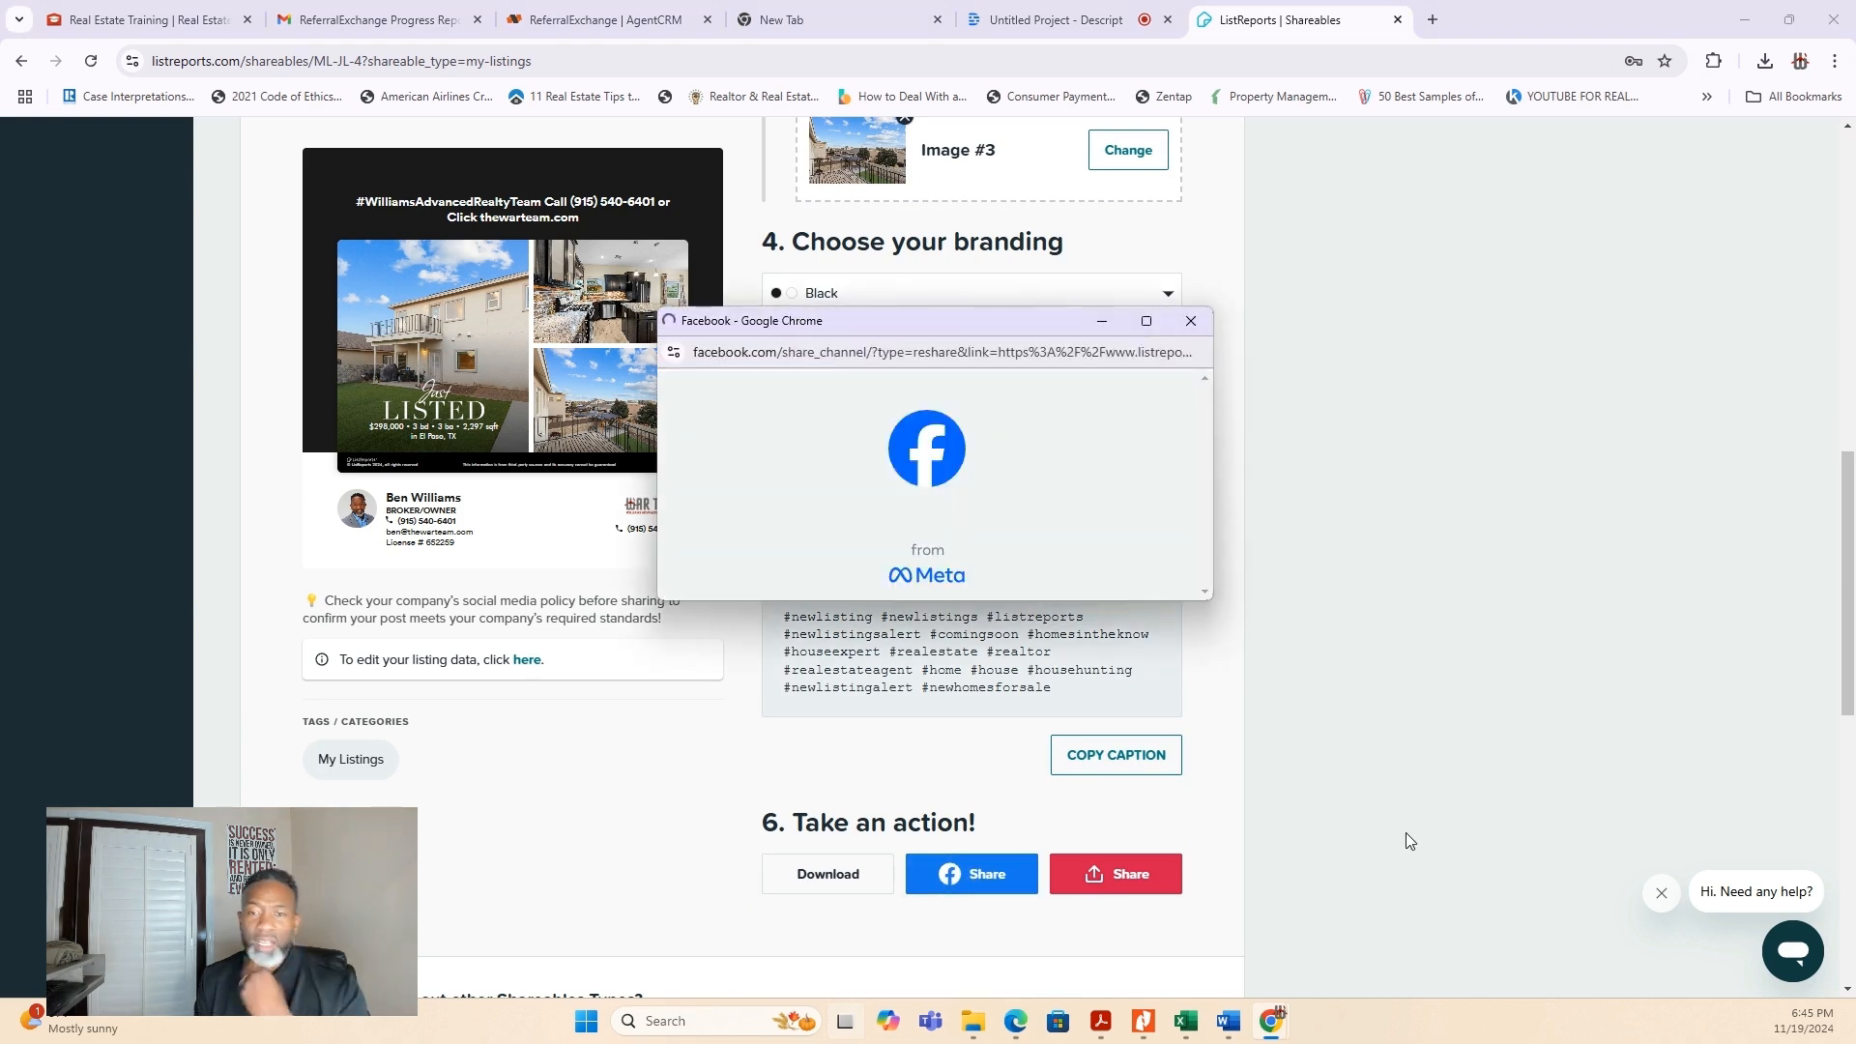
{"action": "left_click", "coordinate": [1147, 325]}
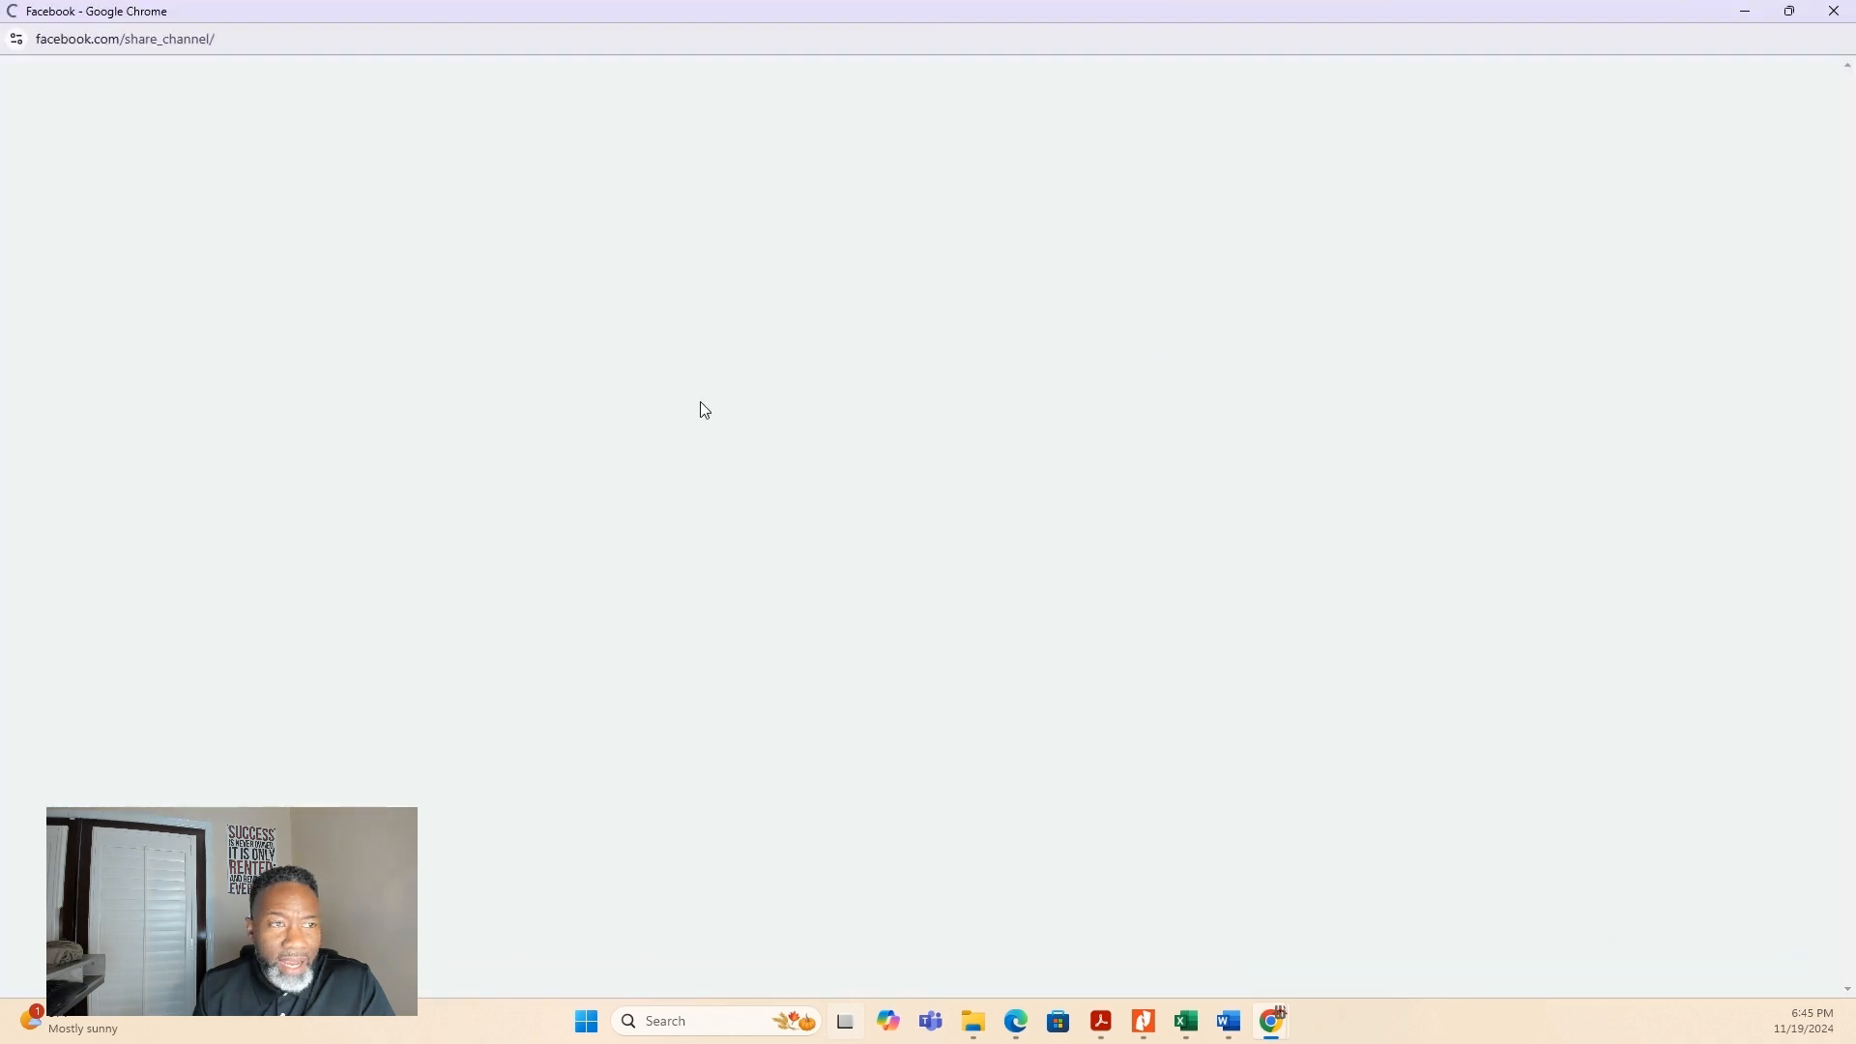
{"action": "left_click", "coordinate": [1789, 11]}
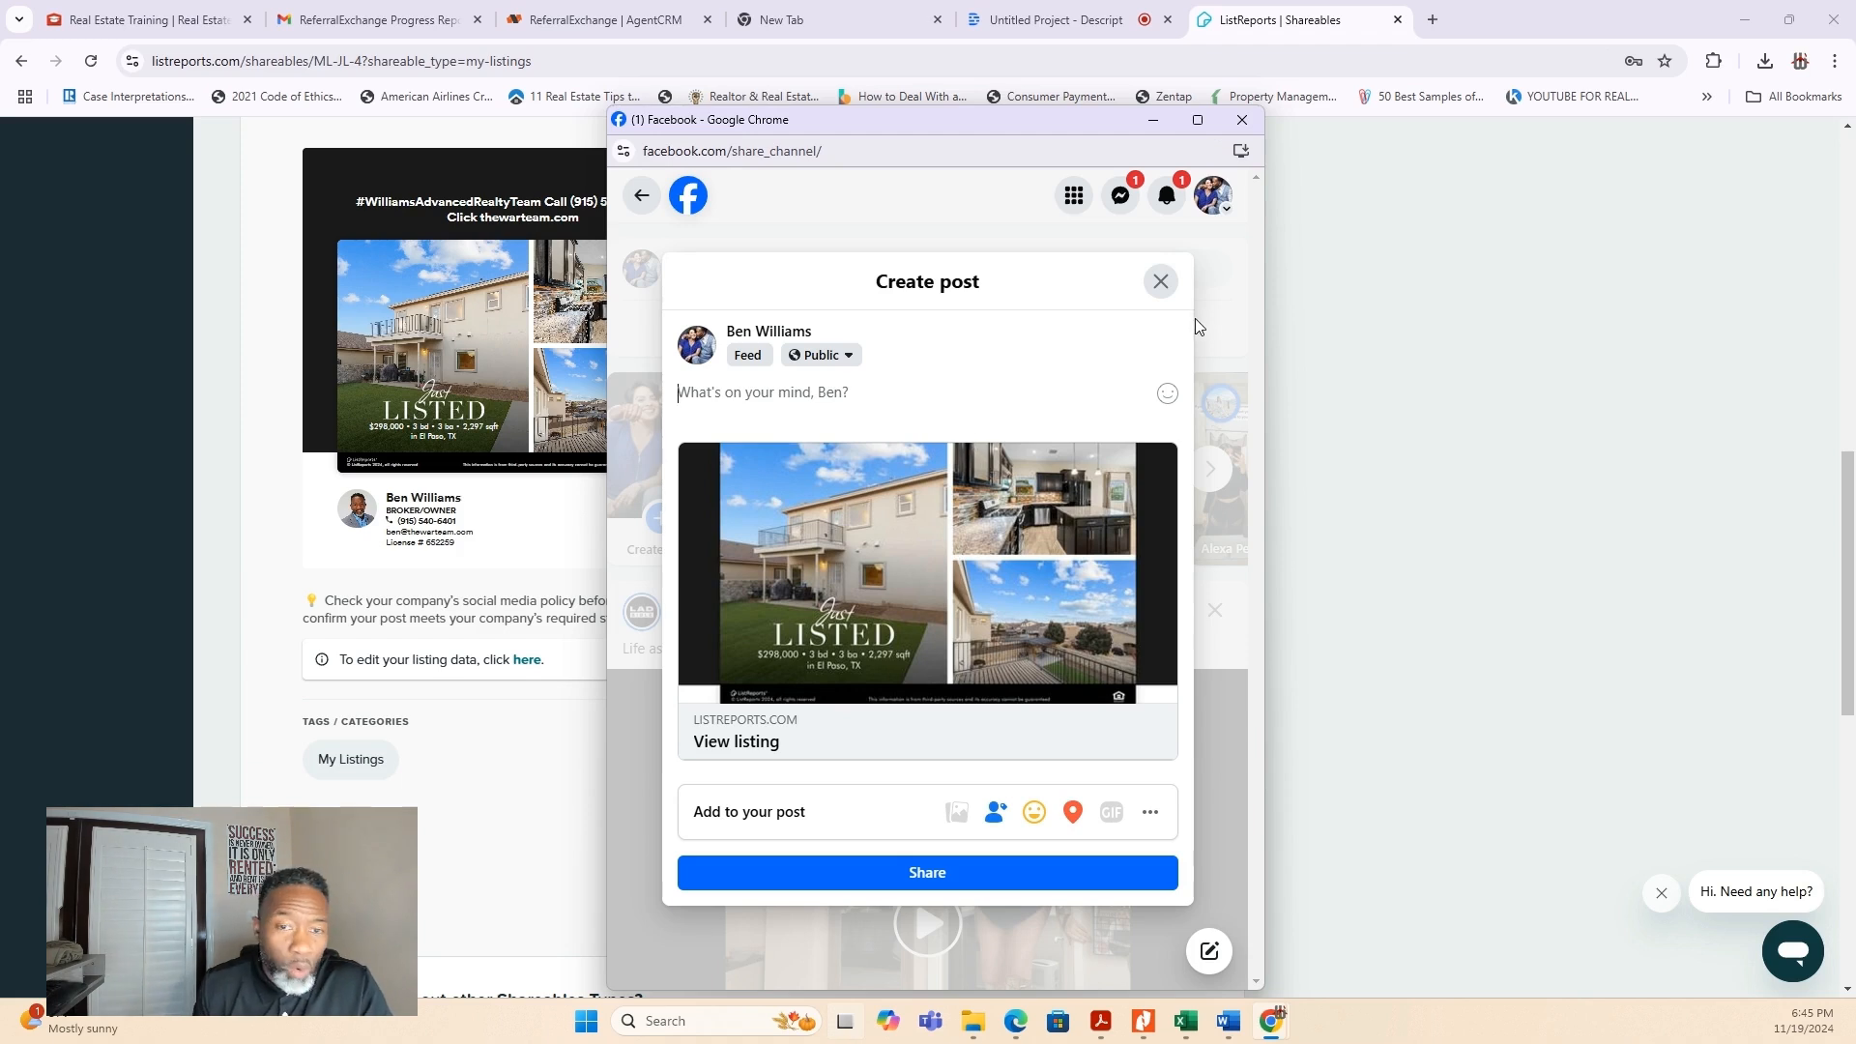
{"action": "left_click", "coordinate": [1161, 282]}
{"action": "left_click", "coordinate": [1242, 119]}
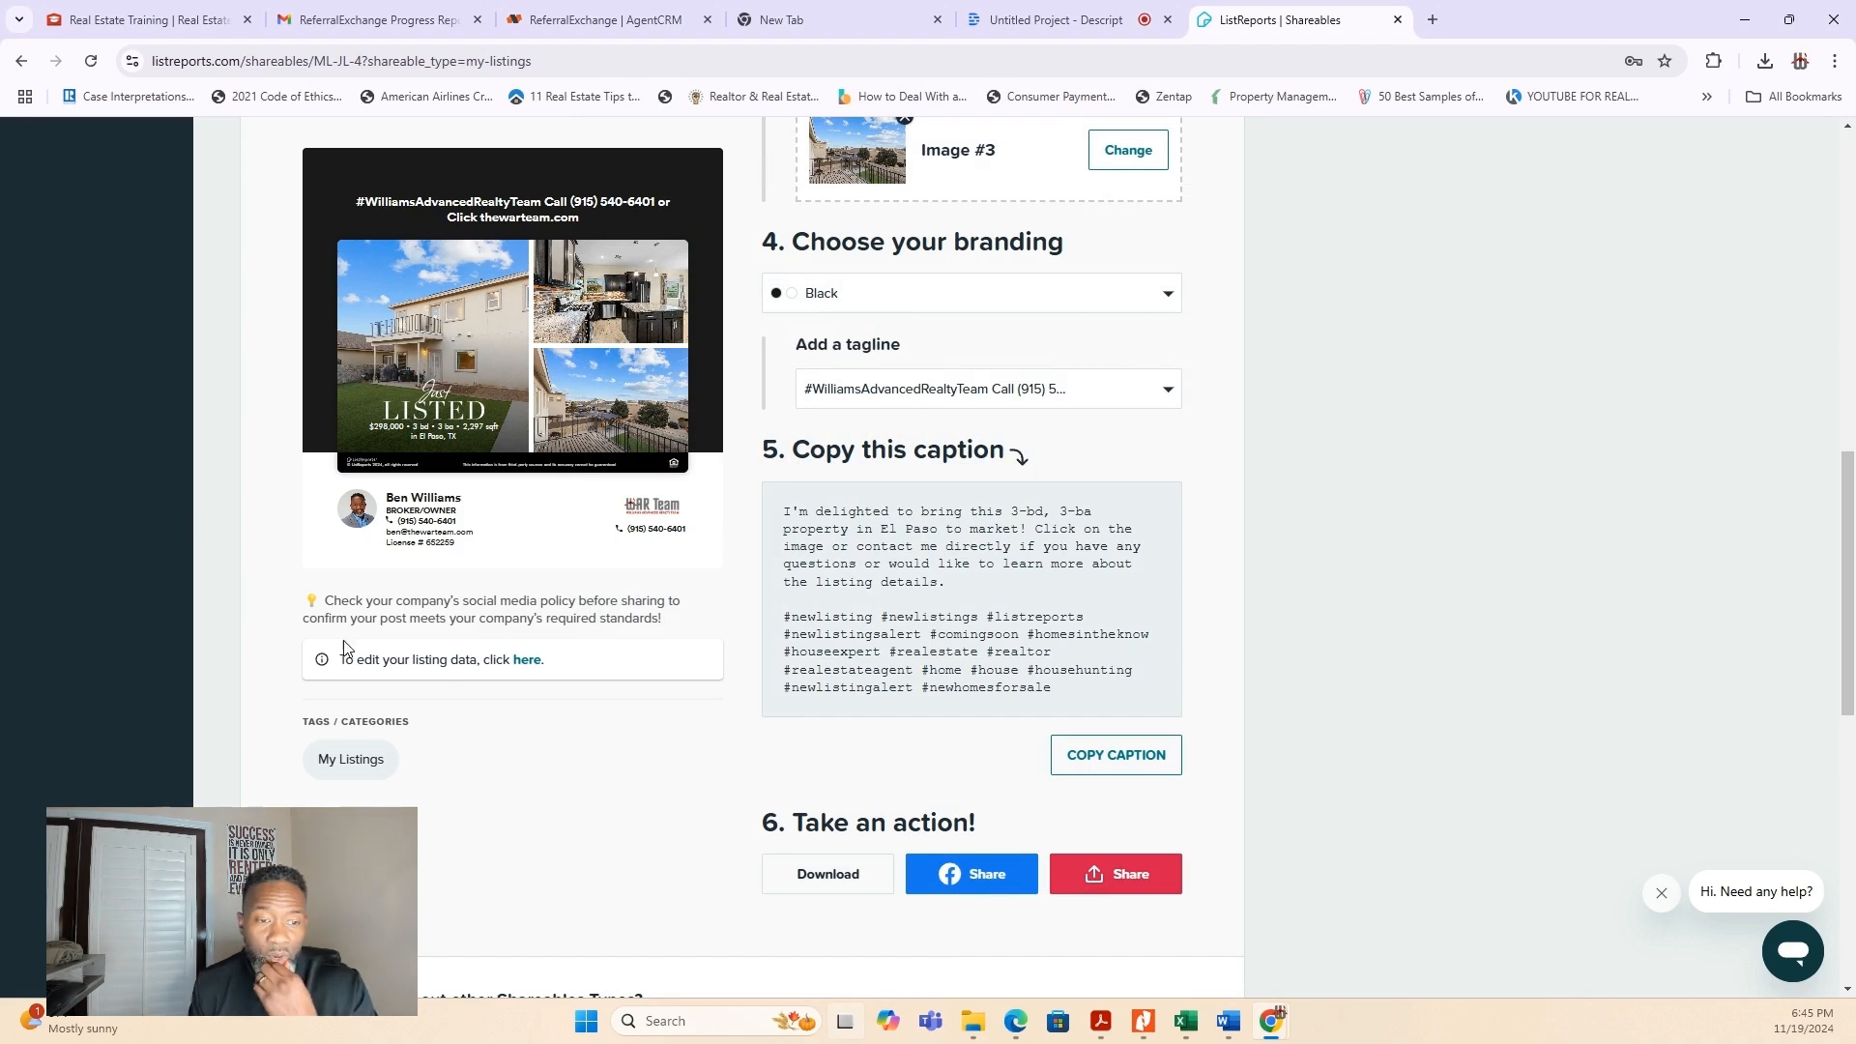
- Look over the list of marketing kits and the Market Insights page
{"action": "scroll", "coordinate": [622, 663], "scroll_direction": "up", "scroll_amount": 10}
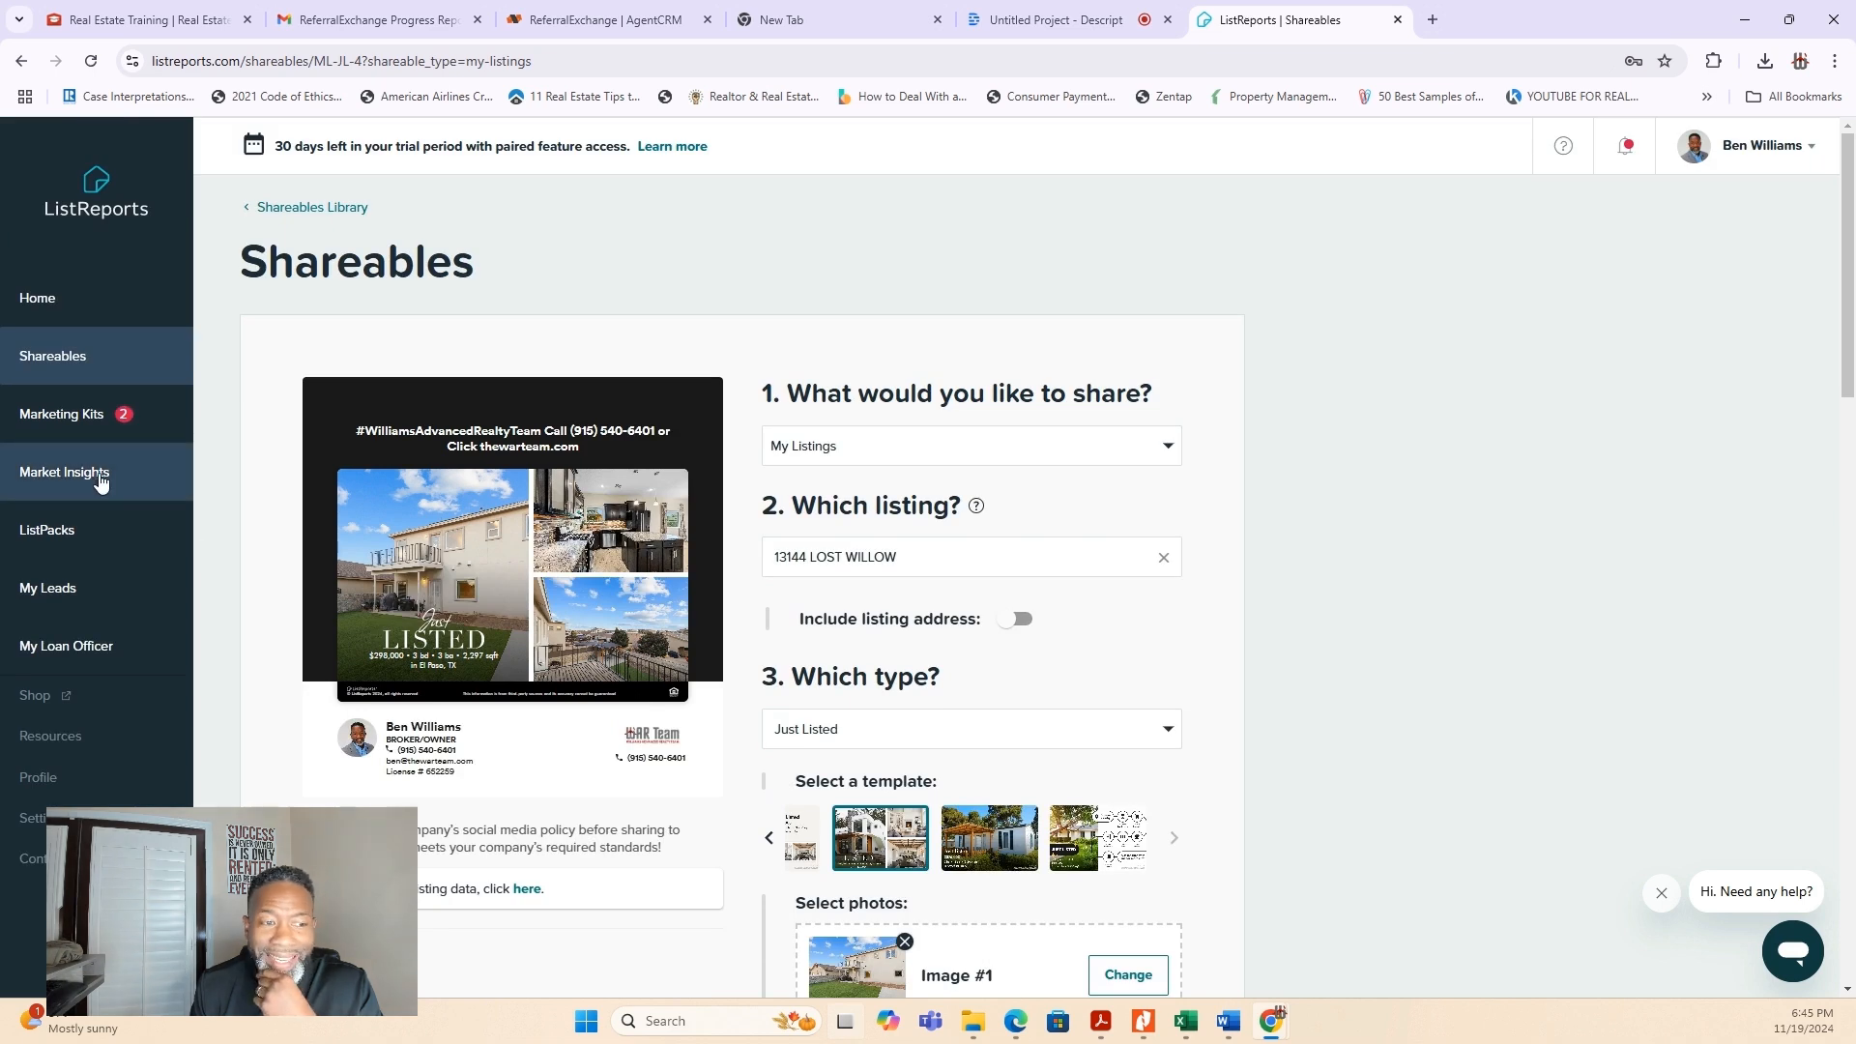
{"action": "left_click", "coordinate": [81, 425]}
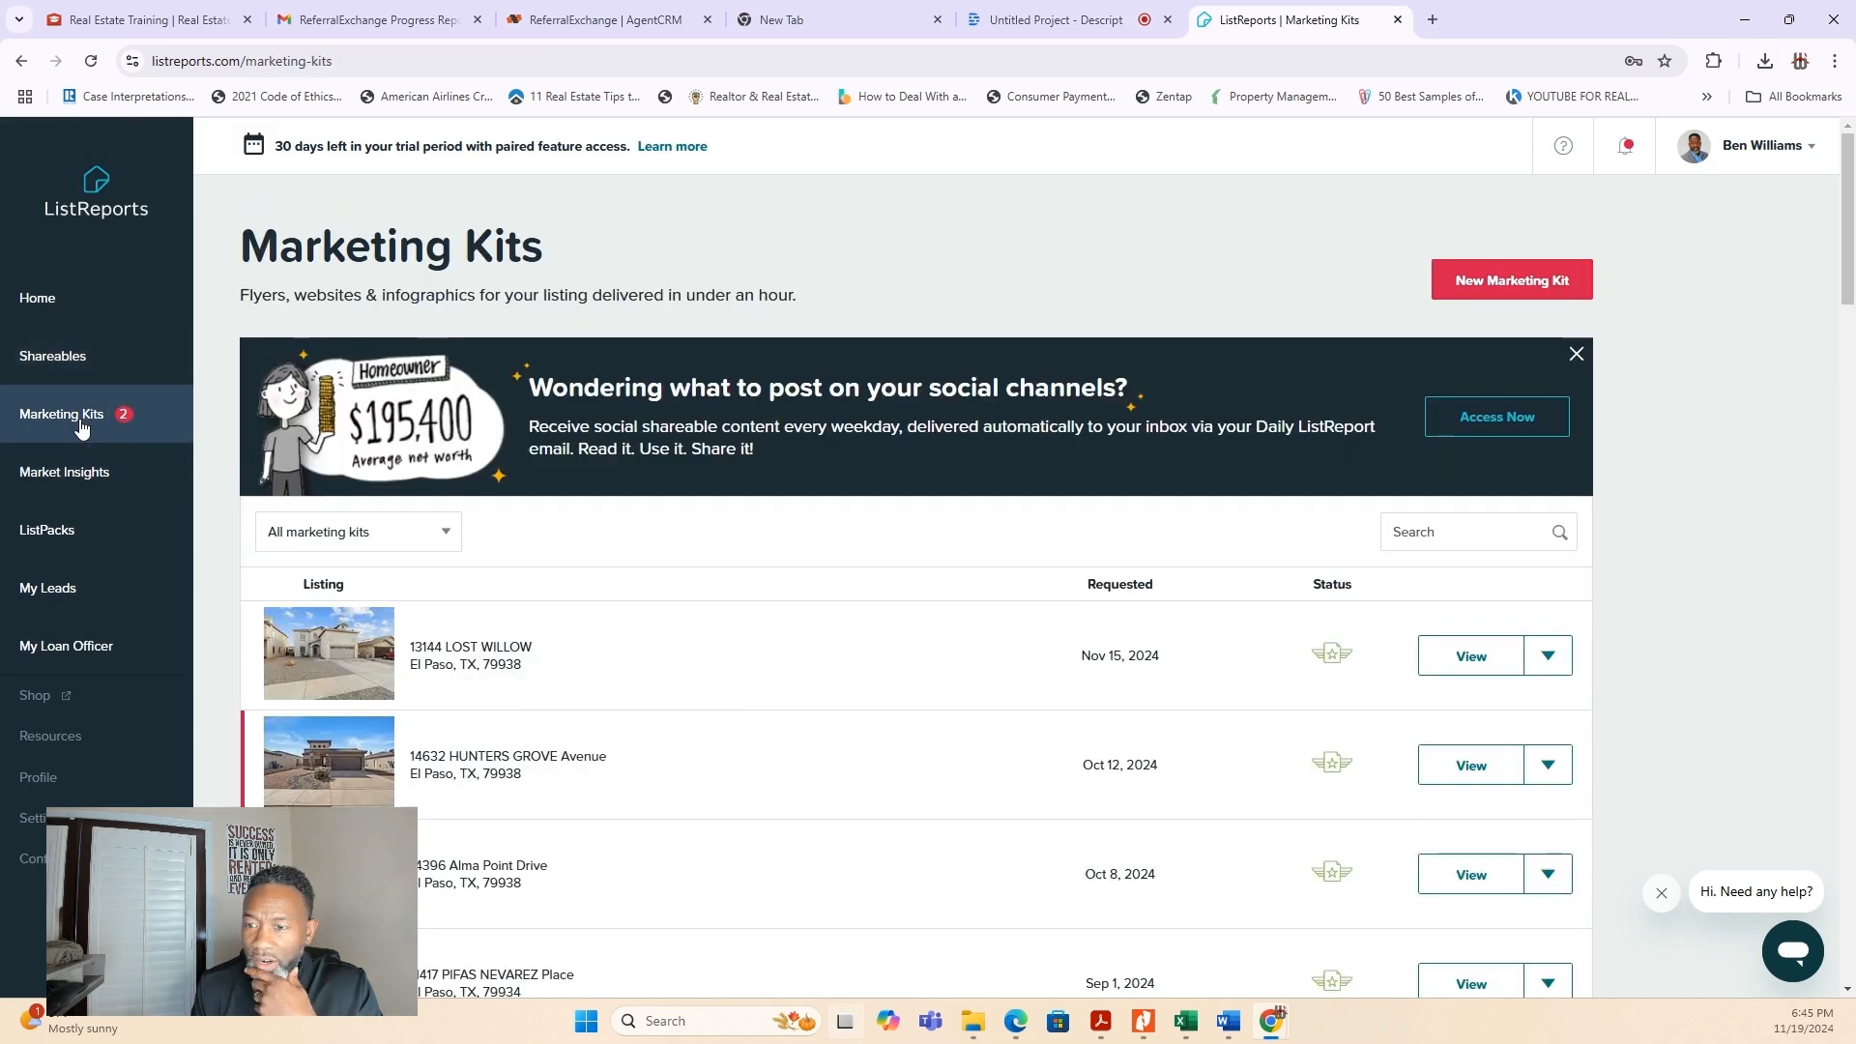
{"action": "scroll", "coordinate": [771, 718], "scroll_direction": "down", "scroll_amount": 2}
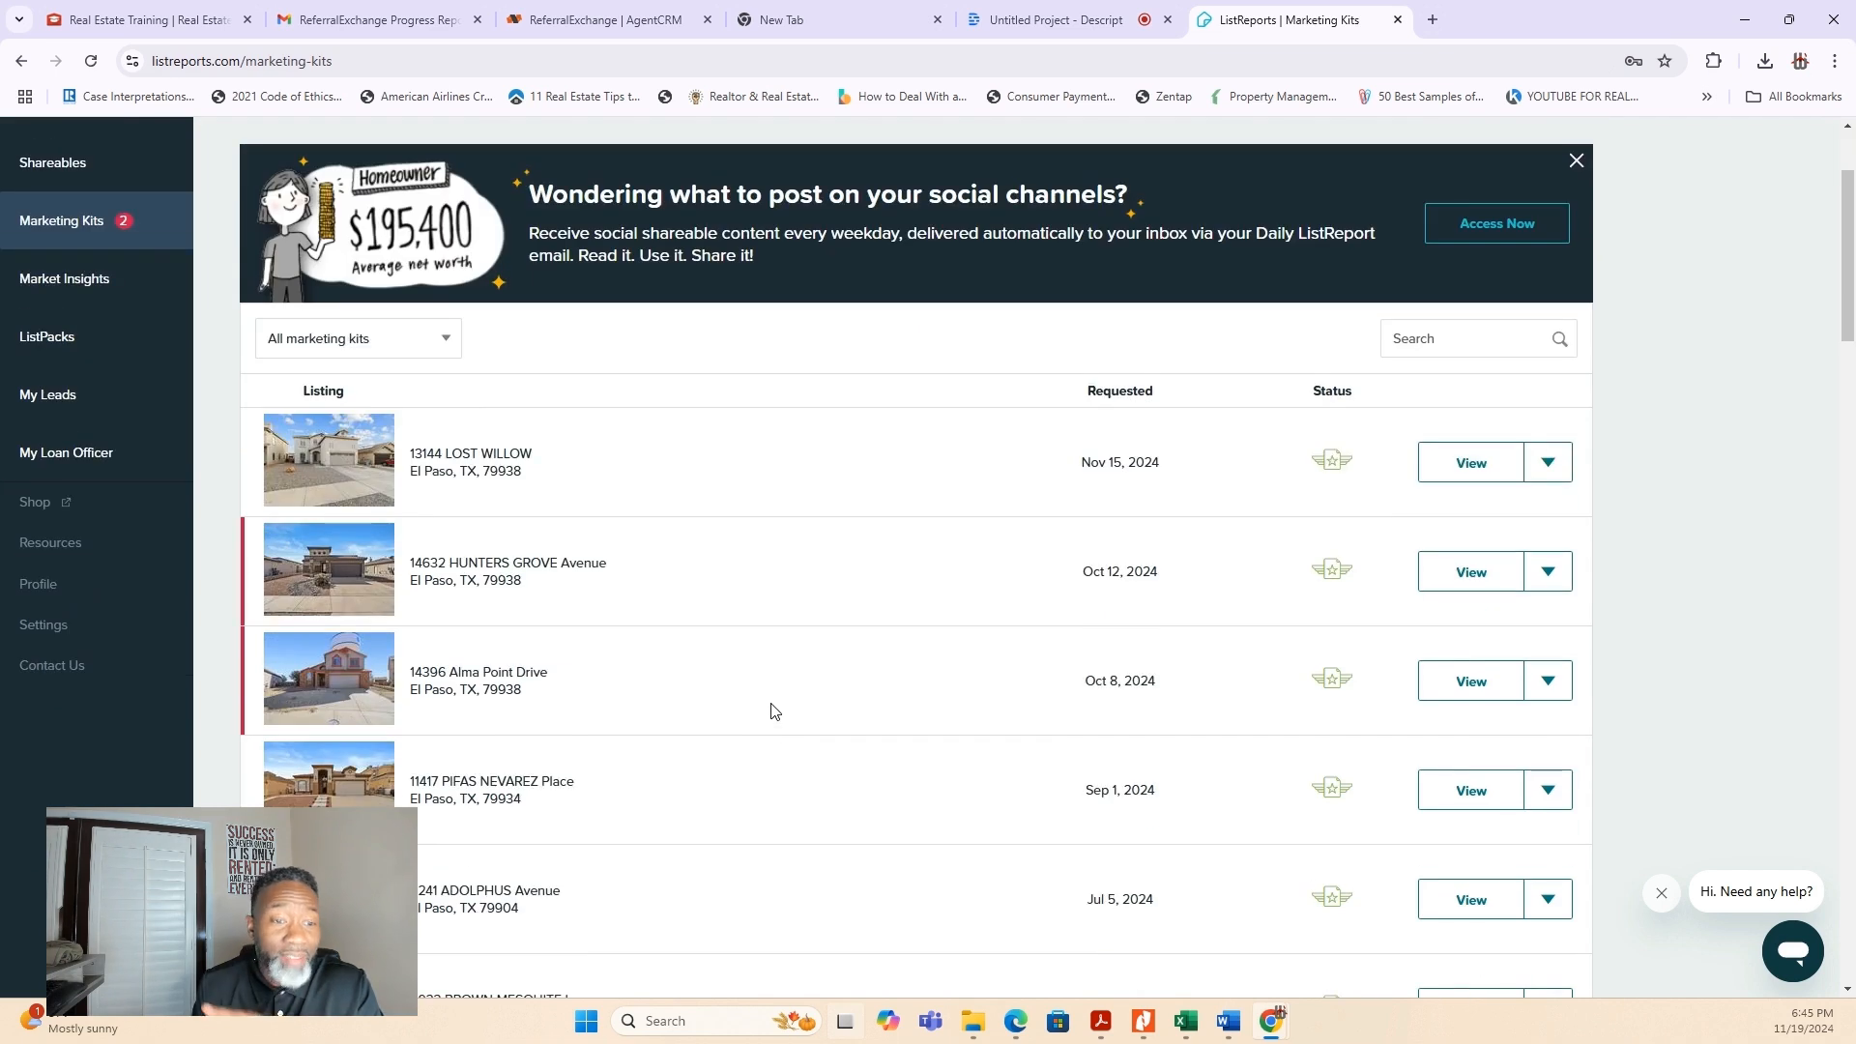
{"action": "scroll", "coordinate": [770, 722], "scroll_direction": "up", "scroll_amount": 2}
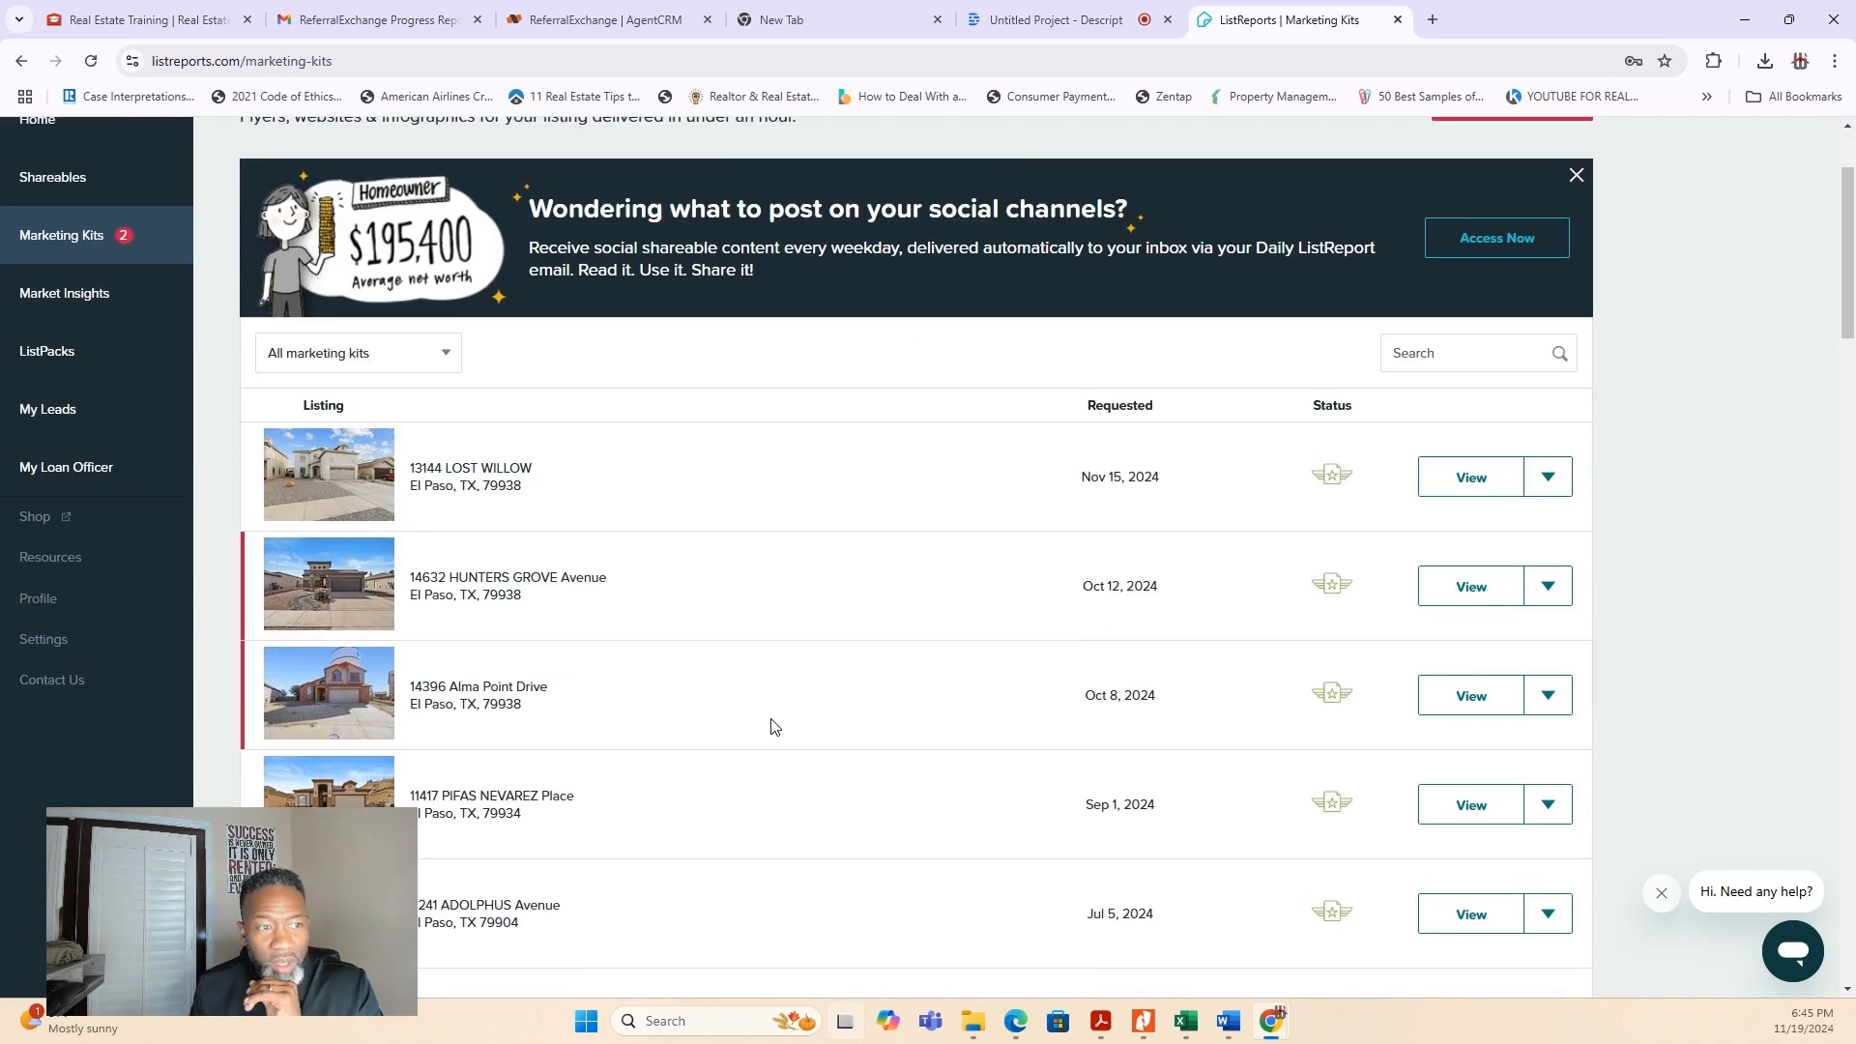
{"action": "left_click", "coordinate": [92, 473]}
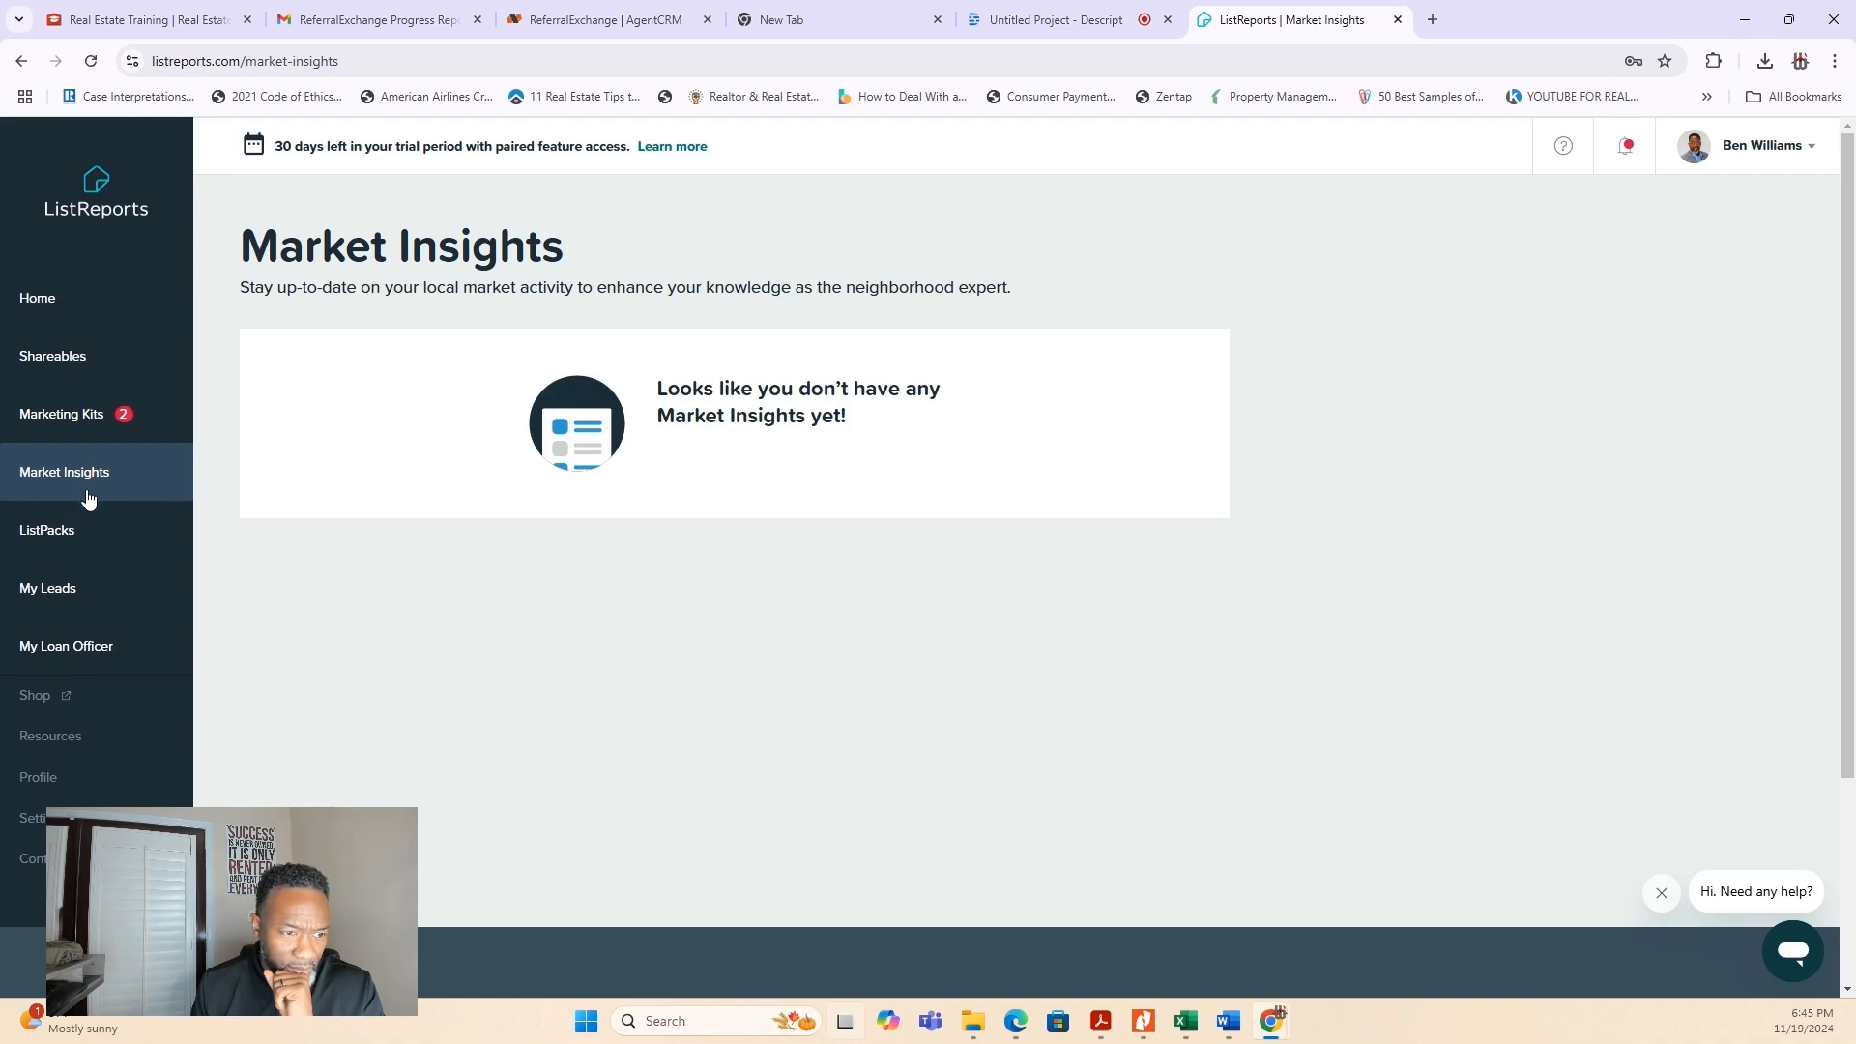
- Browse the suggested Live ListPacks and open the DOM > 60 collection
{"action": "left_click", "coordinate": [78, 534]}
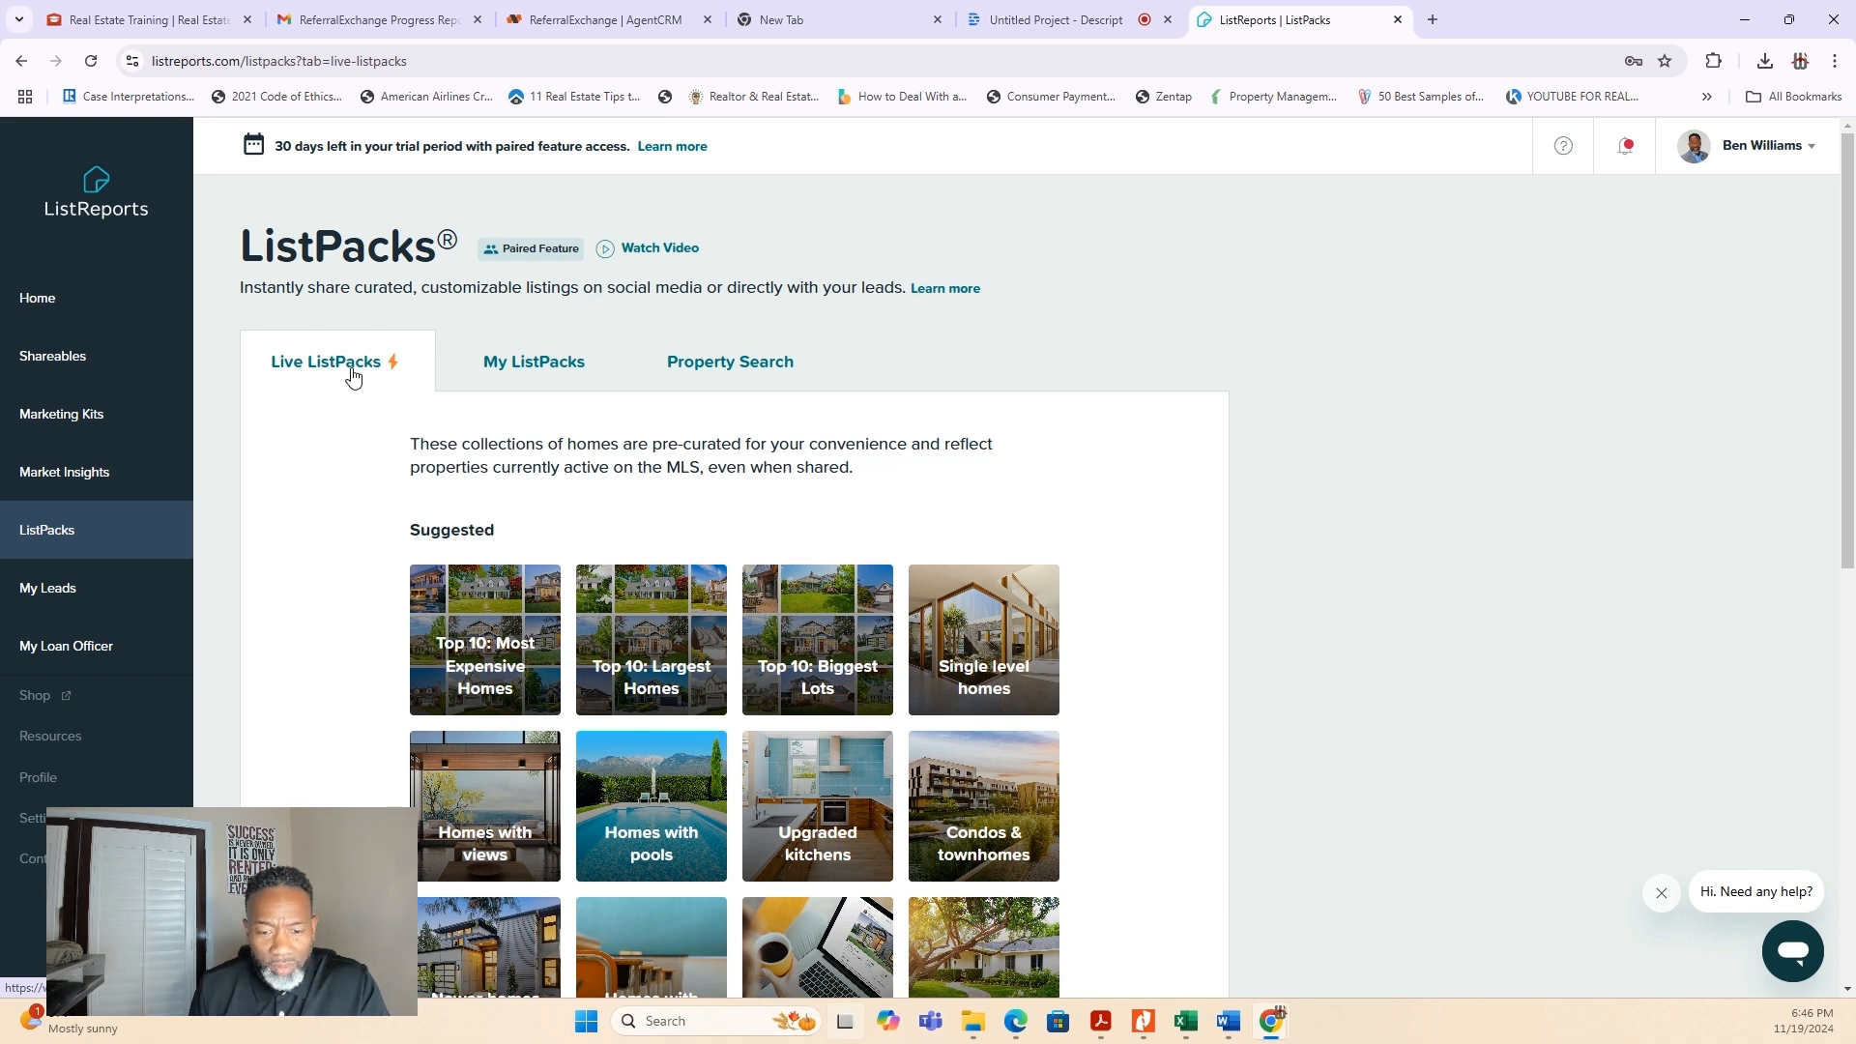
{"action": "scroll", "coordinate": [729, 473], "scroll_direction": "down", "scroll_amount": 4}
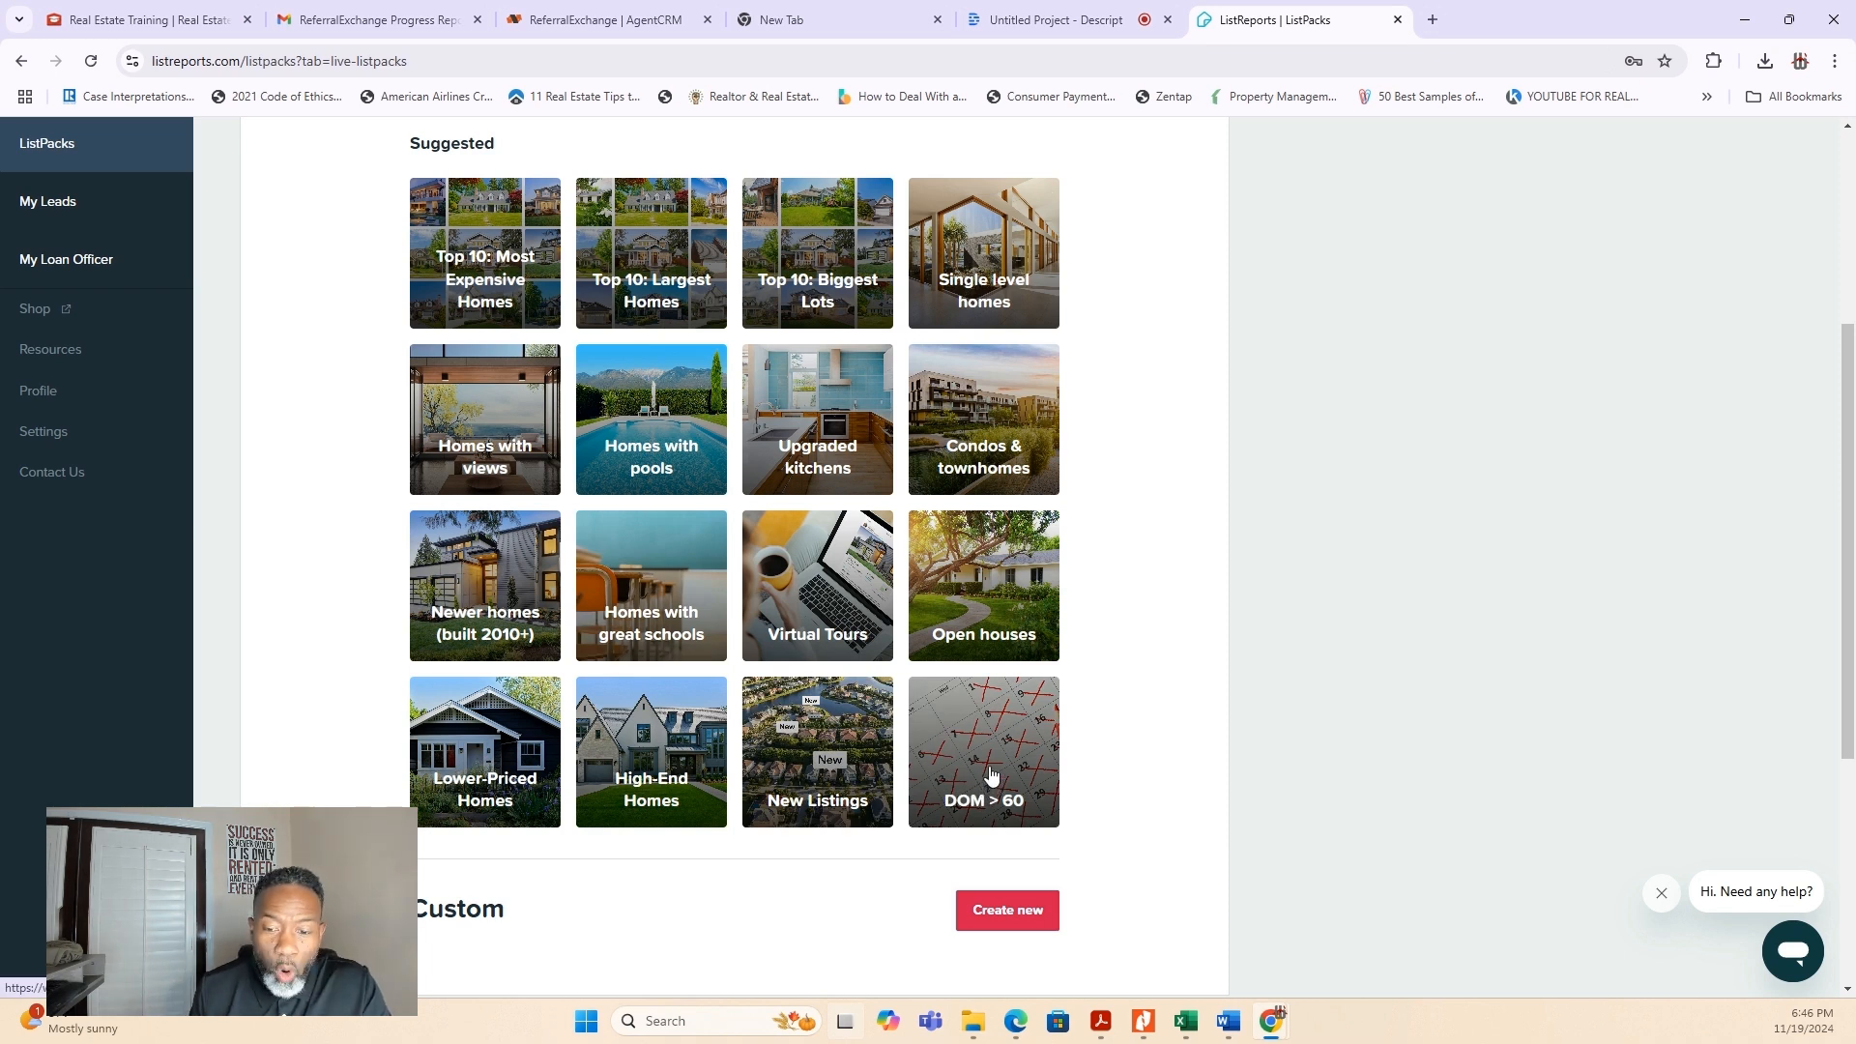
{"action": "scroll", "coordinate": [991, 773], "scroll_direction": "up", "scroll_amount": 4}
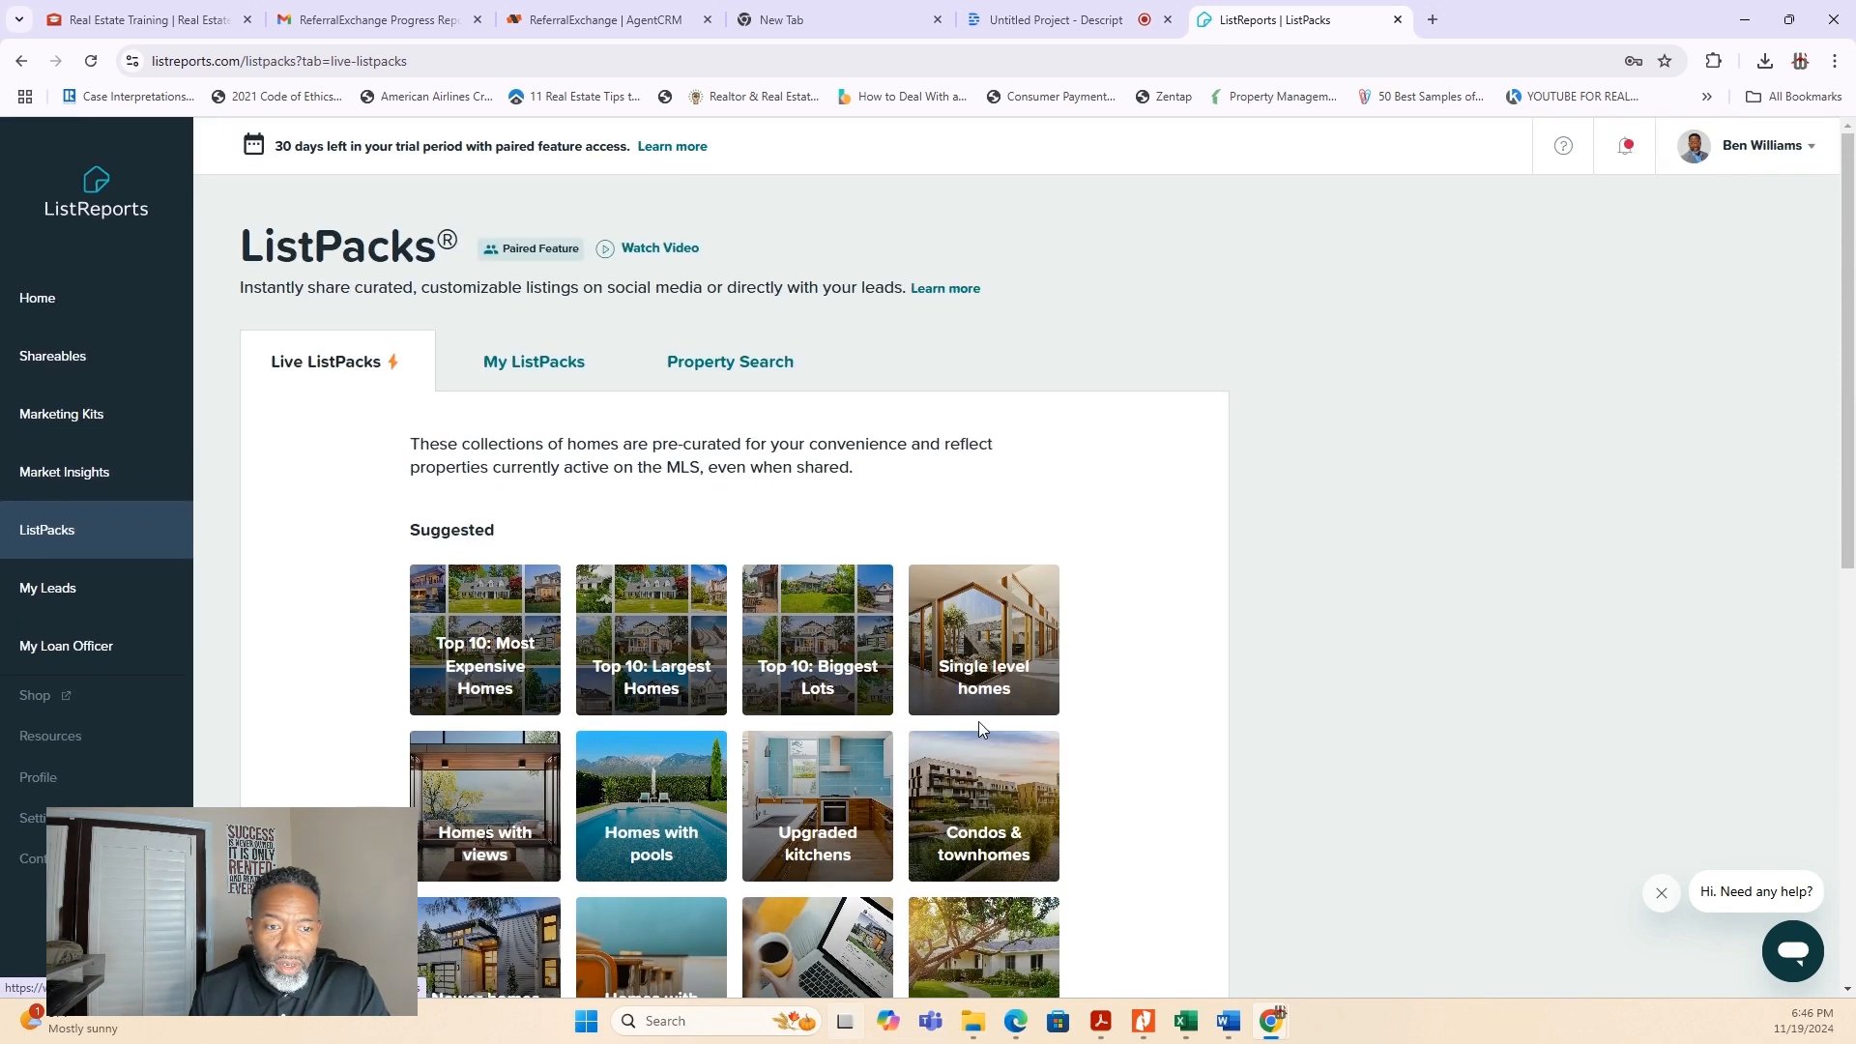
{"action": "scroll", "coordinate": [979, 730], "scroll_direction": "down", "scroll_amount": 3}
{"action": "scroll", "coordinate": [979, 731], "scroll_direction": "down", "scroll_amount": 2}
{"action": "left_click", "coordinate": [976, 673]}
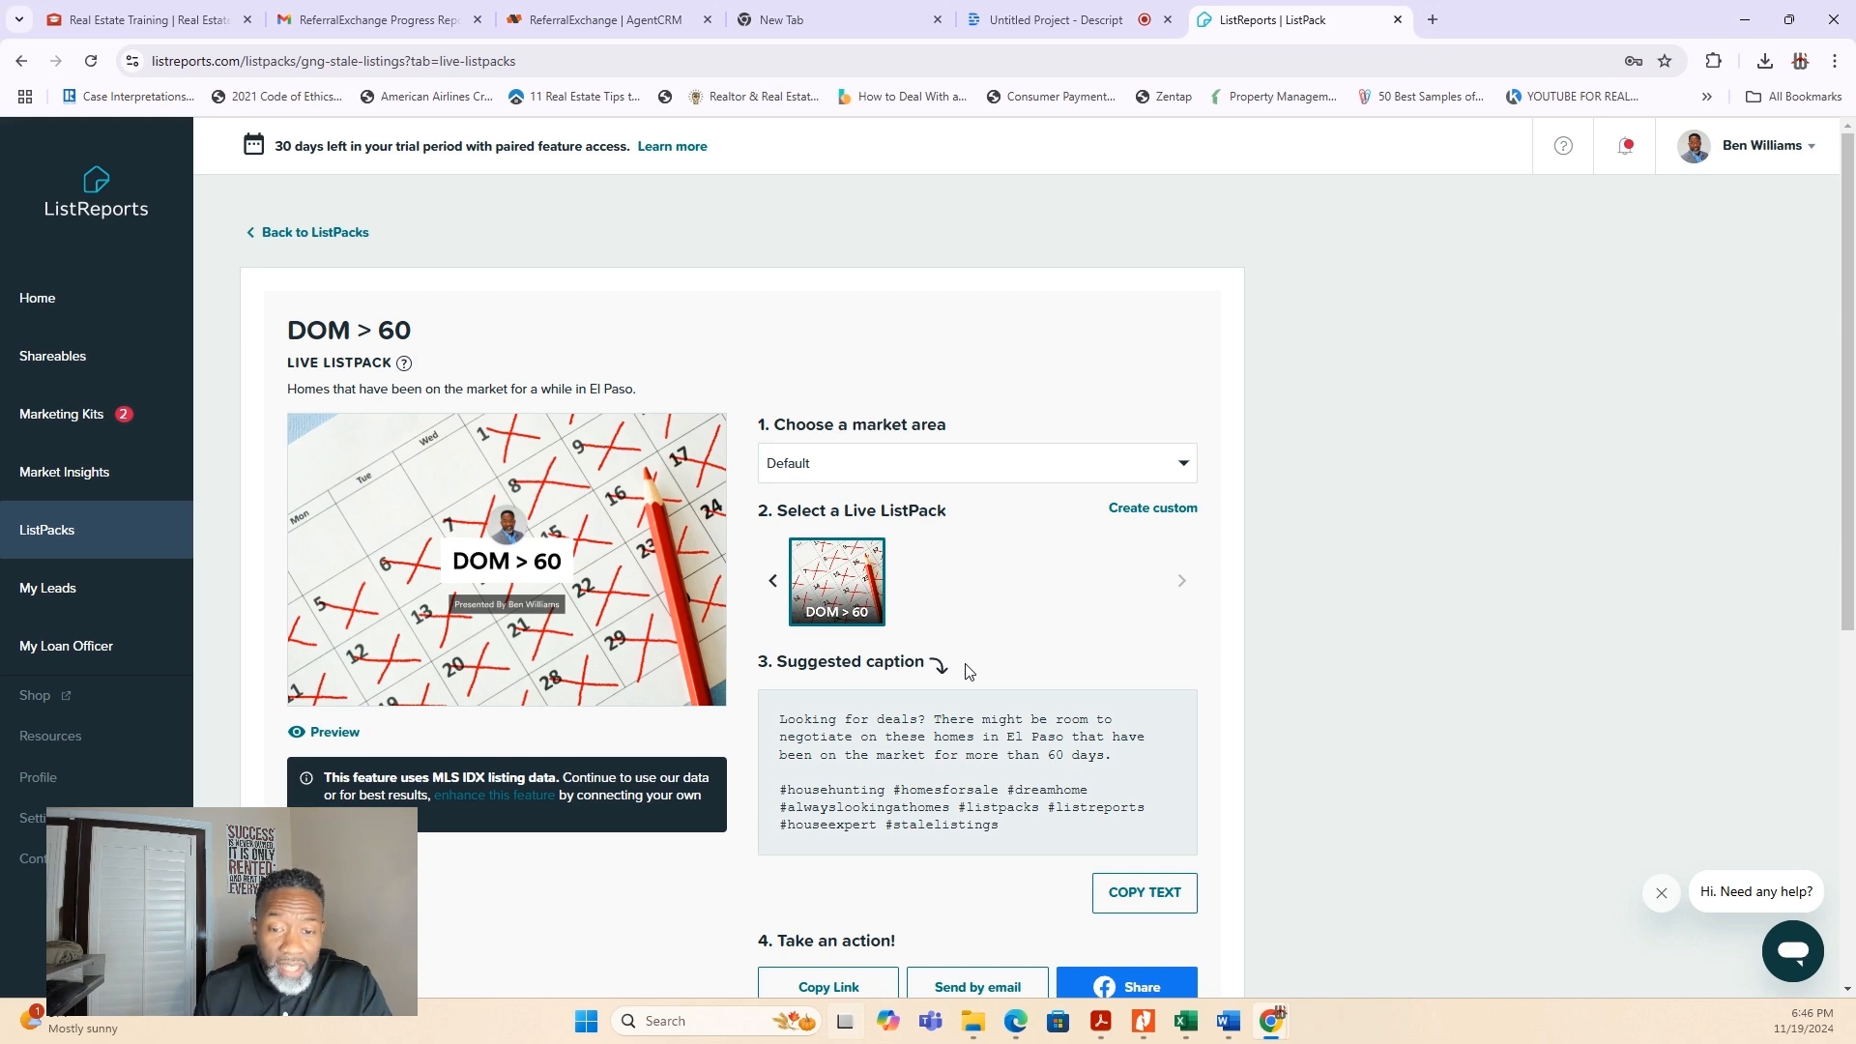
- Review the DOM > 60 ListPack's caption, sharing and market area options, and copy its link
{"action": "scroll", "coordinate": [1063, 657], "scroll_direction": "down", "scroll_amount": 3}
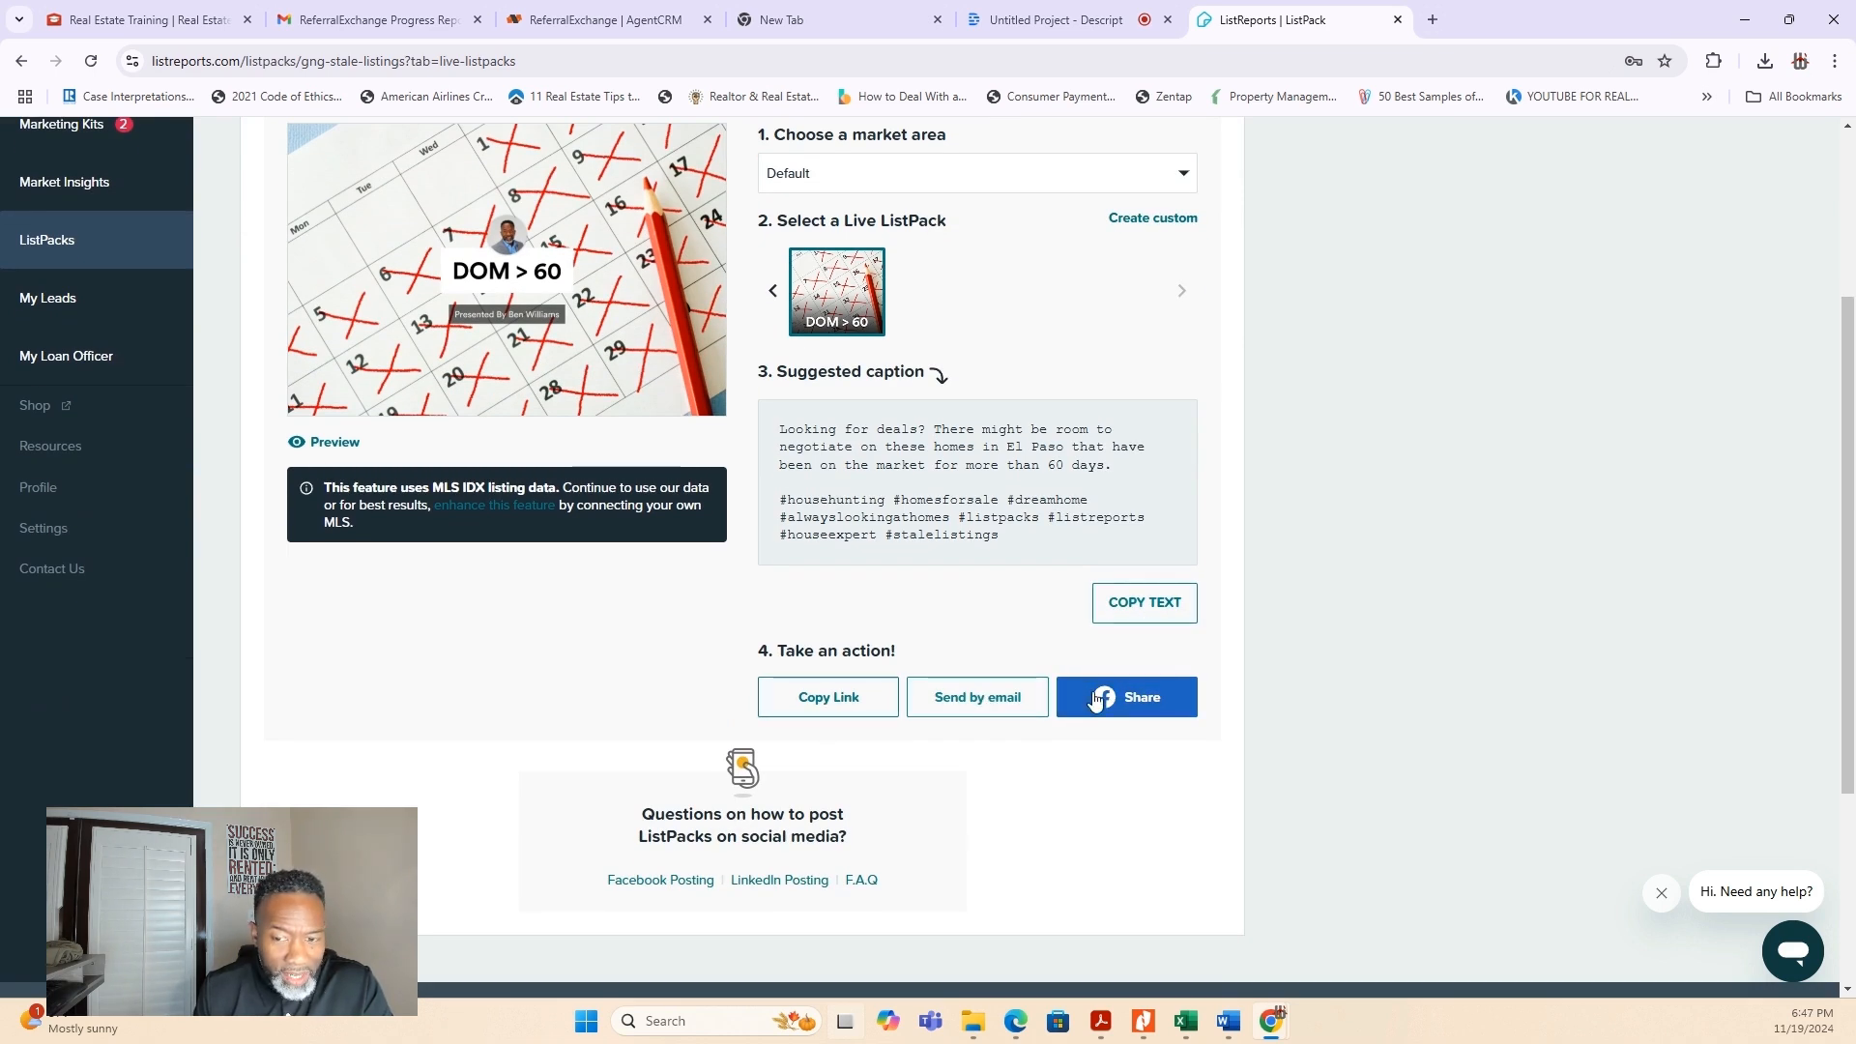
{"action": "scroll", "coordinate": [1111, 704], "scroll_direction": "up", "scroll_amount": 1}
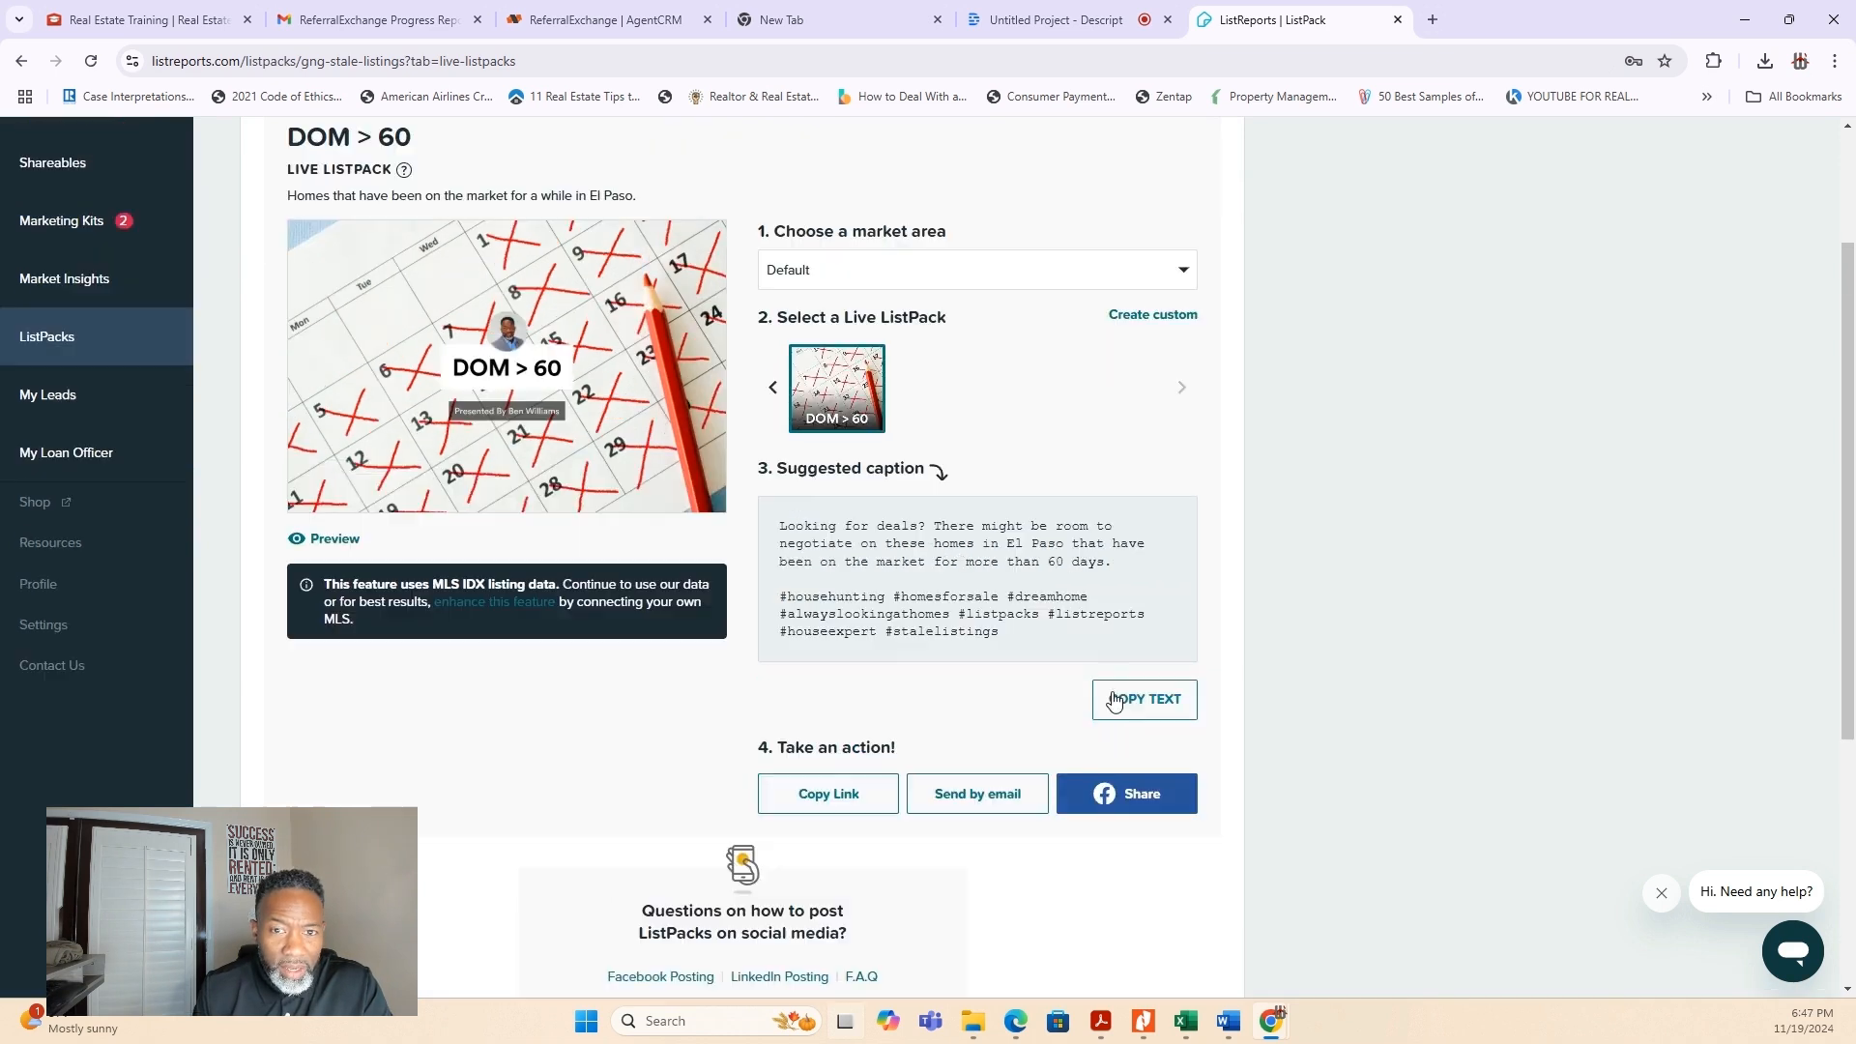
{"action": "left_click", "coordinate": [1184, 277]}
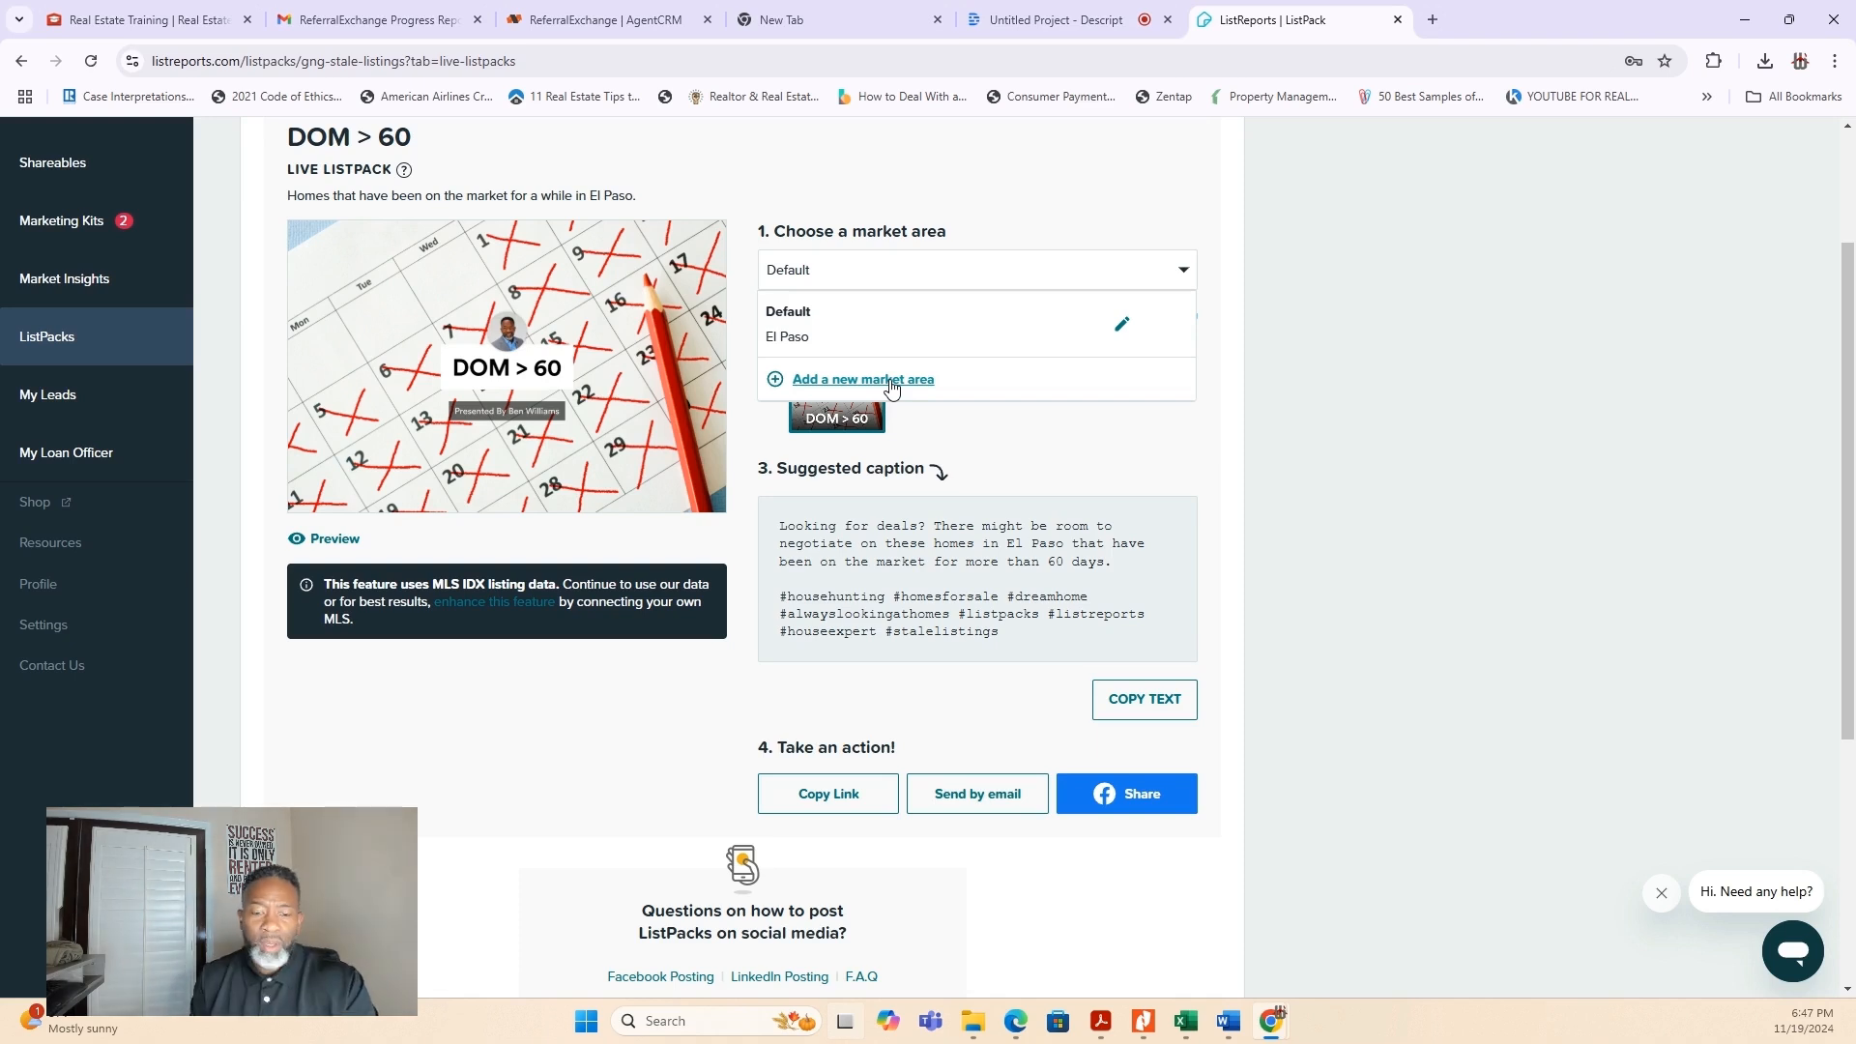
{"action": "left_click", "coordinate": [1099, 189]}
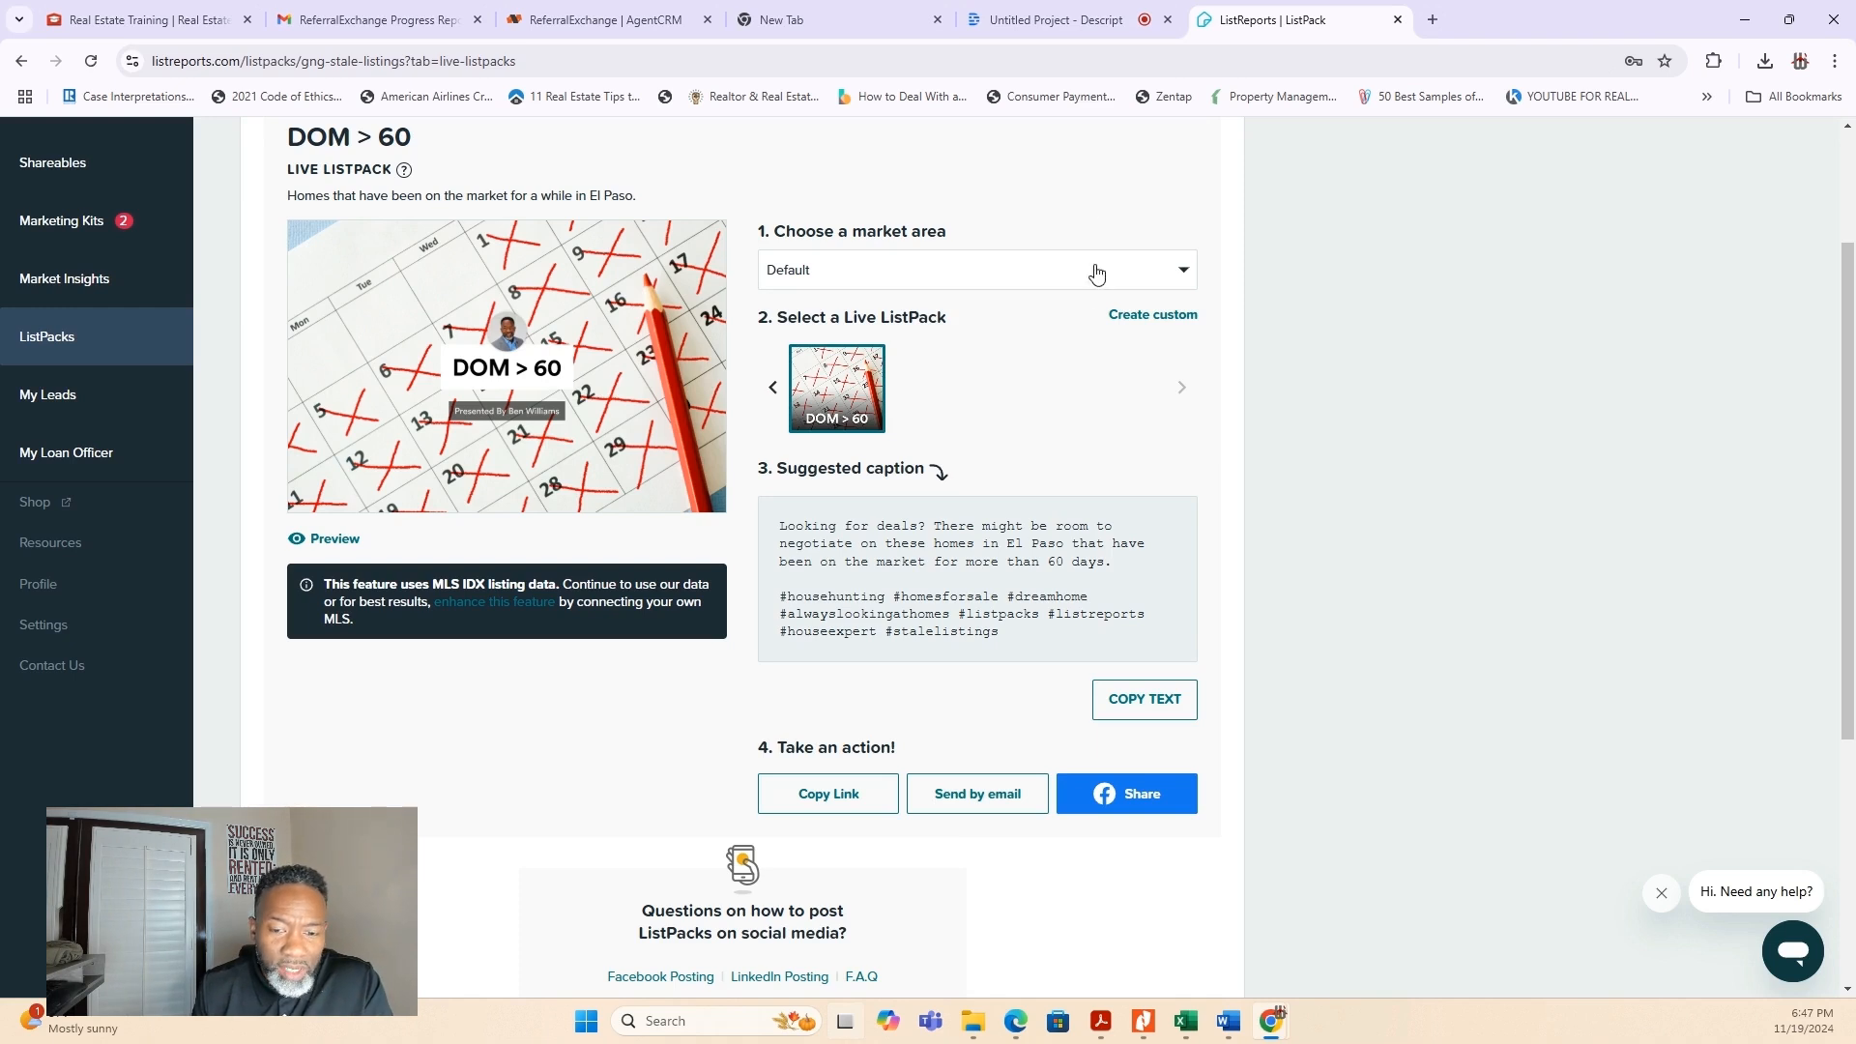
{"action": "left_click", "coordinate": [833, 793]}
- Return to the ListPacks overview and open the form for creating a new custom ListPack
{"action": "scroll", "coordinate": [827, 510], "scroll_direction": "up", "scroll_amount": 2}
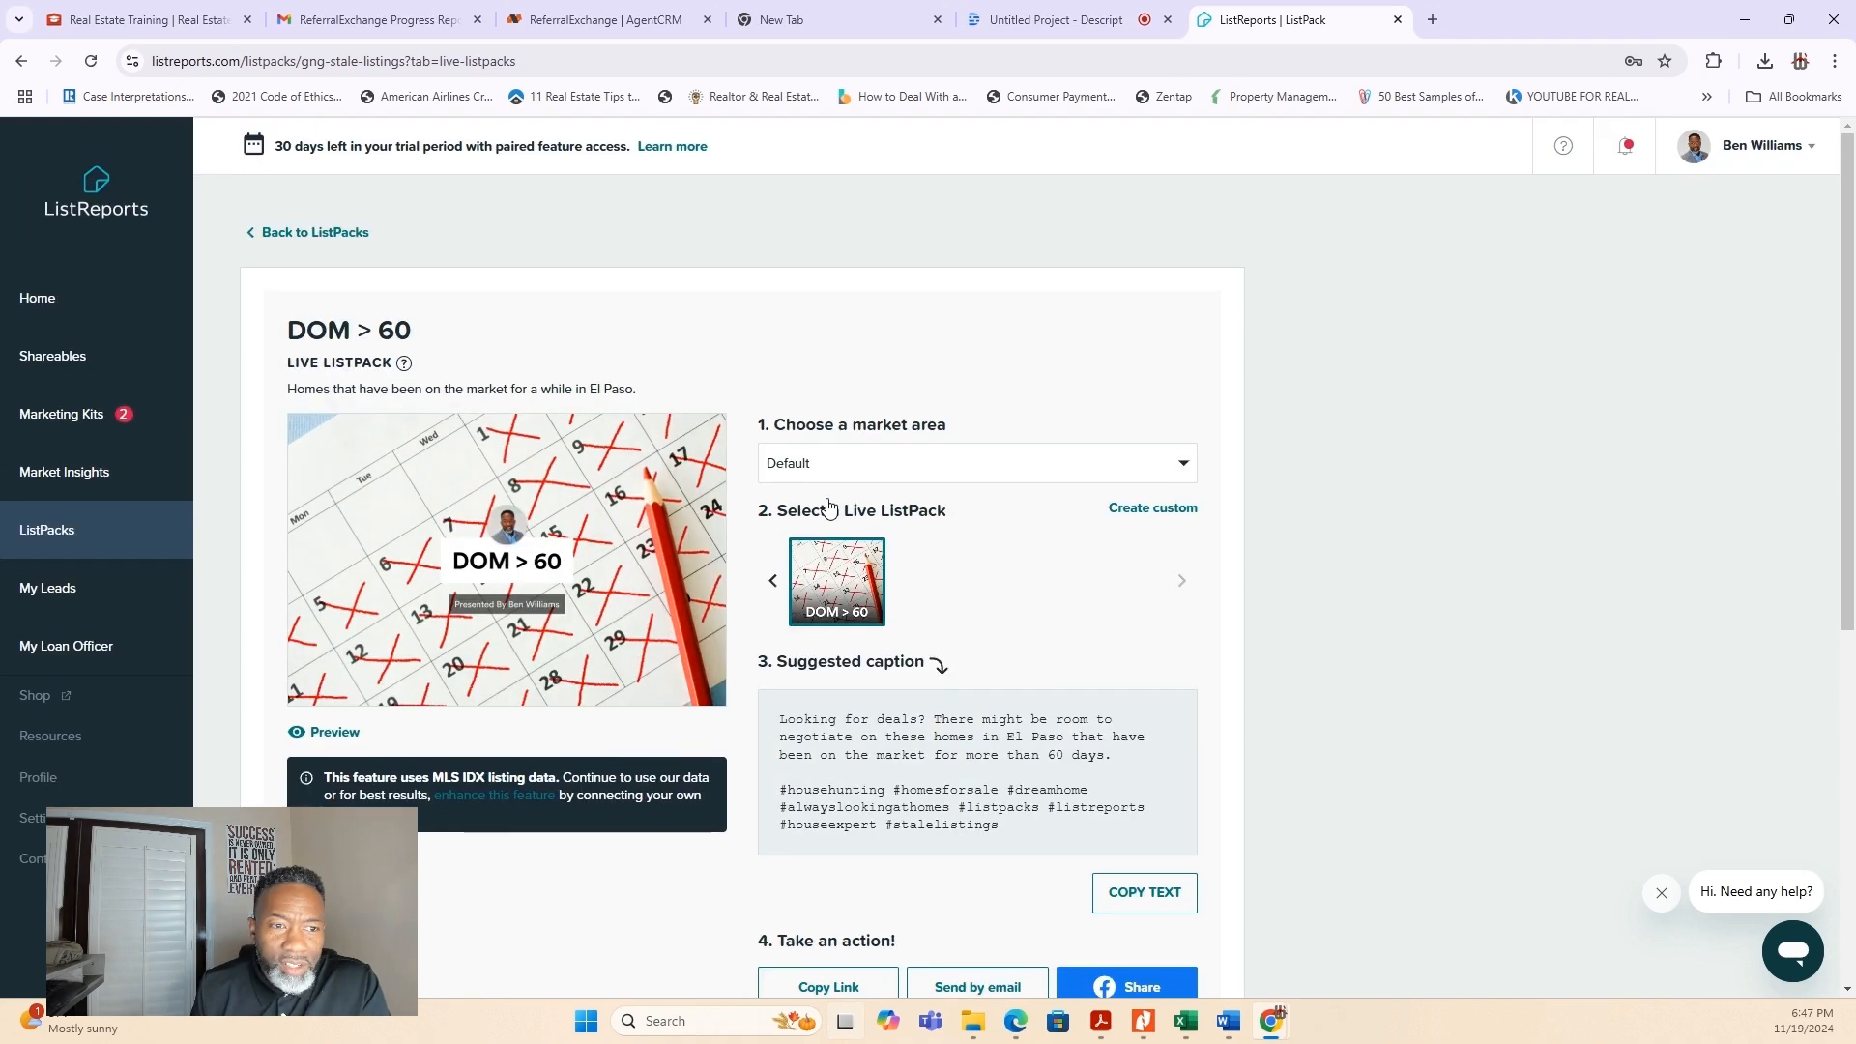
{"action": "left_click", "coordinate": [253, 233]}
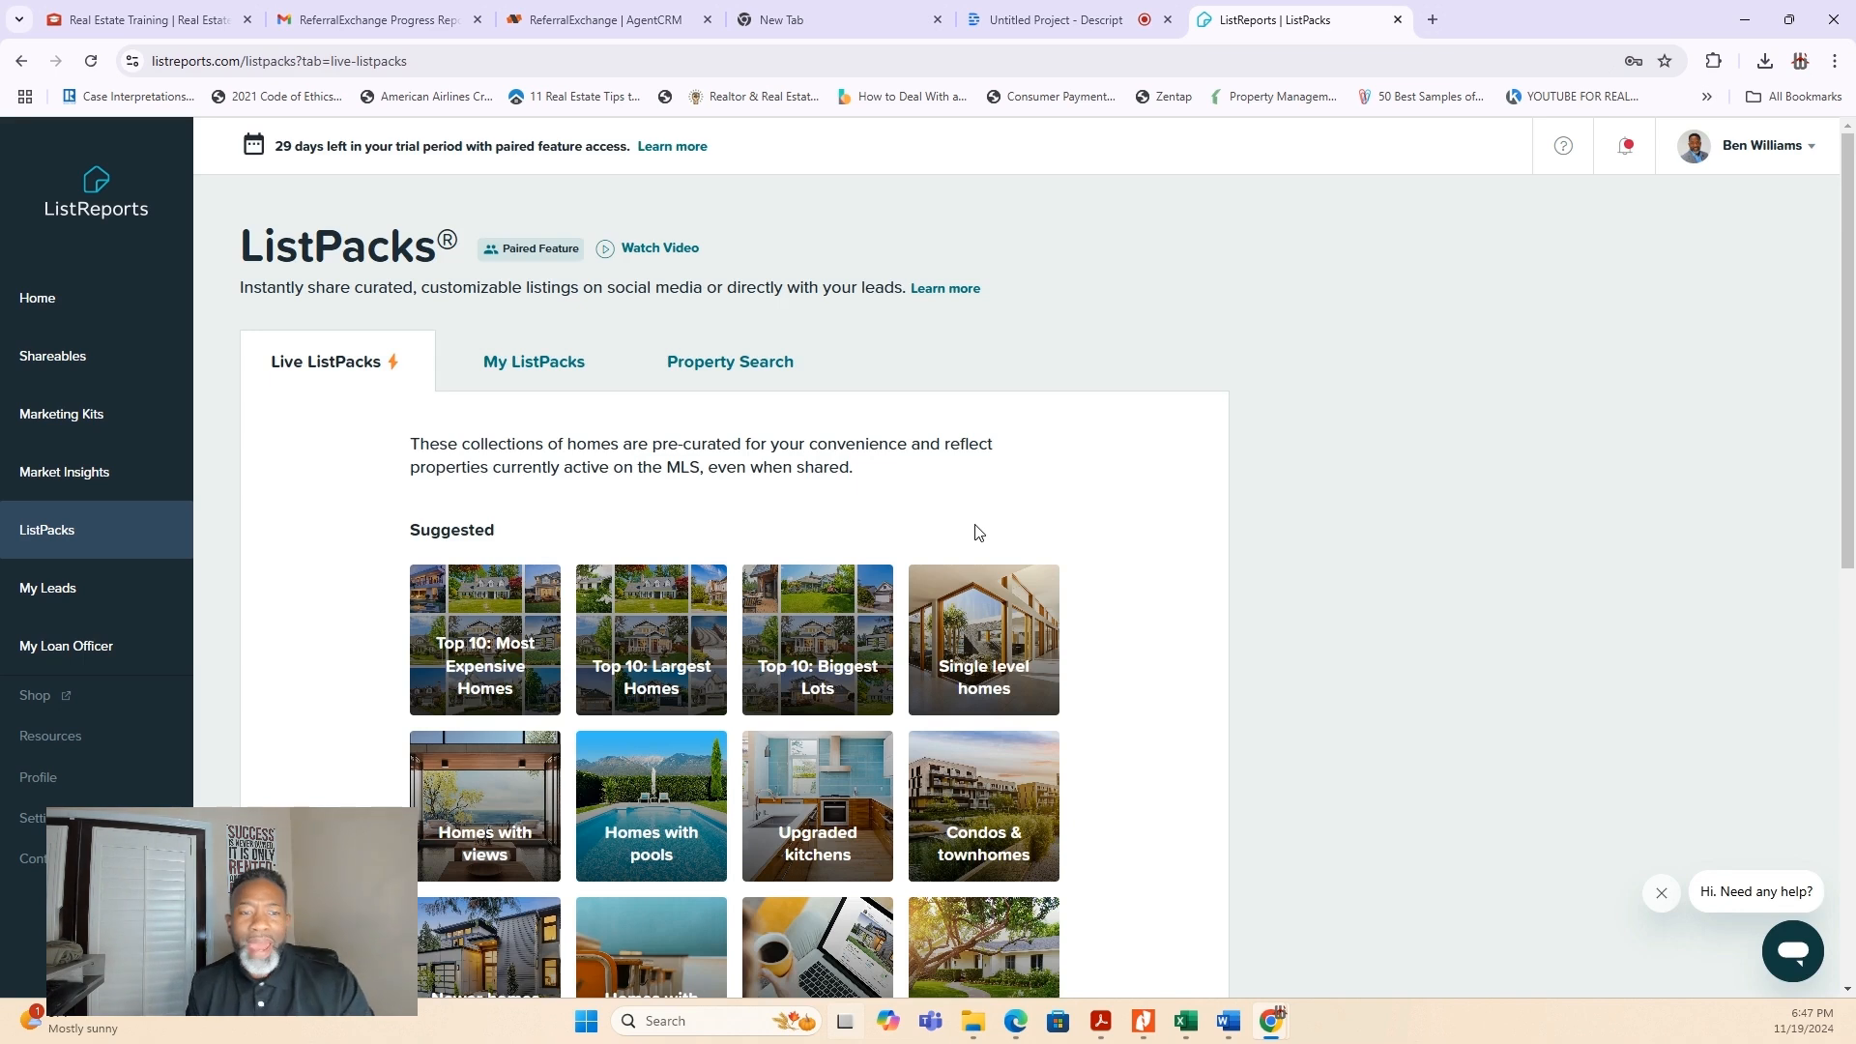
{"action": "scroll", "coordinate": [944, 630], "scroll_direction": "down", "scroll_amount": 2}
{"action": "scroll", "coordinate": [944, 630], "scroll_direction": "down", "scroll_amount": 1}
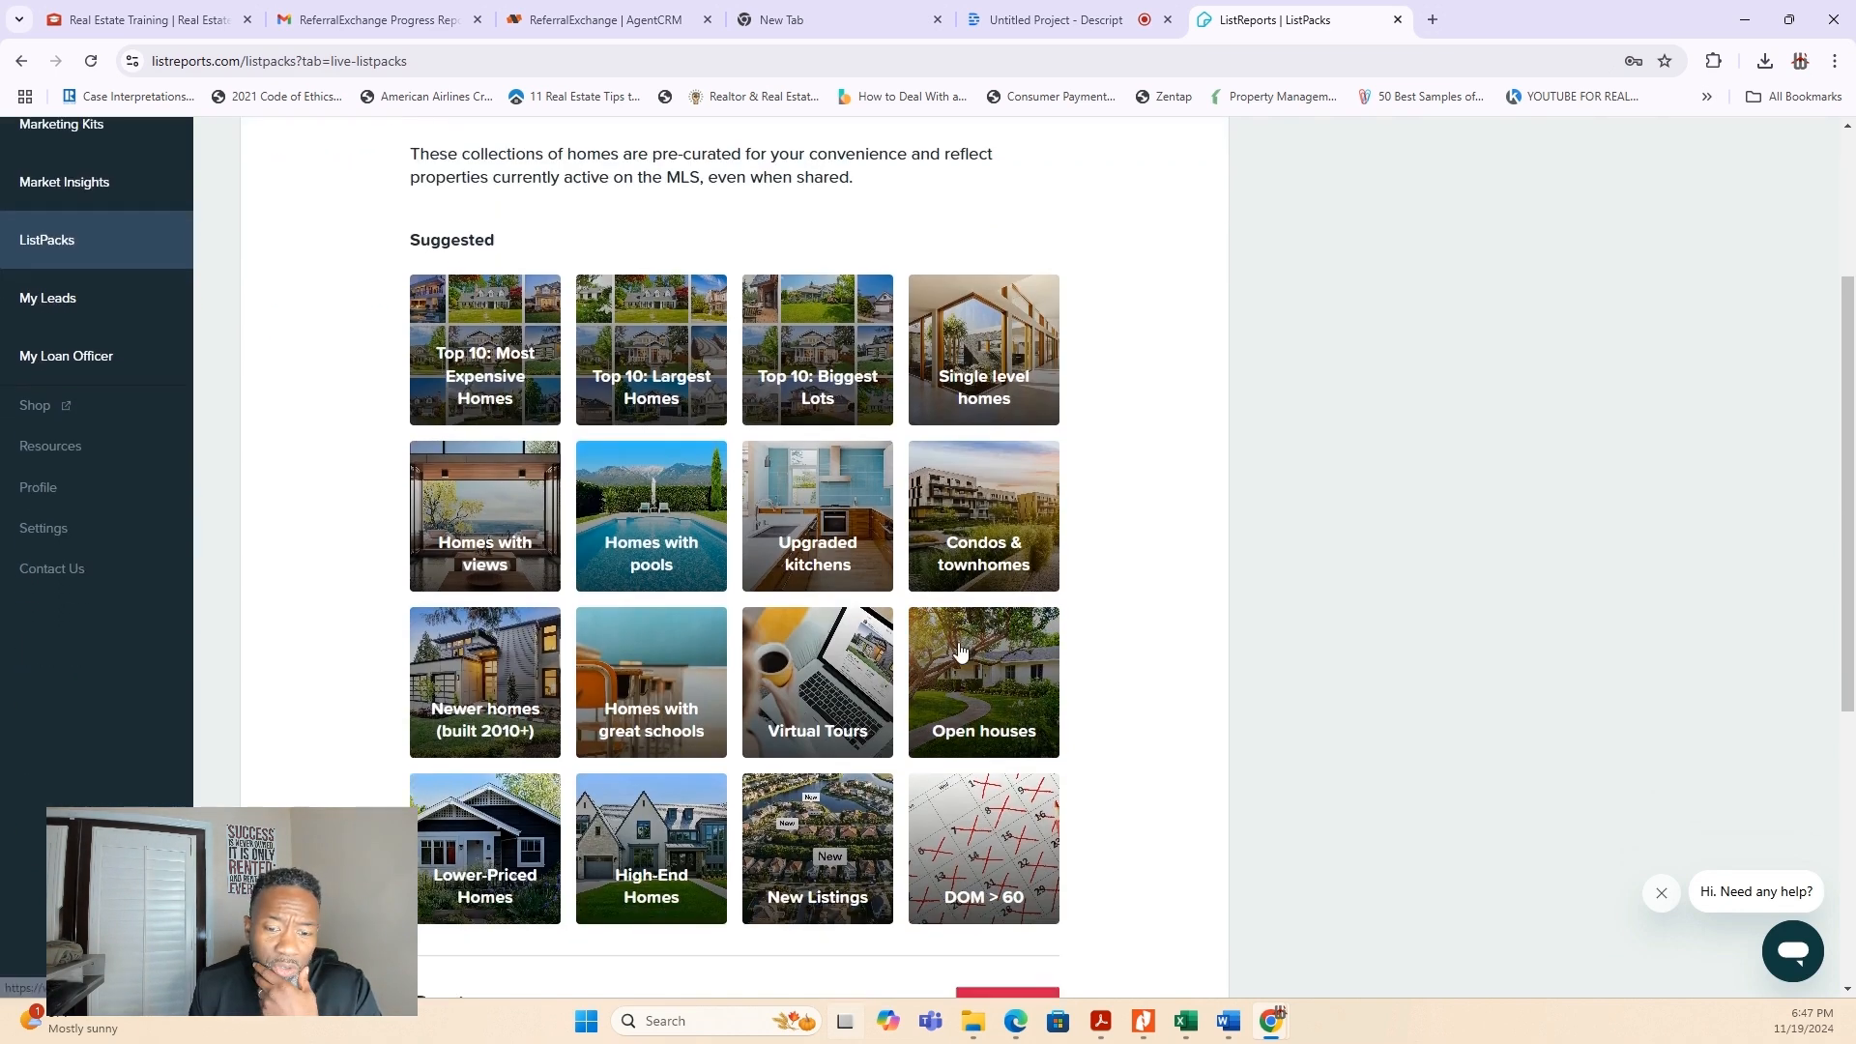
{"action": "scroll", "coordinate": [953, 654], "scroll_direction": "down", "scroll_amount": 1}
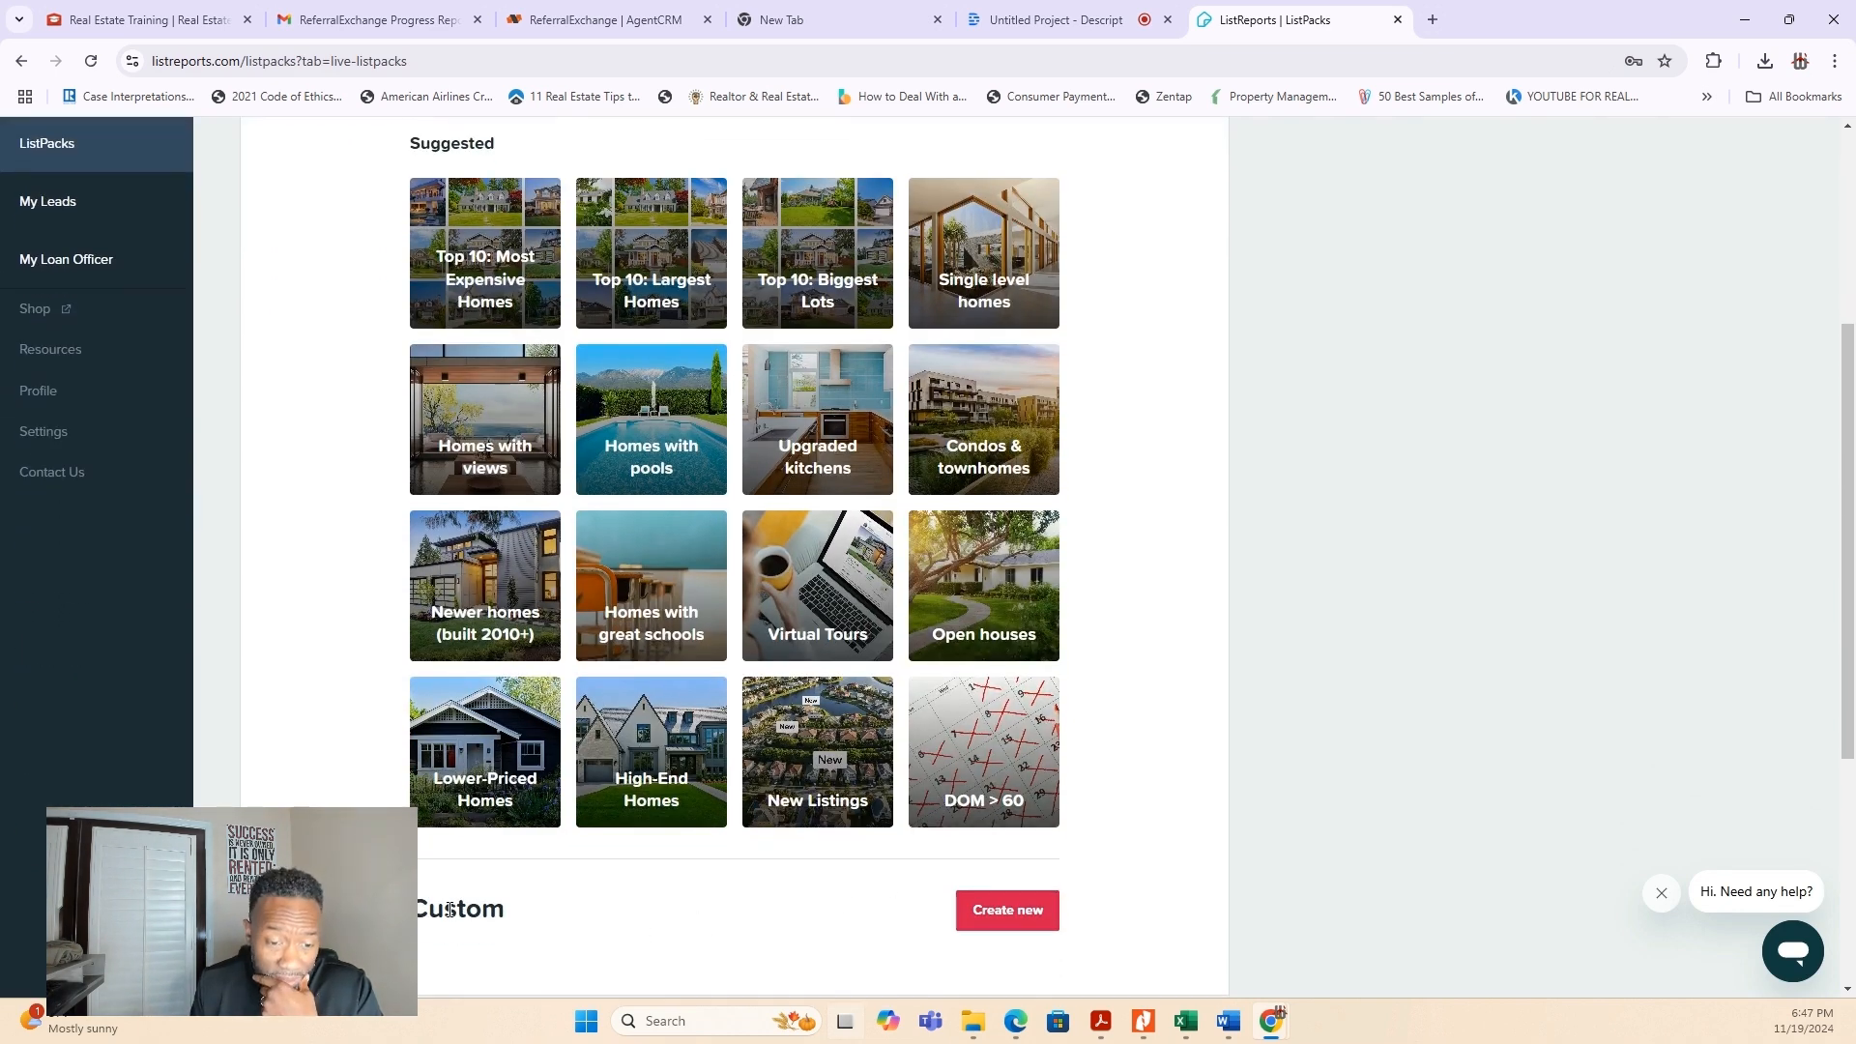
{"action": "left_click", "coordinate": [1003, 911]}
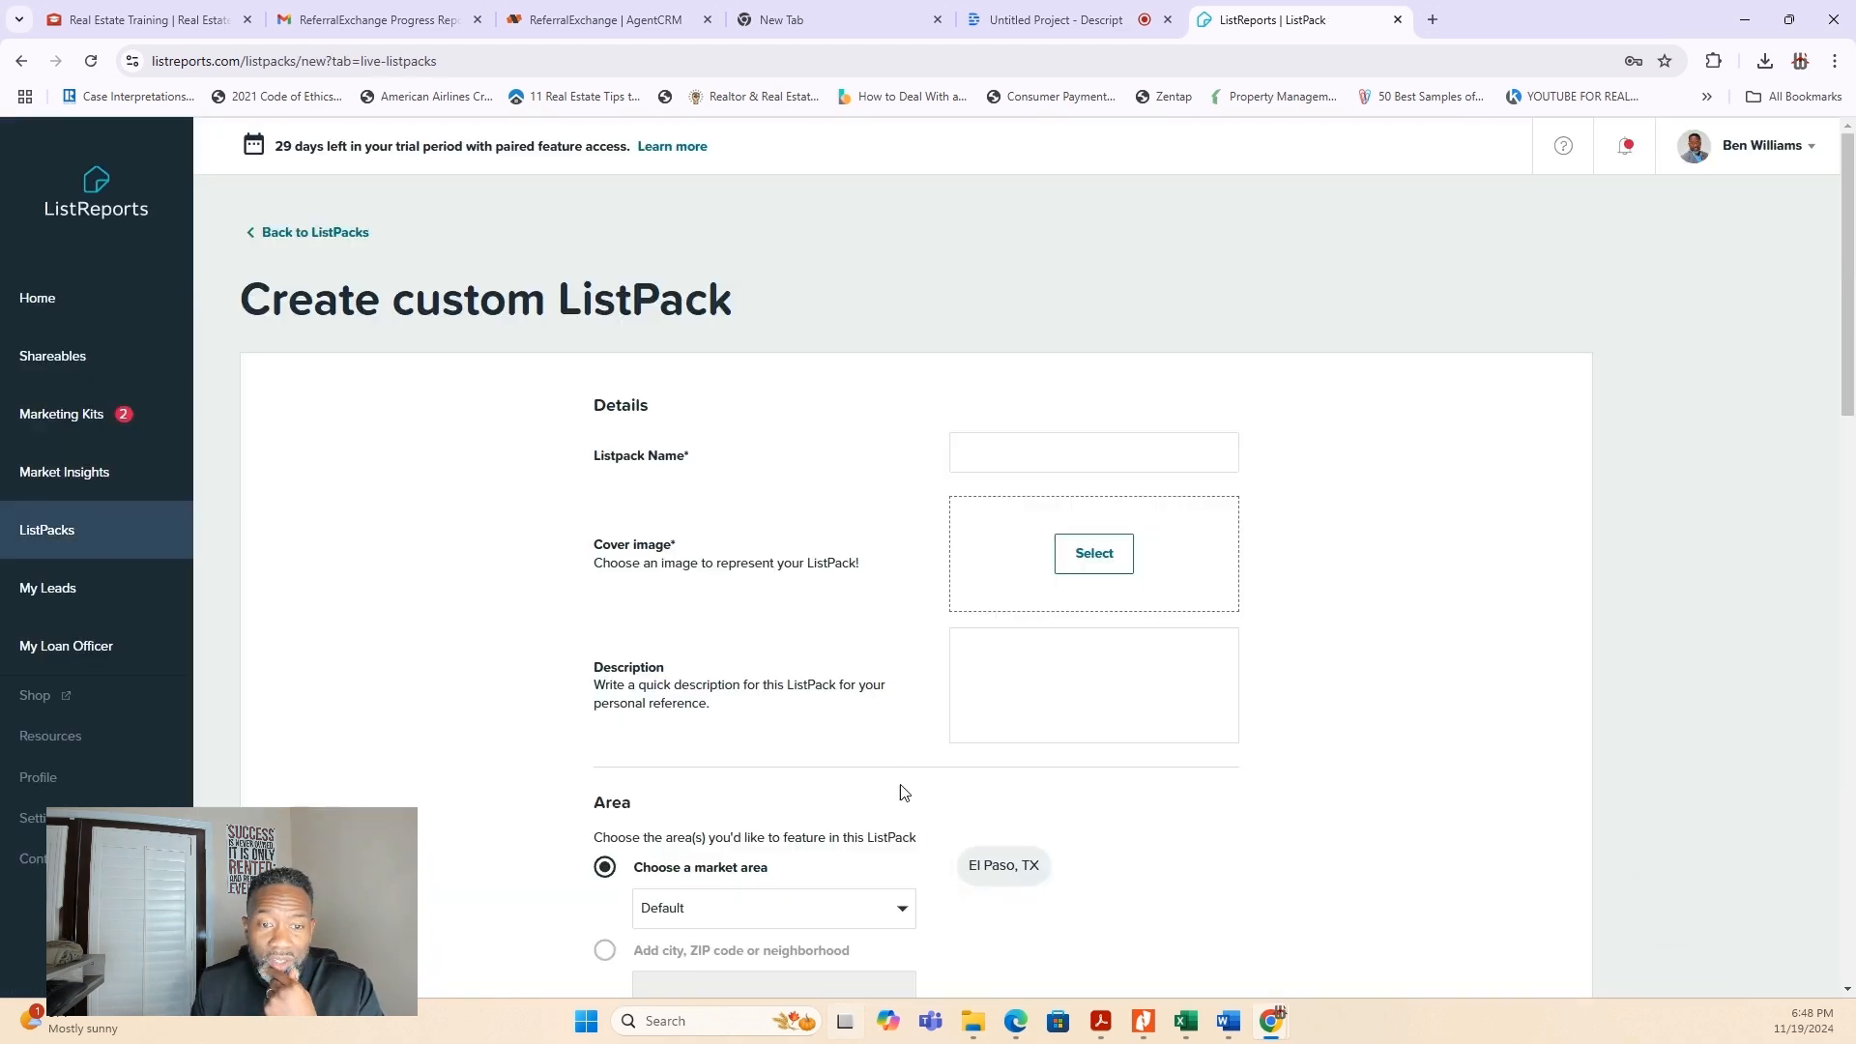
- Name the custom ListPack "Home with RV Parking" and set the premade open living room with a water view as its cover image
{"action": "left_click", "coordinate": [970, 460]}
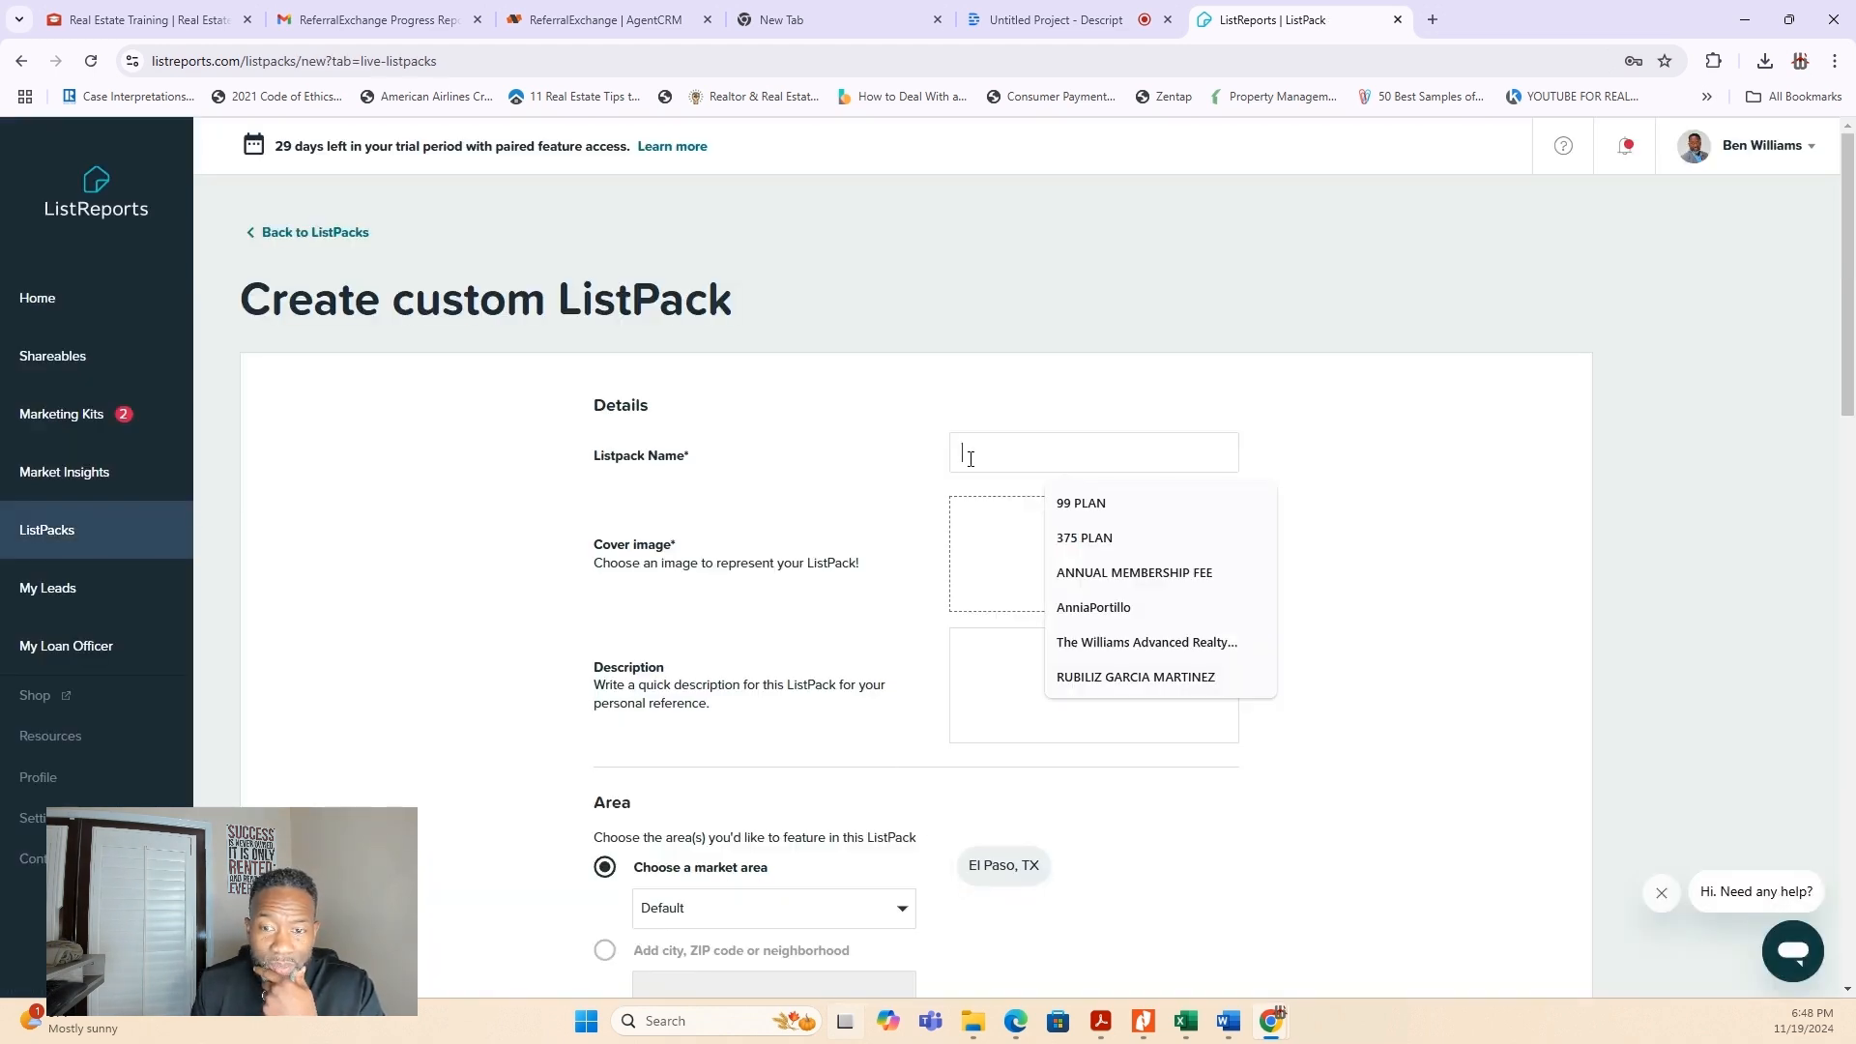
{"action": "type", "text": "Home with RV Parking"}
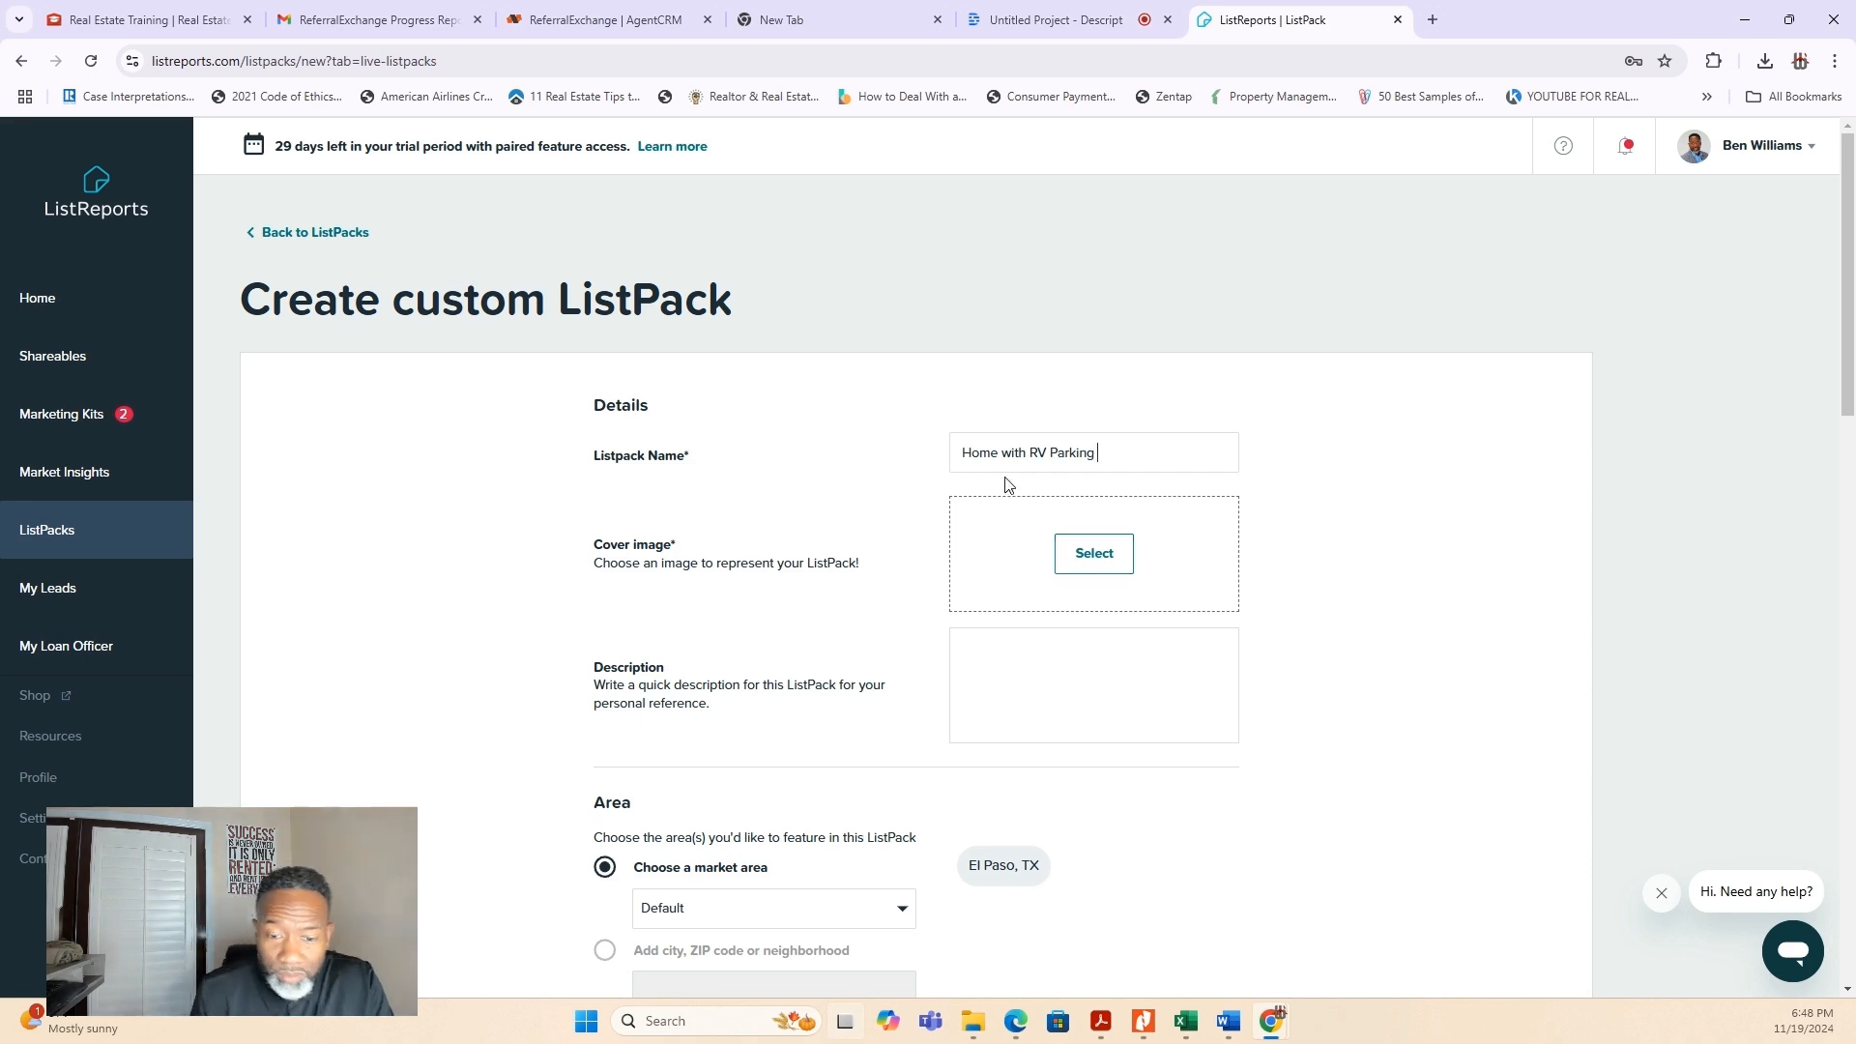
{"action": "left_click", "coordinate": [1096, 555]}
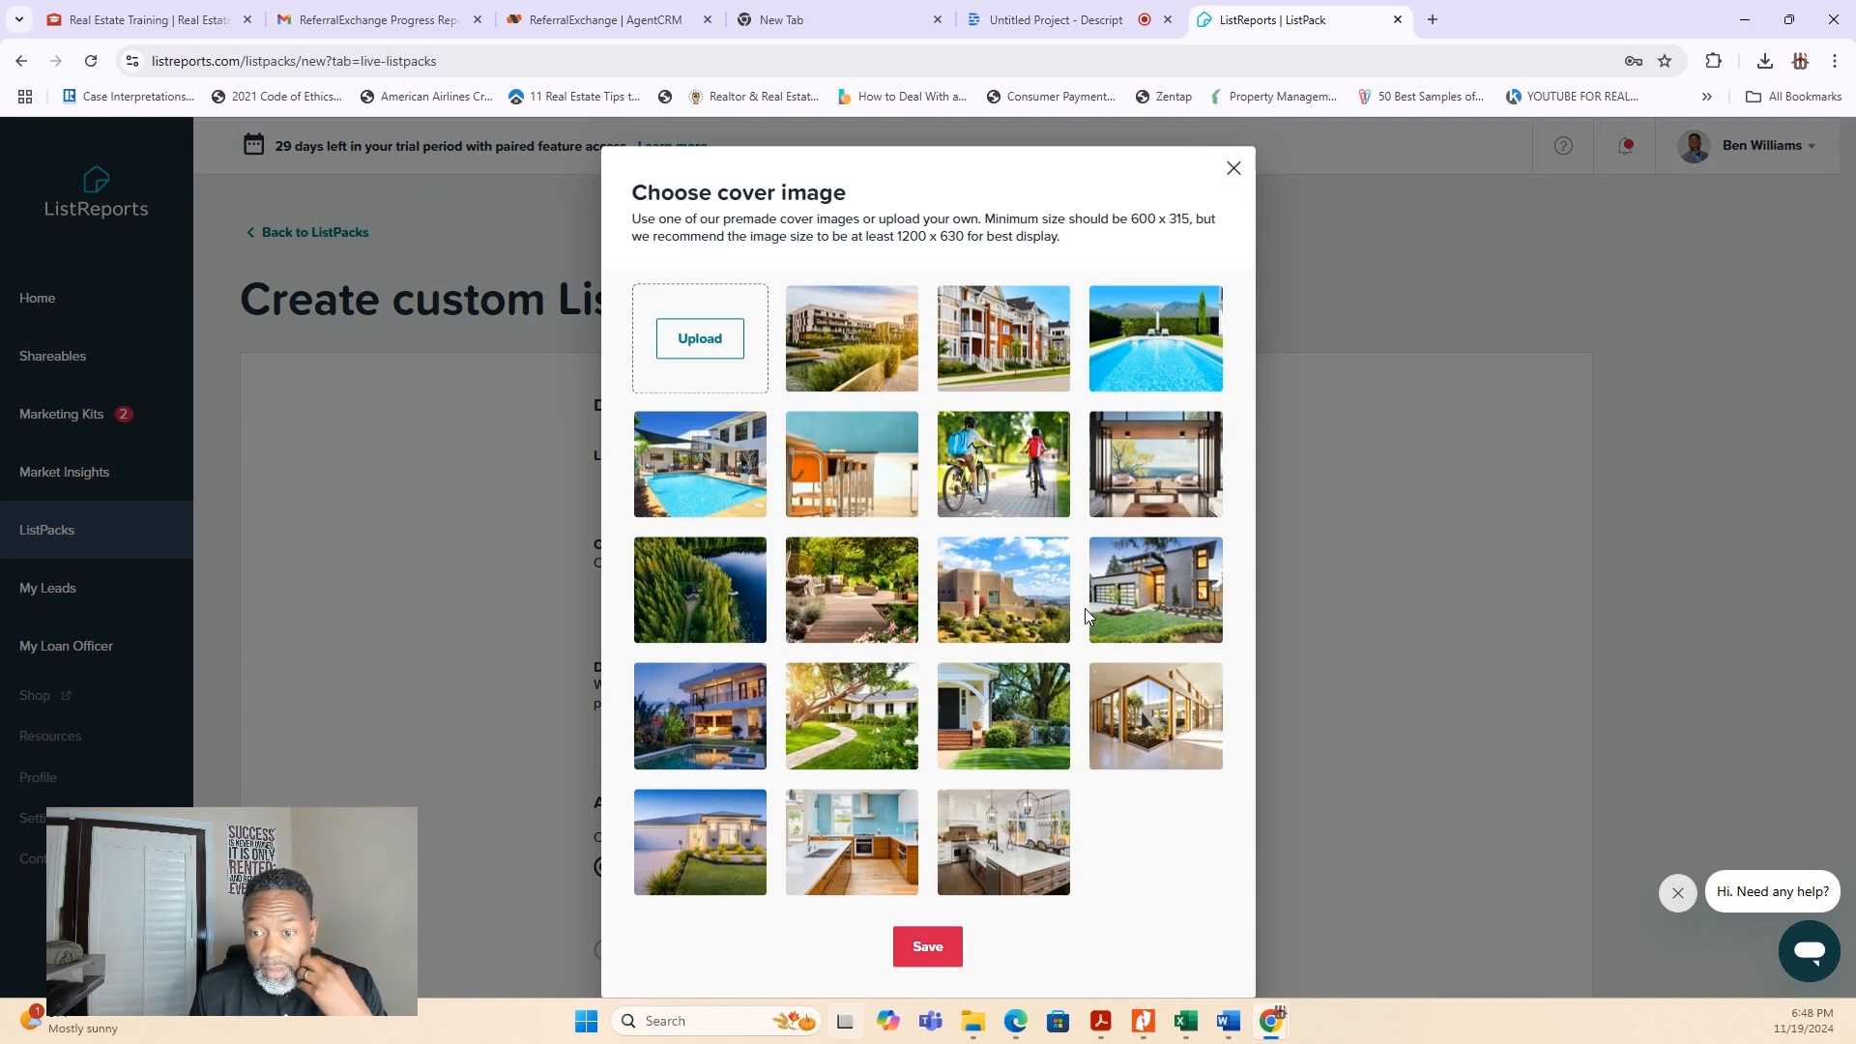
{"action": "left_click", "coordinate": [1152, 483]}
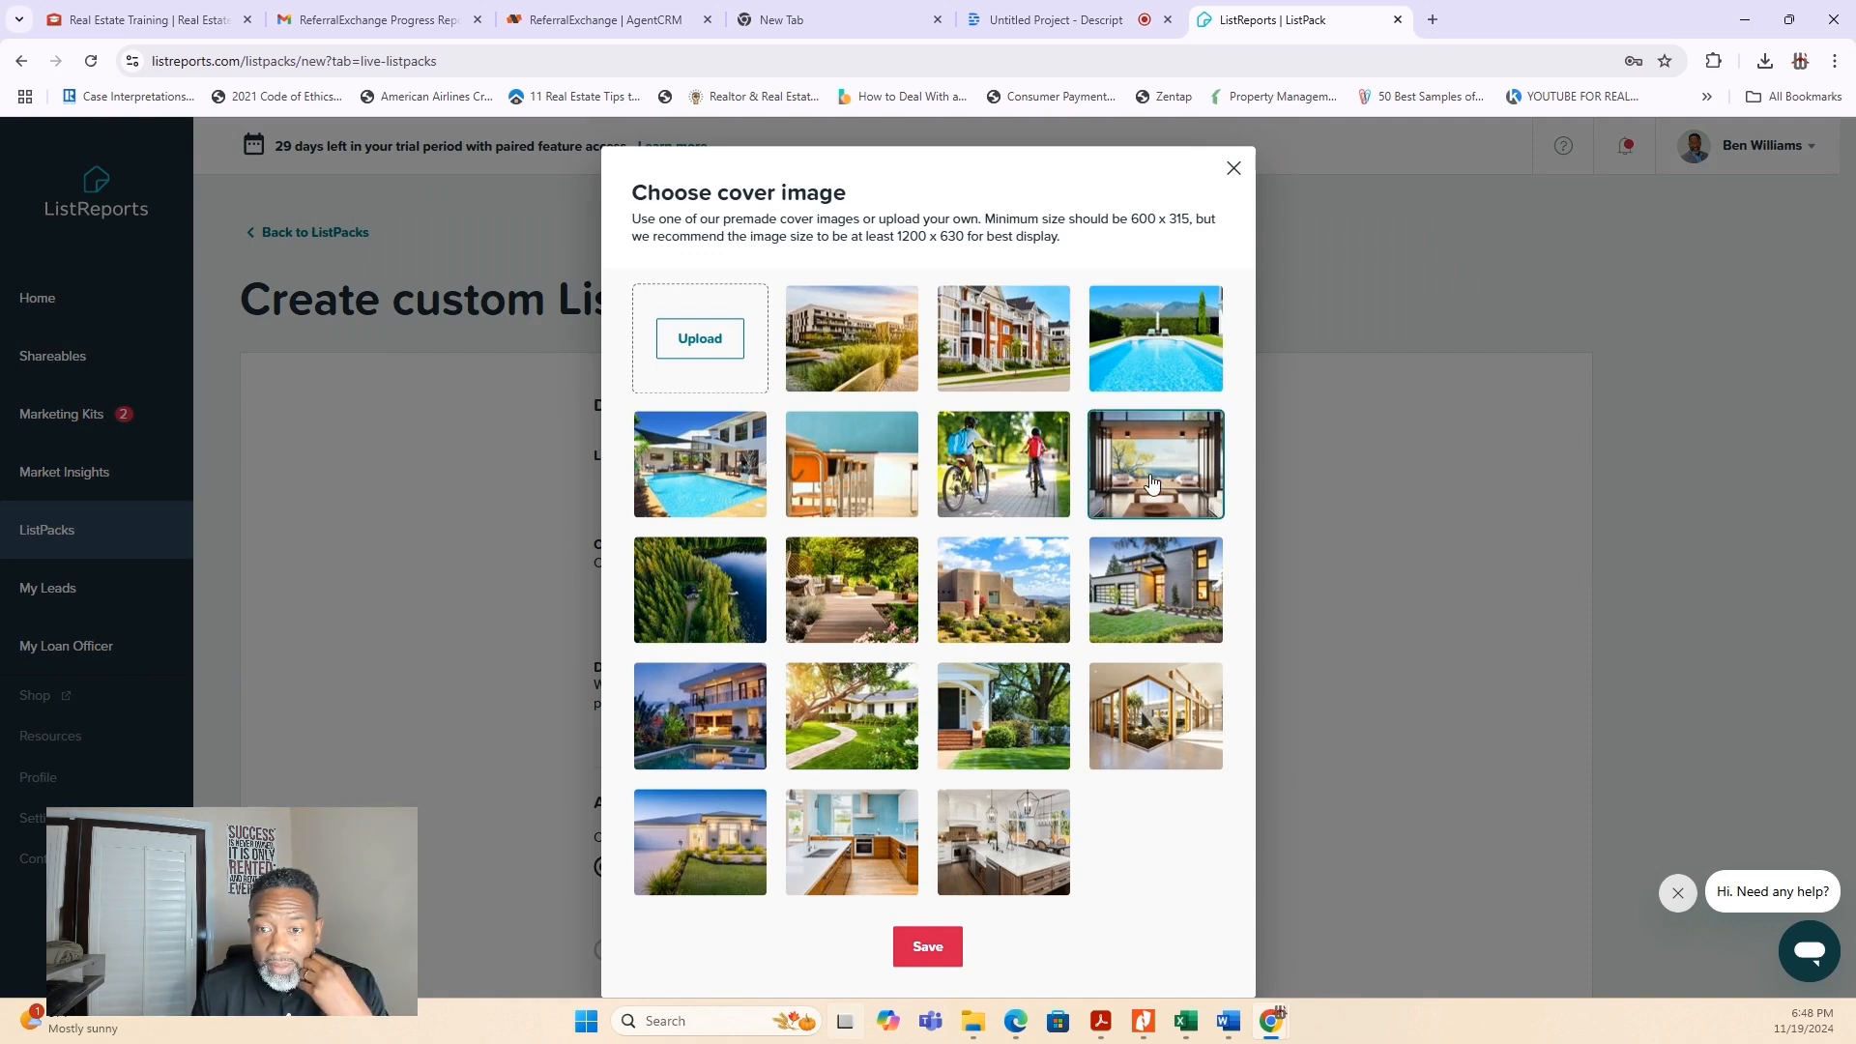
{"action": "left_click", "coordinate": [923, 957]}
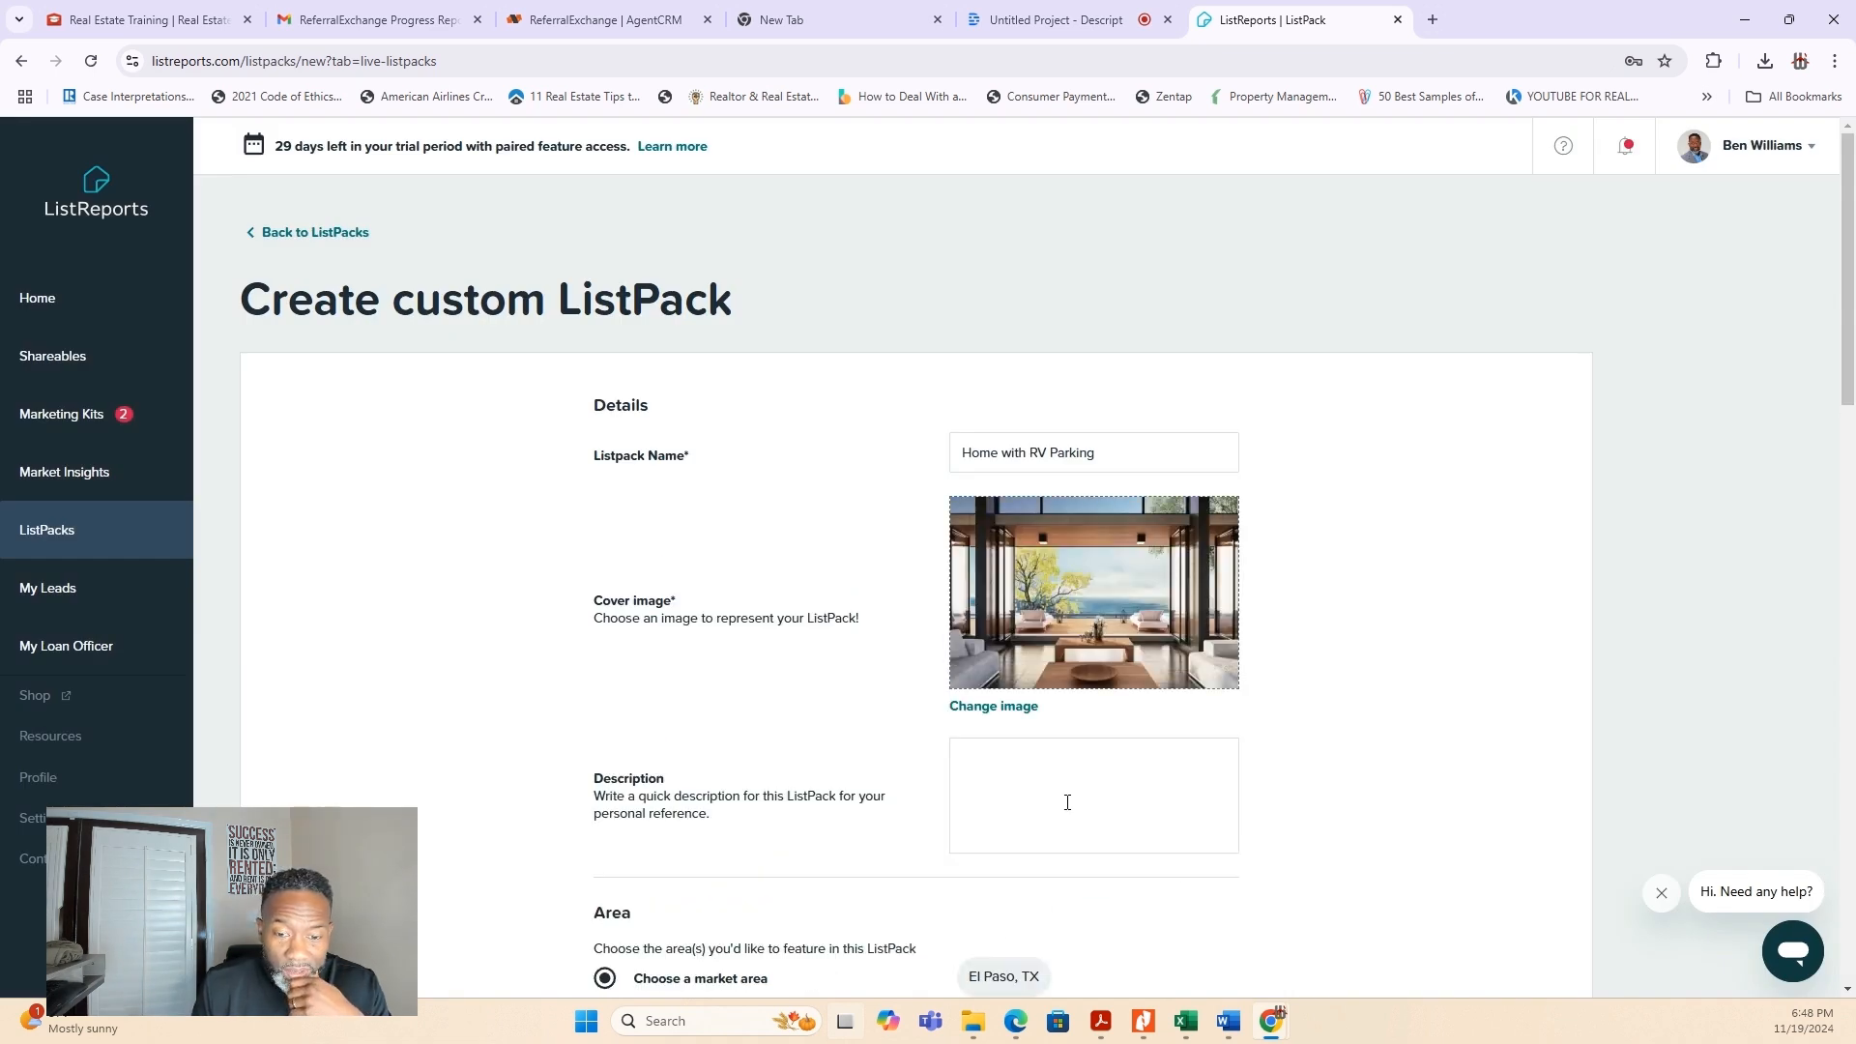
- Review the custom ListPack form's area, price, property facts, home type, schools, open house, virtual tour, amenities and keyword options
{"action": "scroll", "coordinate": [1068, 803], "scroll_direction": "down", "scroll_amount": 3}
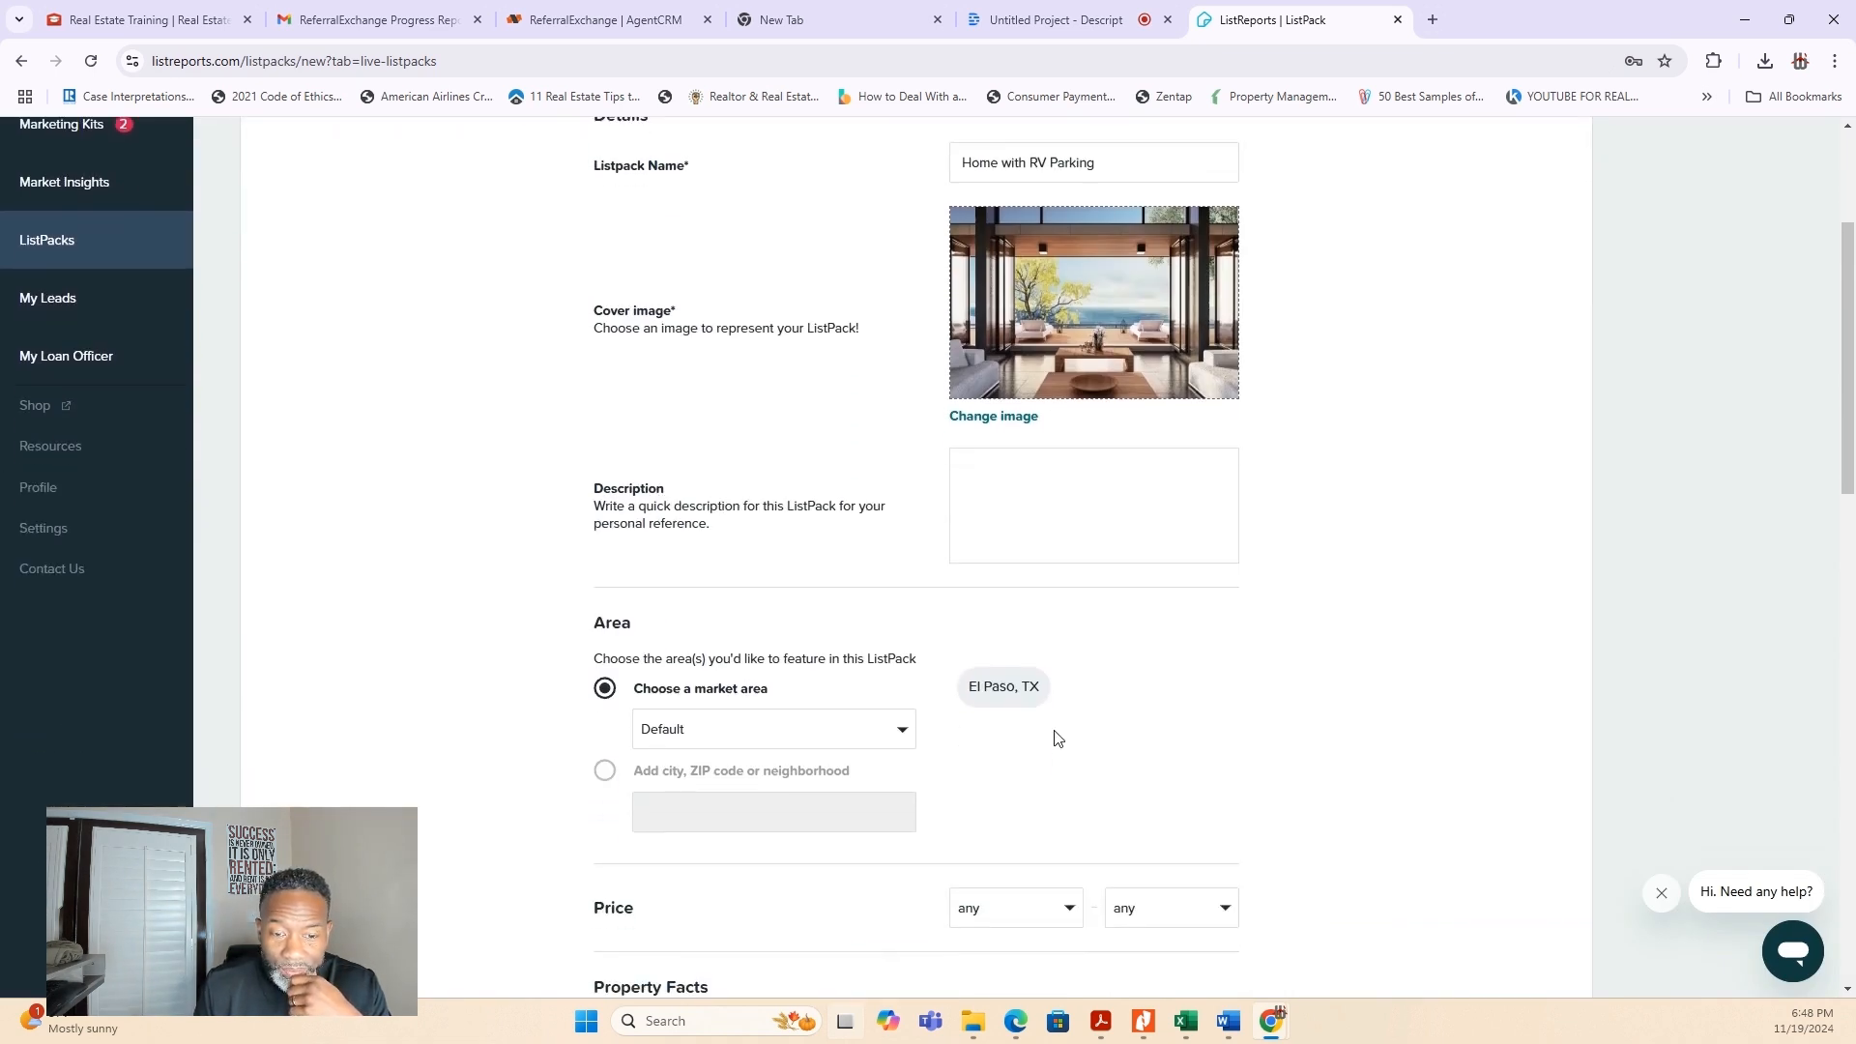
{"action": "scroll", "coordinate": [924, 618], "scroll_direction": "down", "scroll_amount": 9}
{"action": "scroll", "coordinate": [924, 617], "scroll_direction": "down", "scroll_amount": 4}
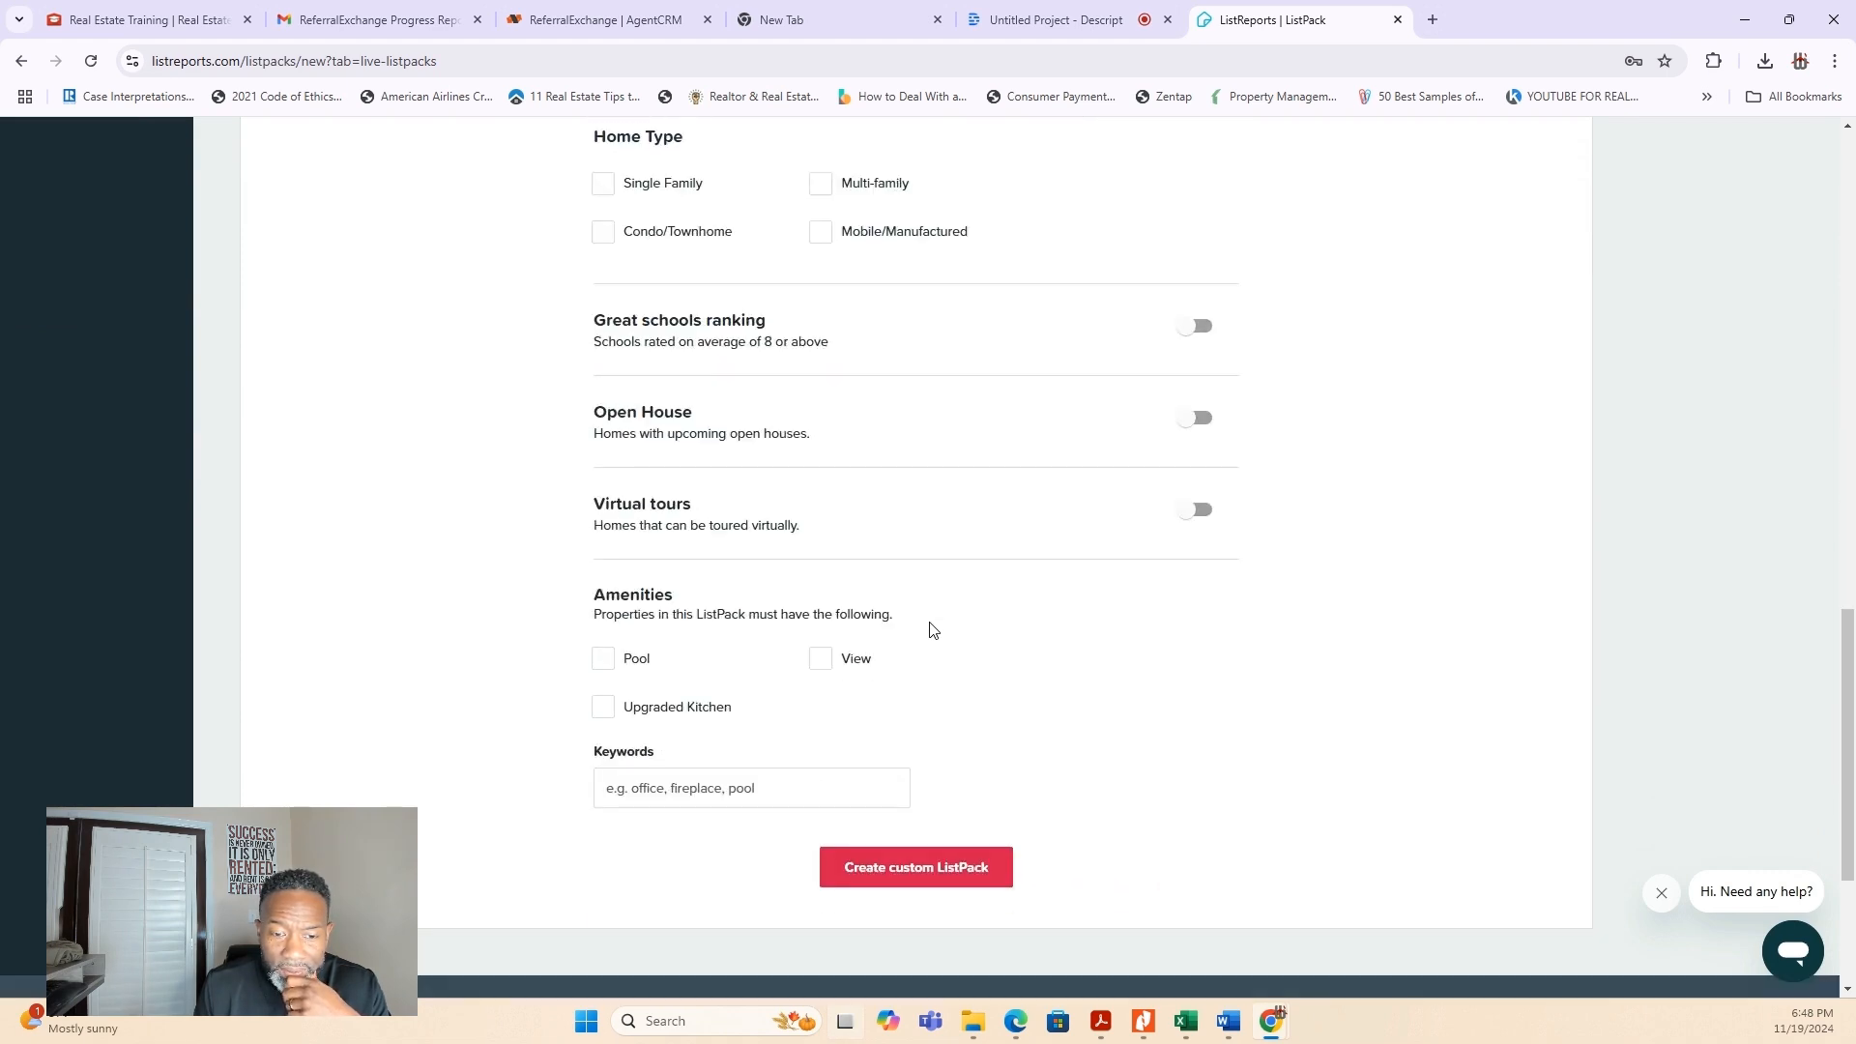
{"action": "scroll", "coordinate": [929, 627], "scroll_direction": "up", "scroll_amount": 13}
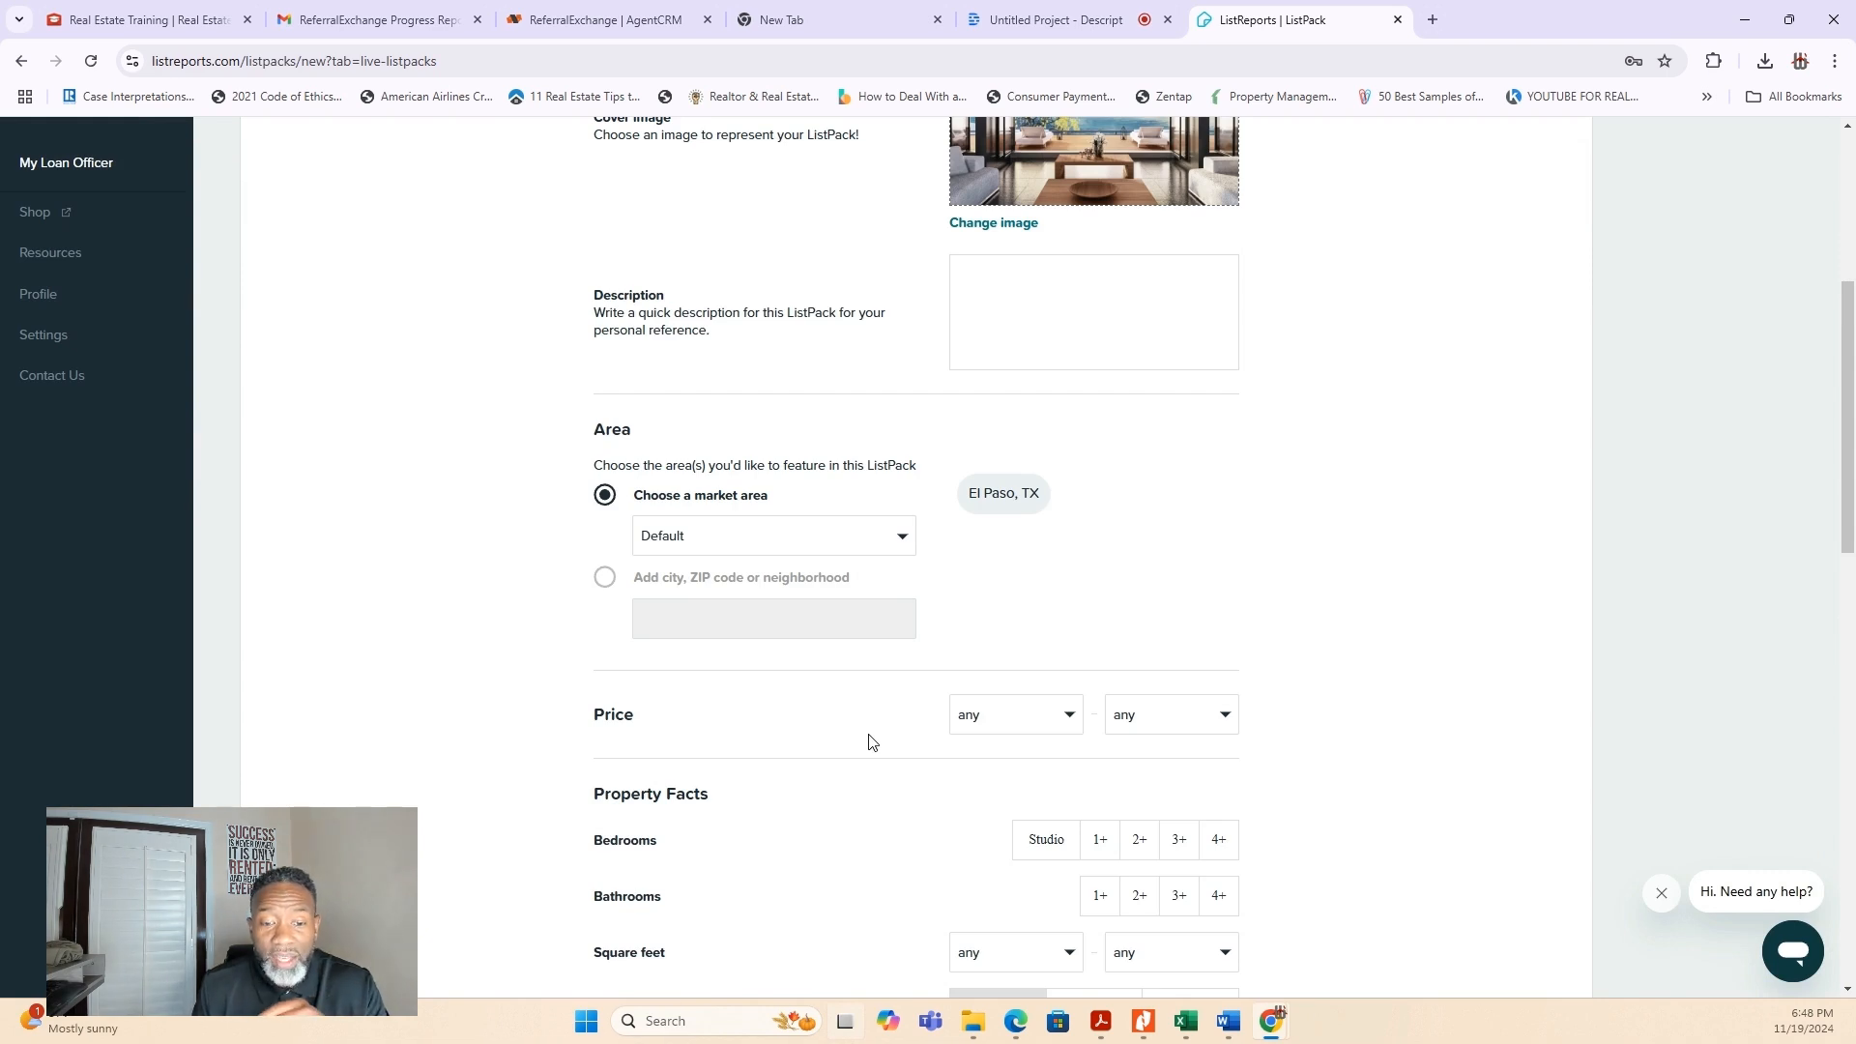
{"action": "scroll", "coordinate": [873, 741], "scroll_direction": "down", "scroll_amount": 2}
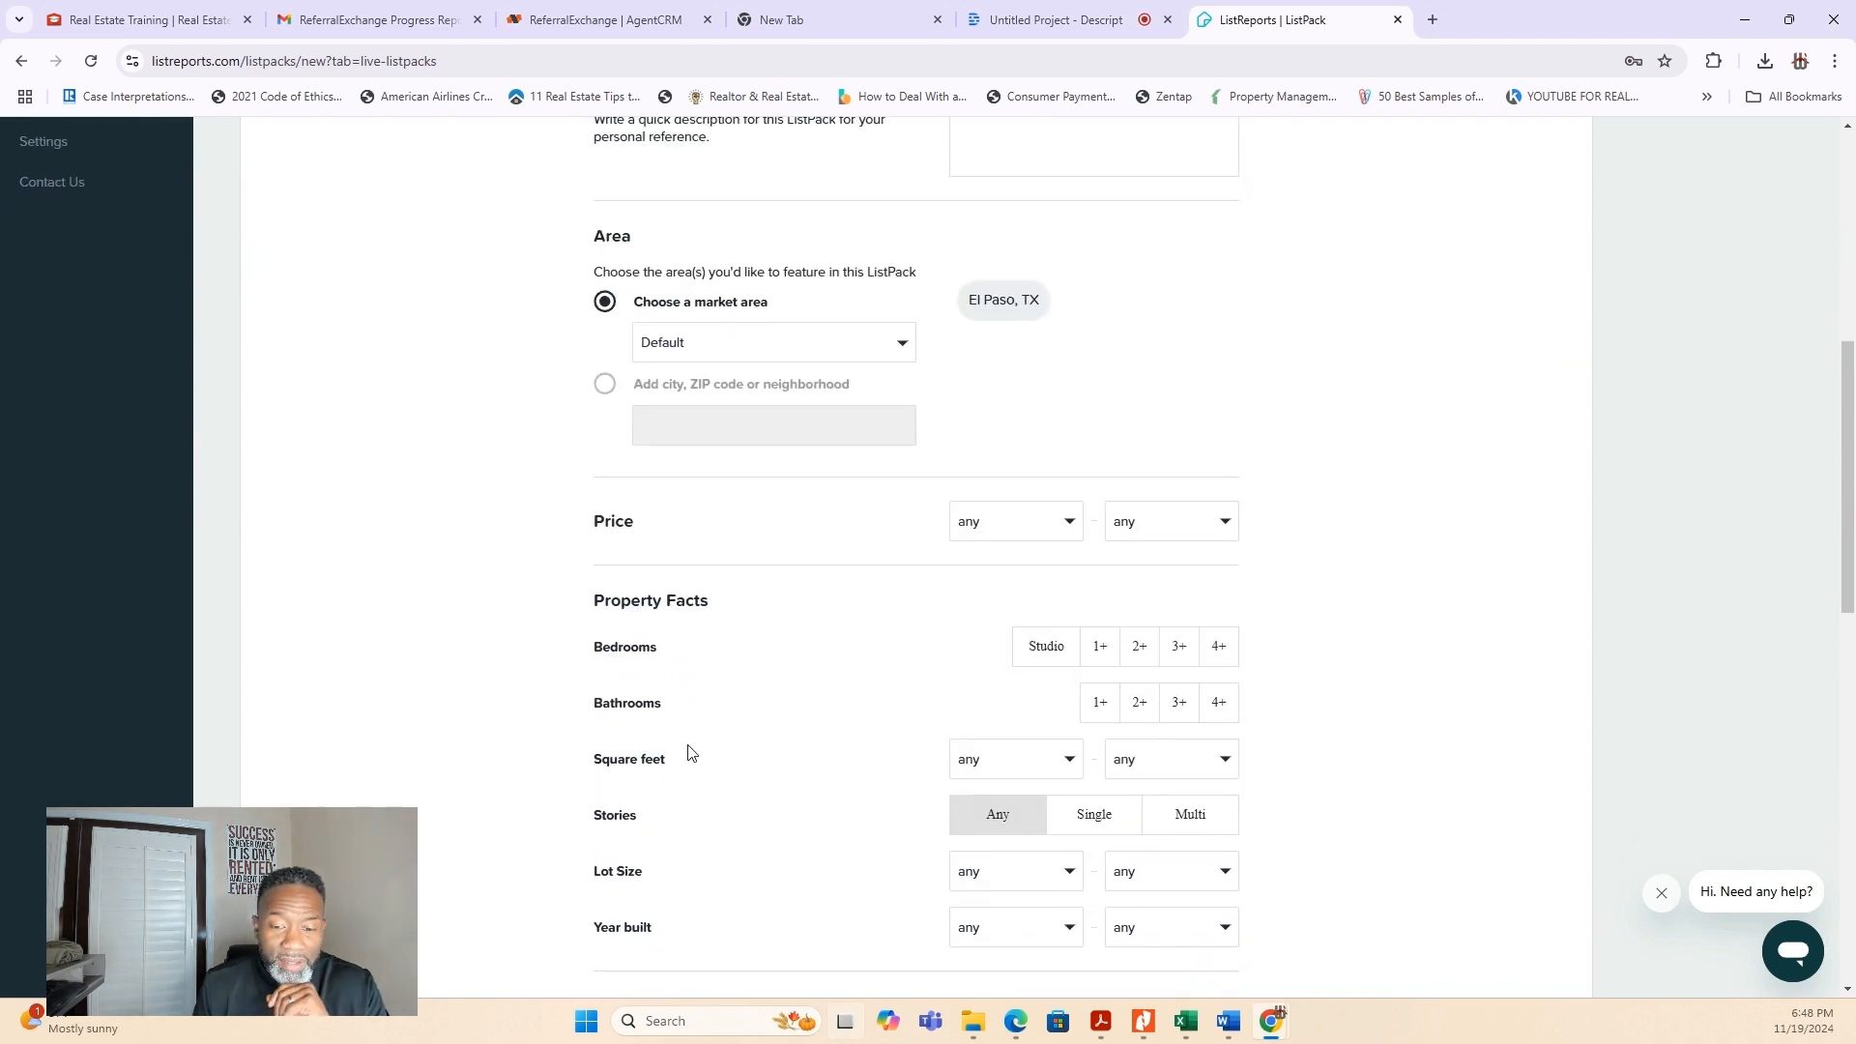
{"action": "scroll", "coordinate": [692, 756], "scroll_direction": "down", "scroll_amount": 8}
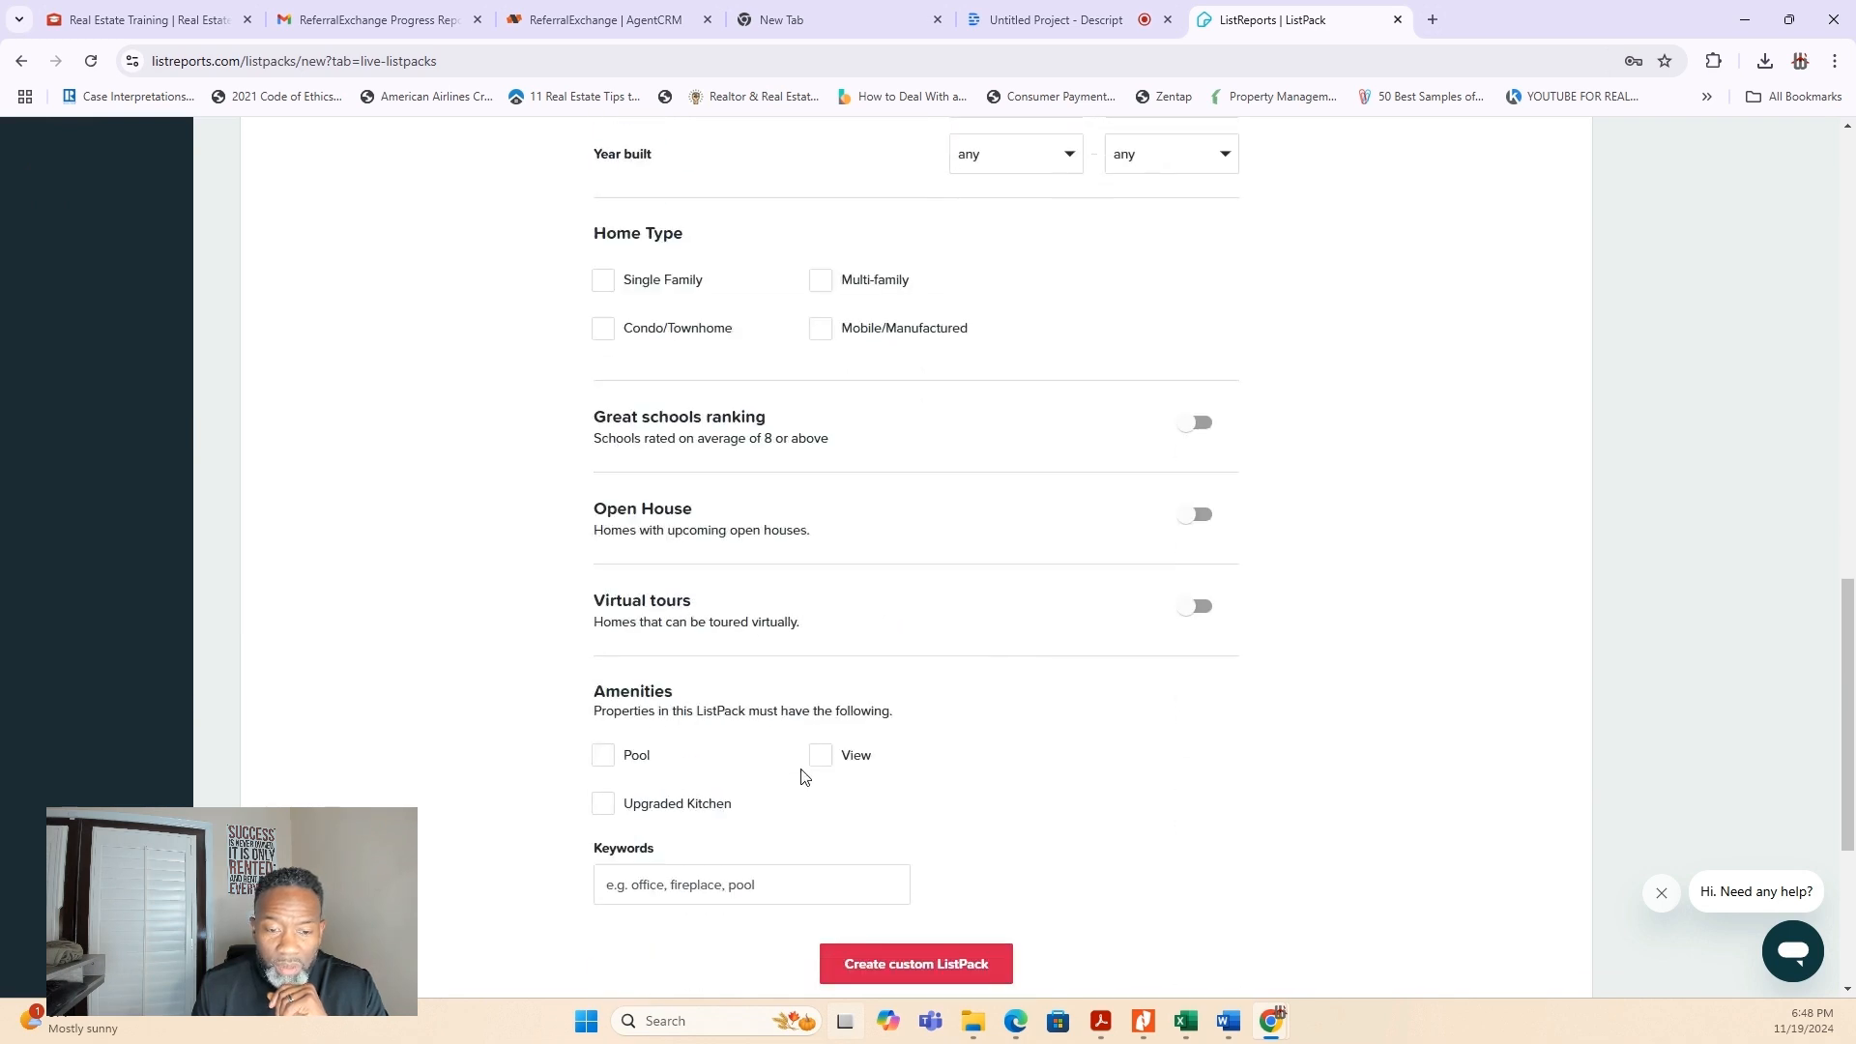
{"action": "scroll", "coordinate": [800, 776], "scroll_direction": "down", "scroll_amount": 2}
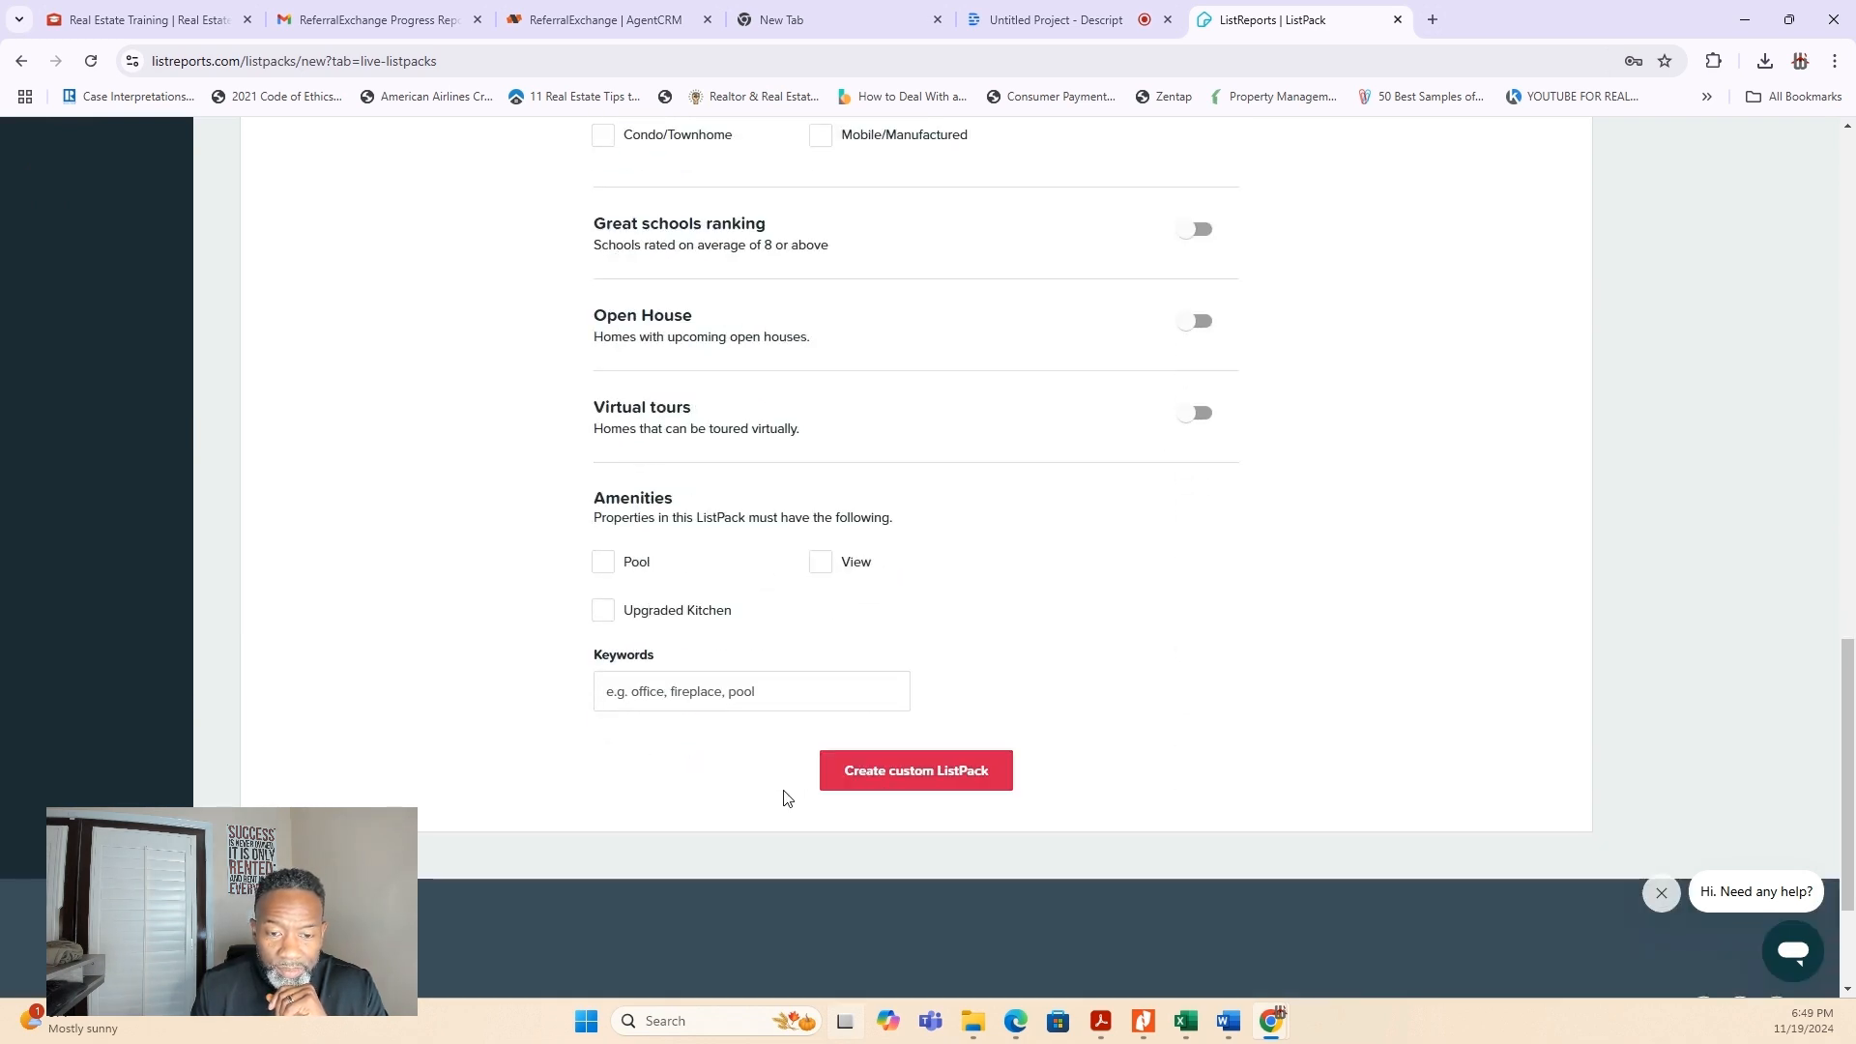
{"action": "left_click", "coordinate": [636, 695]}
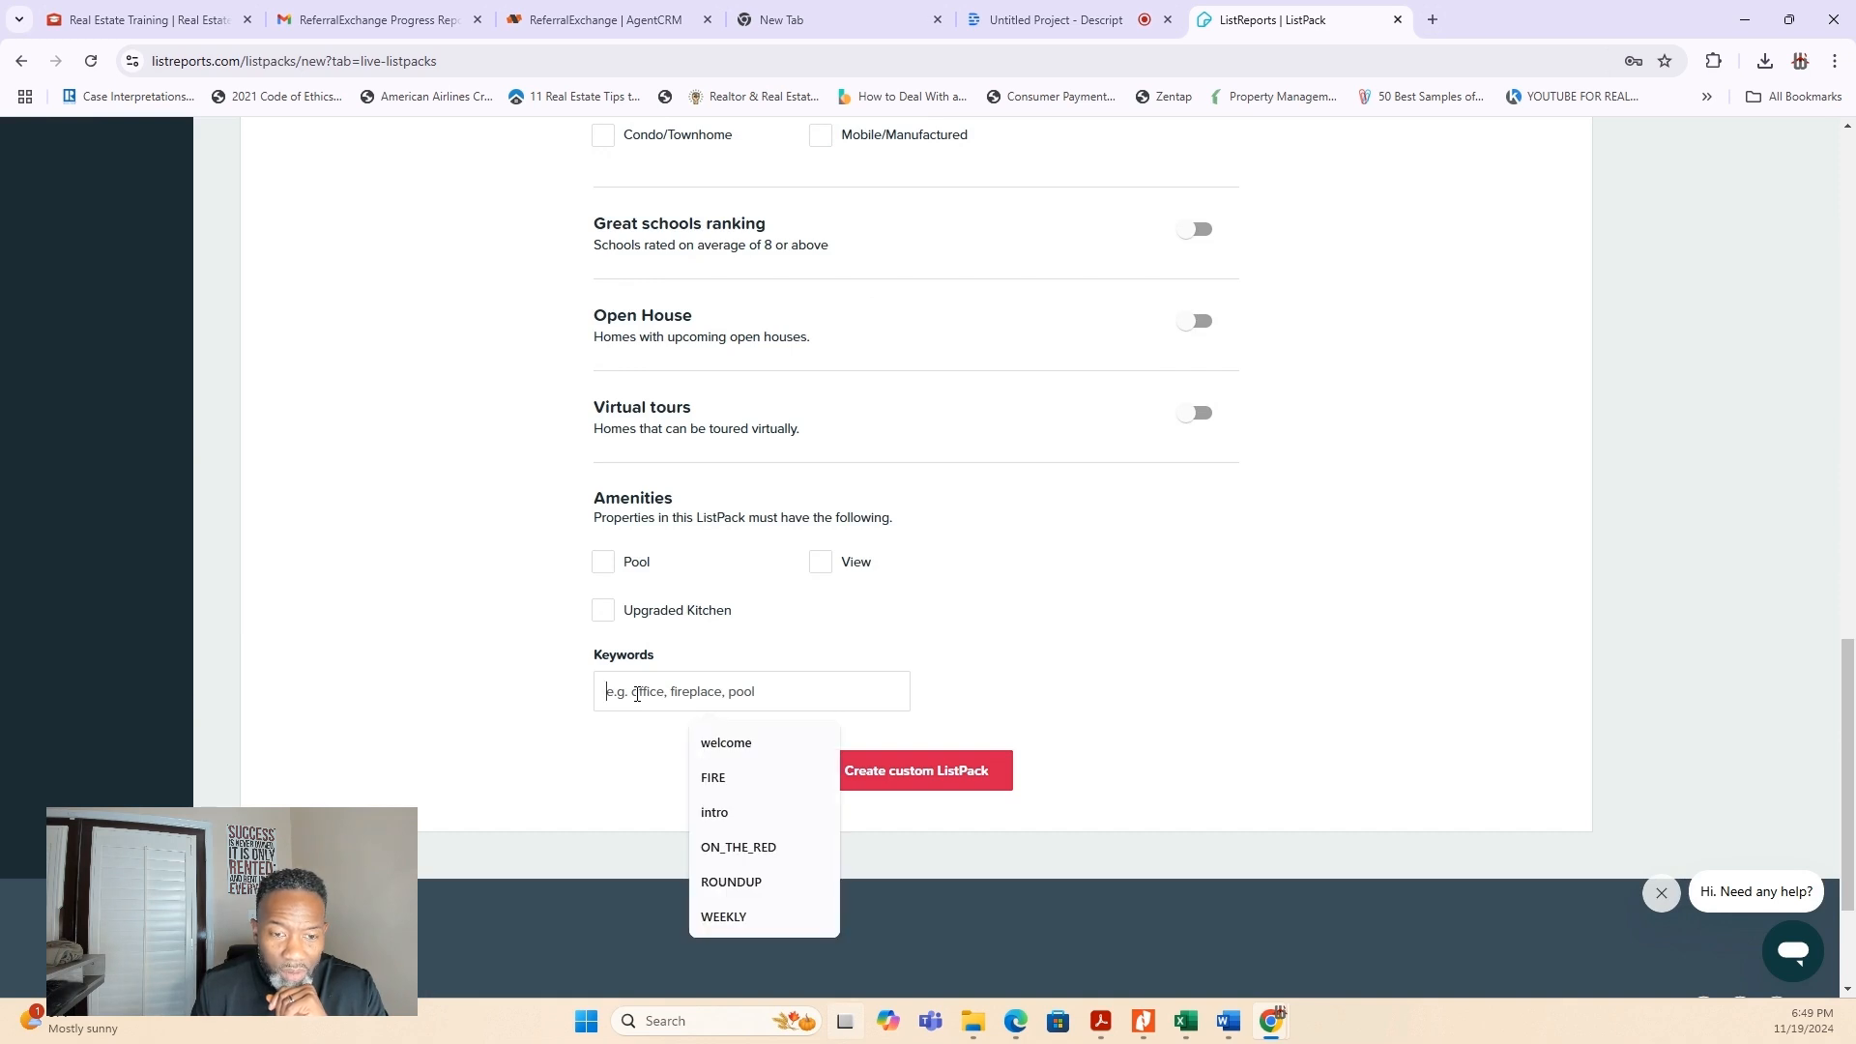
{"action": "scroll", "coordinate": [1257, 736], "scroll_direction": "up", "scroll_amount": 5}
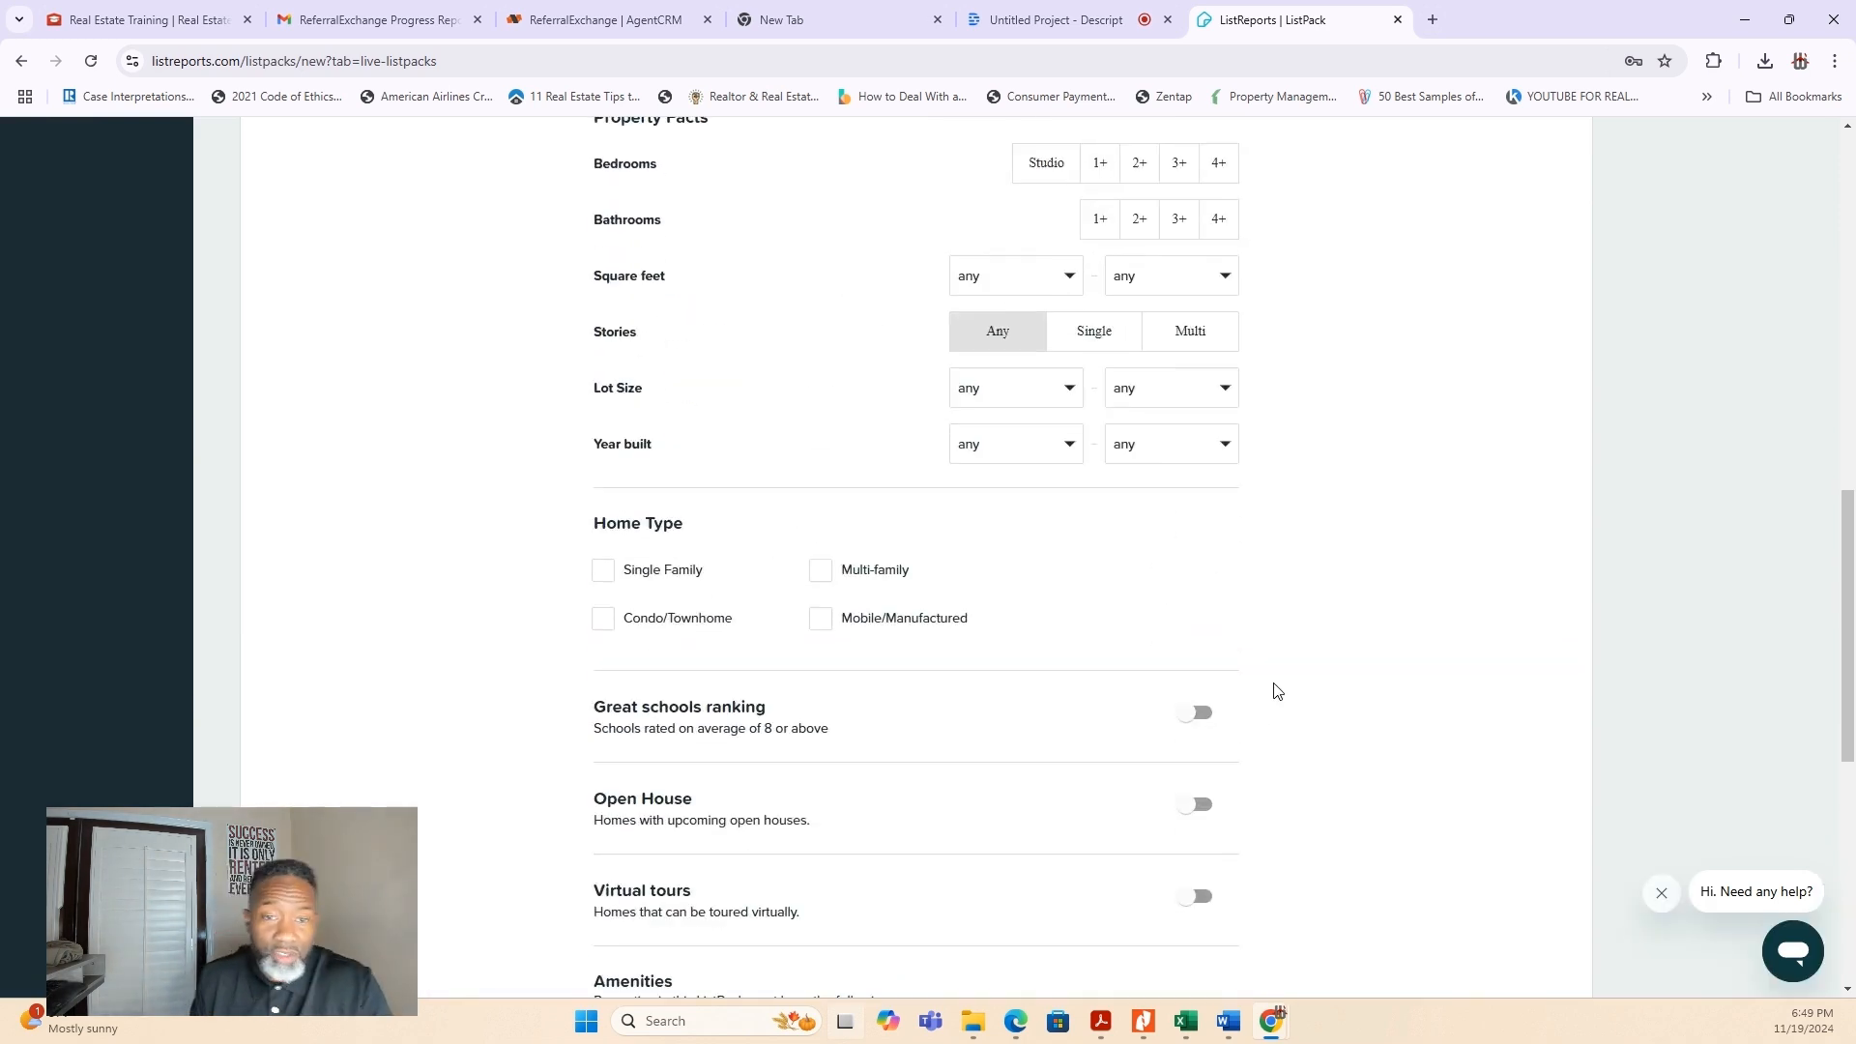
{"action": "scroll", "coordinate": [1270, 699], "scroll_direction": "up", "scroll_amount": 6}
{"action": "scroll", "coordinate": [1289, 709], "scroll_direction": "down", "scroll_amount": 2}
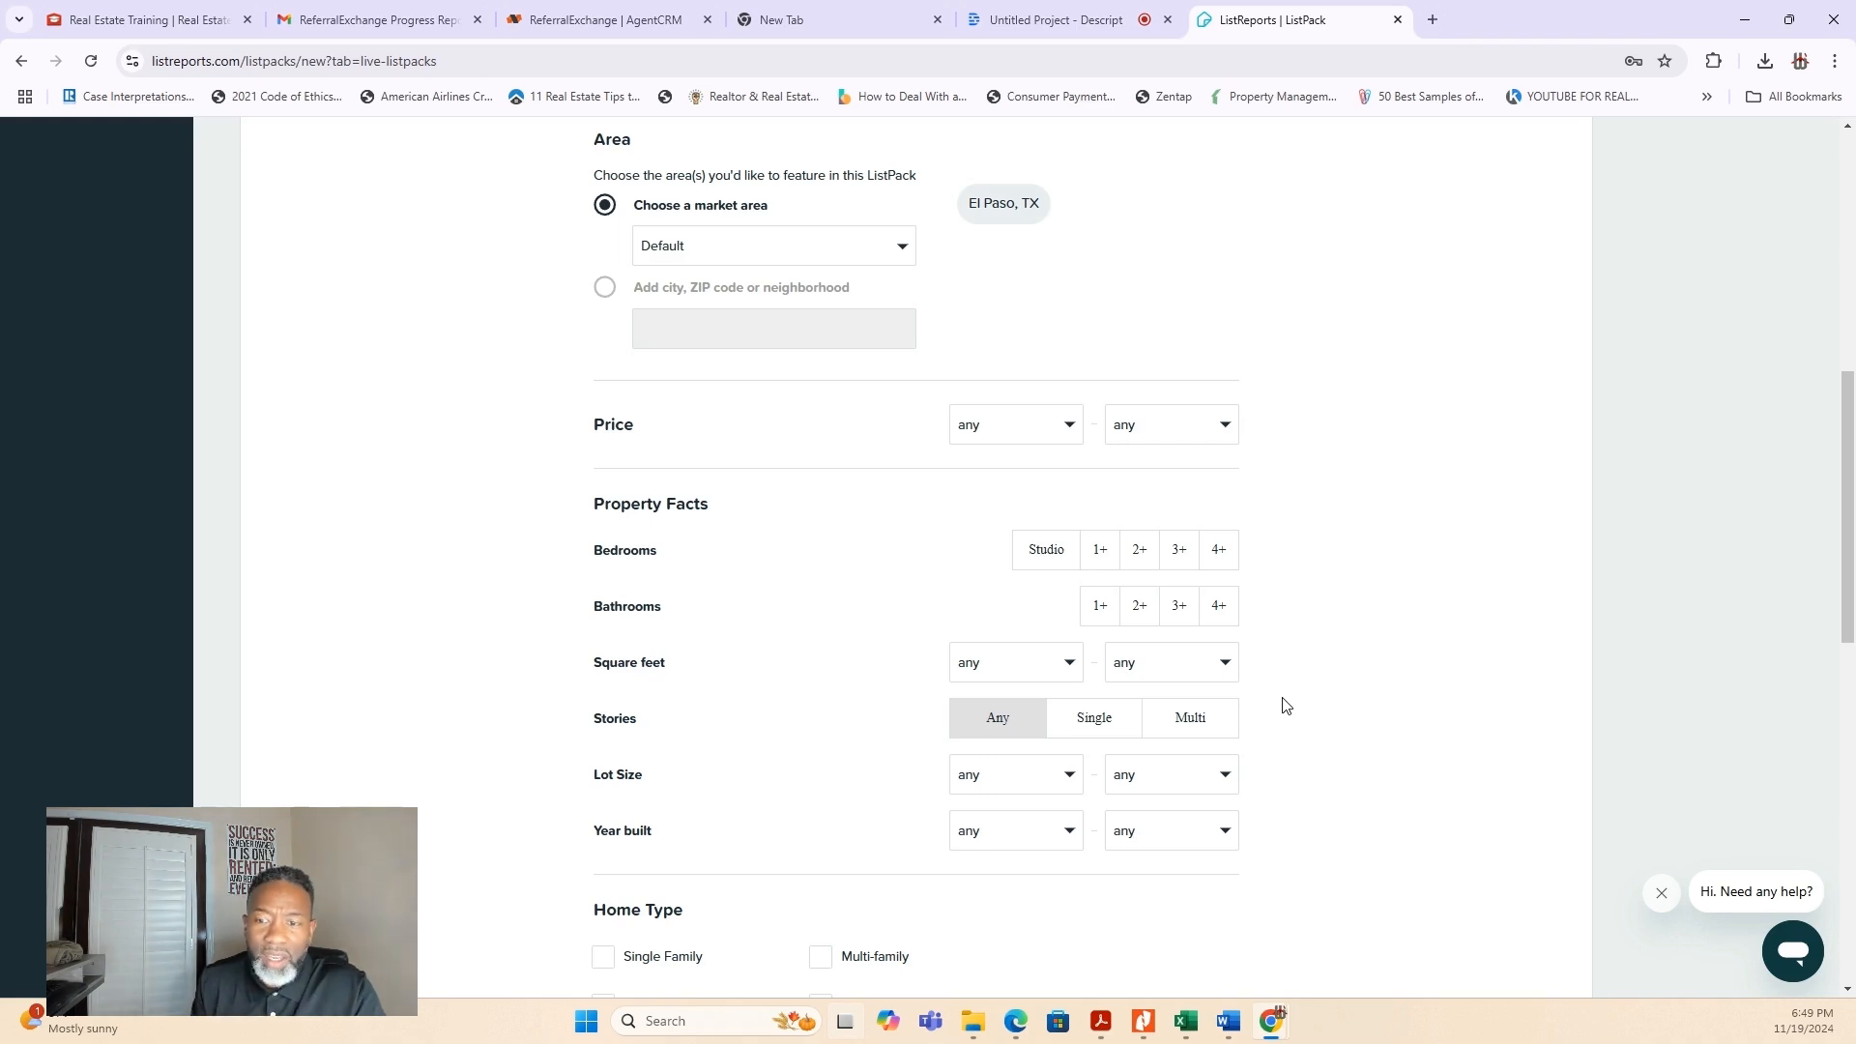
{"action": "scroll", "coordinate": [1110, 646], "scroll_direction": "up", "scroll_amount": 8}
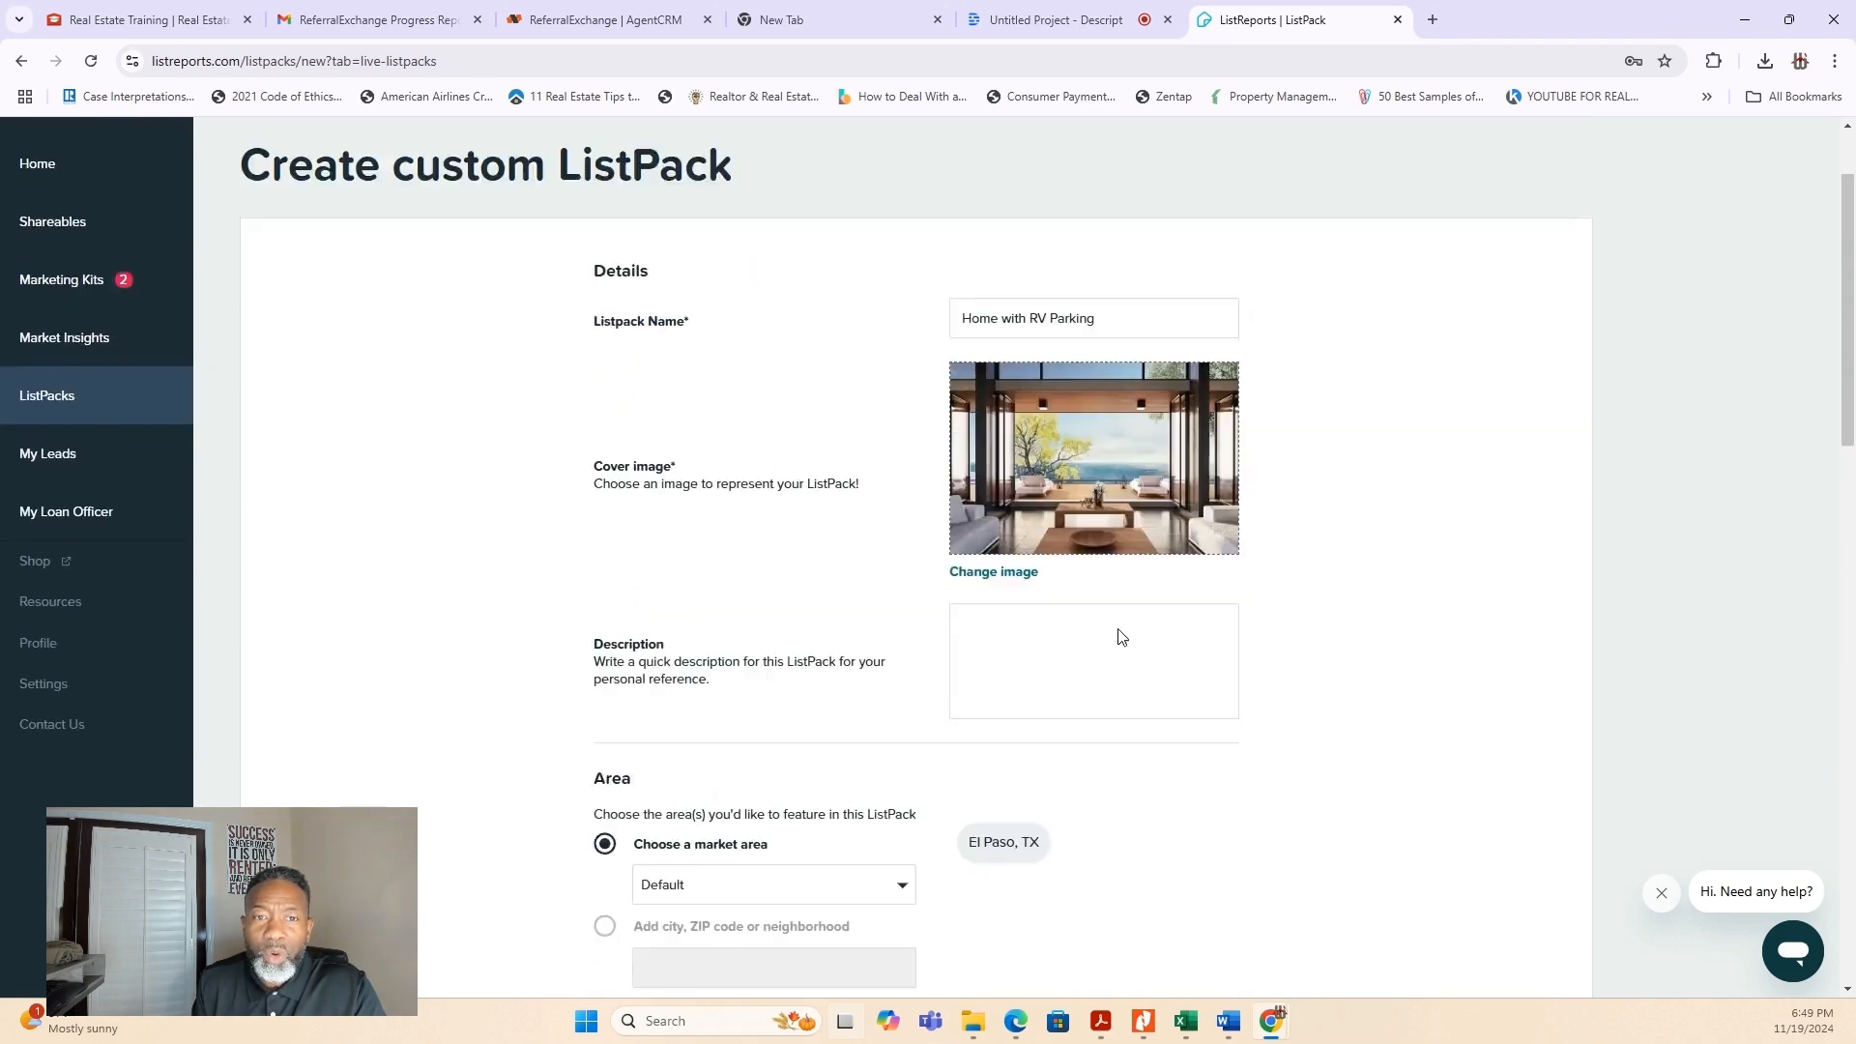
- Leave the custom ListPack form without creating it and look over the suggested Live ListPacks
{"action": "left_click", "coordinate": [249, 232]}
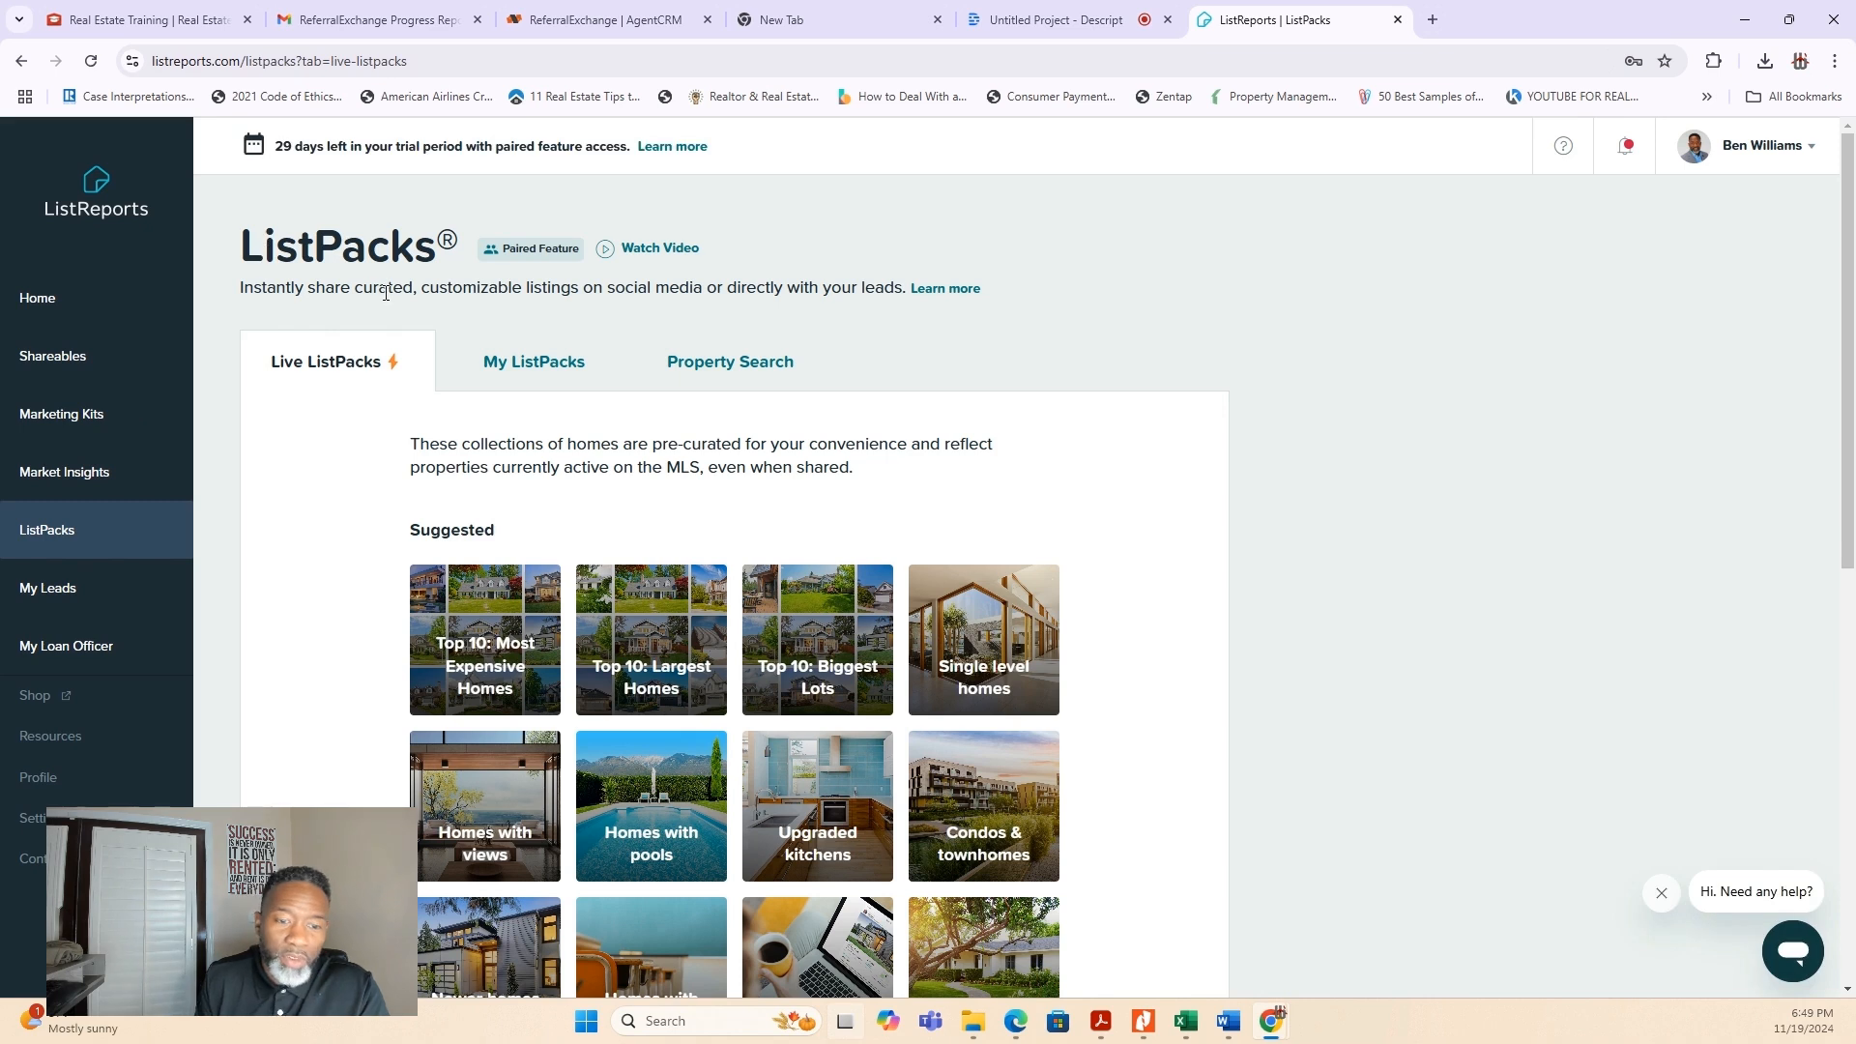
{"action": "scroll", "coordinate": [651, 592], "scroll_direction": "down", "scroll_amount": 5}
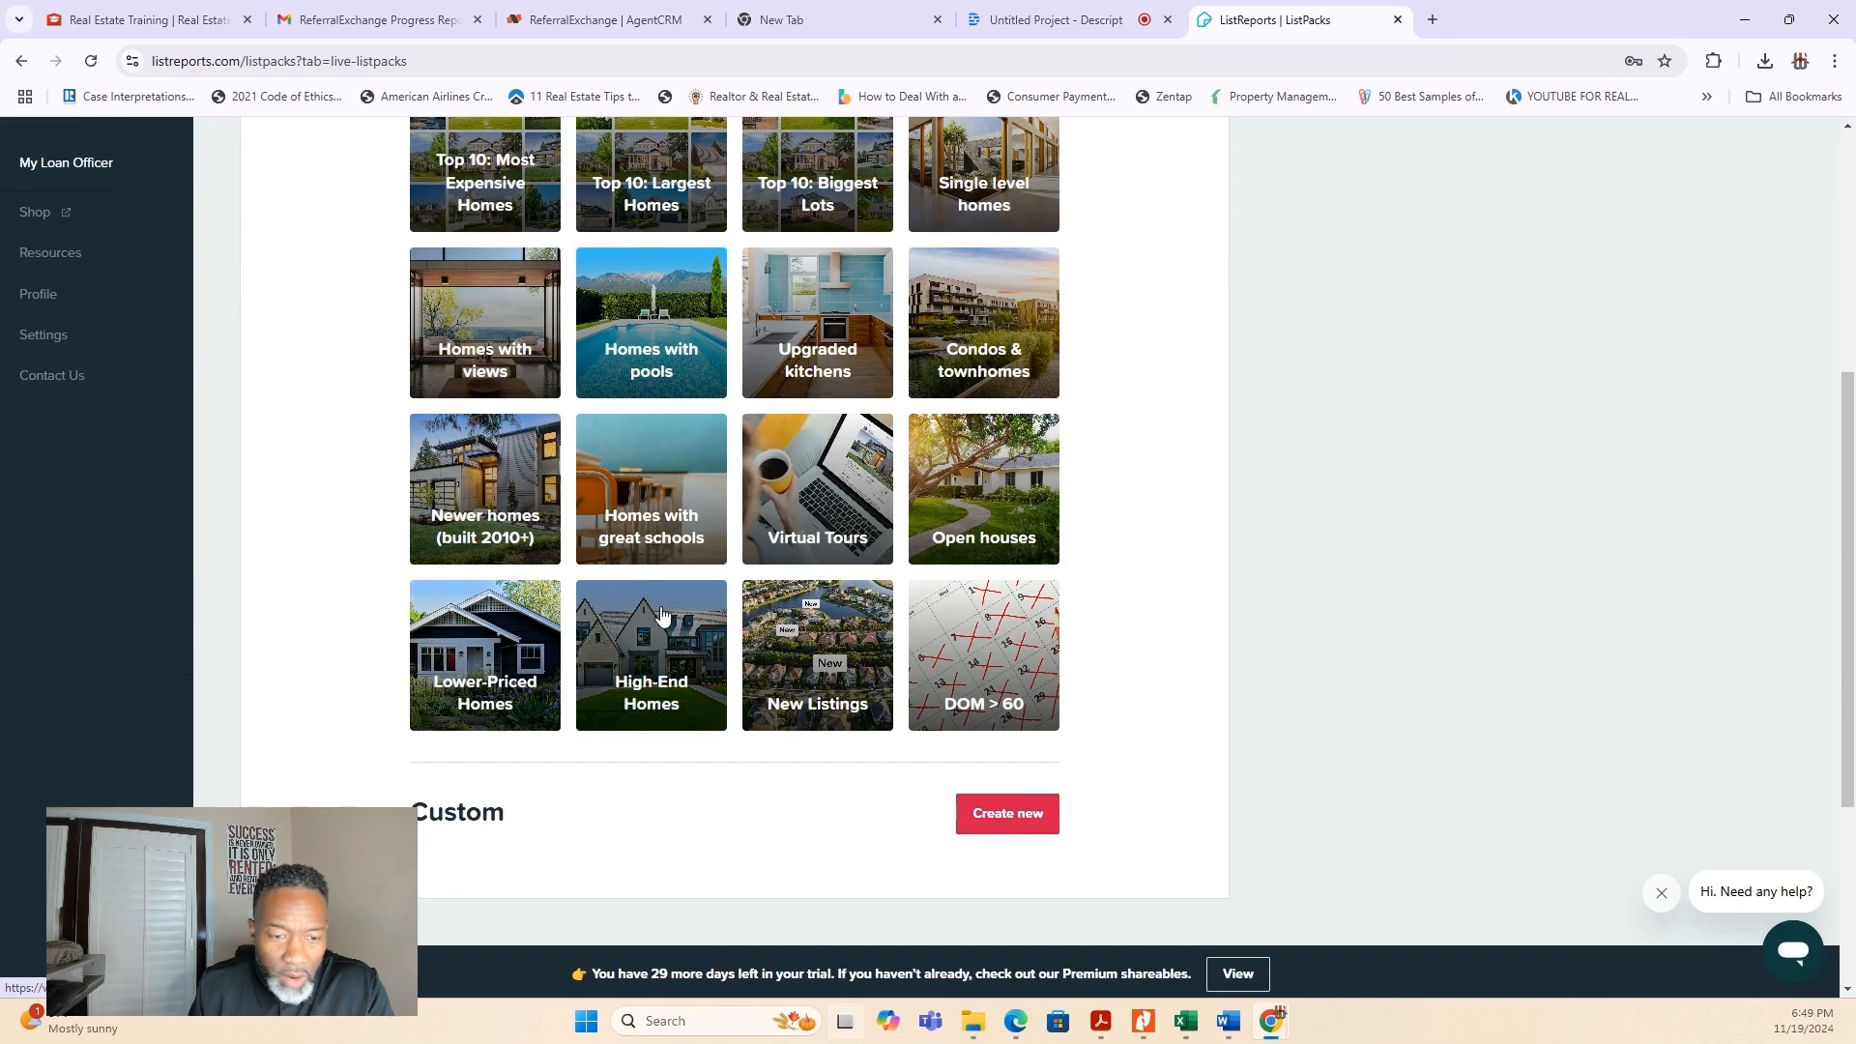
{"action": "scroll", "coordinate": [654, 592], "scroll_direction": "up", "scroll_amount": 5}
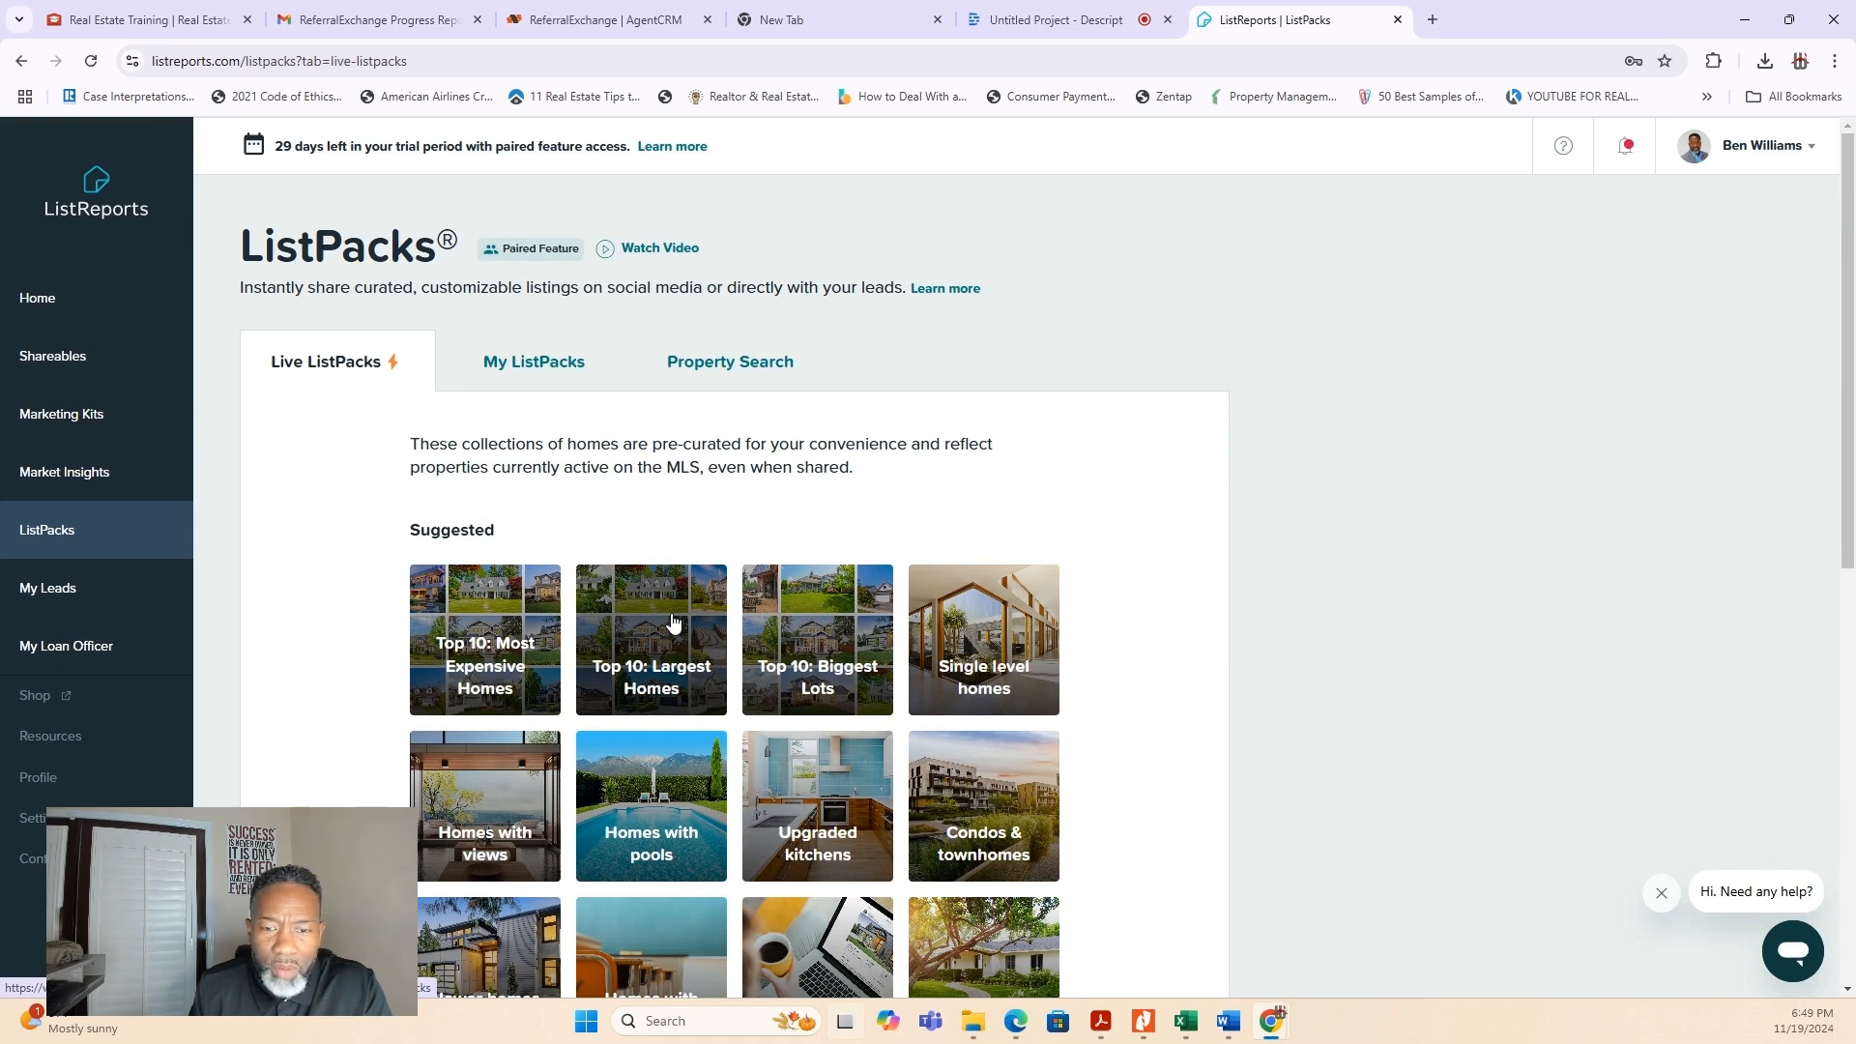
{"action": "scroll", "coordinate": [674, 622], "scroll_direction": "down", "scroll_amount": 3}
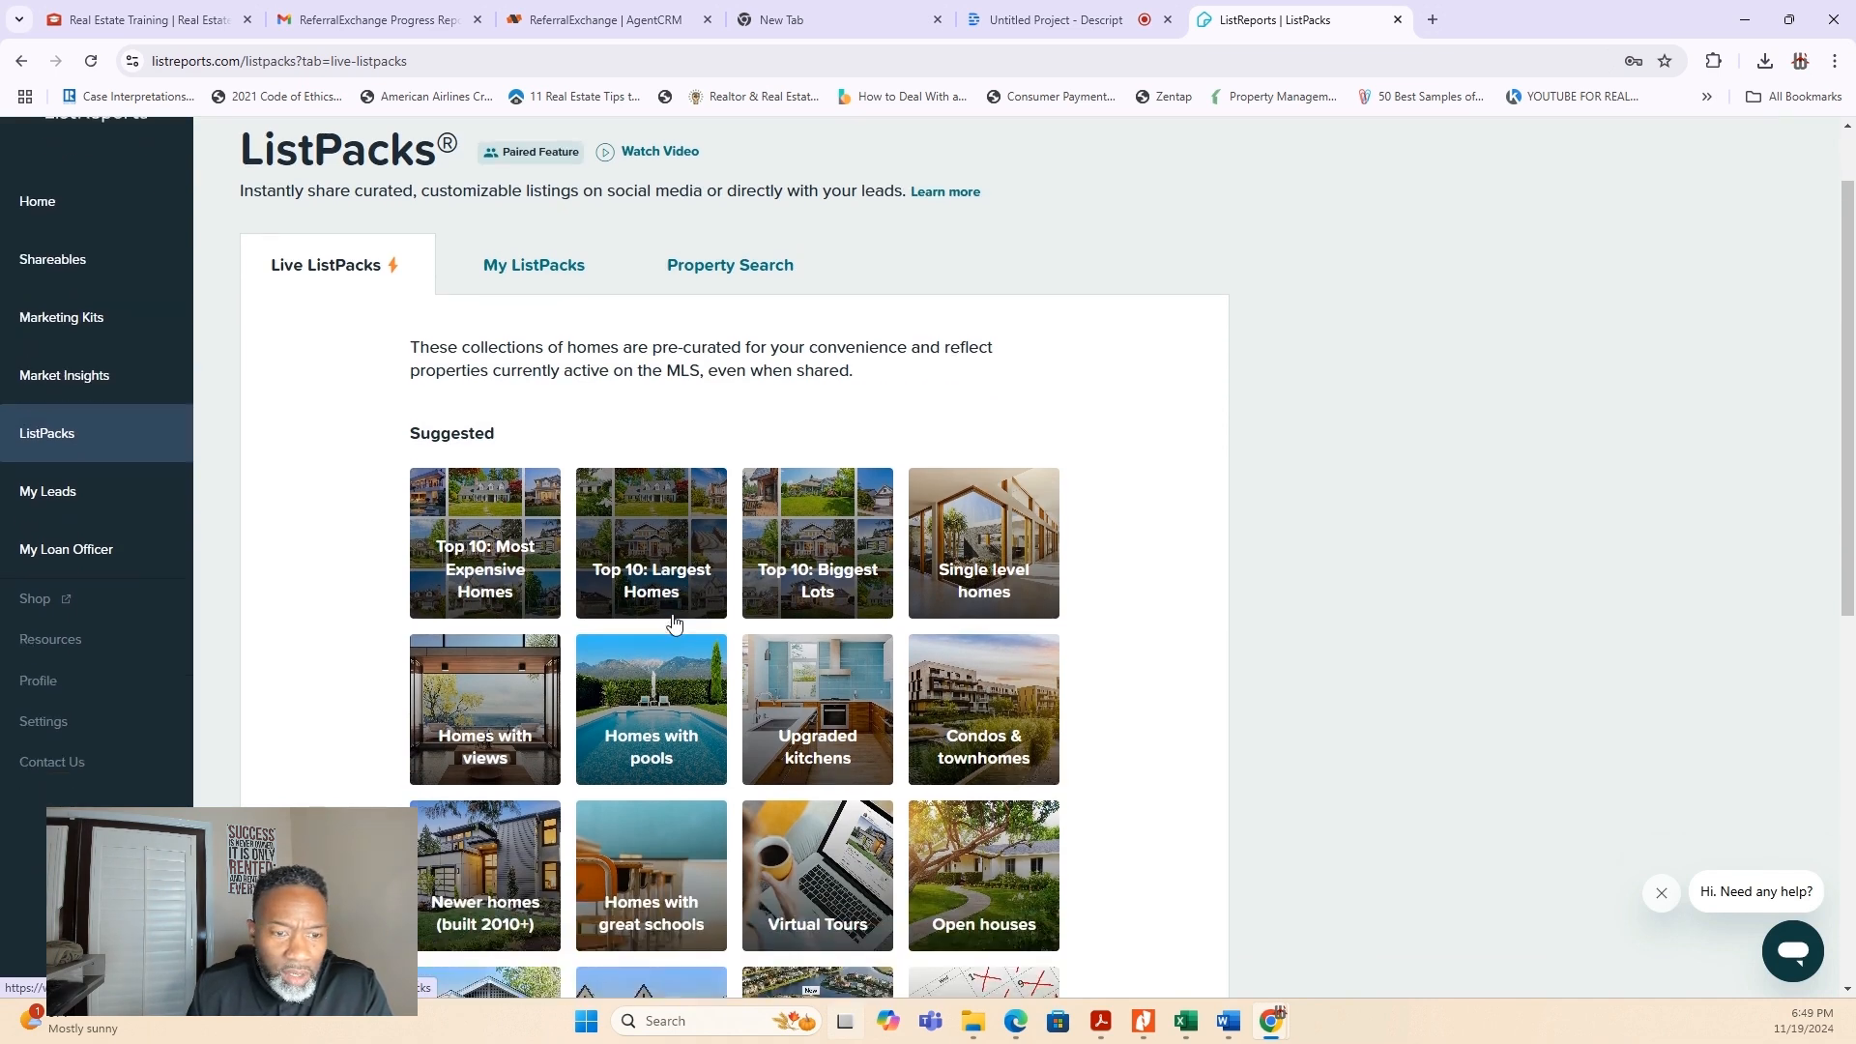
{"action": "scroll", "coordinate": [673, 621], "scroll_direction": "up", "scroll_amount": 3}
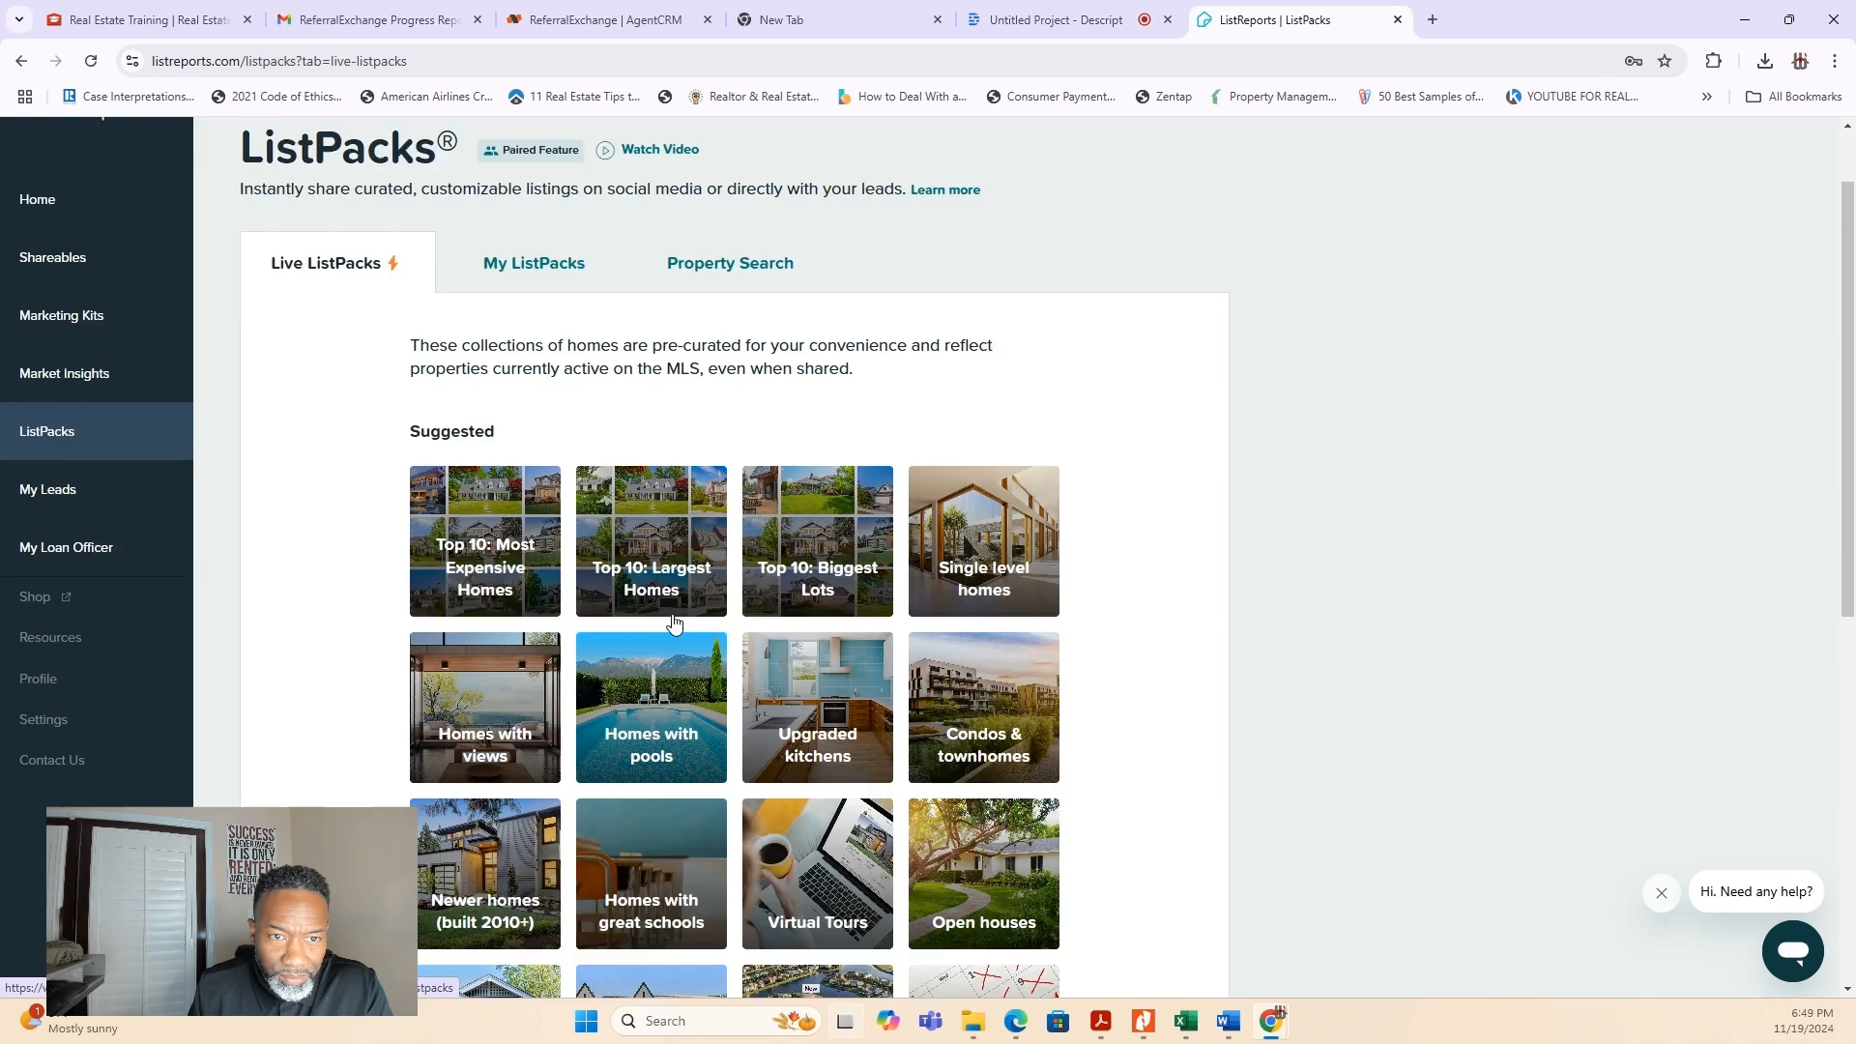
- Open My ListPacks and review the overall statistics and each shared ListPack's last shared date, clicks and listings viewed
{"action": "left_click", "coordinate": [551, 376]}
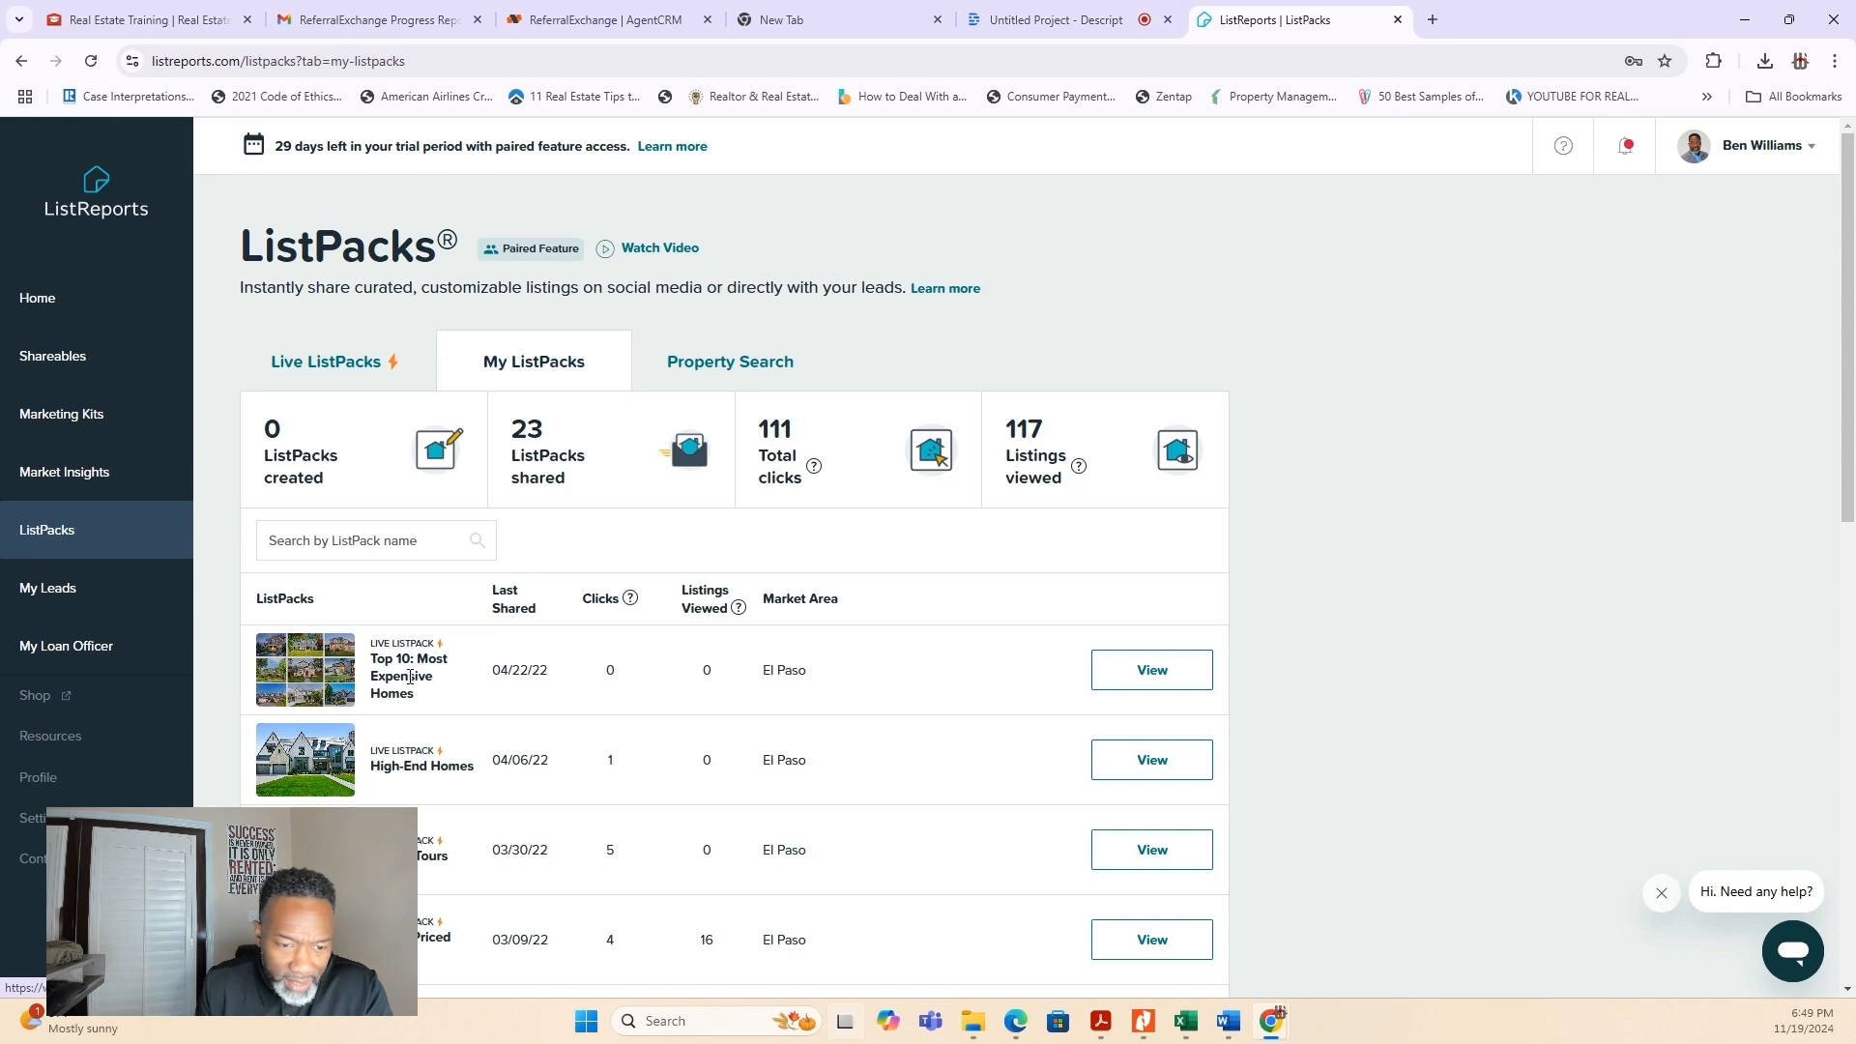
{"action": "scroll", "coordinate": [609, 758], "scroll_direction": "down", "scroll_amount": 1}
{"action": "scroll", "coordinate": [599, 757], "scroll_direction": "up", "scroll_amount": 1}
{"action": "scroll", "coordinate": [591, 754], "scroll_direction": "down", "scroll_amount": 5}
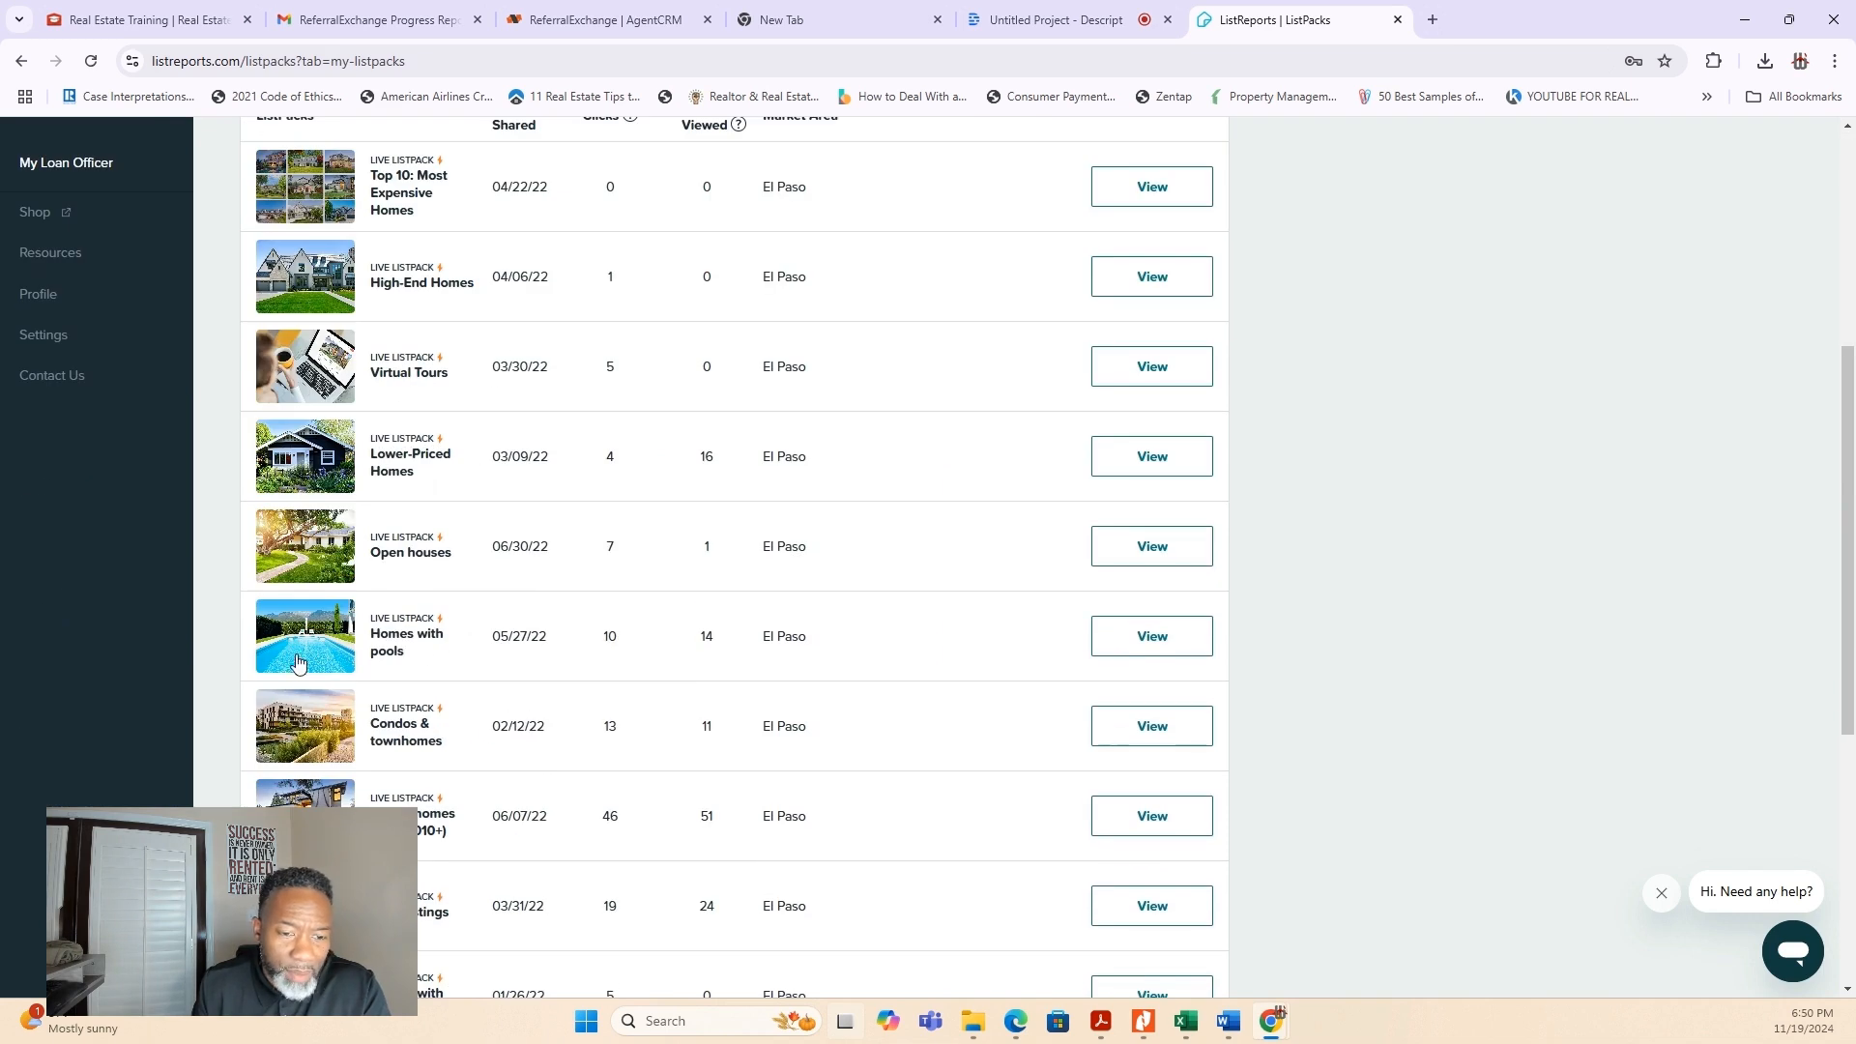
{"action": "scroll", "coordinate": [526, 718], "scroll_direction": "down", "scroll_amount": 2}
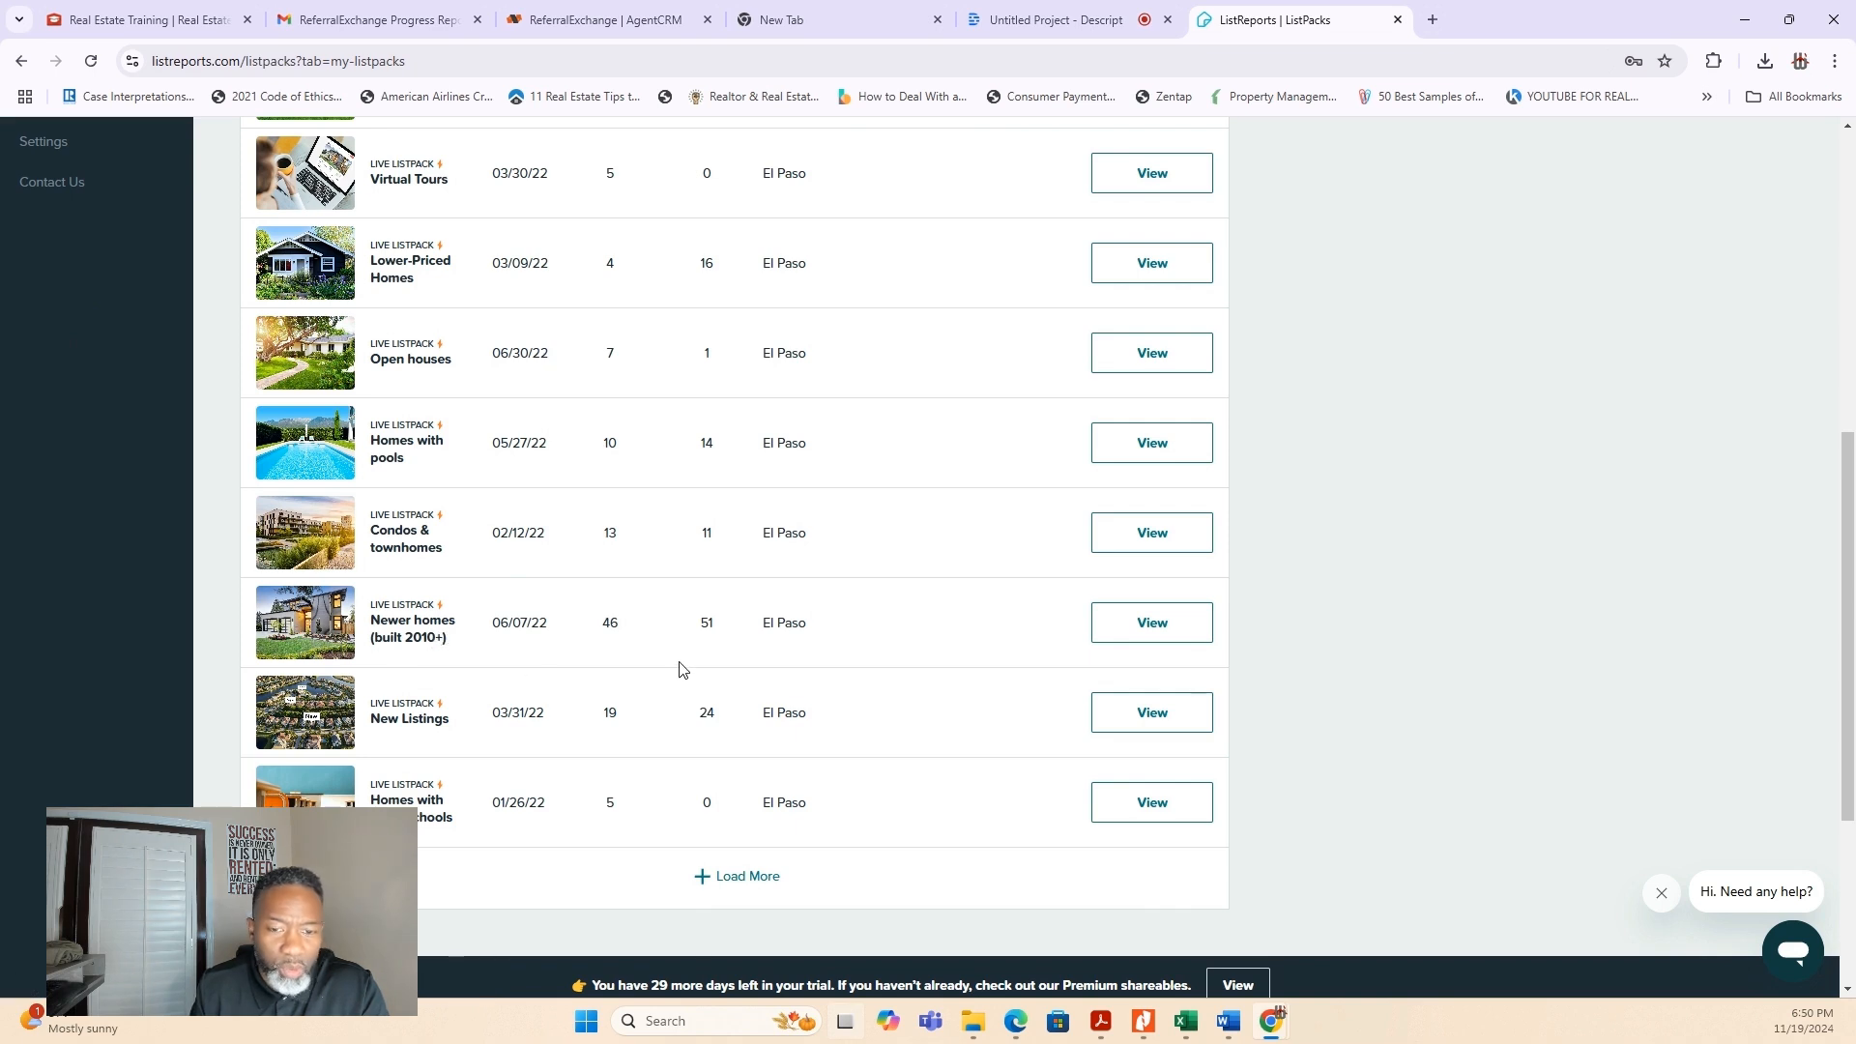
{"action": "scroll", "coordinate": [773, 662], "scroll_direction": "up", "scroll_amount": 7}
{"action": "scroll", "coordinate": [770, 659], "scroll_direction": "down", "scroll_amount": 7}
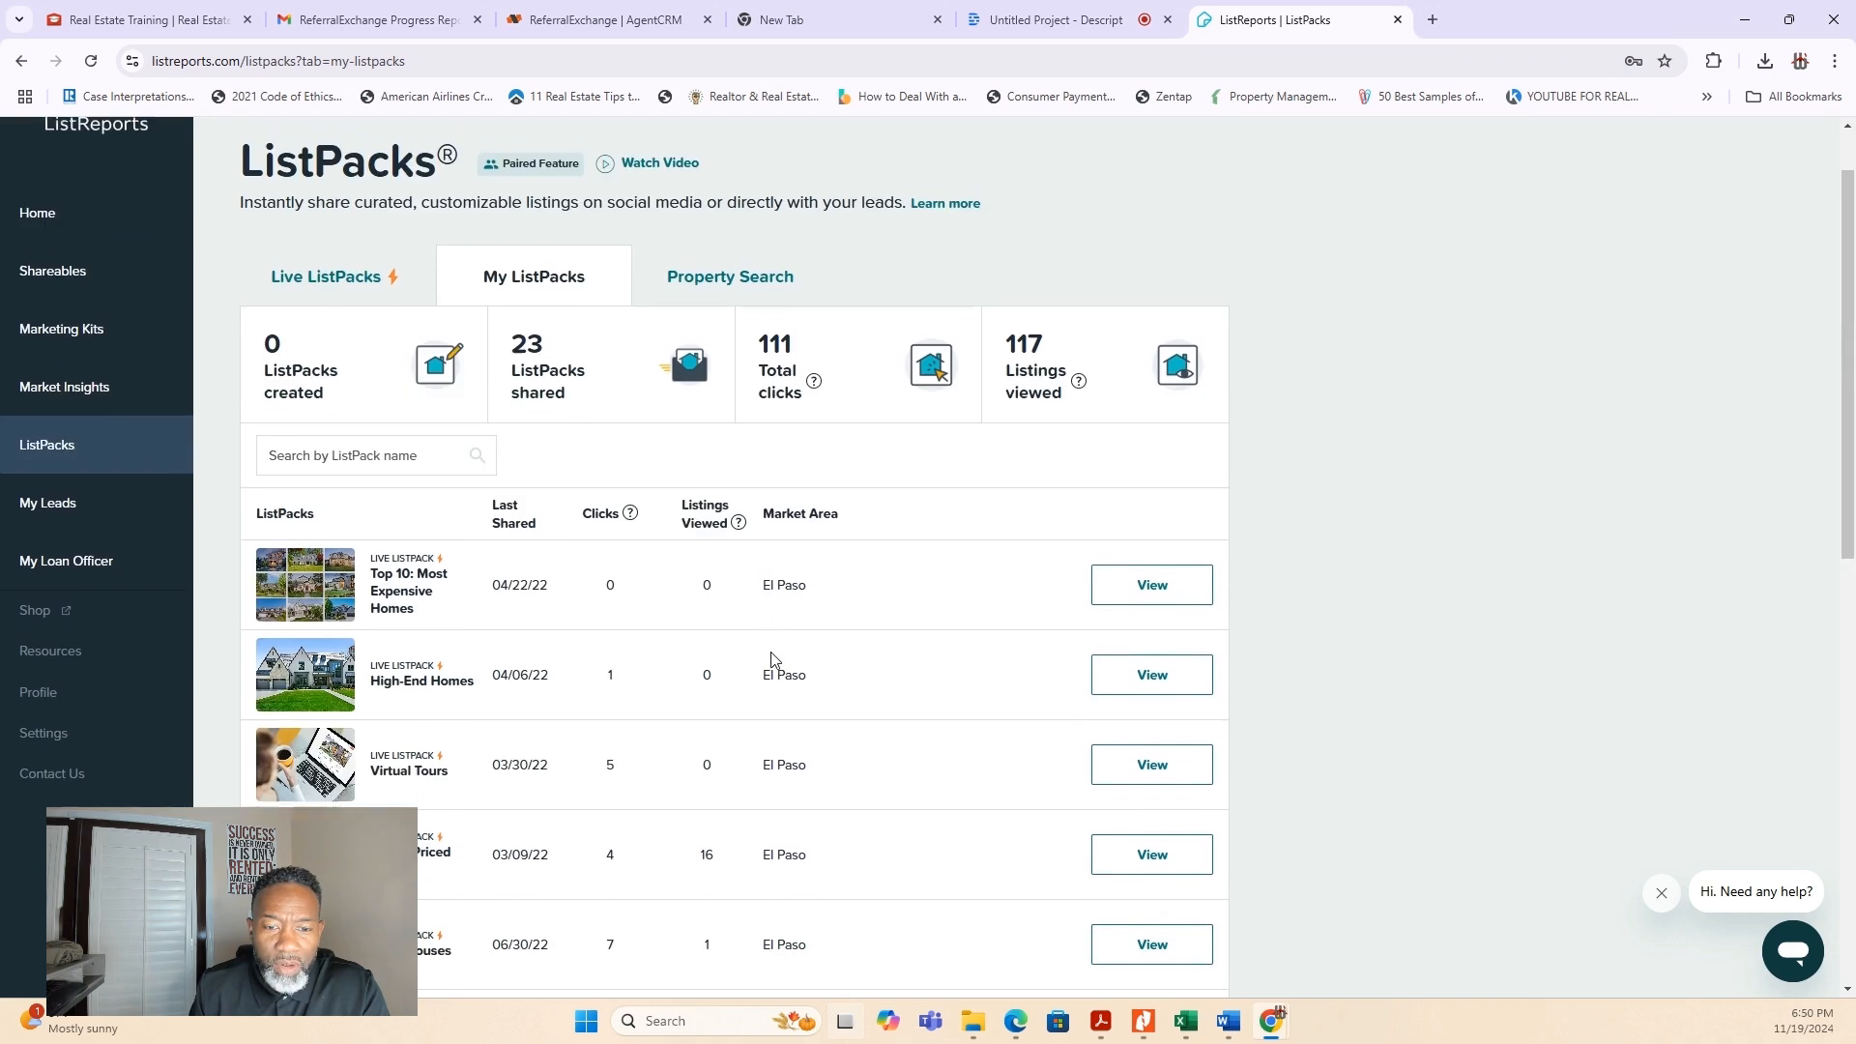
{"action": "scroll", "coordinate": [718, 657], "scroll_direction": "down", "scroll_amount": 2}
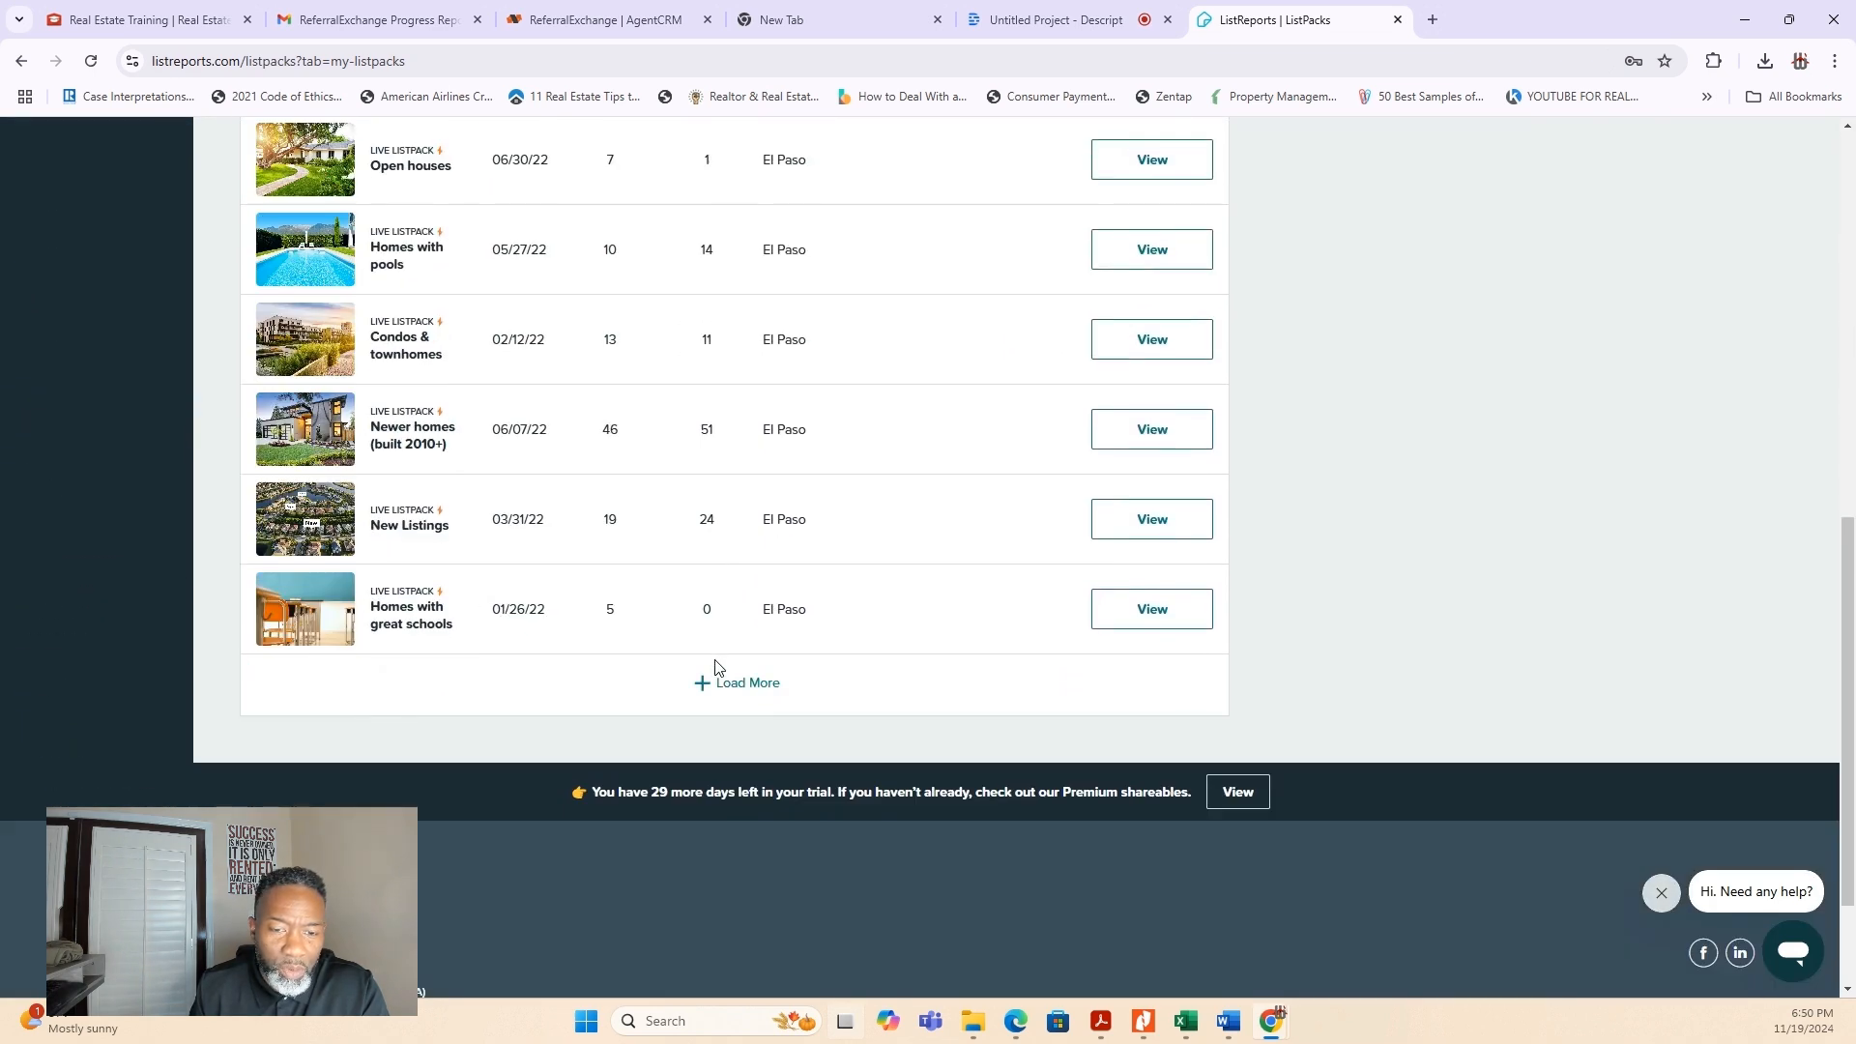
{"action": "scroll", "coordinate": [717, 657], "scroll_direction": "up", "scroll_amount": 9}
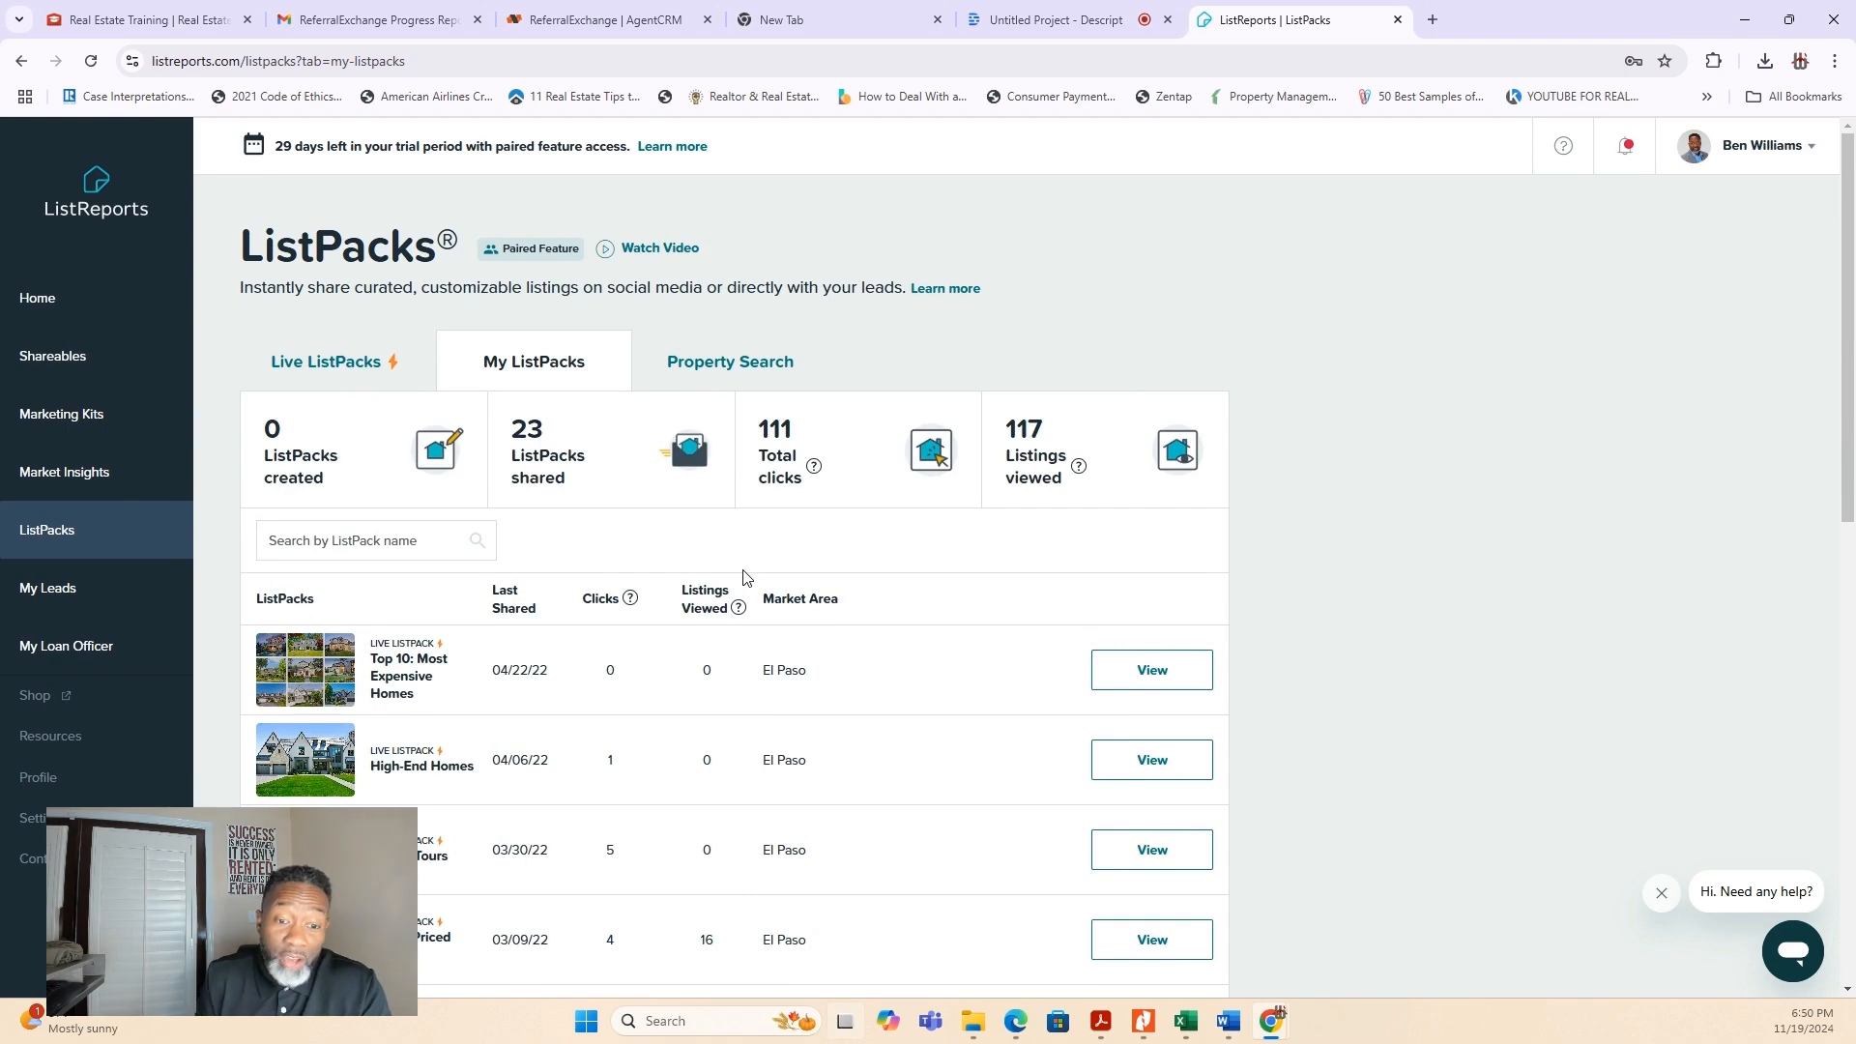
- Open Property Search for El Paso, TX, examine the first listing's photos, description, property details and schools, and close it
{"action": "left_click", "coordinate": [760, 377]}
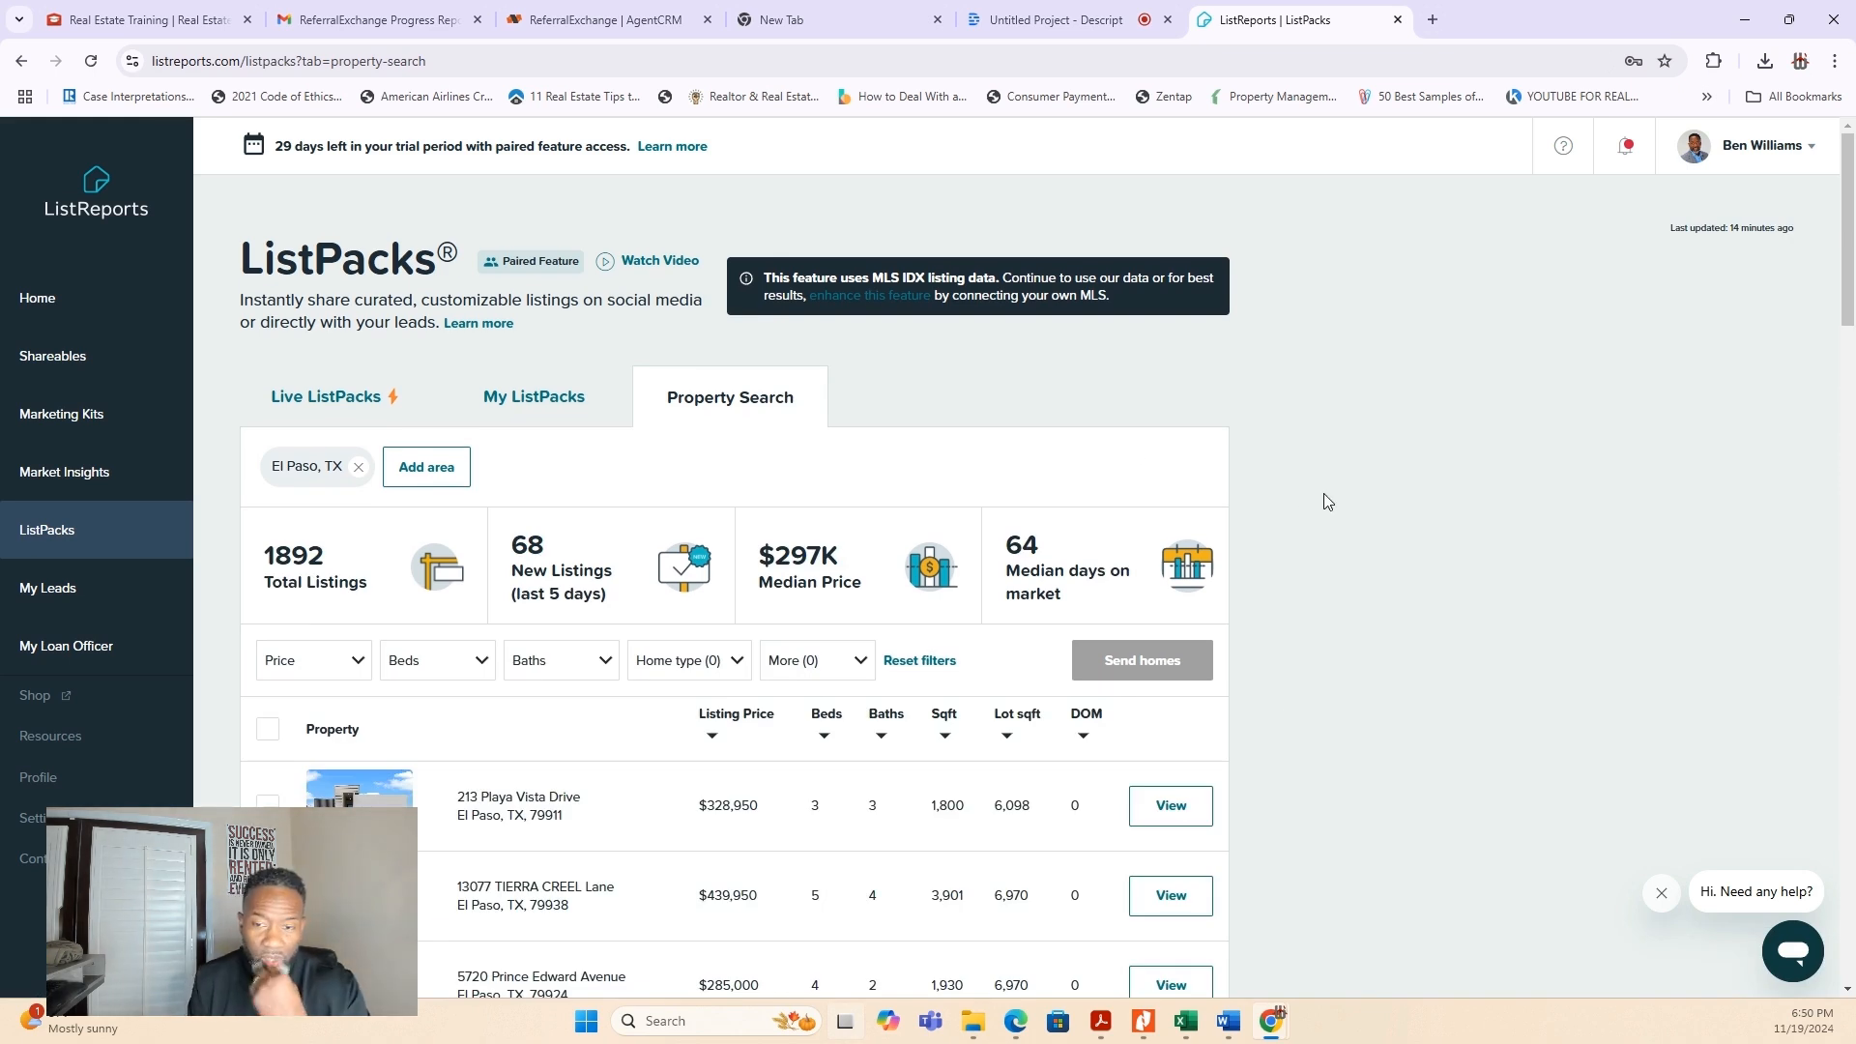
{"action": "left_click", "coordinate": [1169, 806]}
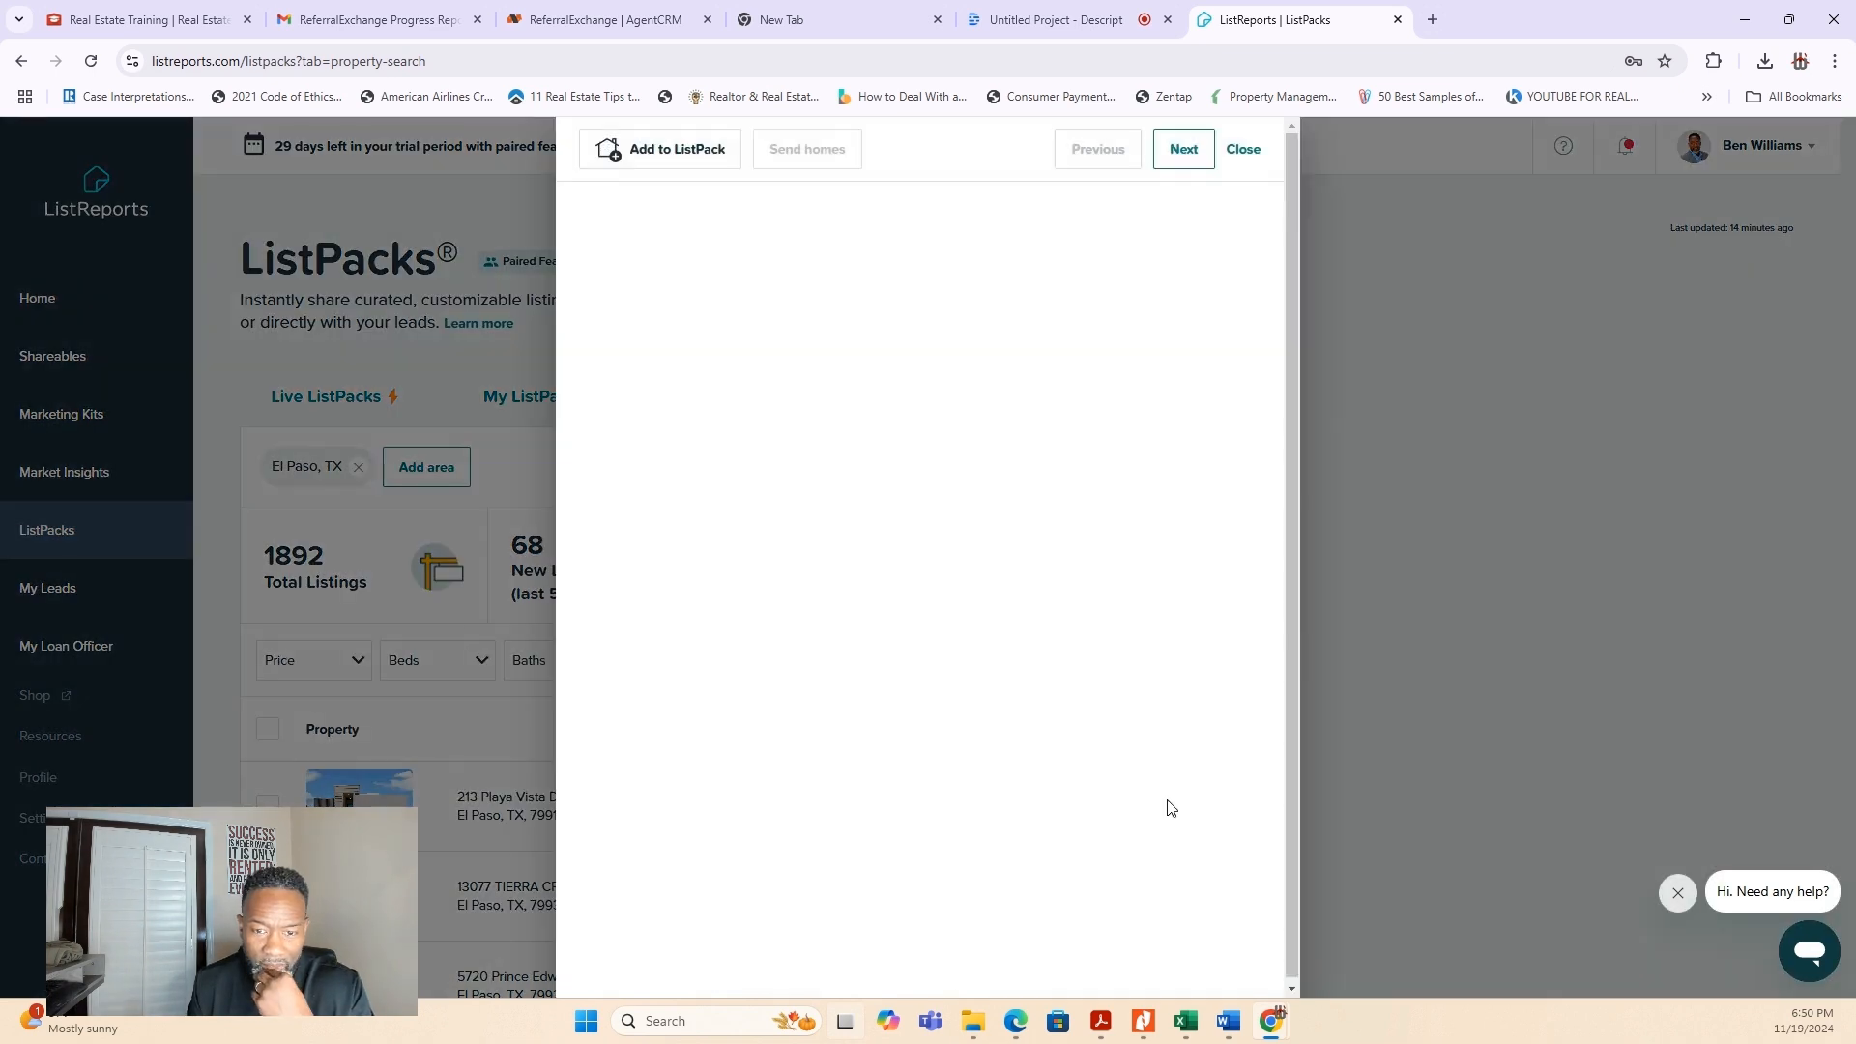
{"action": "scroll", "coordinate": [991, 779], "scroll_direction": "down", "scroll_amount": 2}
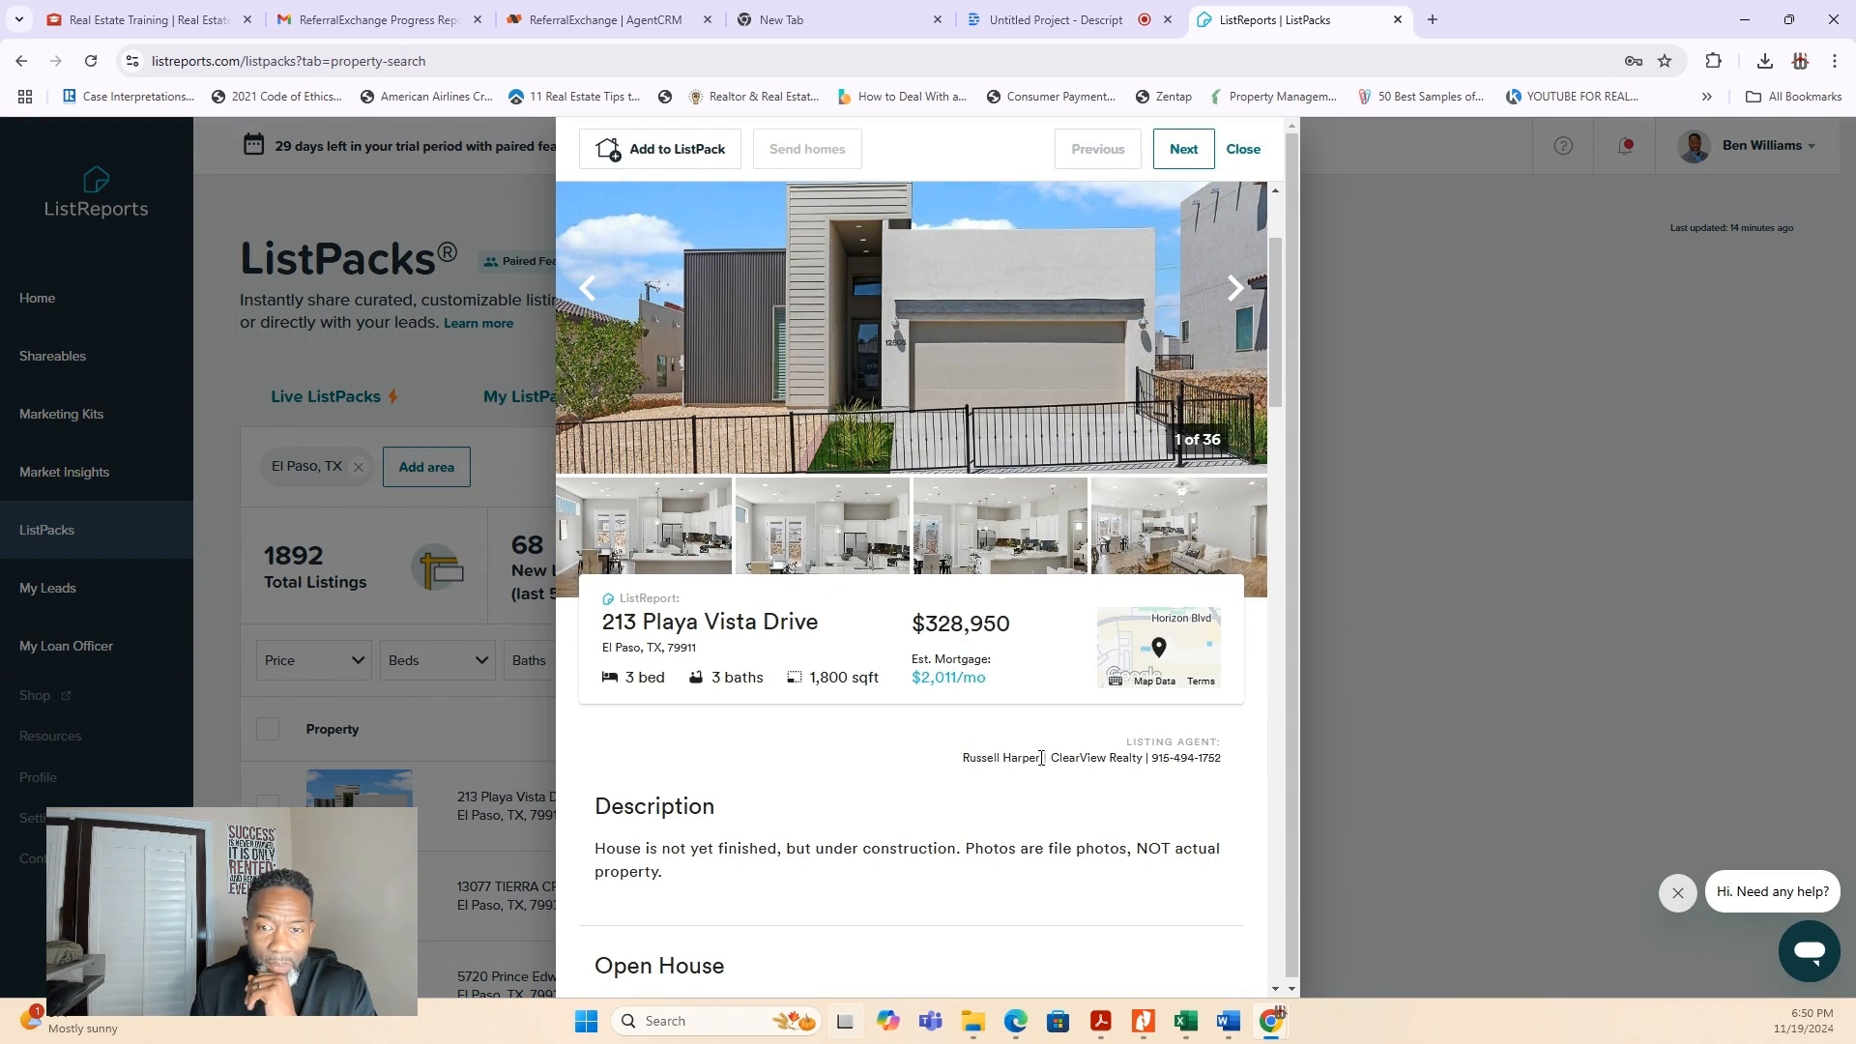
{"action": "scroll", "coordinate": [935, 750], "scroll_direction": "down", "scroll_amount": 5}
{"action": "scroll", "coordinate": [934, 749], "scroll_direction": "down", "scroll_amount": 2}
{"action": "scroll", "coordinate": [935, 749], "scroll_direction": "down", "scroll_amount": 2}
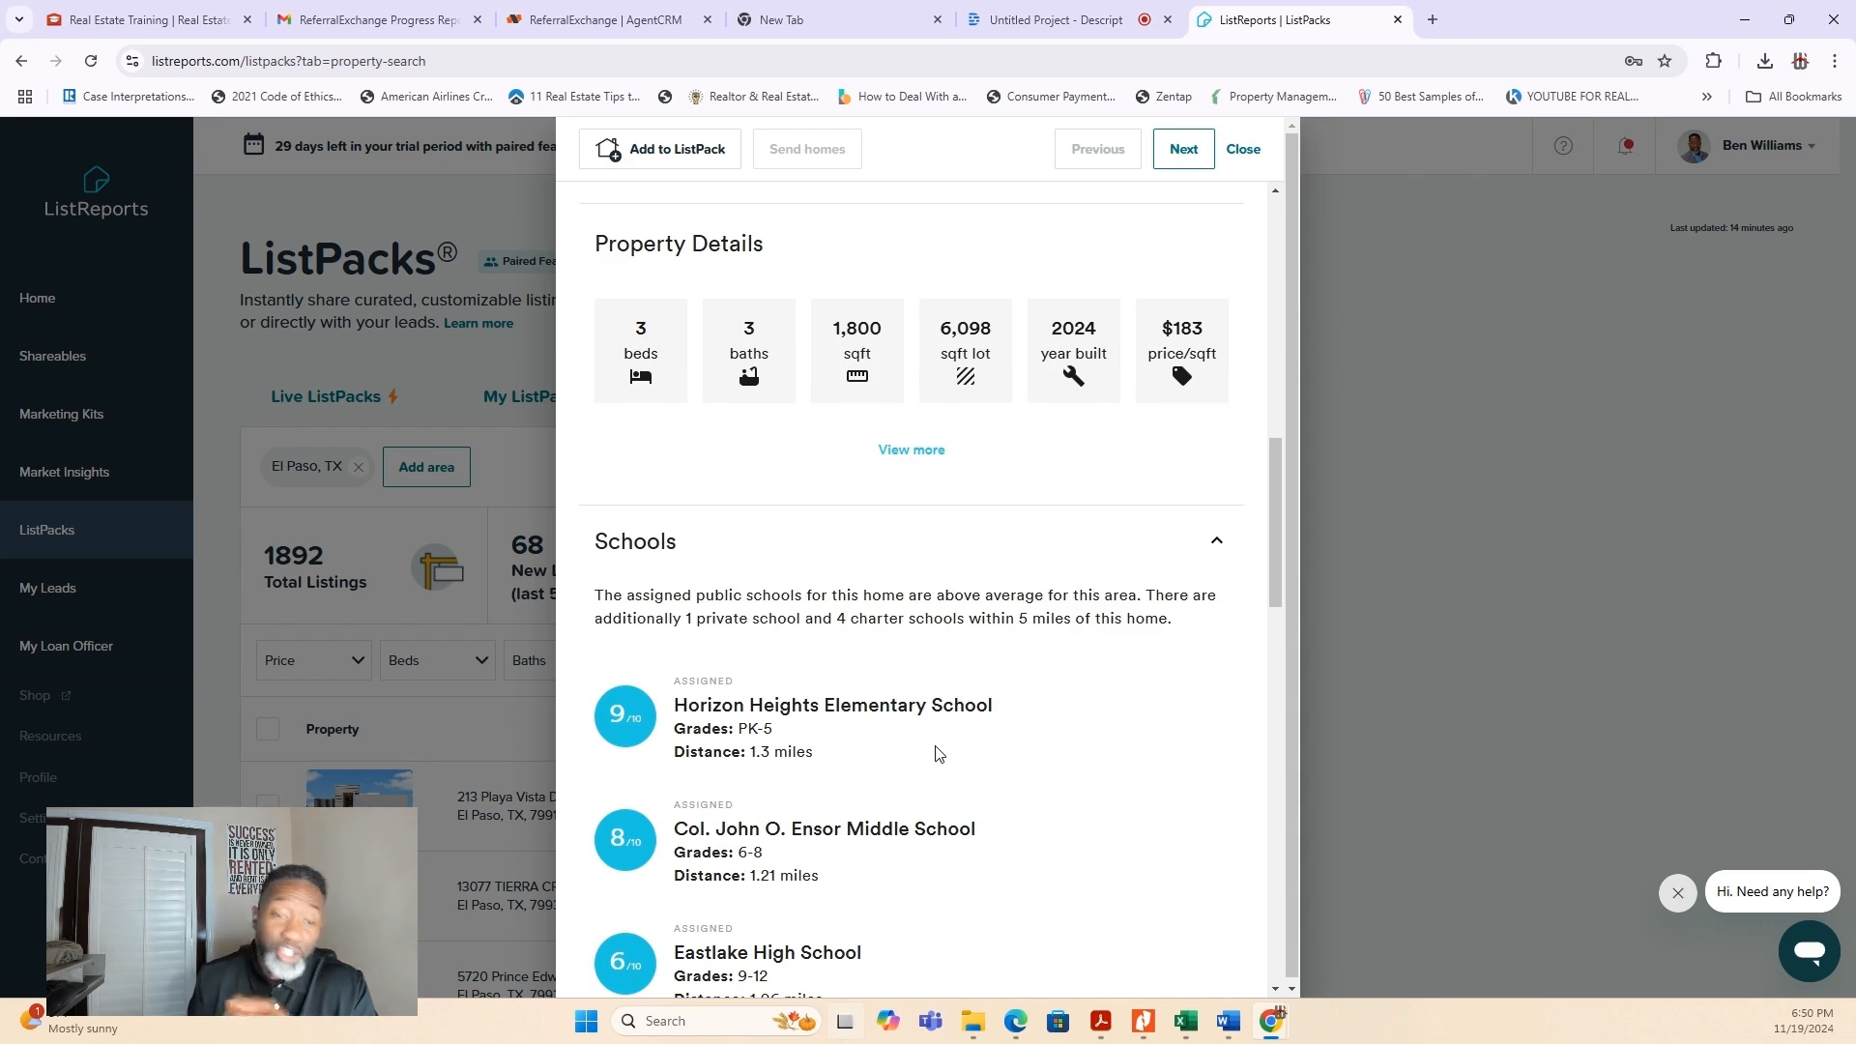
{"action": "scroll", "coordinate": [936, 757], "scroll_direction": "up", "scroll_amount": 2}
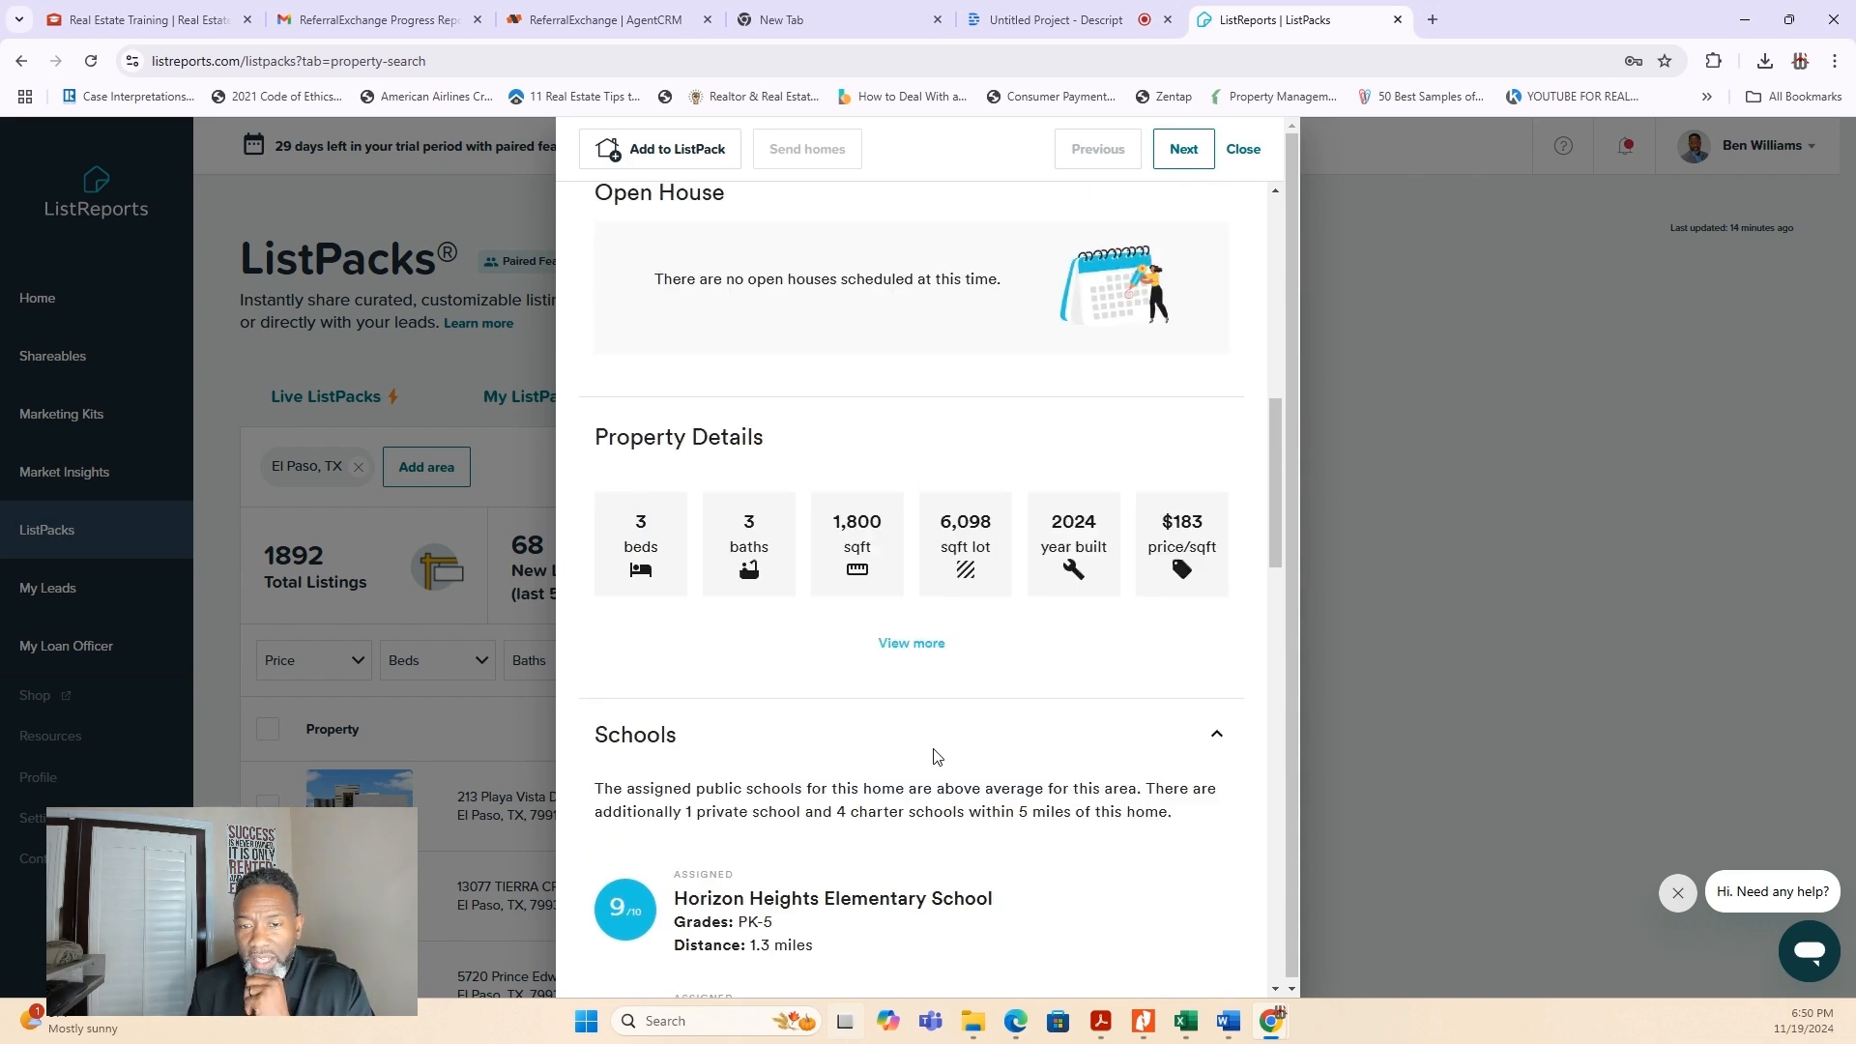
{"action": "scroll", "coordinate": [935, 757], "scroll_direction": "up", "scroll_amount": 8}
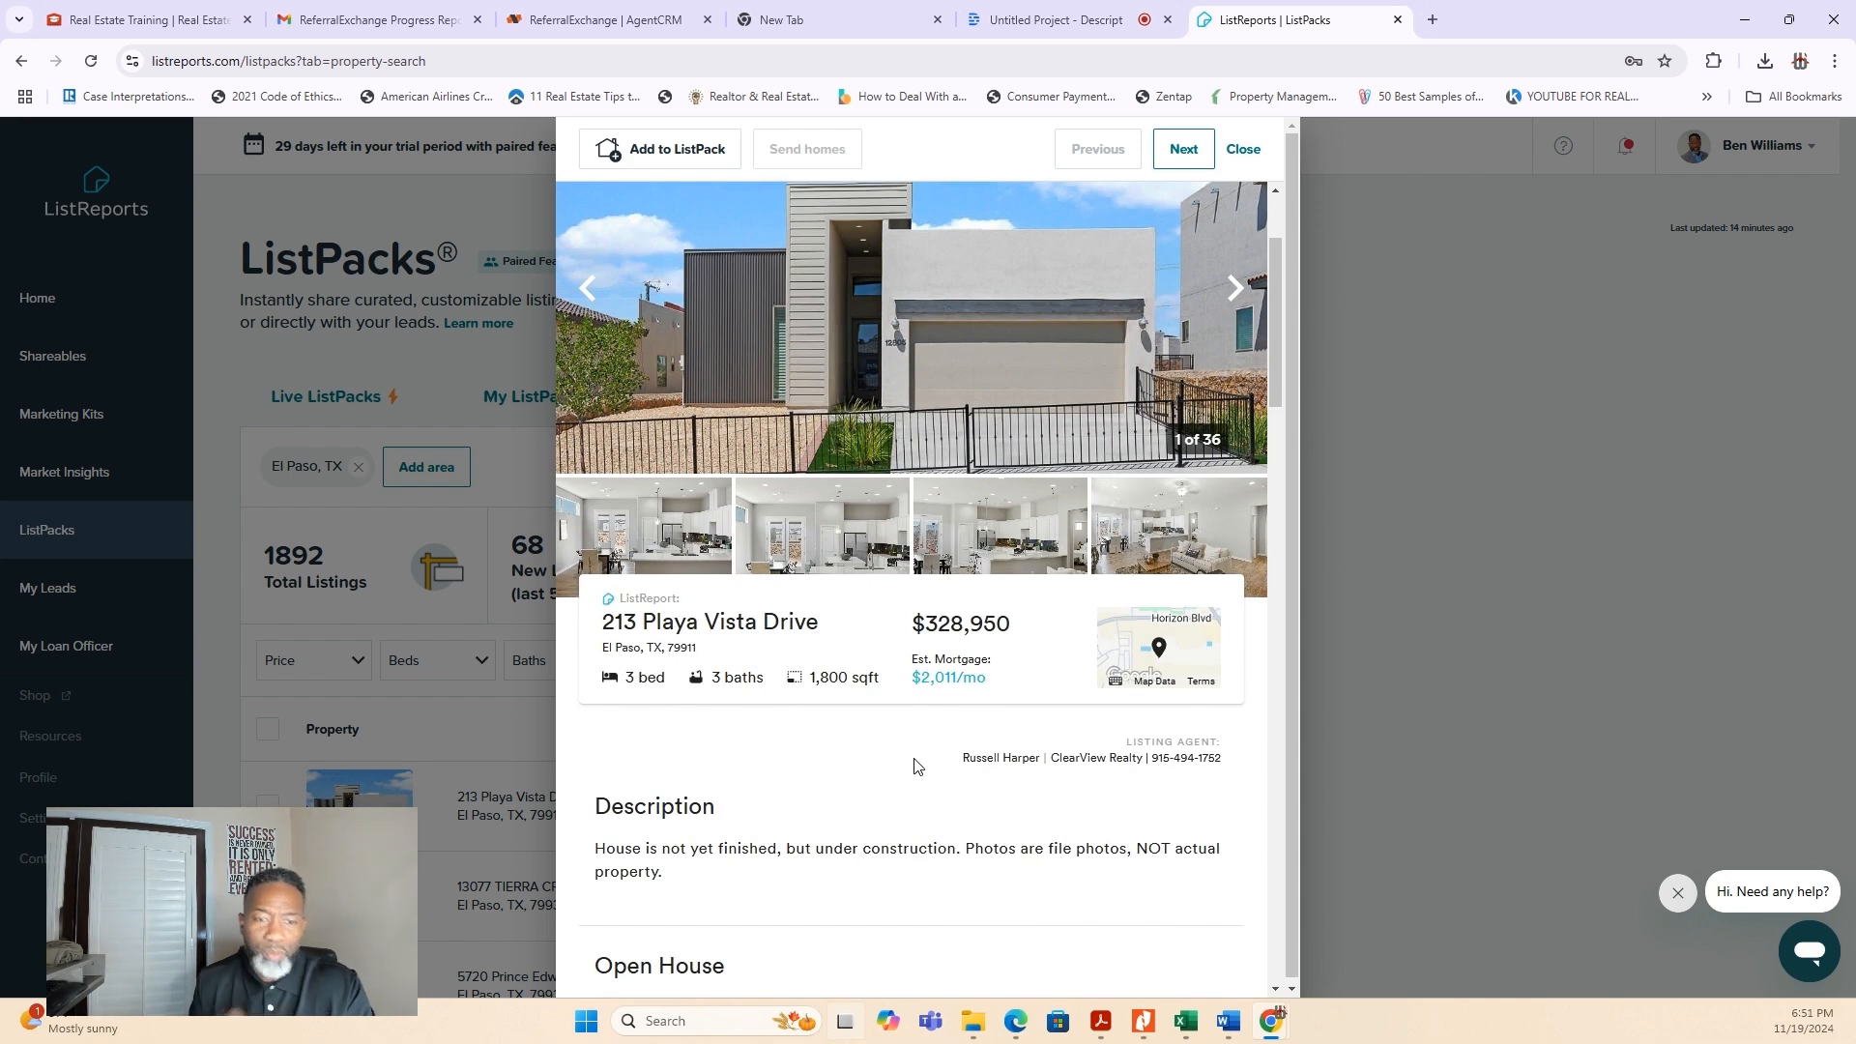
{"action": "left_click", "coordinate": [501, 403]}
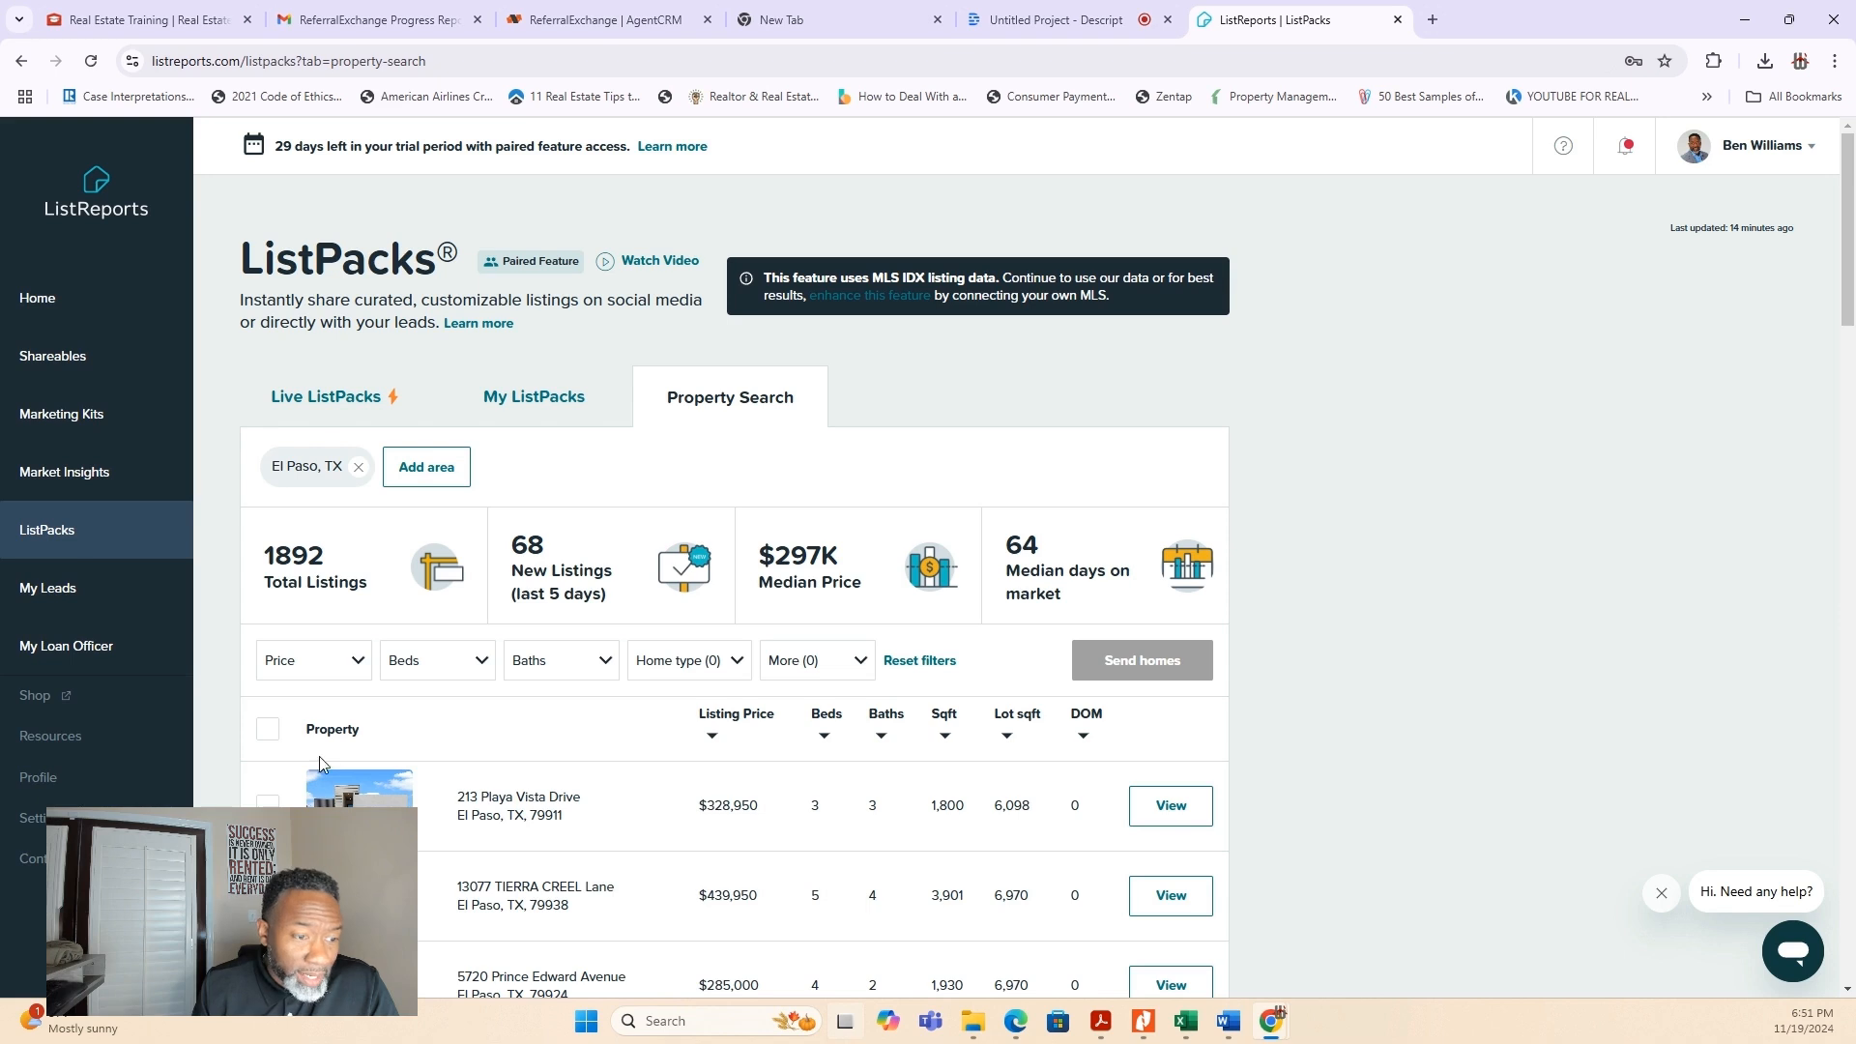
- View the inbound leads on the My Leads page and open the My Loan Officer page
{"action": "left_click", "coordinate": [75, 598]}
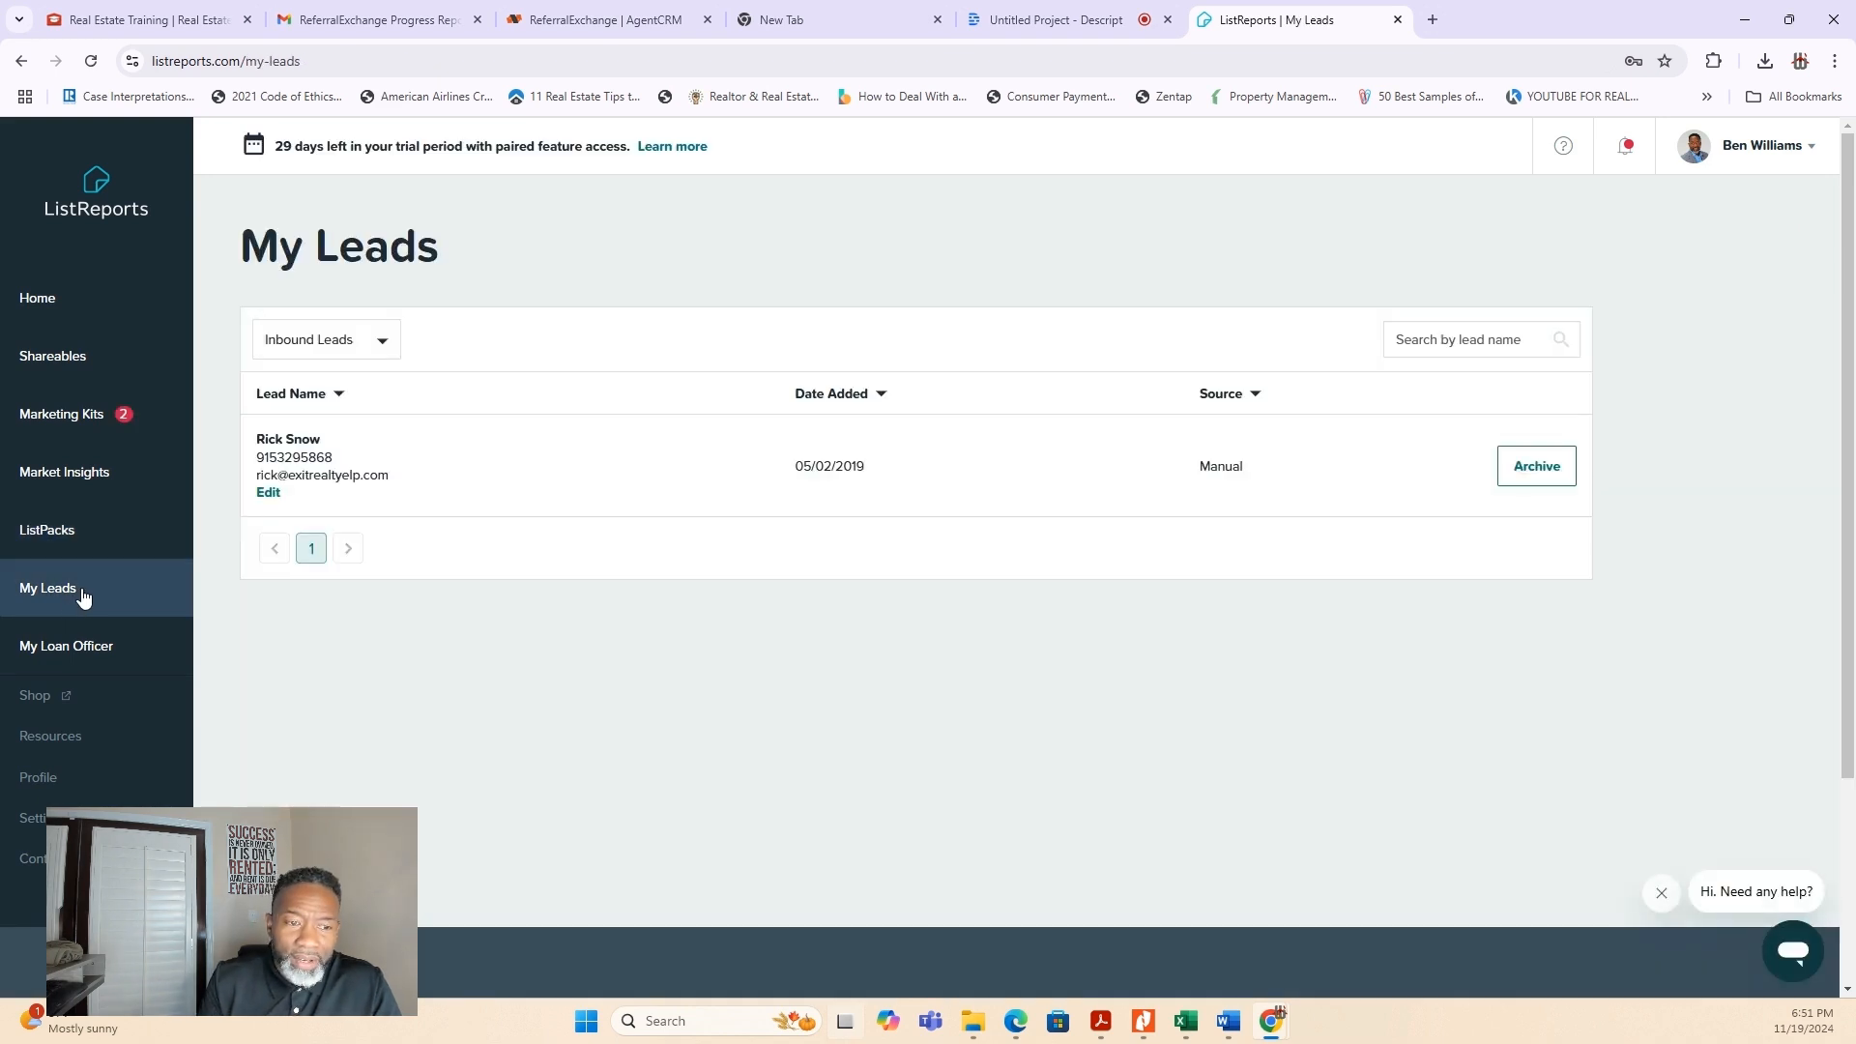
{"action": "left_click", "coordinate": [68, 650]}
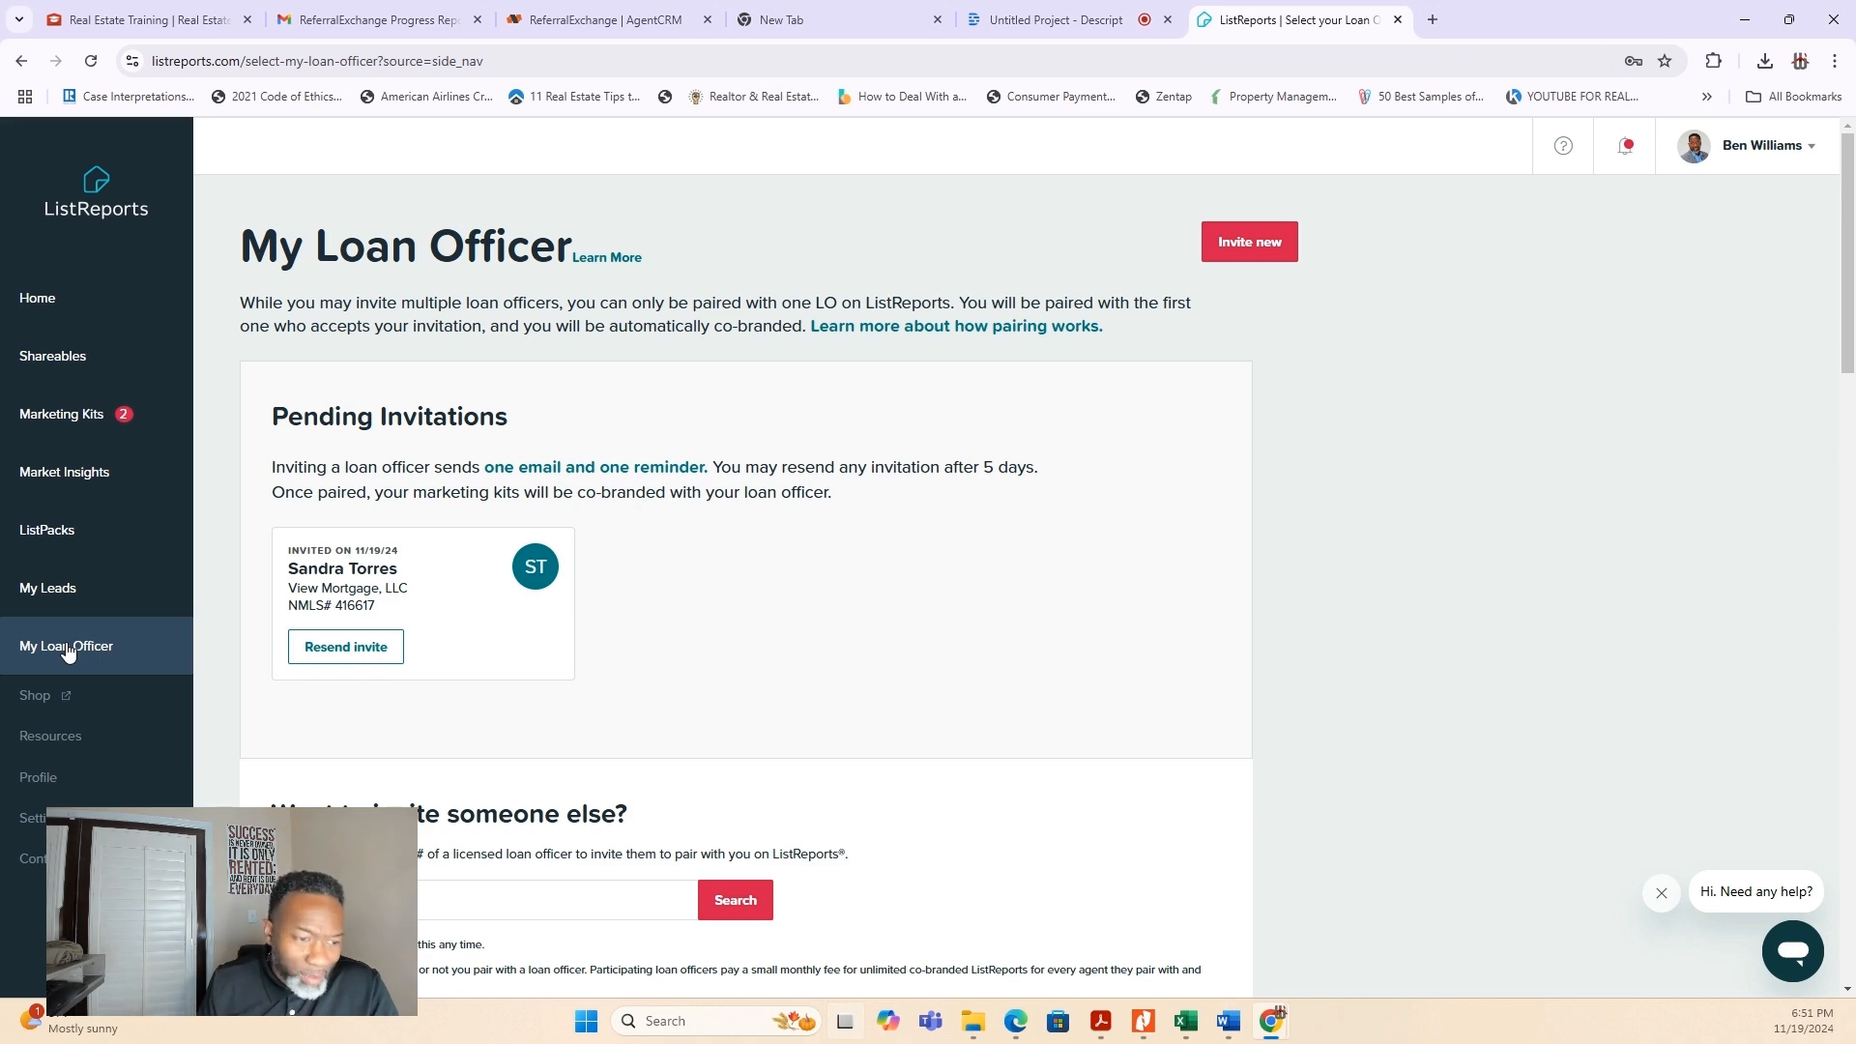
- Open the ListReports shop, browse the sign rider and Facebook FastBlasts offers, and view the Reusable Sign Riders product page
{"action": "left_click", "coordinate": [35, 697]}
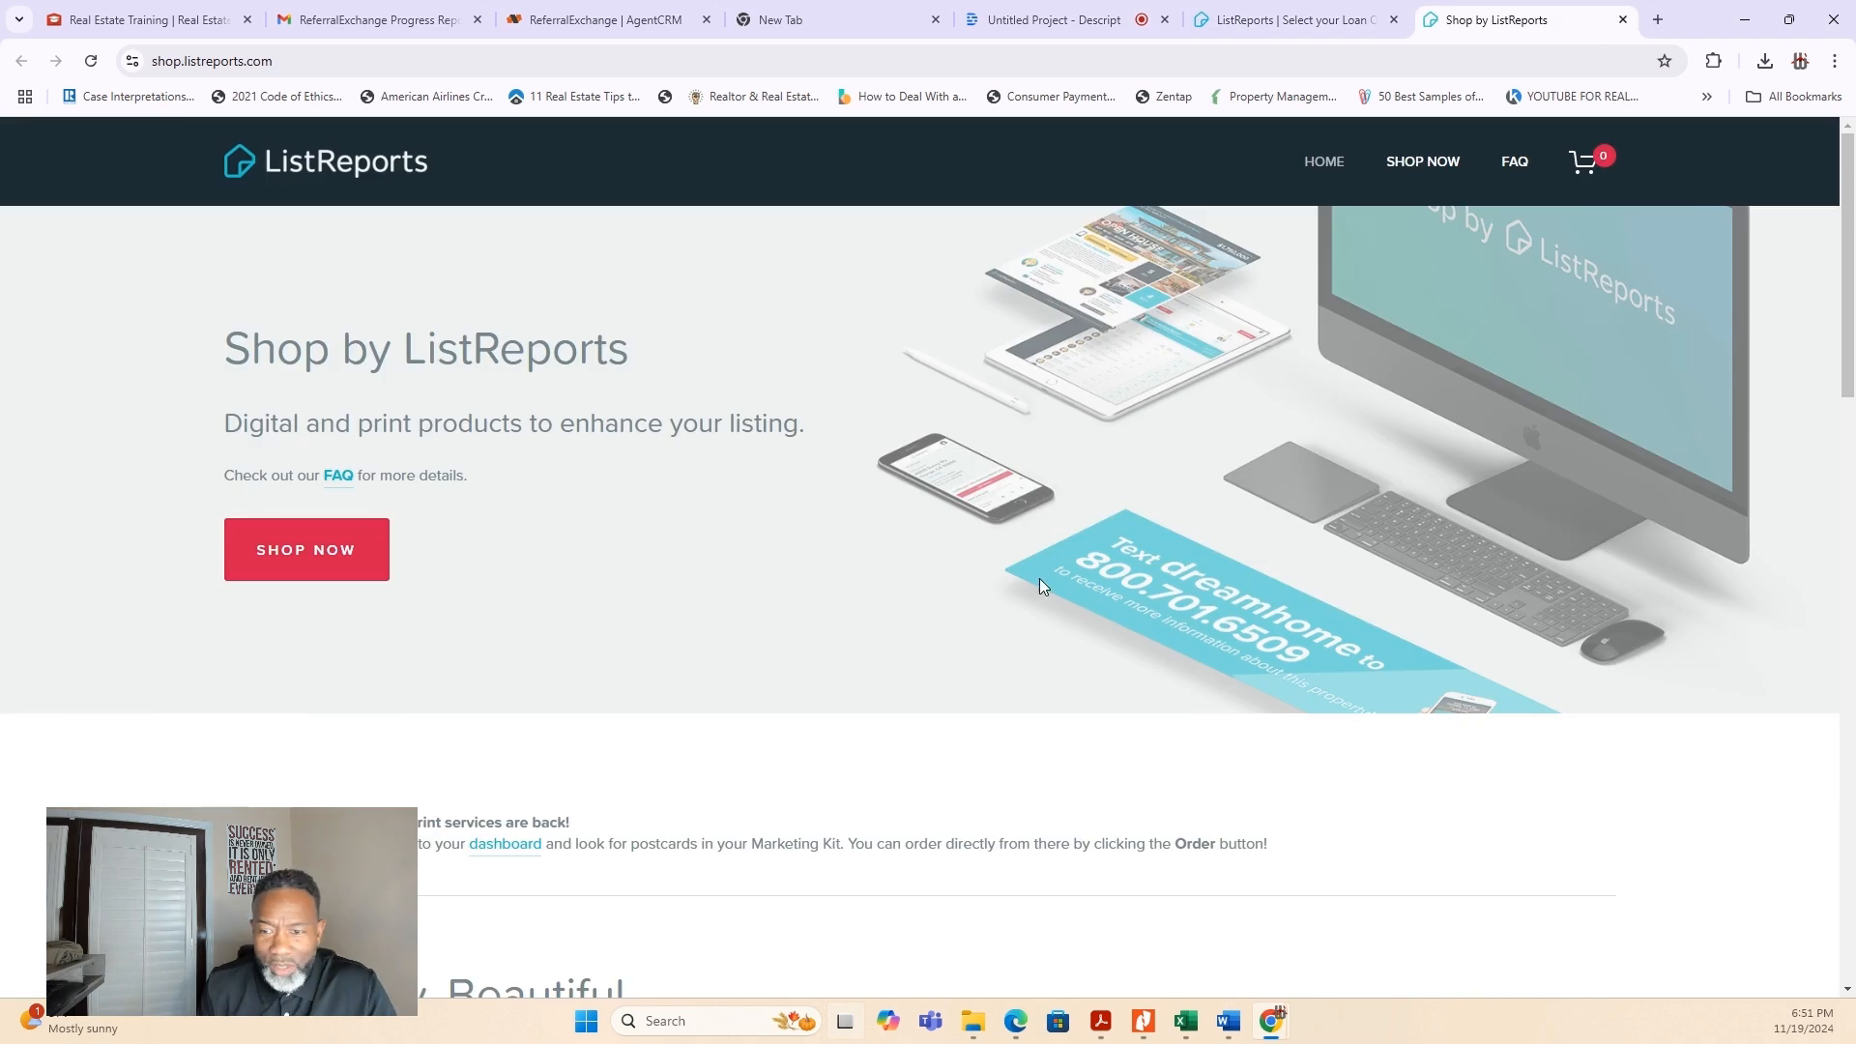
{"action": "scroll", "coordinate": [1175, 596], "scroll_direction": "down", "scroll_amount": 3}
{"action": "scroll", "coordinate": [1180, 601], "scroll_direction": "down", "scroll_amount": 5}
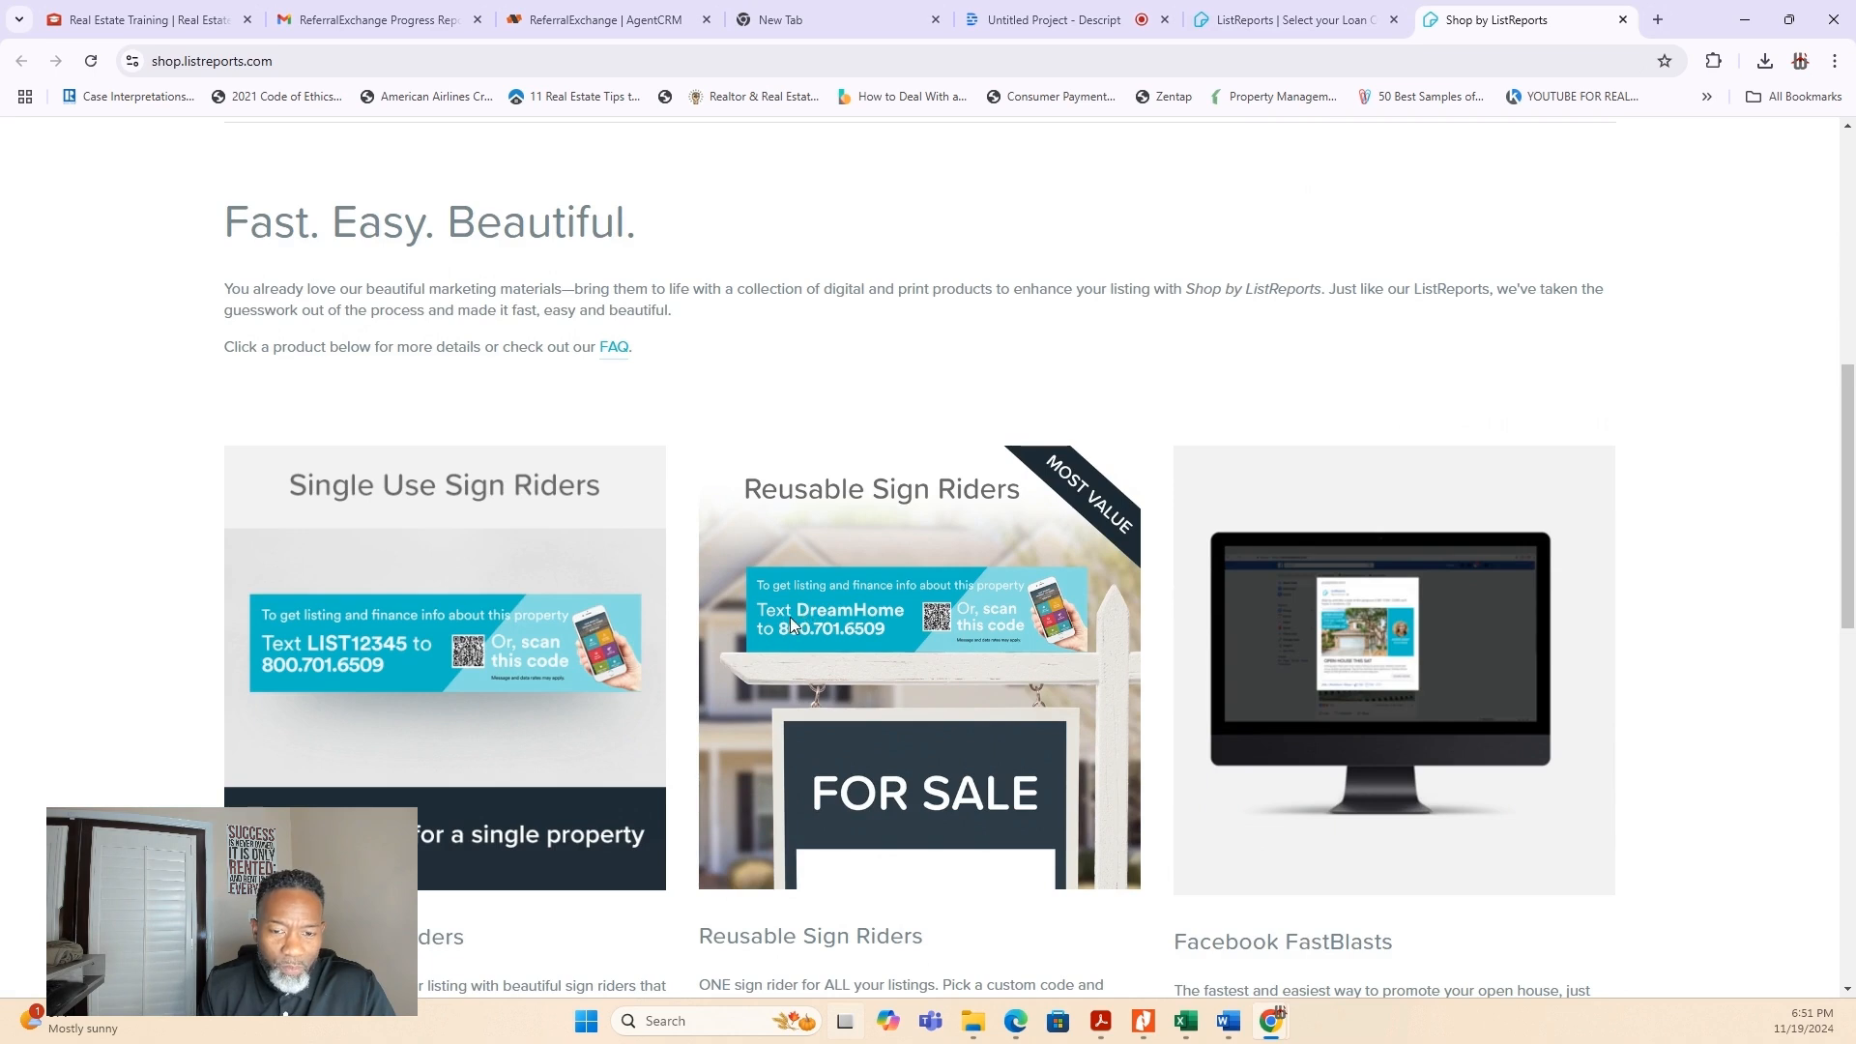
{"action": "scroll", "coordinate": [779, 621], "scroll_direction": "up", "scroll_amount": 8}
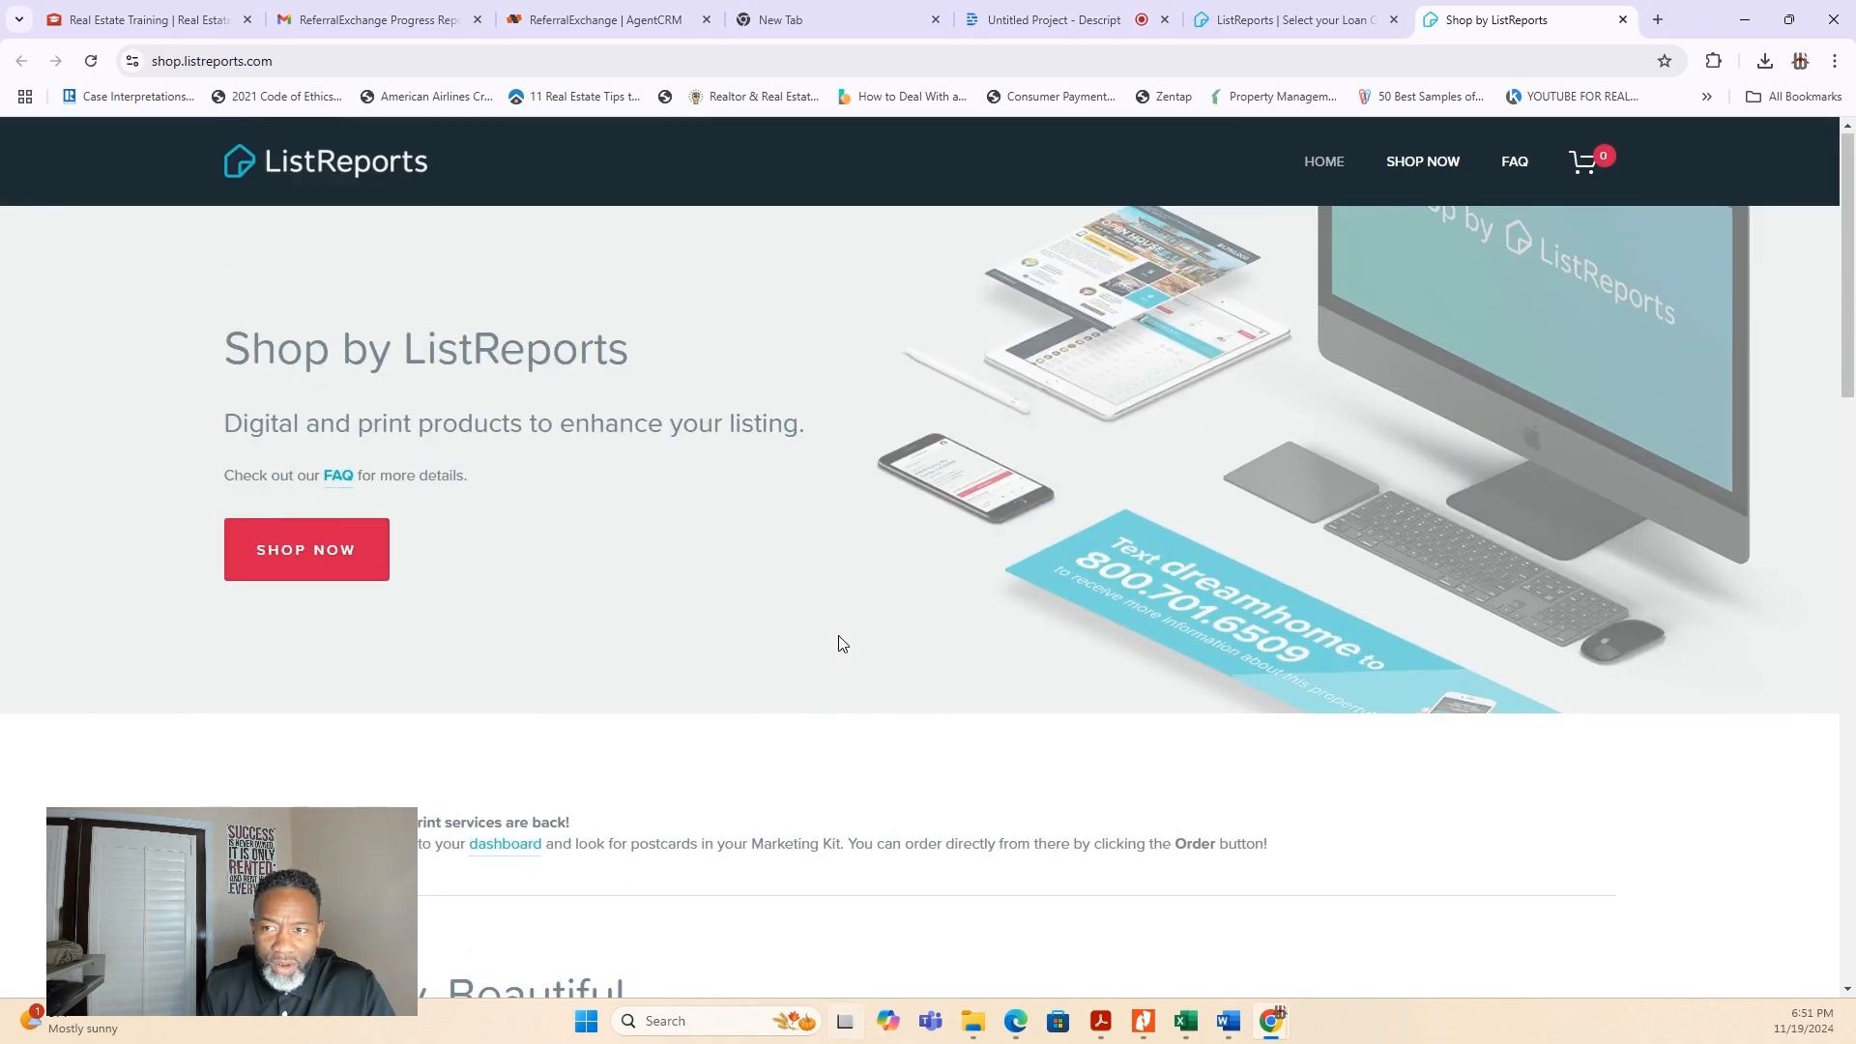
{"action": "scroll", "coordinate": [1127, 650], "scroll_direction": "down", "scroll_amount": 8}
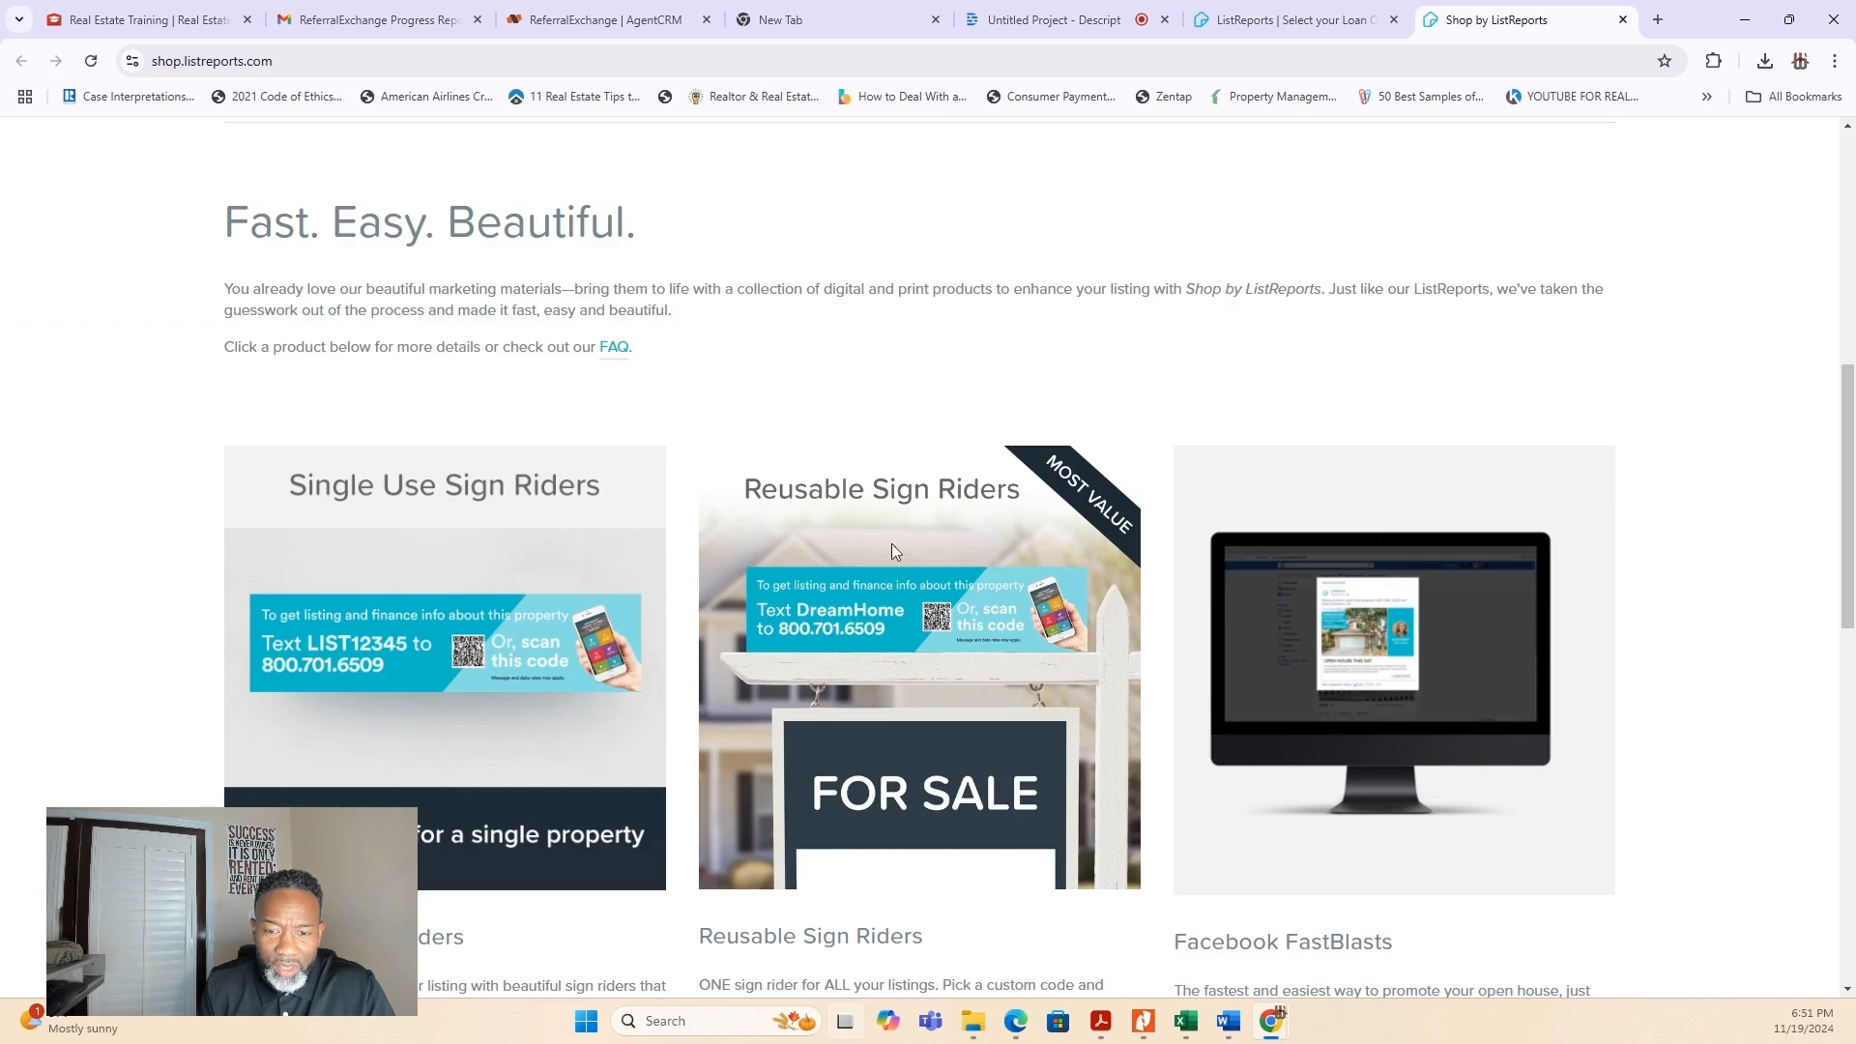
{"action": "scroll", "coordinate": [890, 870], "scroll_direction": "down", "scroll_amount": 2}
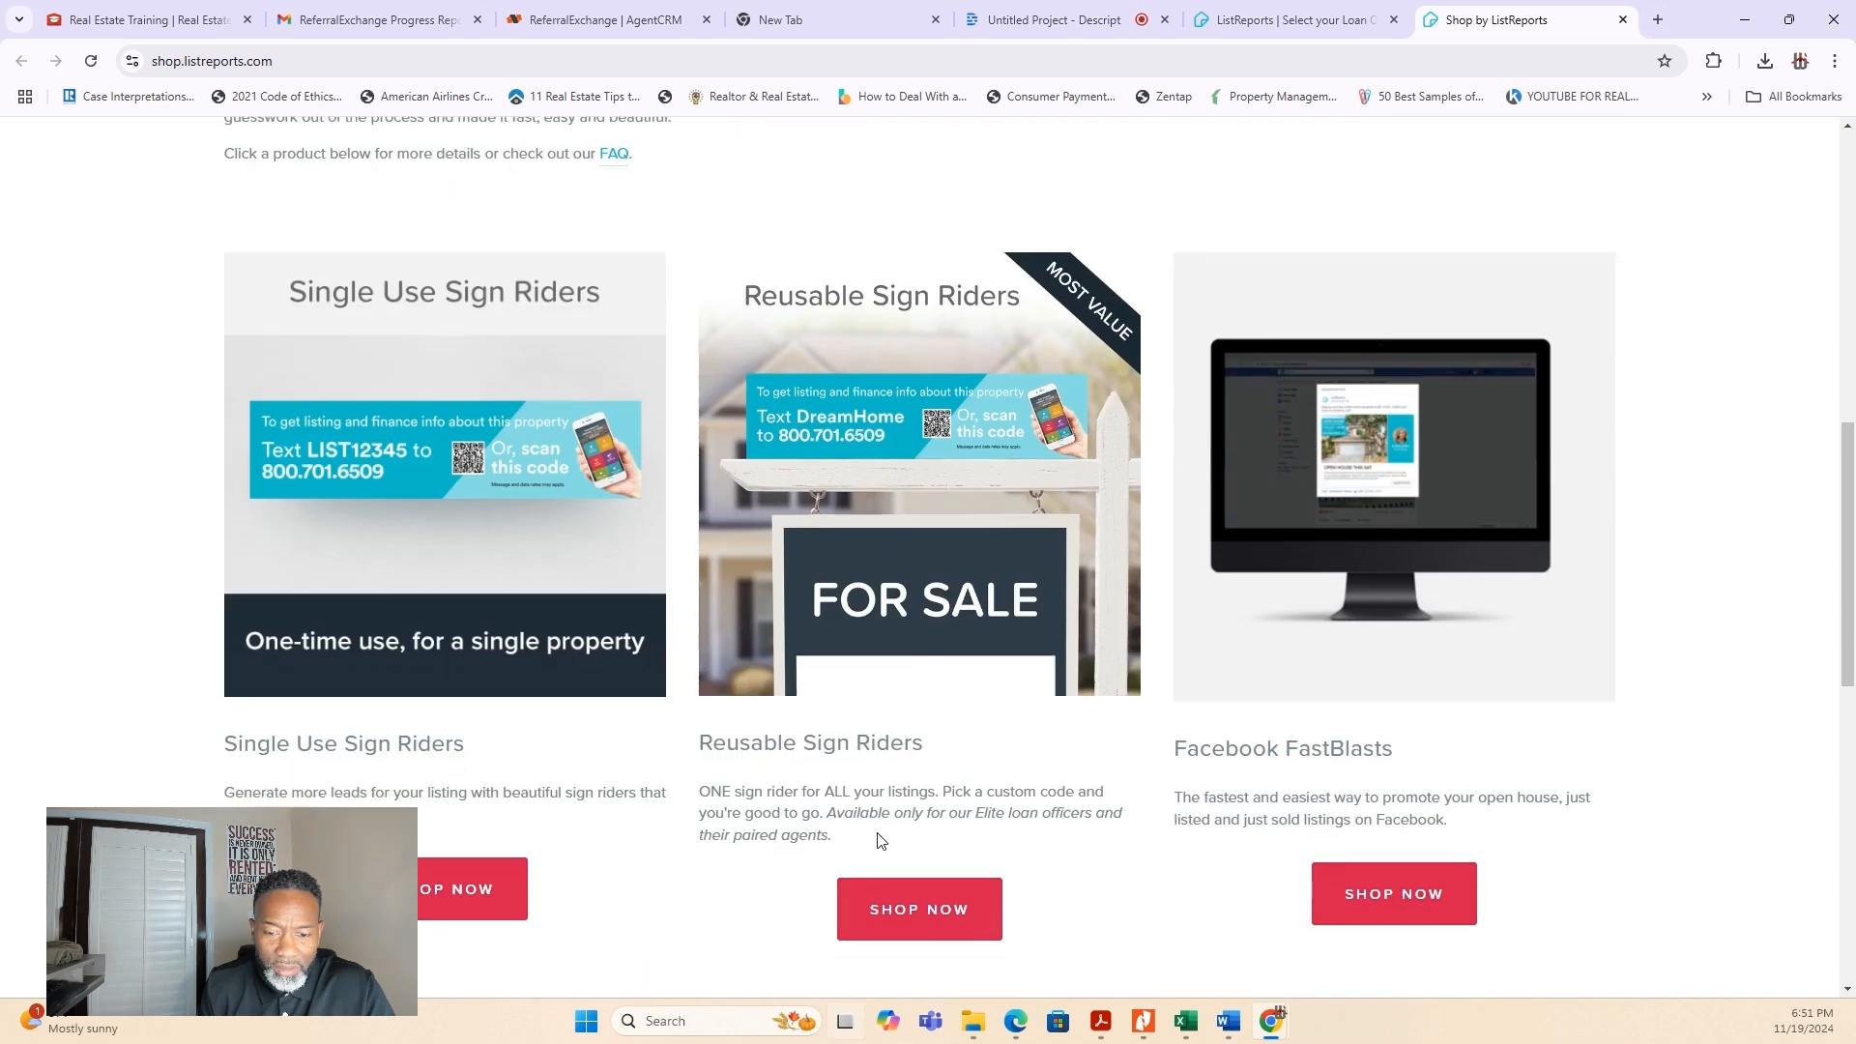
{"action": "left_click", "coordinate": [915, 911]}
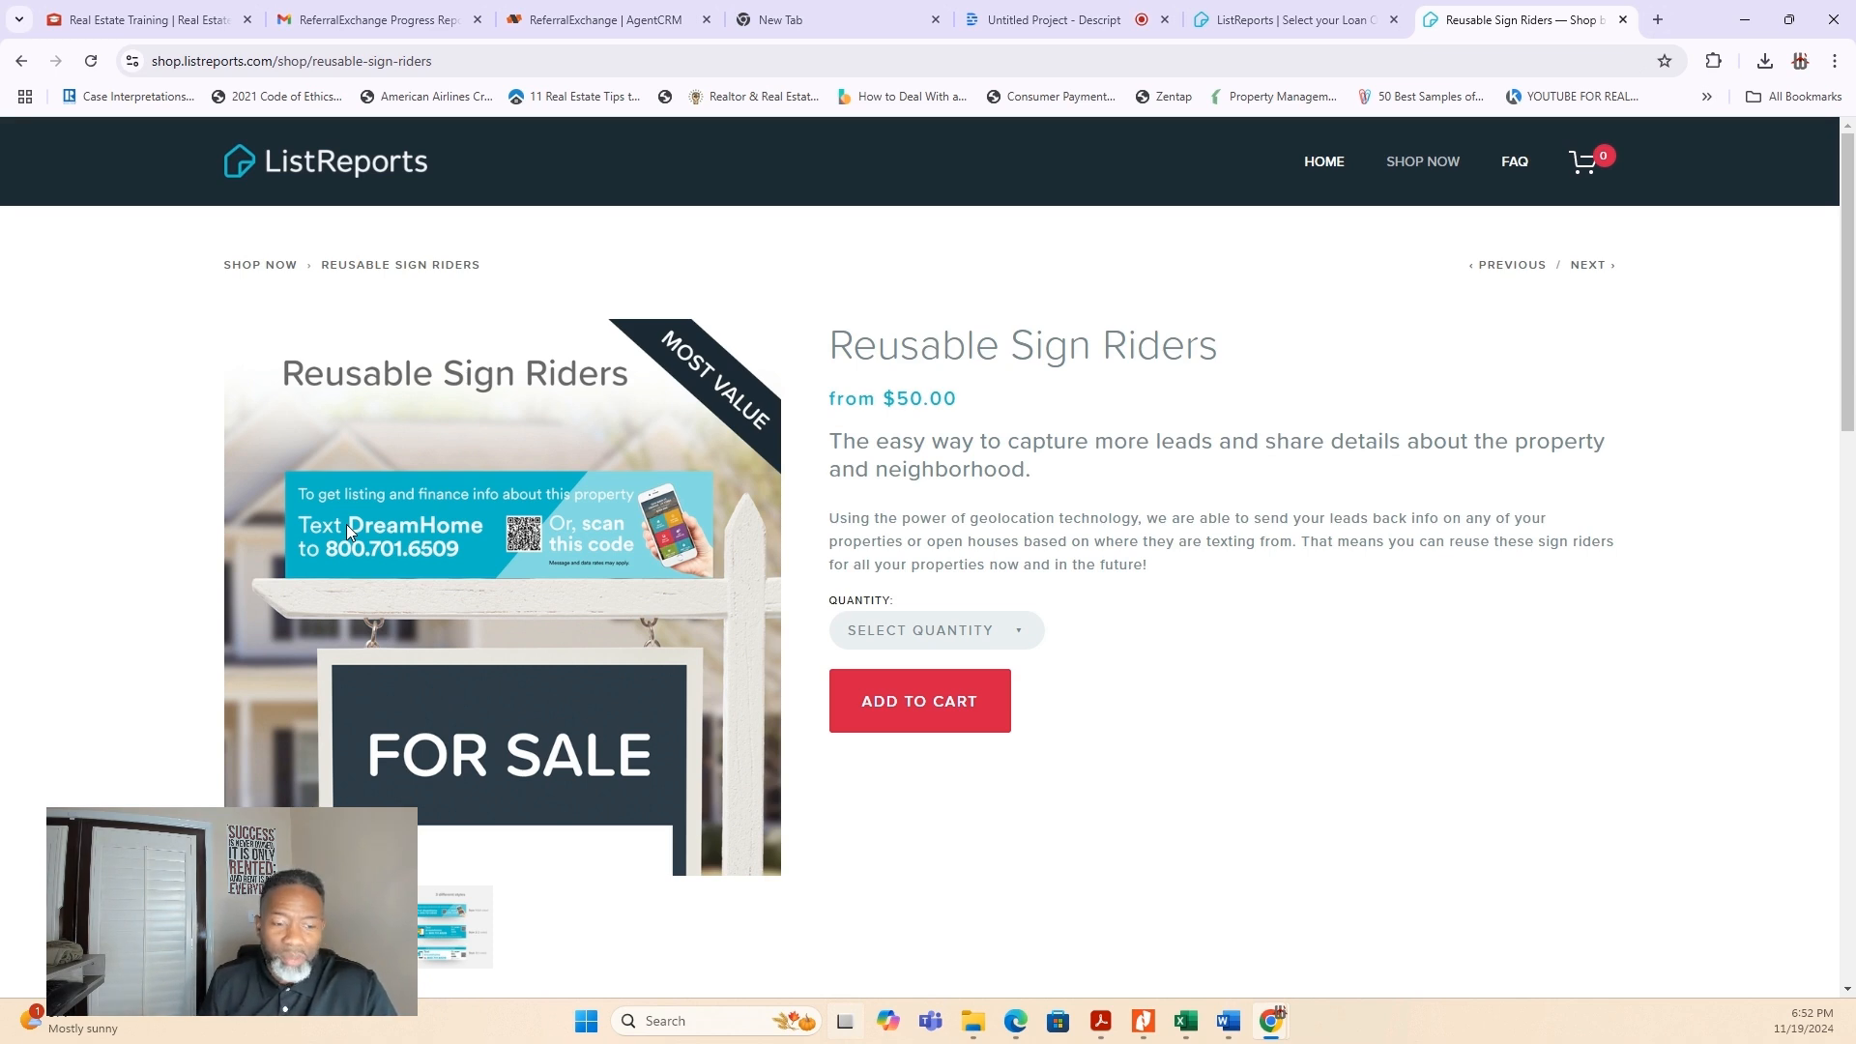
- Return to the My Loan Officer page, open Resources, look over the help center's role sections and top help articles, and close it
{"action": "left_click", "coordinate": [1276, 19]}
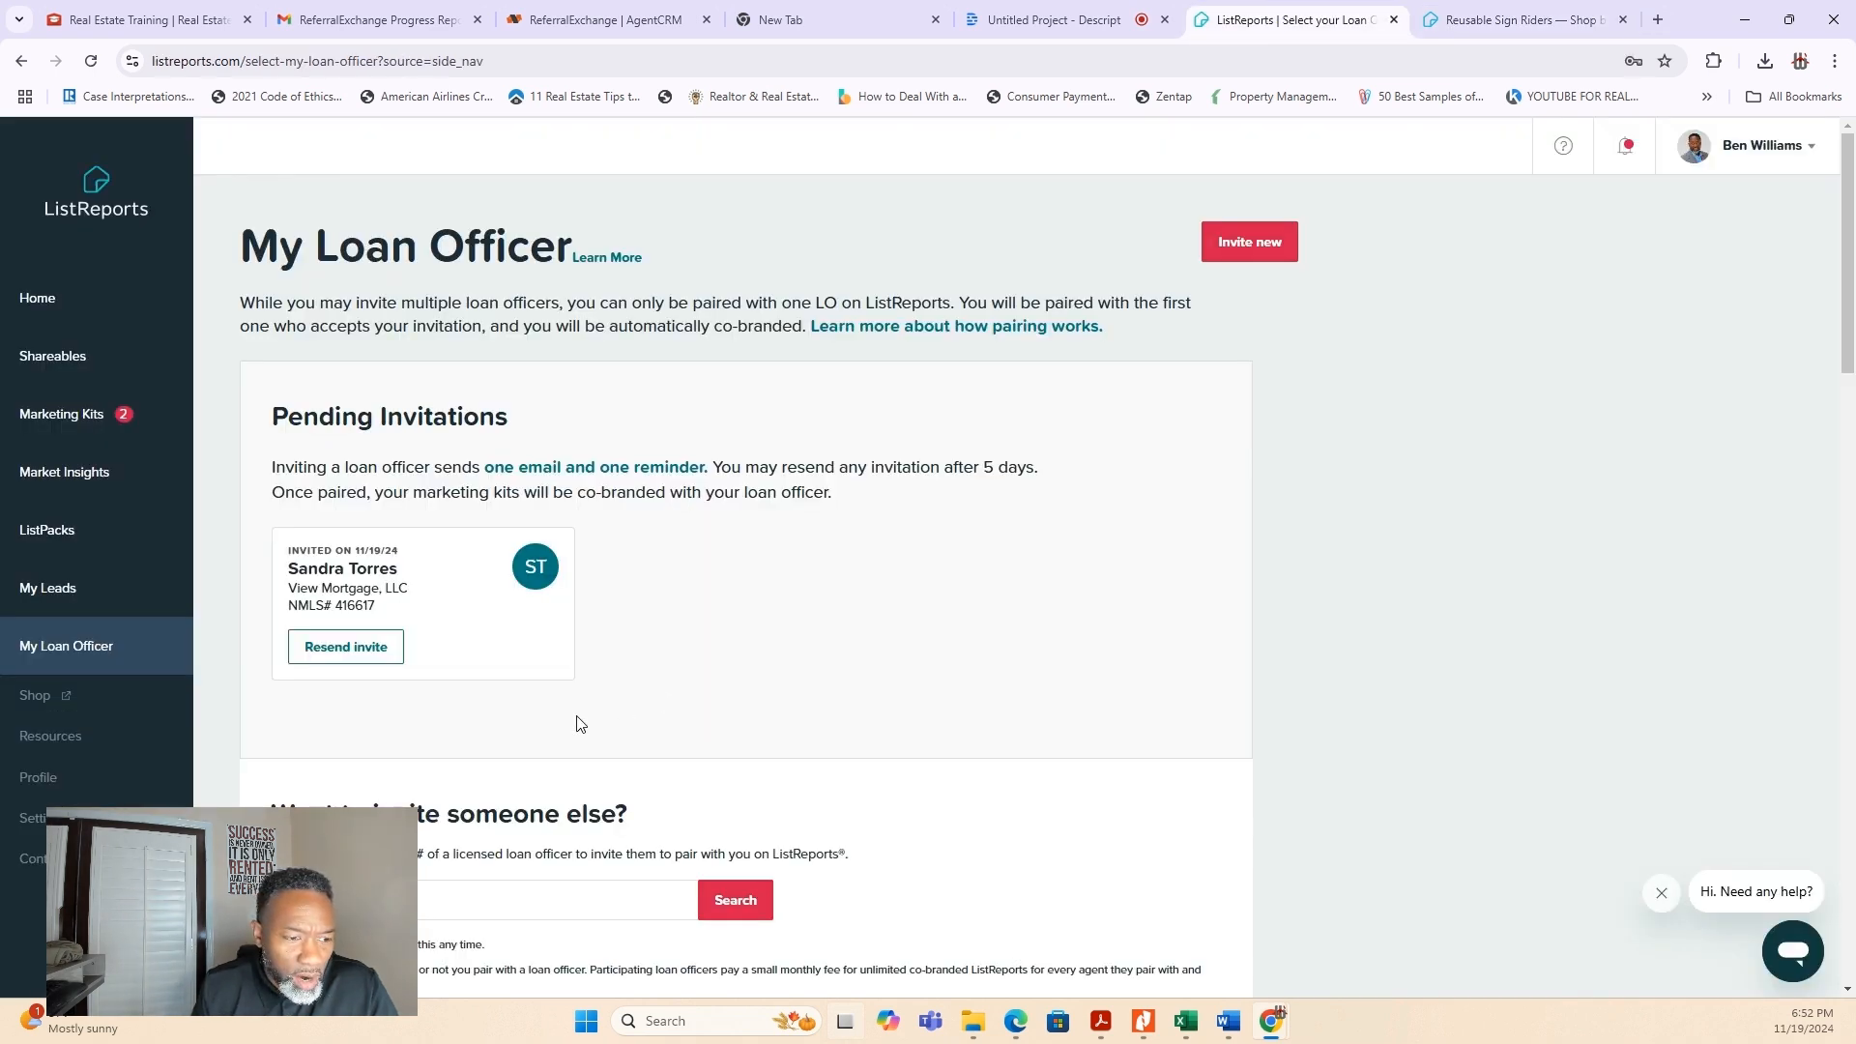
{"action": "left_click", "coordinate": [60, 751]}
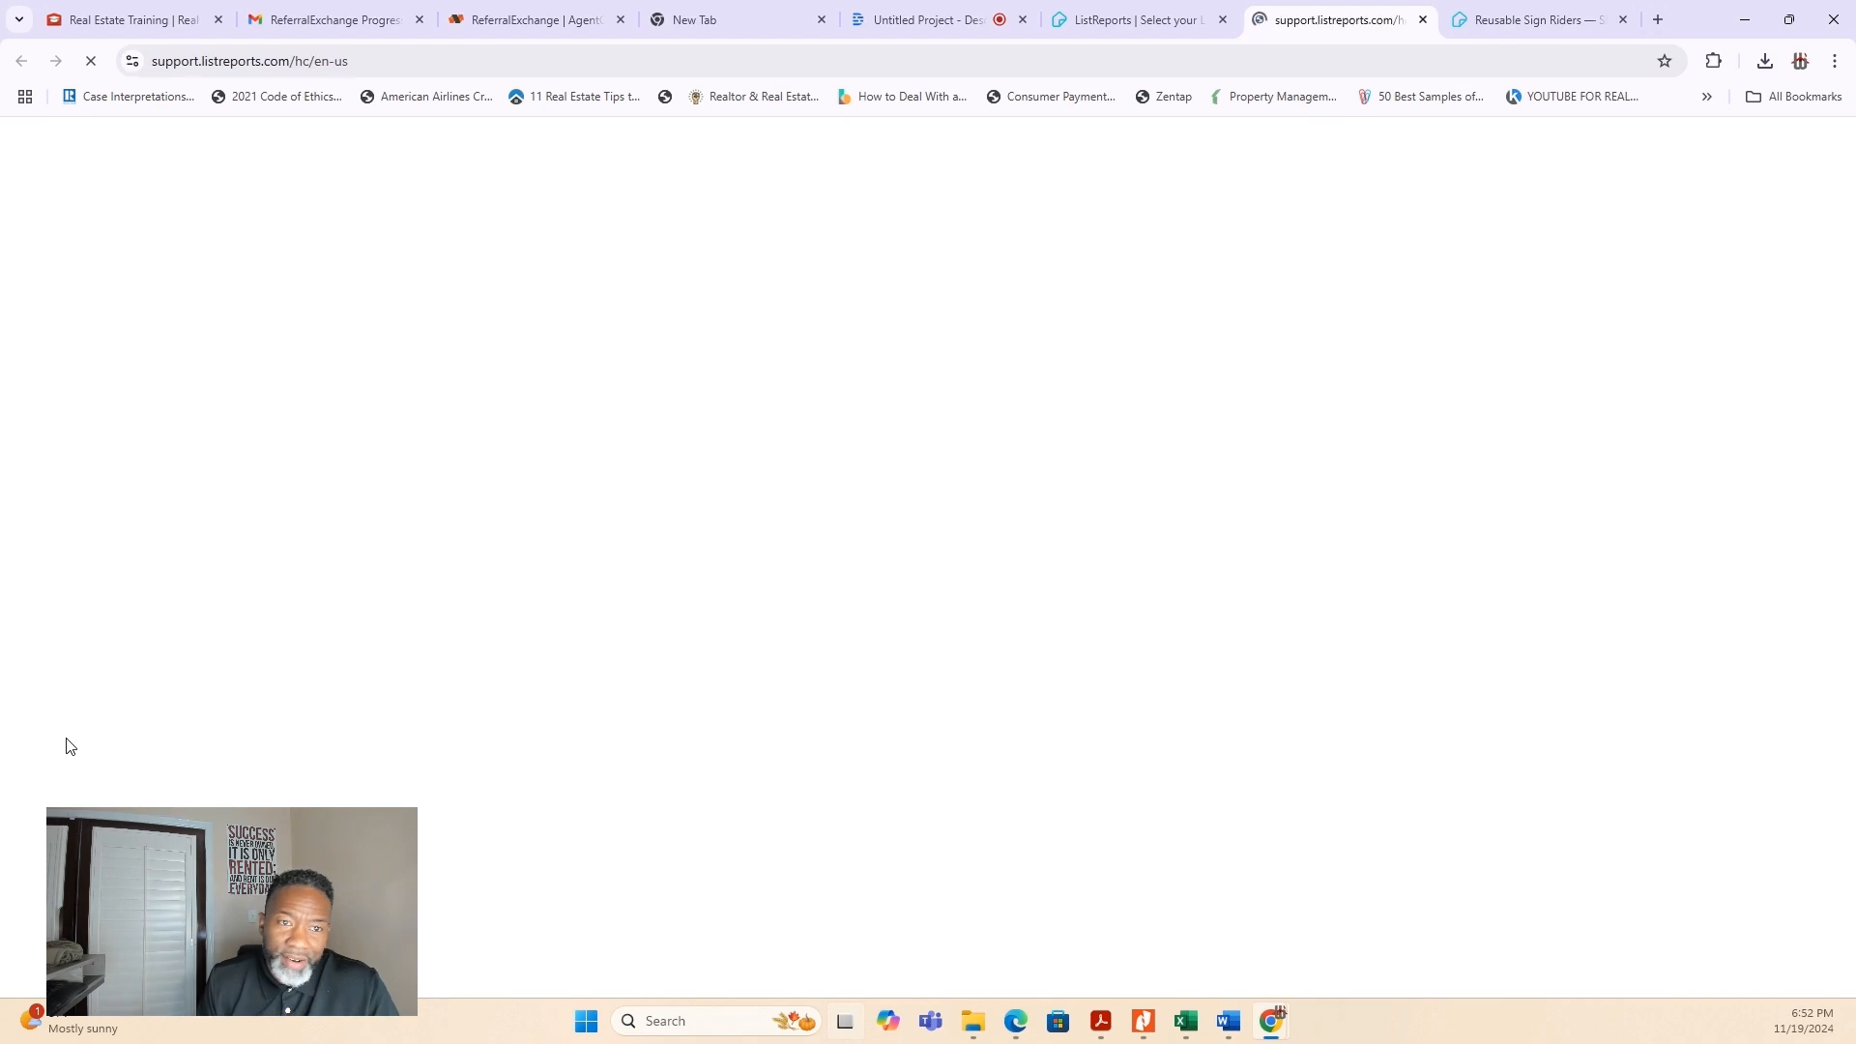
{"action": "scroll", "coordinate": [1557, 743], "scroll_direction": "down", "scroll_amount": 5}
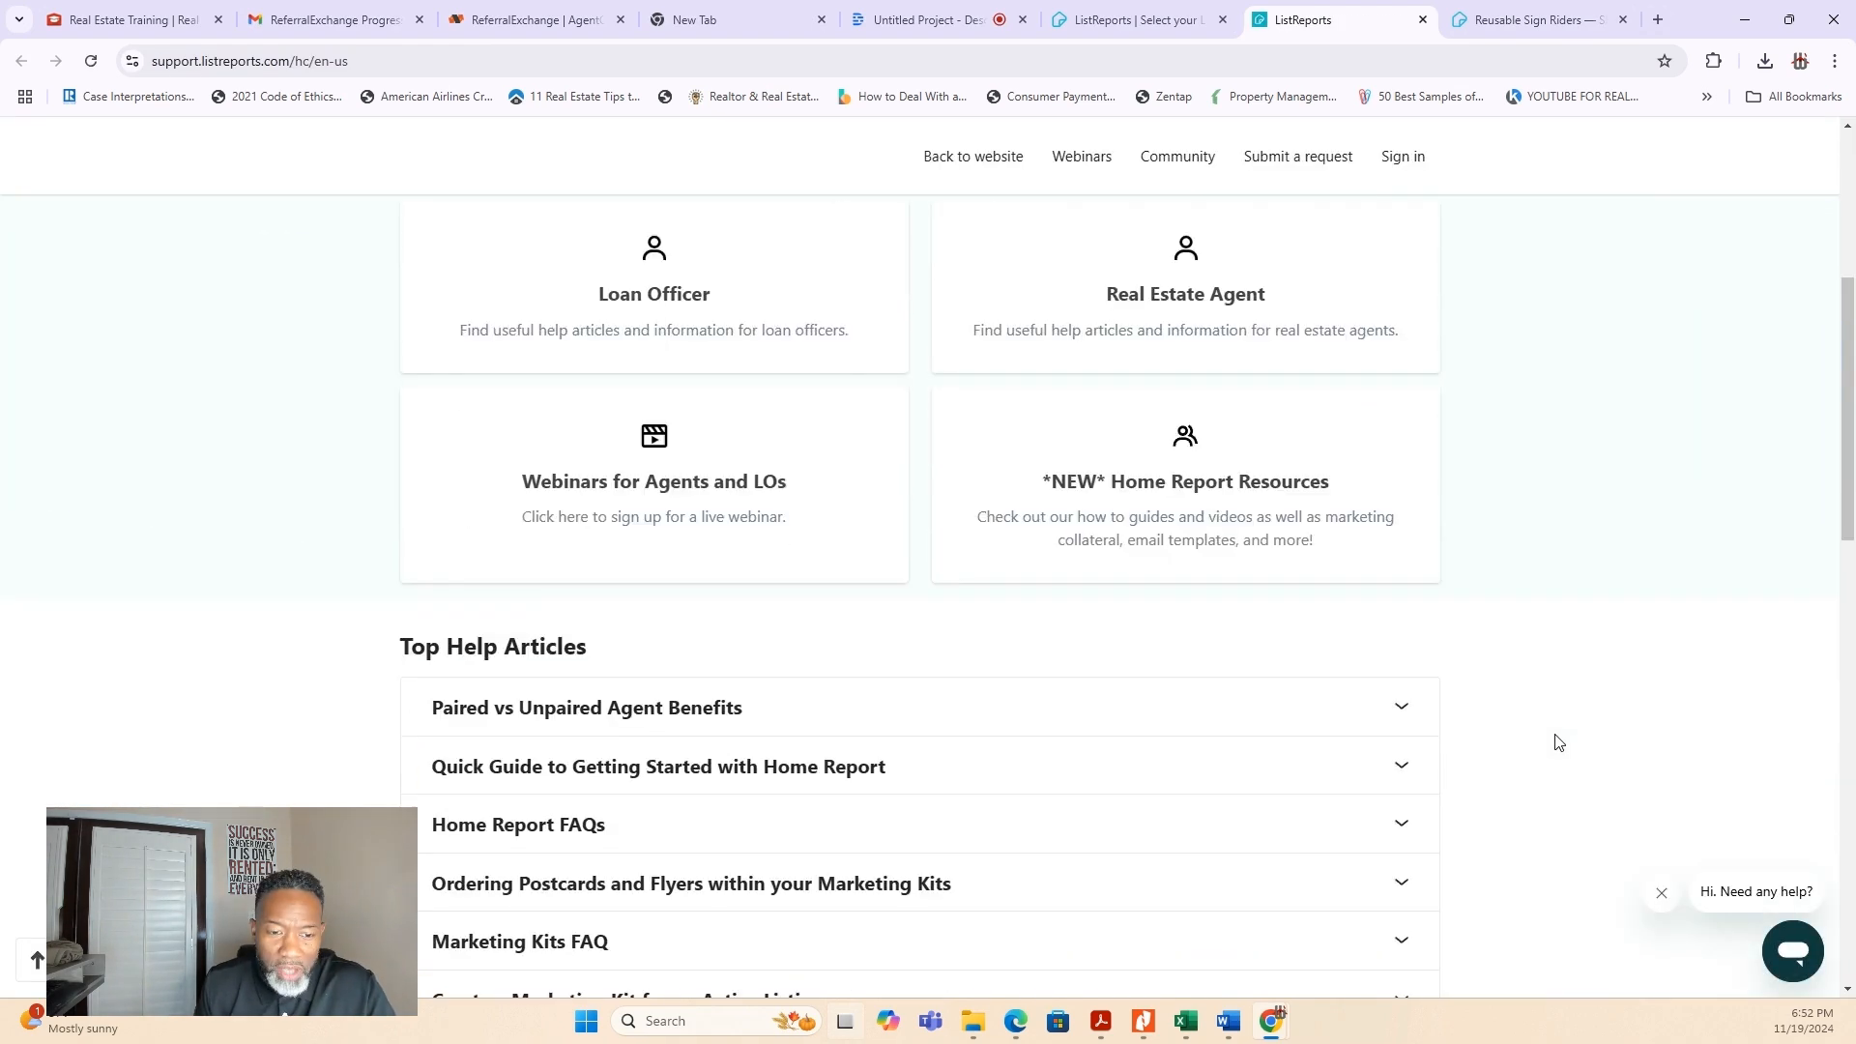
{"action": "scroll", "coordinate": [1557, 742], "scroll_direction": "up", "scroll_amount": 5}
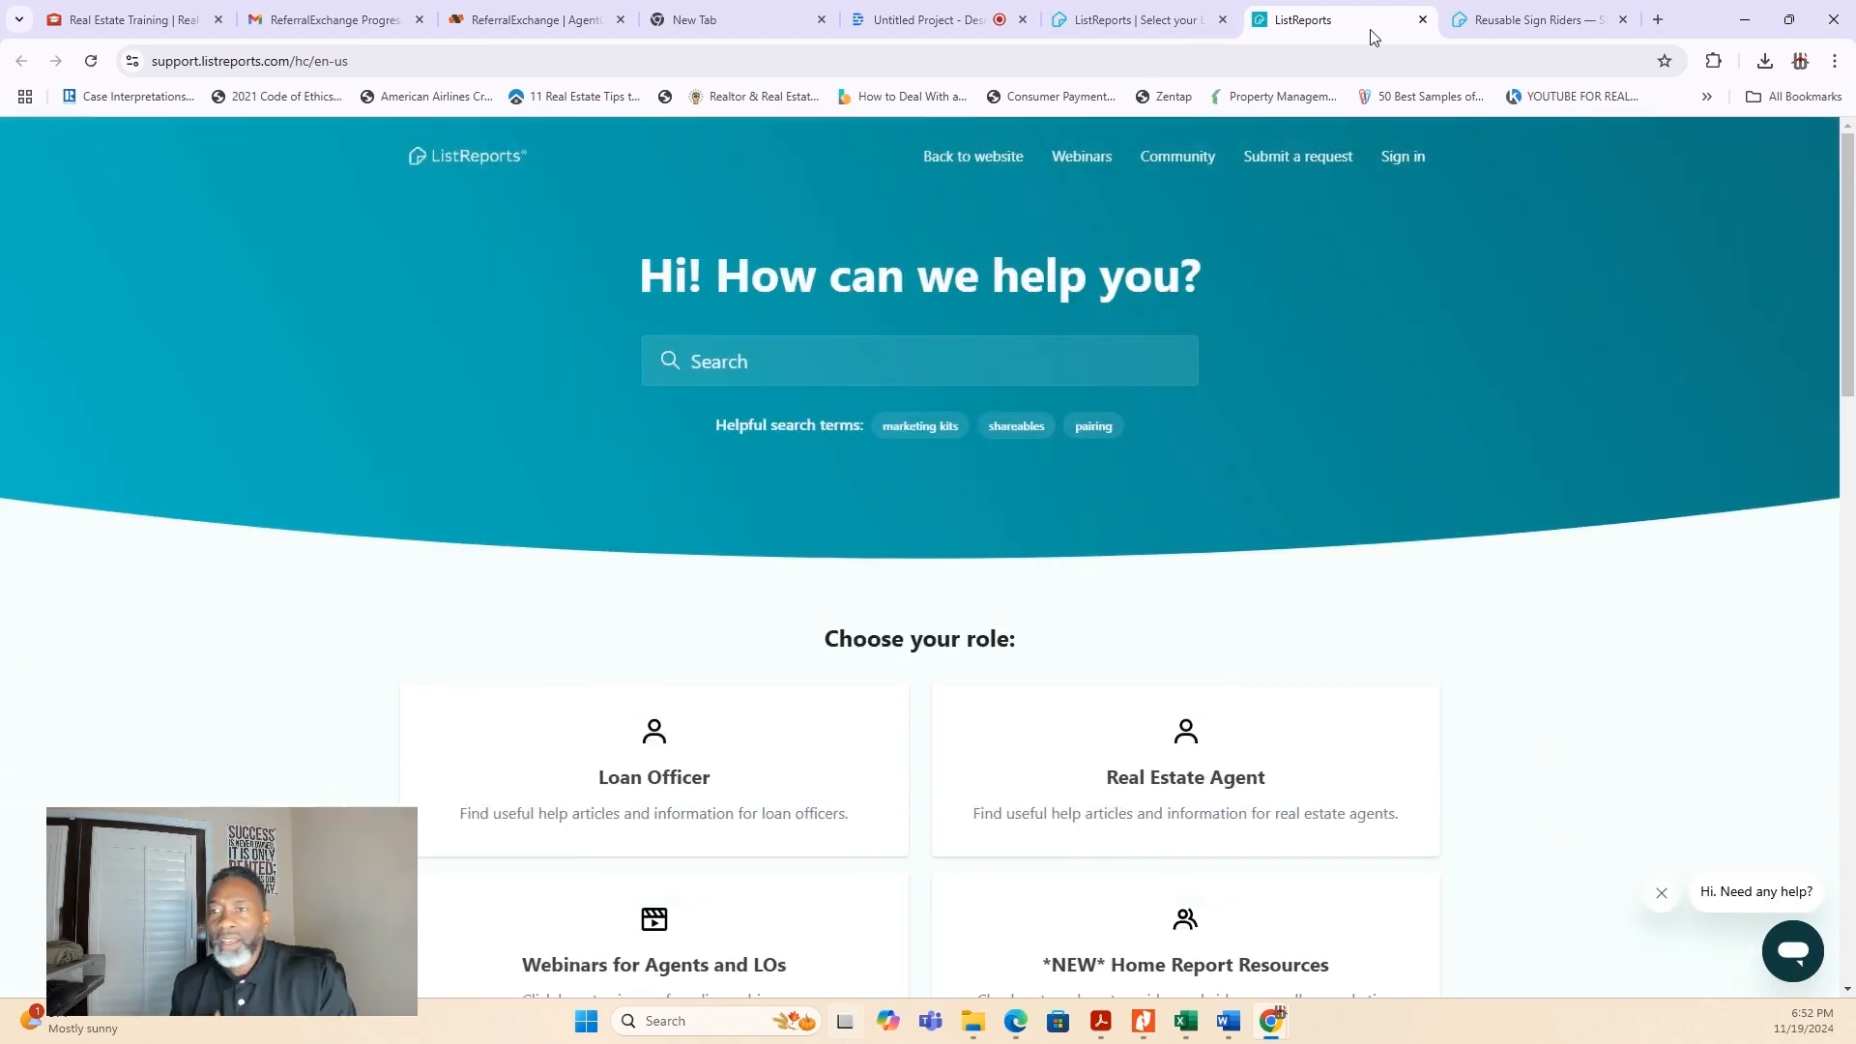
{"action": "left_click", "coordinate": [1422, 19]}
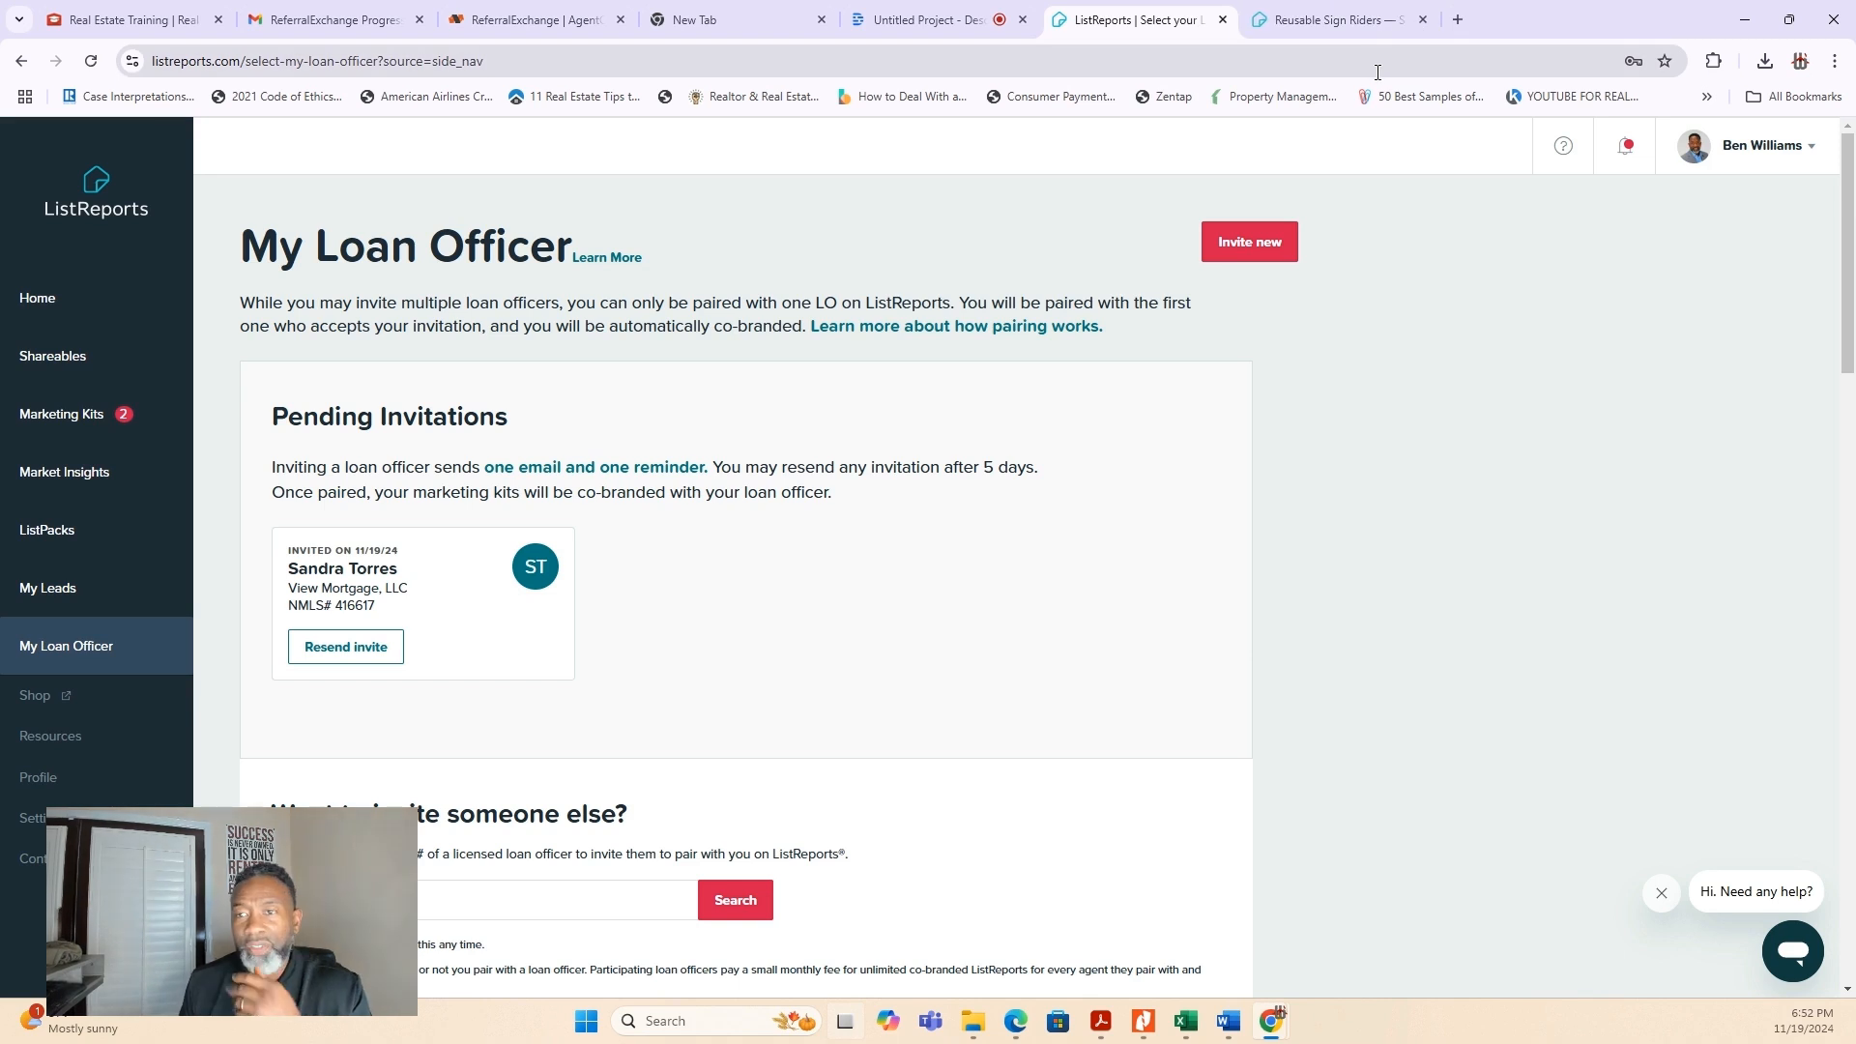
{"action": "left_click", "coordinate": [1067, 22]}
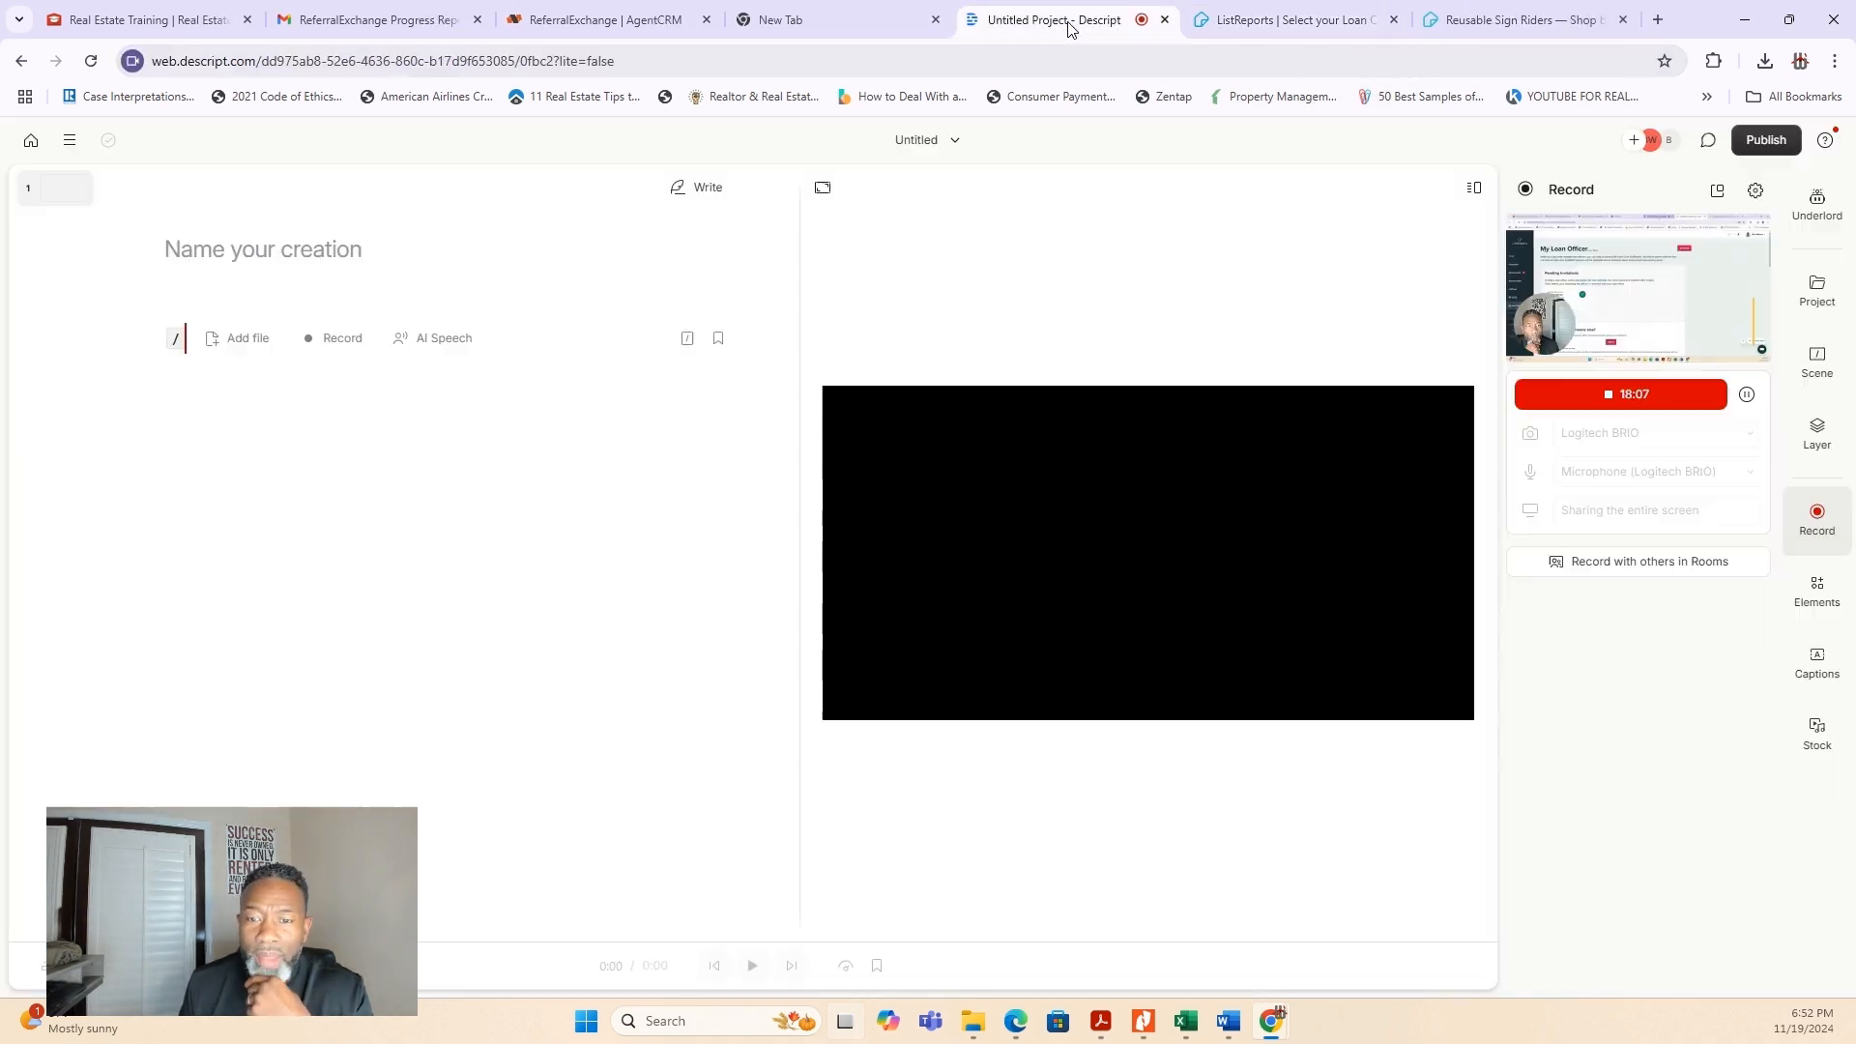